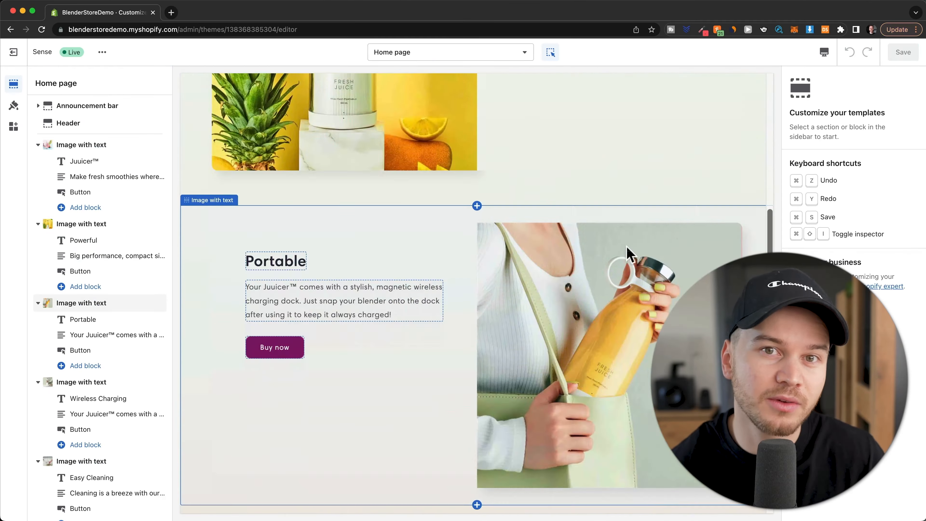
scroll(553, 232, "down", 5)
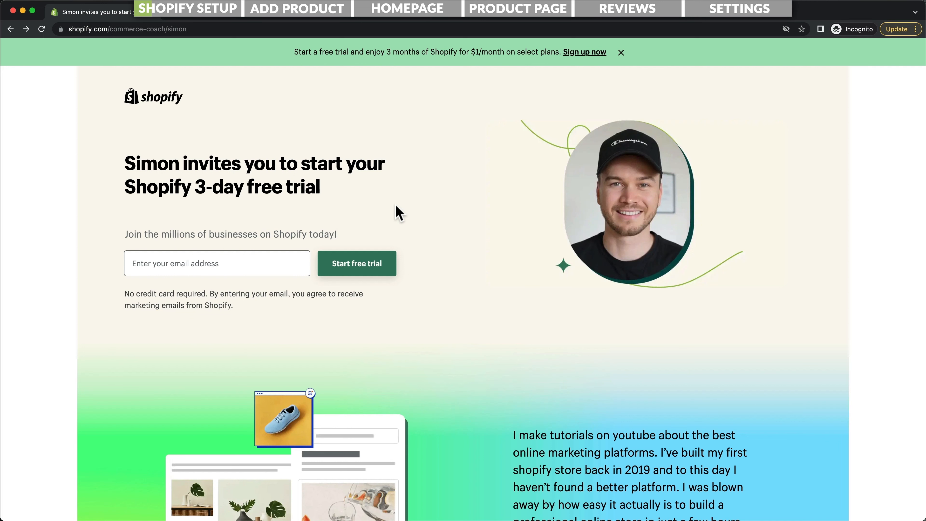
- Sign up for the Shopify free trial and create a store named BlenderStoreDemo
left_click(227, 266)
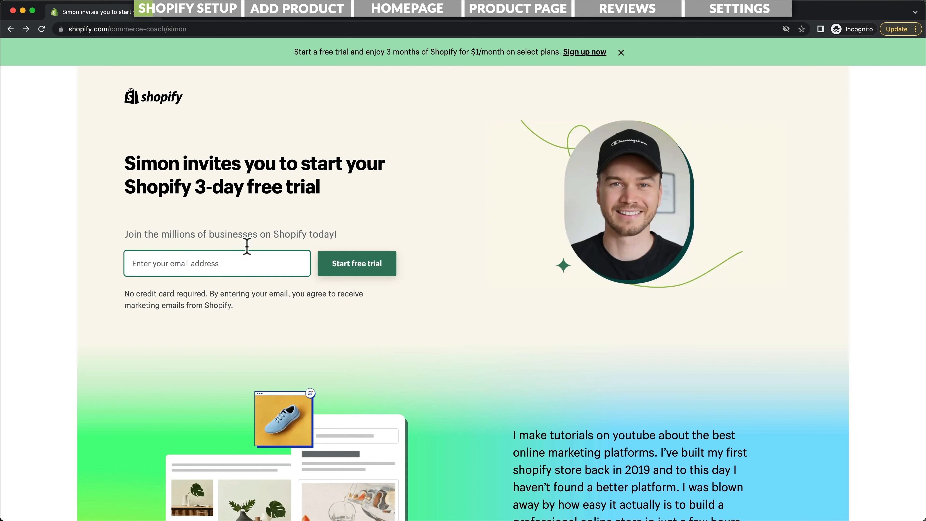
left_click(378, 273)
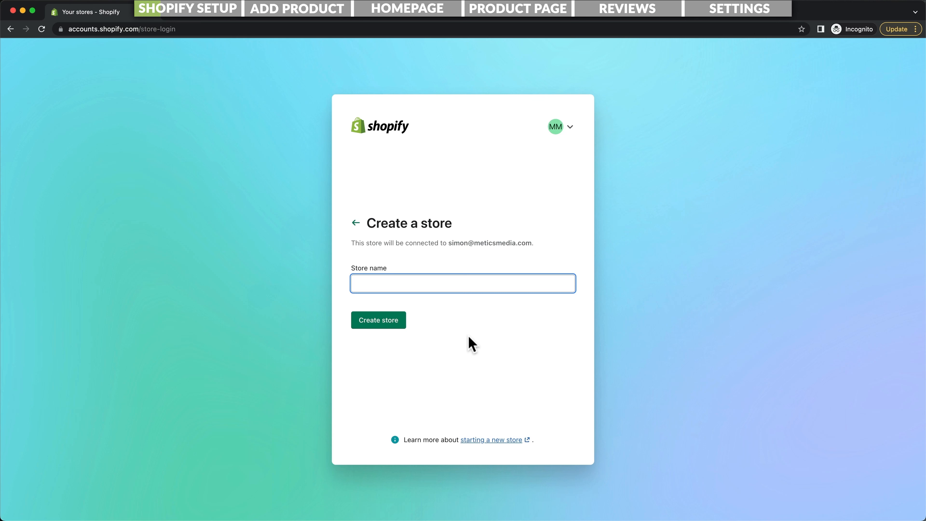
type("BlenderStoreDemo")
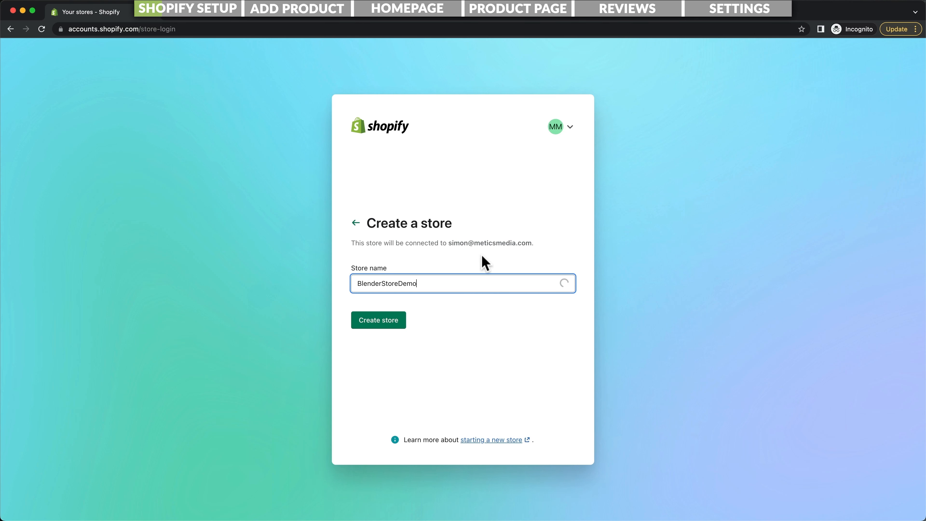
left_click(379, 321)
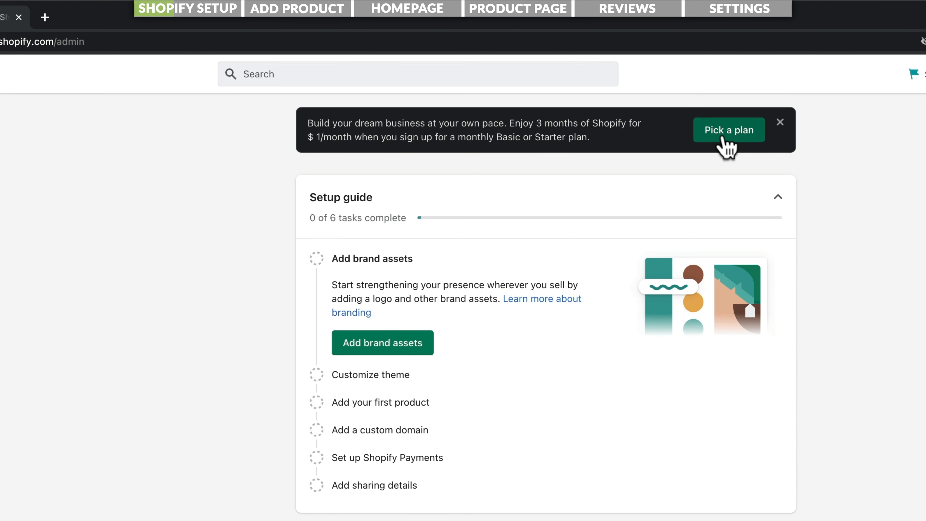
- Choose the Basic Shopify plan, confirm the monthly billing cycle, and start the plan
left_click(725, 139)
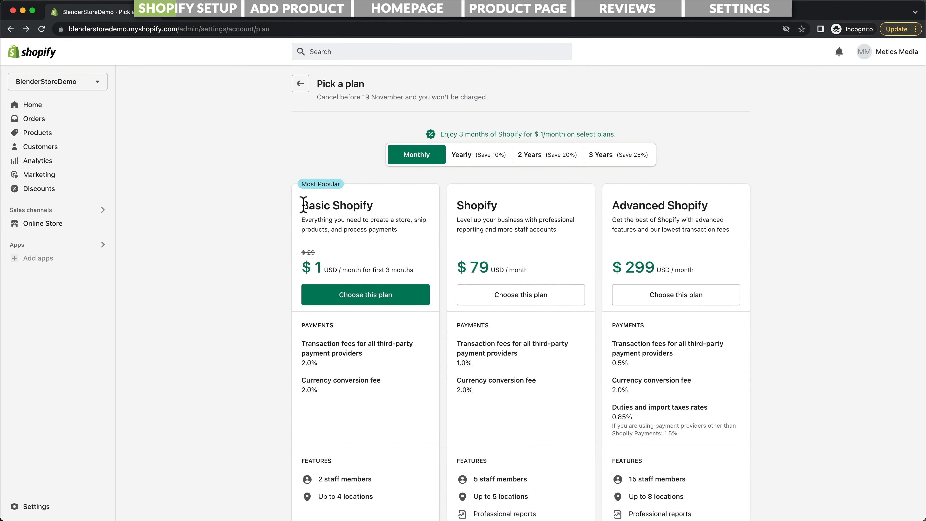
left_click_drag(302, 205, 381, 205)
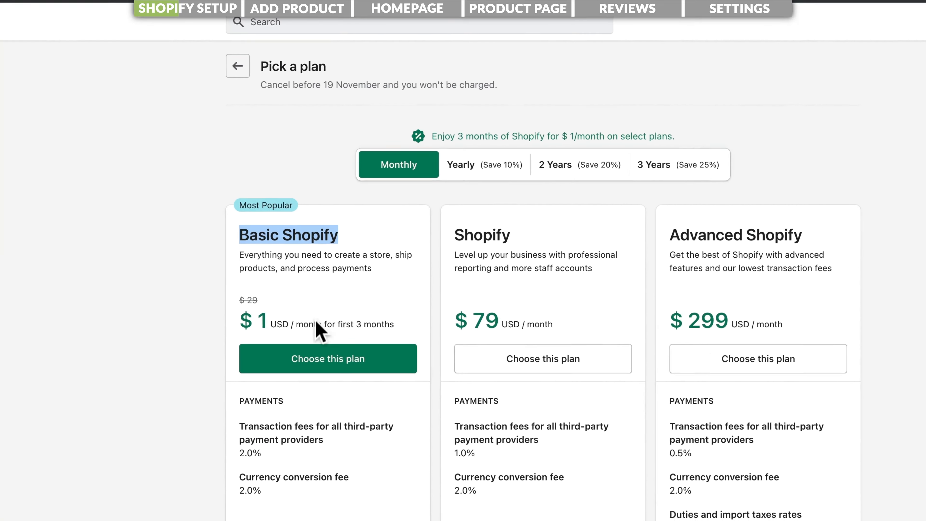
left_click_drag(240, 321, 403, 324)
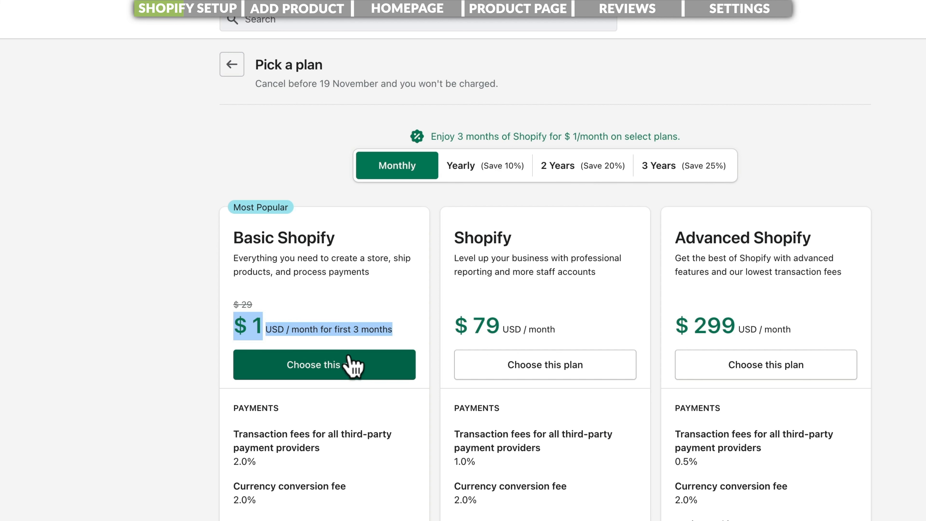
left_click(314, 376)
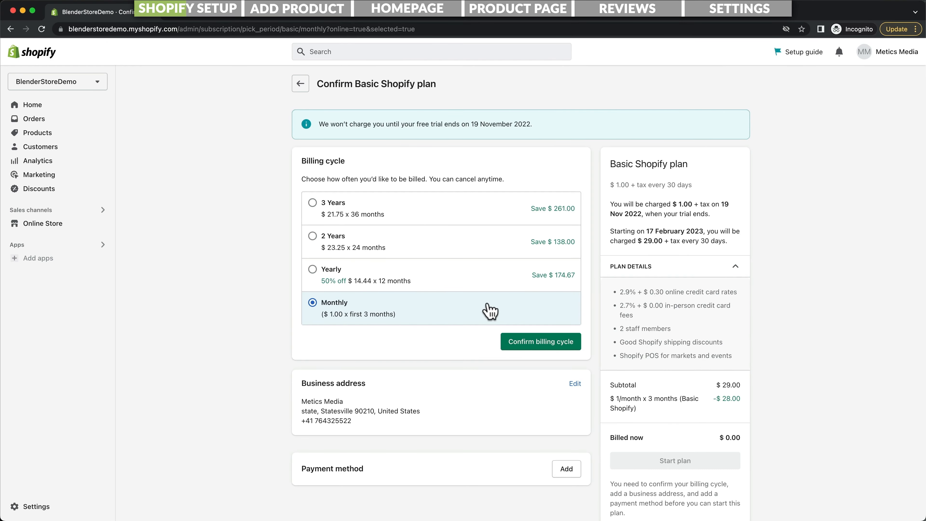
left_click(534, 343)
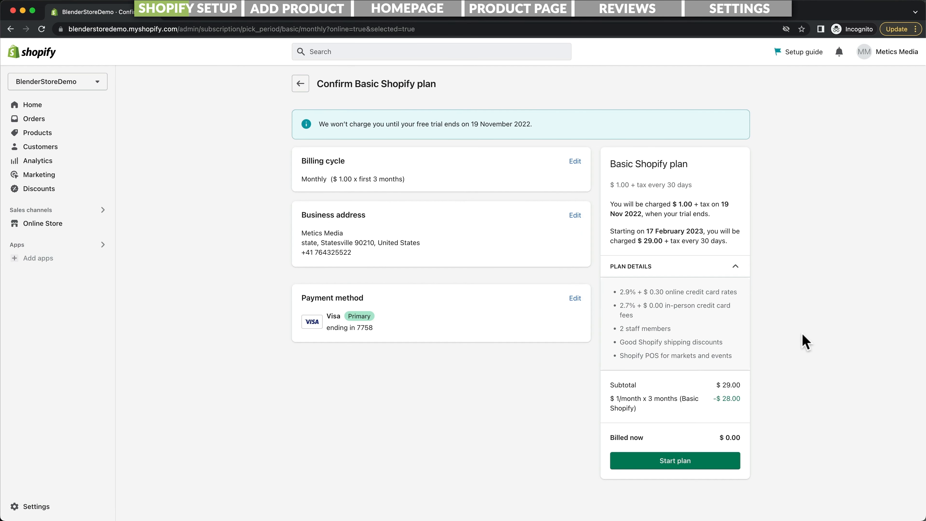
left_click(675, 469)
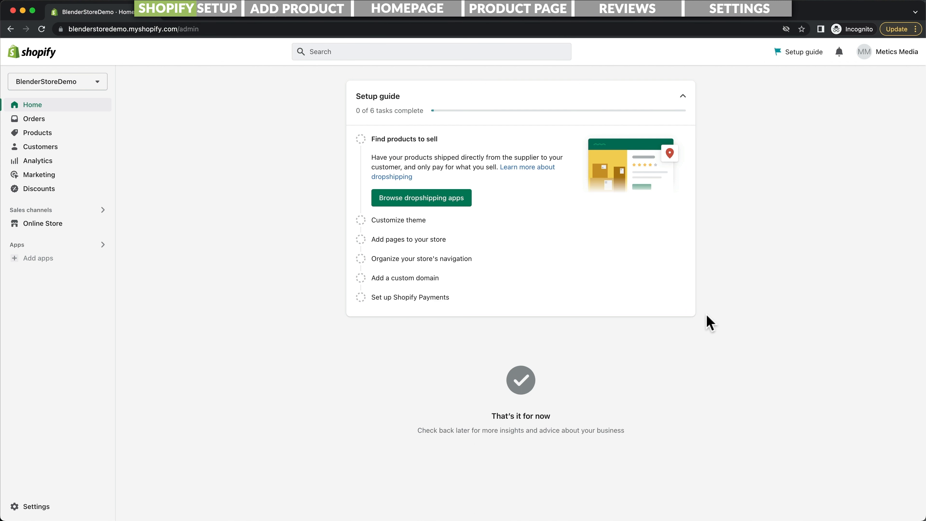
- Examine the online store's current theme, the popular free themes, and the free and paid designs in the Theme Store
left_click(48, 227)
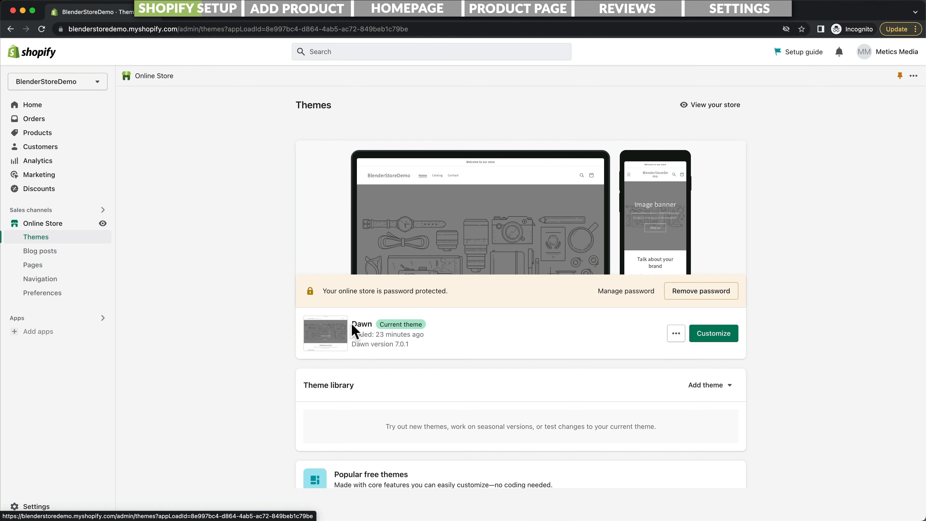
left_click_drag(352, 323, 421, 323)
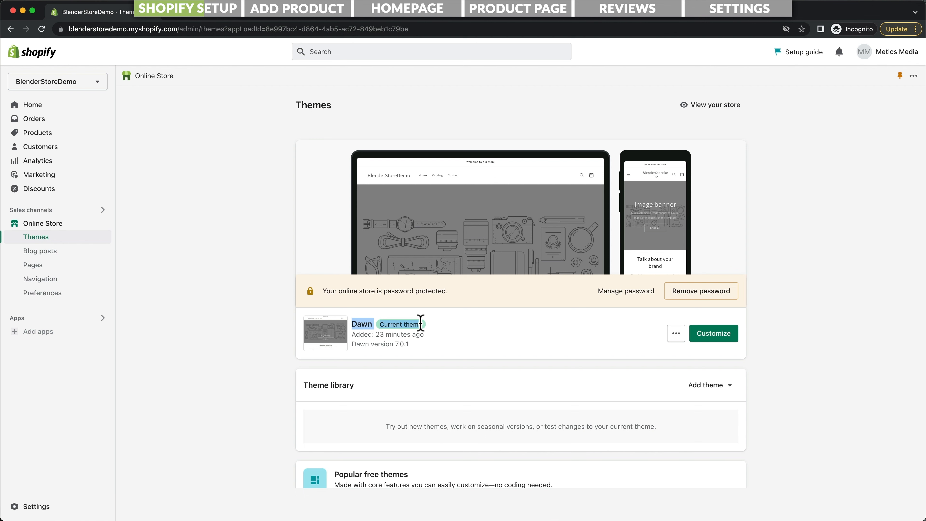
left_click(288, 344)
scroll(288, 345, "down", 8)
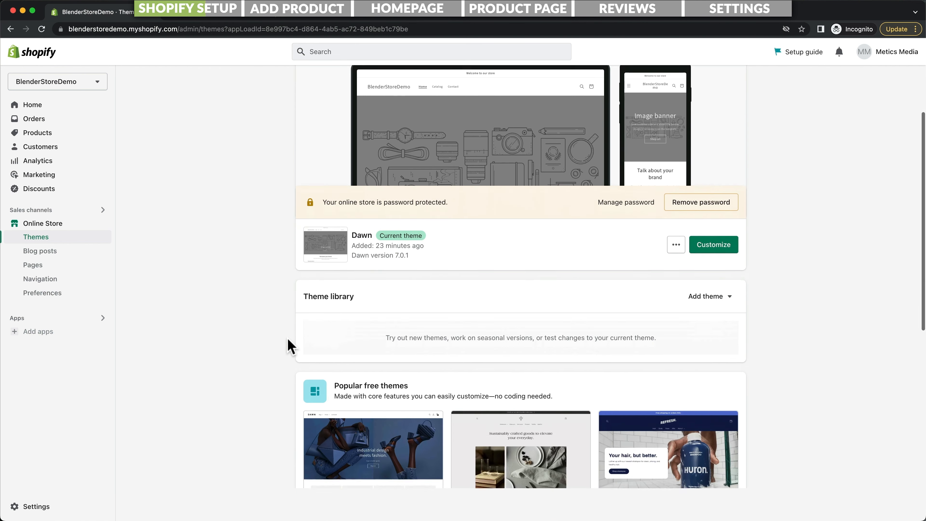
scroll(288, 345, "down", 3)
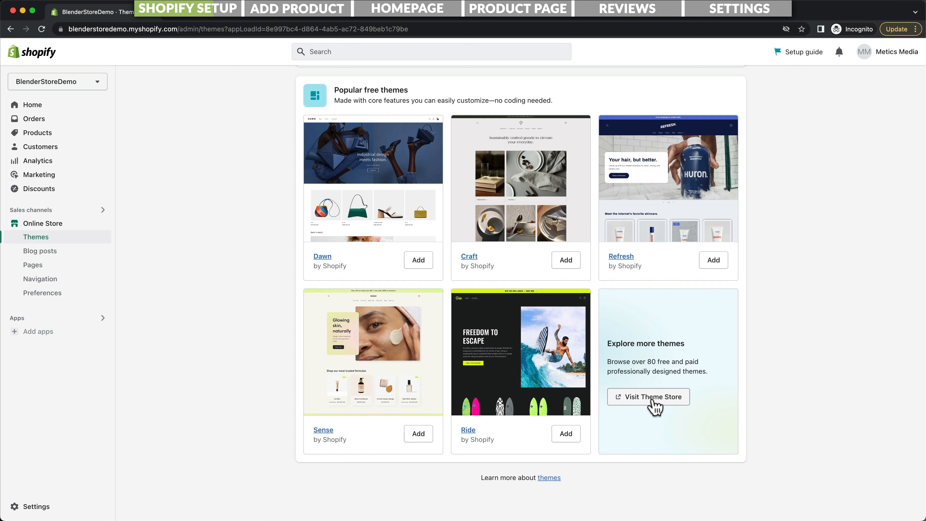
left_click(680, 406)
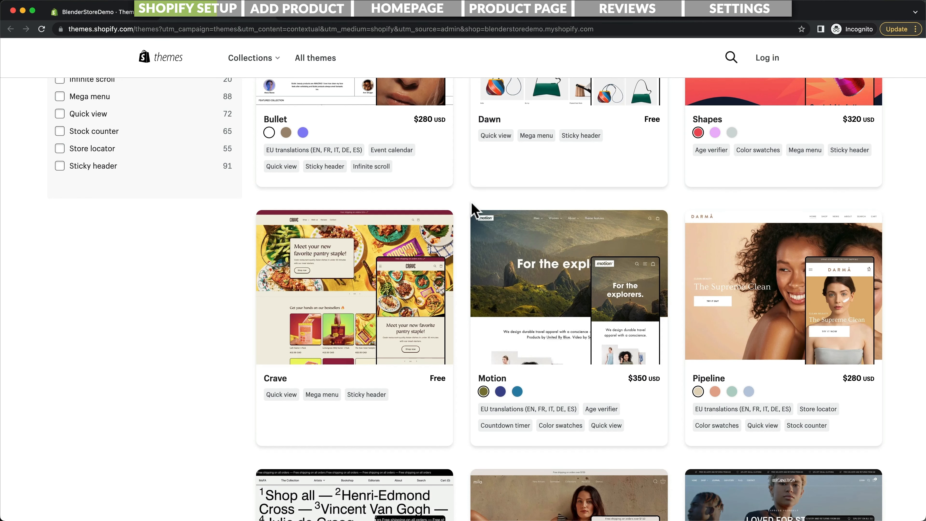
scroll(473, 210, "down", 3)
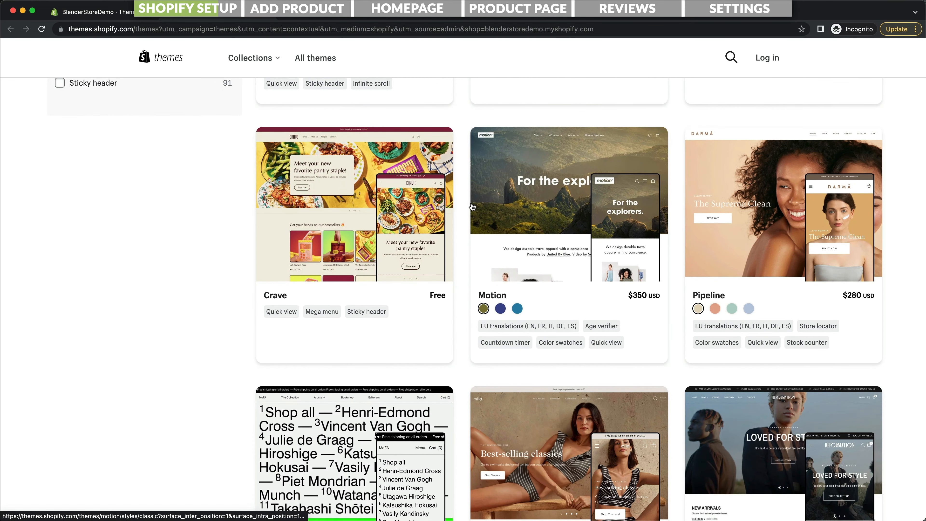
scroll(473, 207, "down", 8)
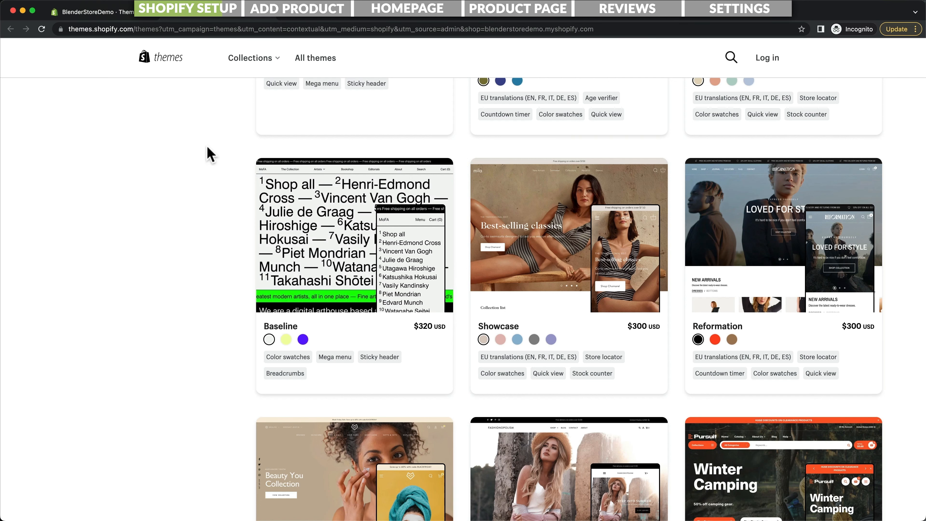
left_click(110, 15)
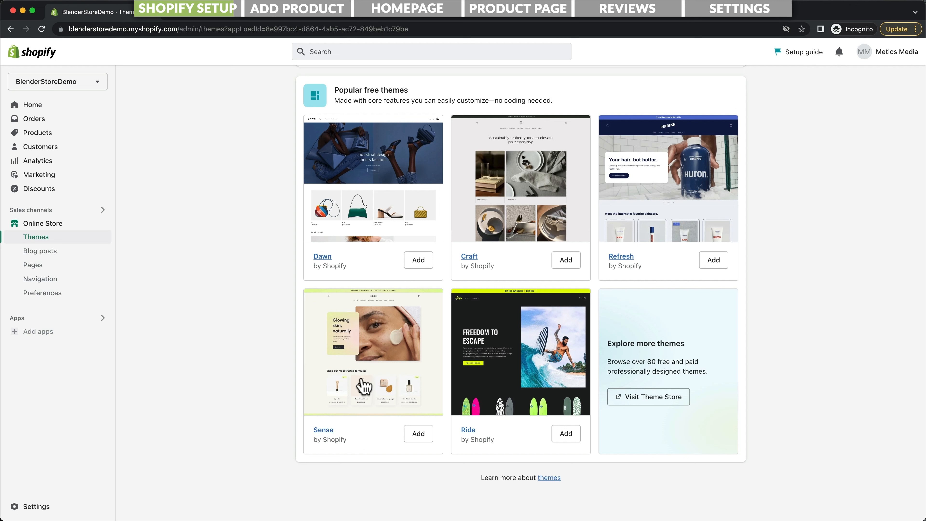
- Add the free Sense theme to the theme library and publish it in place of Dawn
left_click(419, 439)
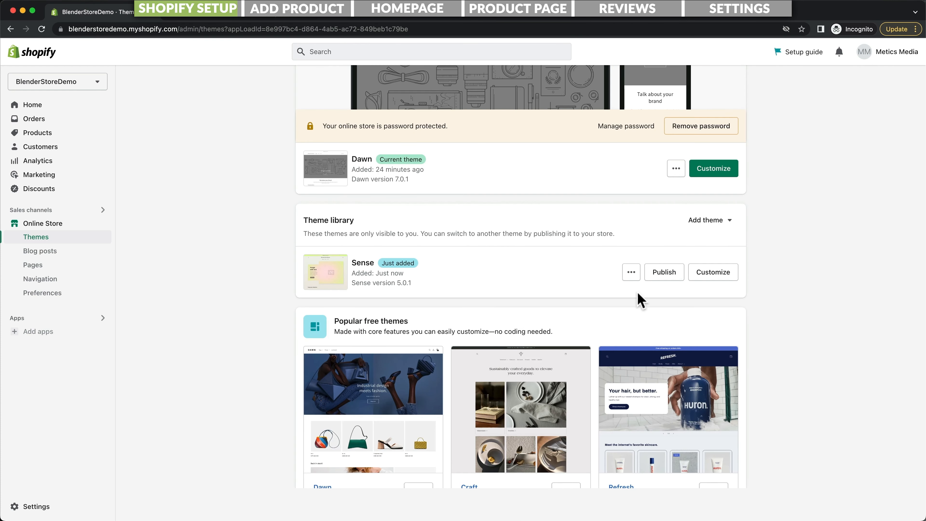
left_click(658, 277)
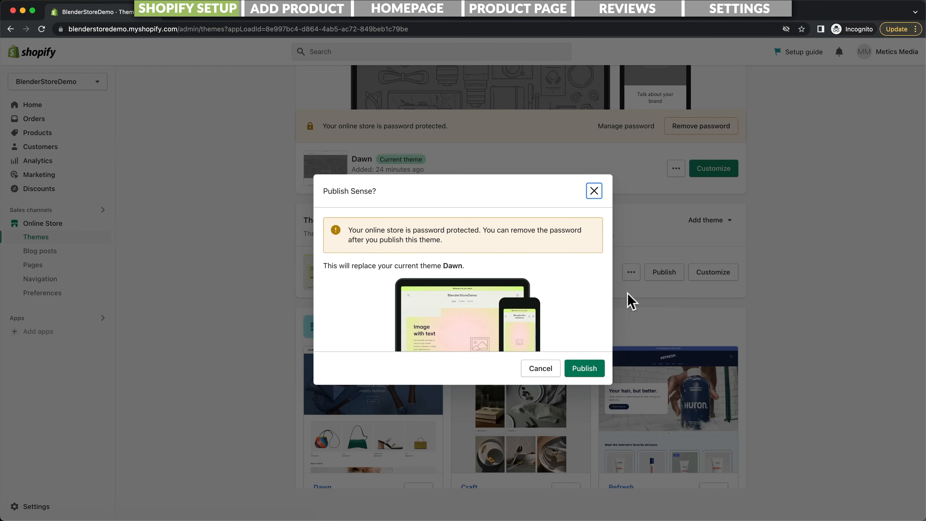
left_click(584, 369)
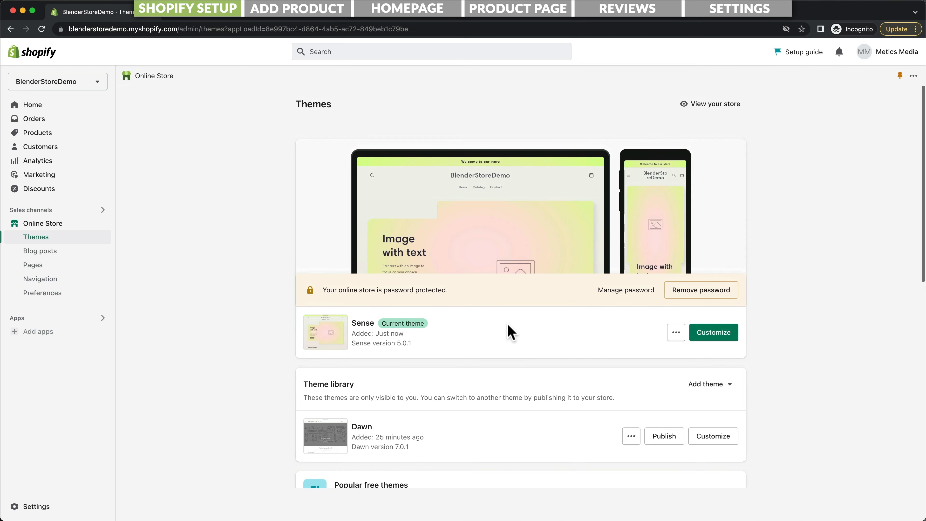
left_click_drag(352, 323, 453, 331)
left_click(461, 331)
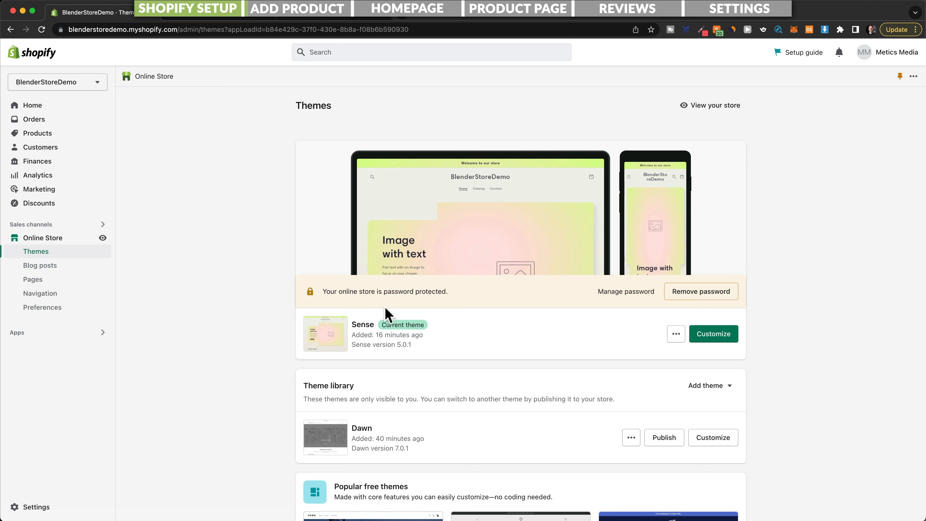
- Open a new product form and review its title, description, media, pricing, inventory and shipping fields
left_click(50, 134)
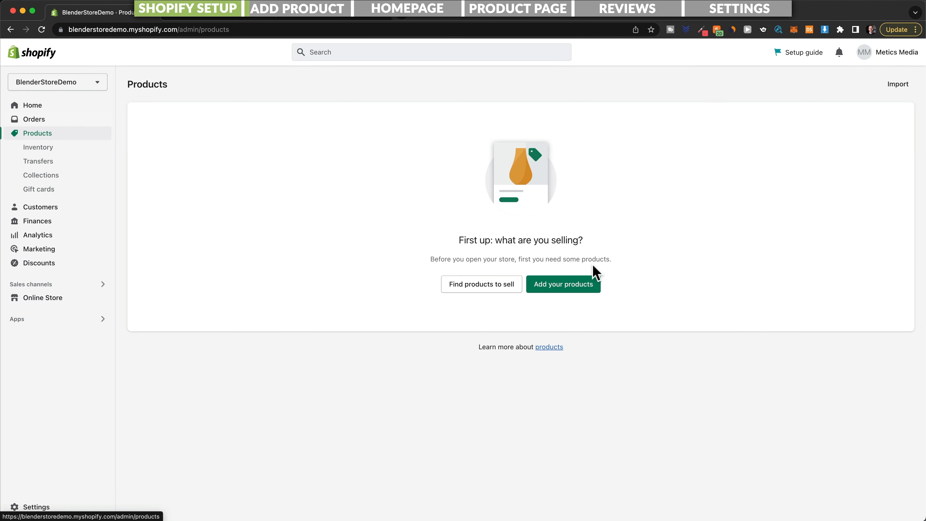
left_click(562, 291)
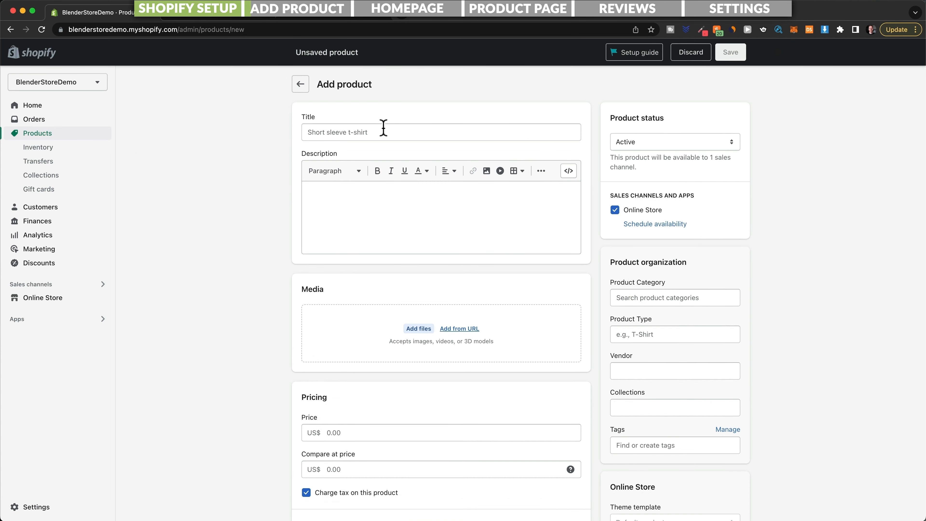
scroll(393, 153, "down", 5)
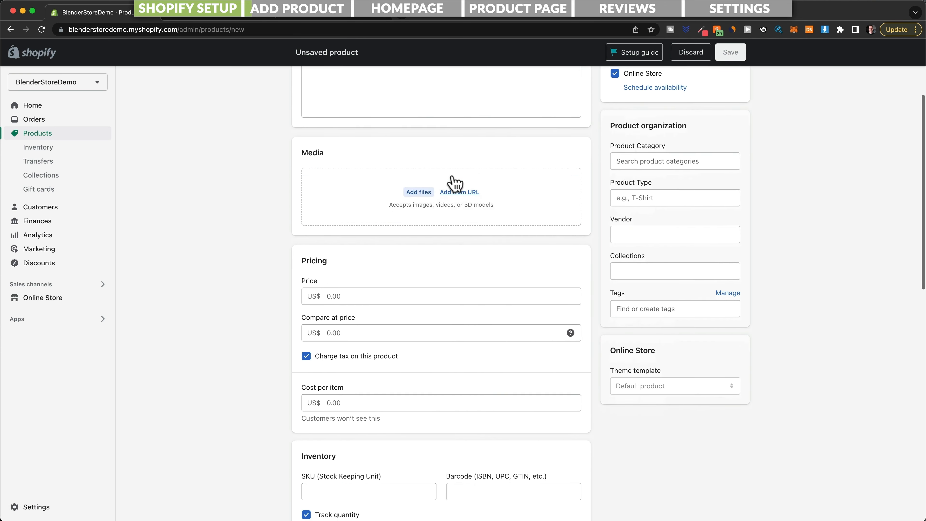
scroll(437, 197, "down", 3)
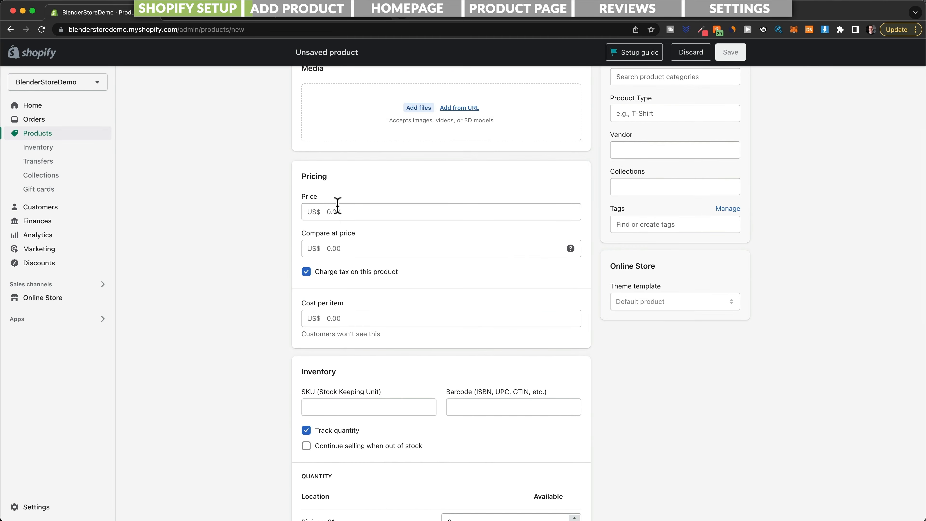
scroll(338, 206, "down", 10)
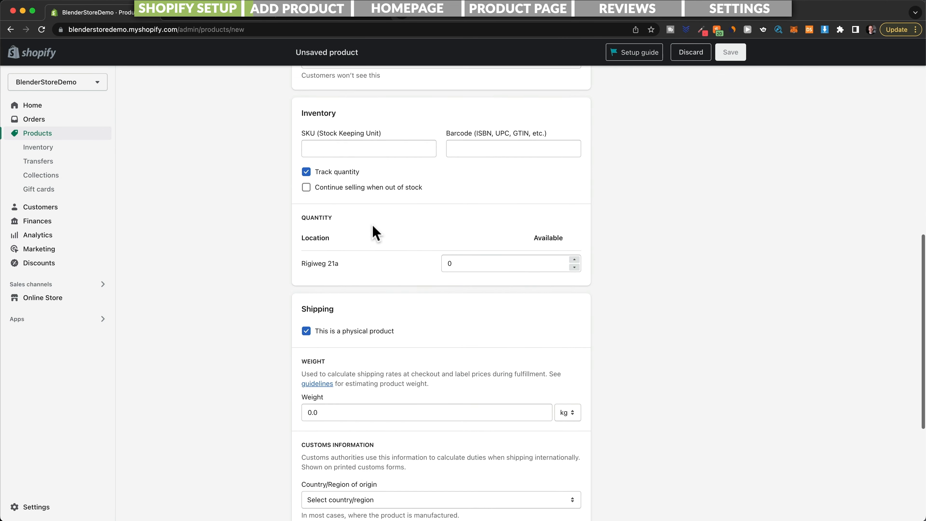
scroll(373, 230, "up", 18)
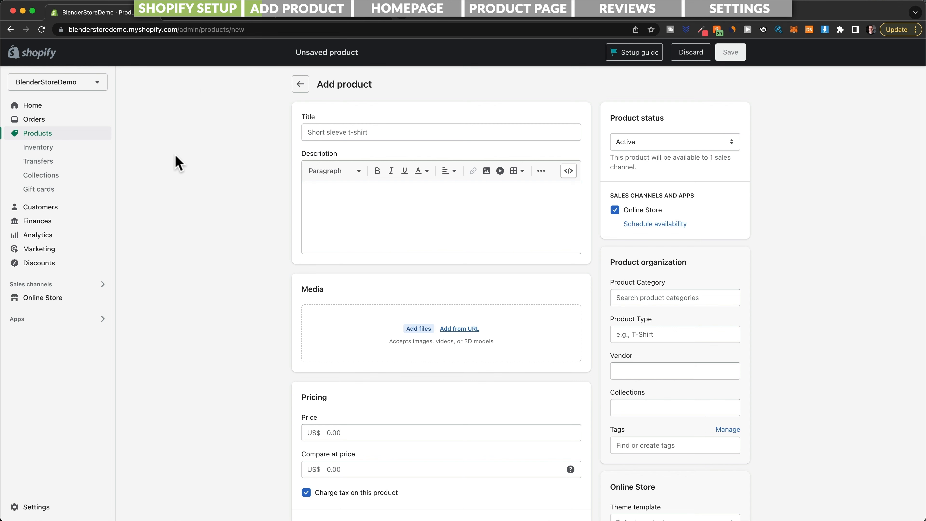
- View the portable blender listing on AliExpress, and register a free account on the DSers website
left_click(205, 15)
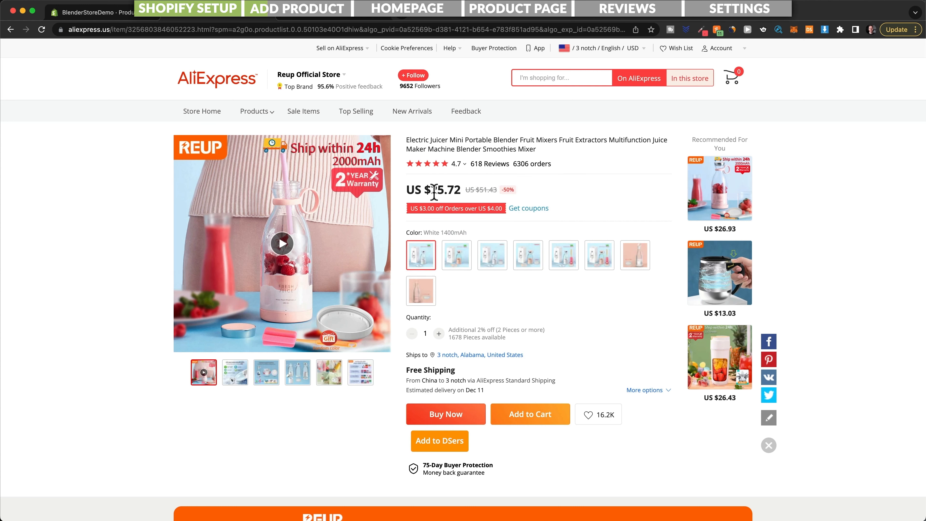
left_click(350, 14)
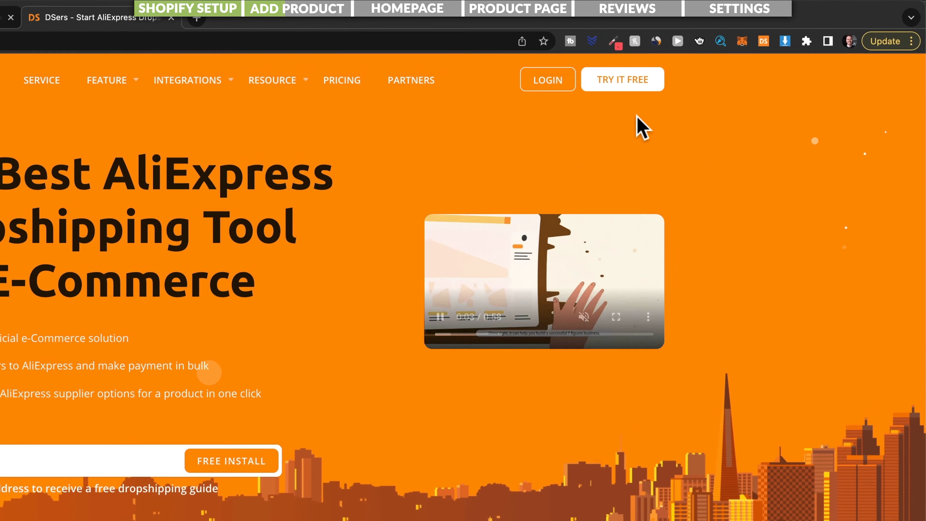
left_click(622, 81)
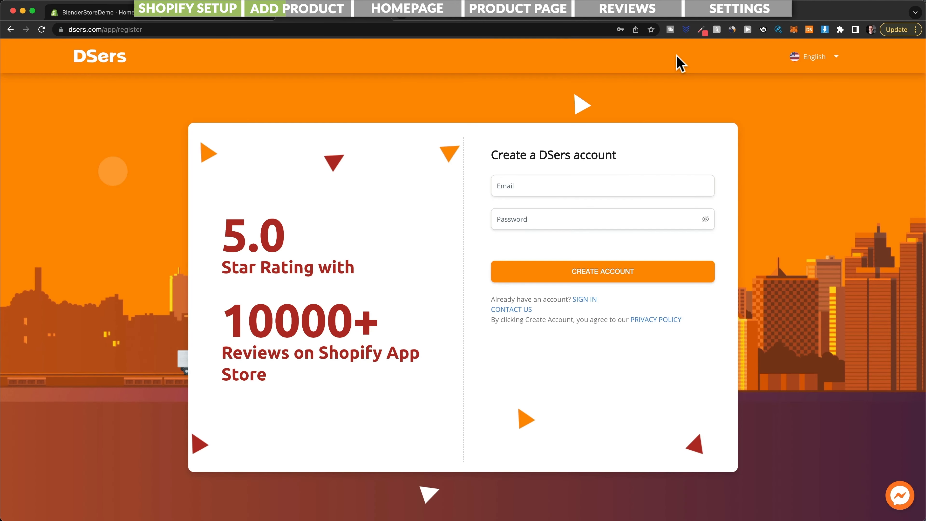
left_click(581, 184)
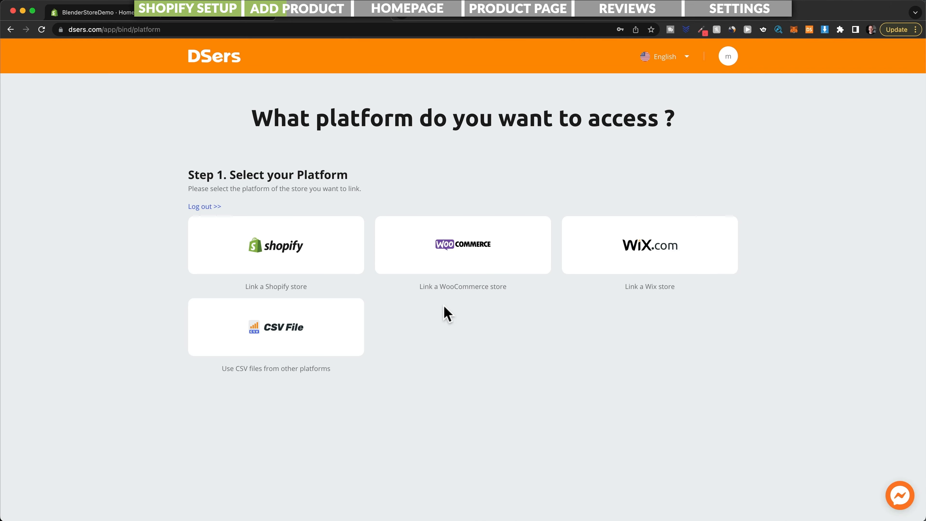
- Link the Shopify store to DSers by installing the DSers-AliExpress Dropshipping app, and choose the free Basic plan
left_click(323, 254)
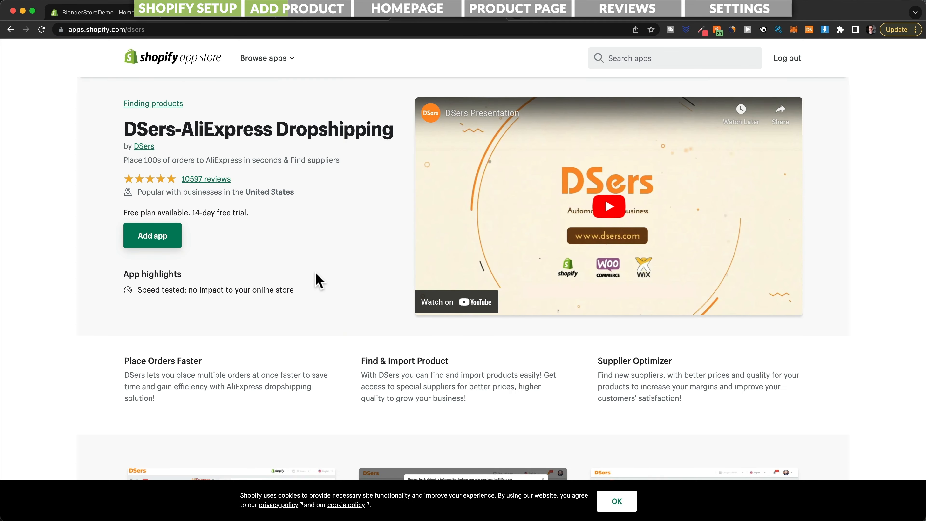
left_click(170, 245)
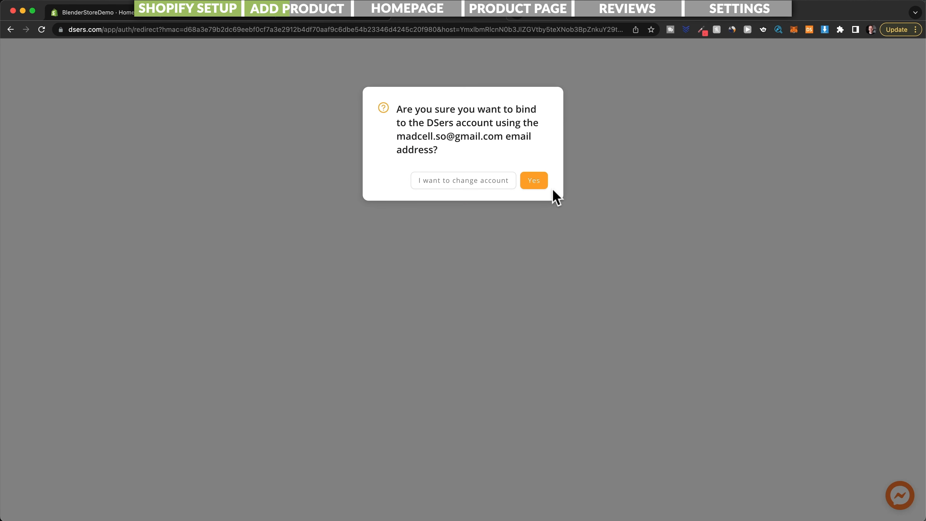
left_click(541, 185)
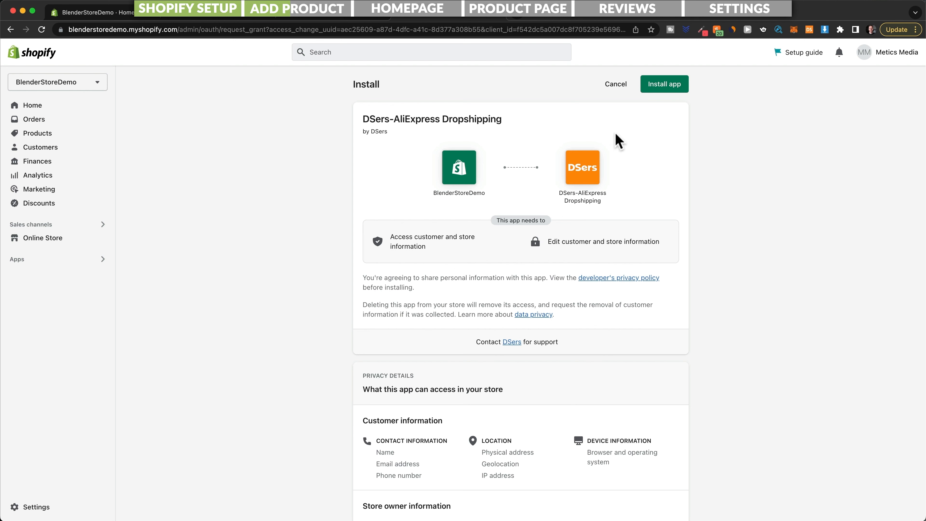
left_click(659, 89)
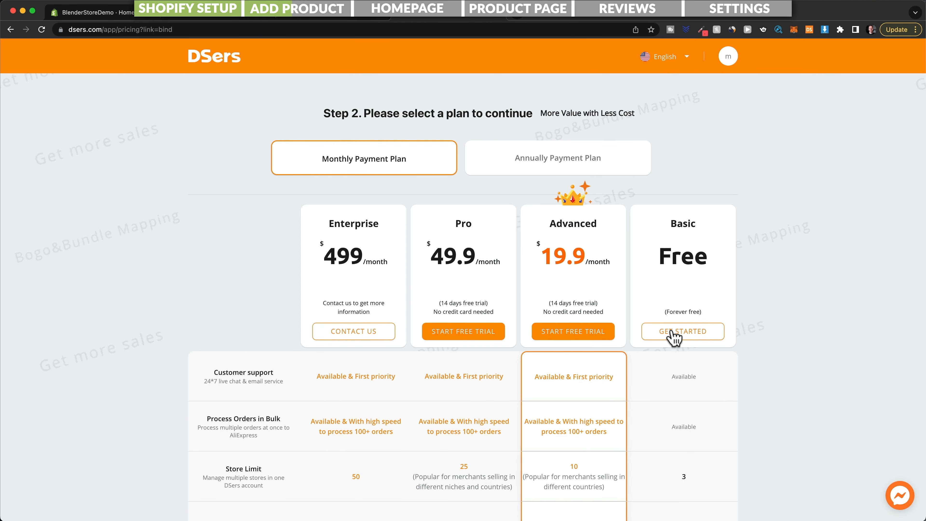
left_click(688, 340)
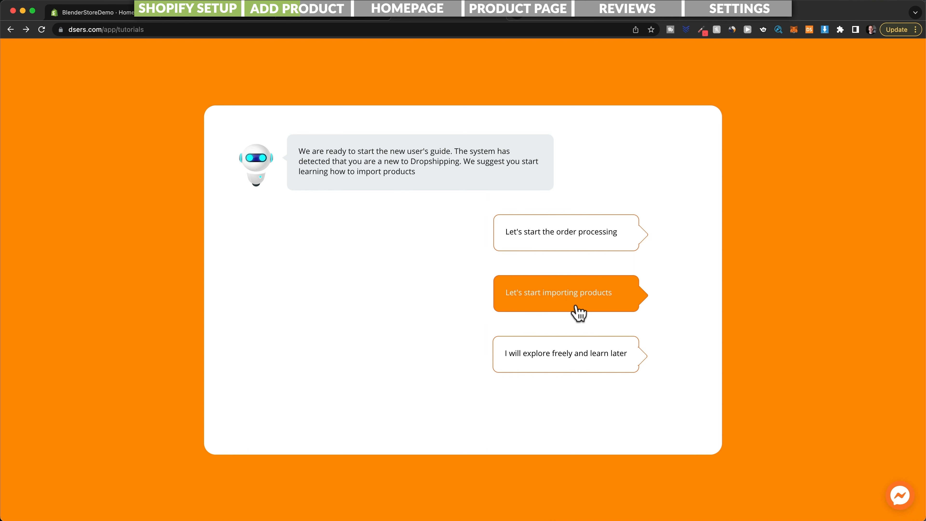
- Start the DSers guide on importing products and go through all its pages to the end
left_click(560, 312)
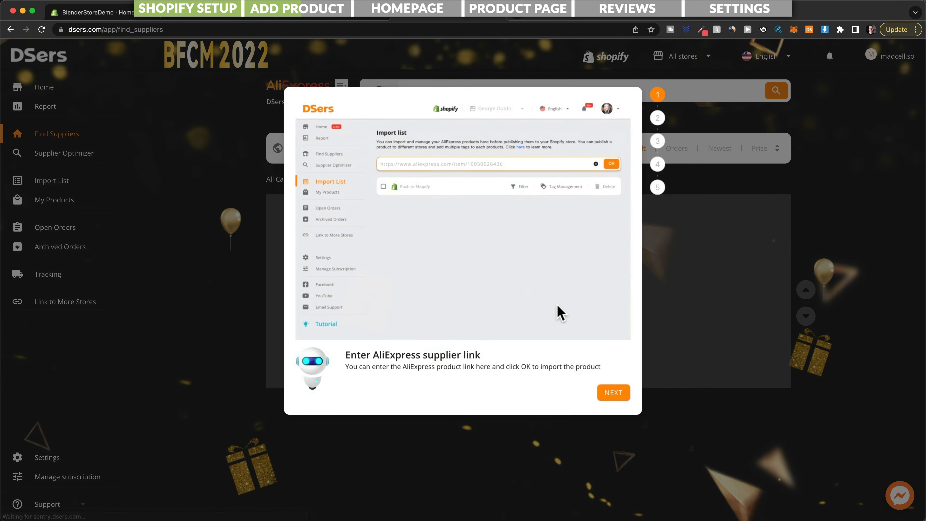
left_click(621, 397)
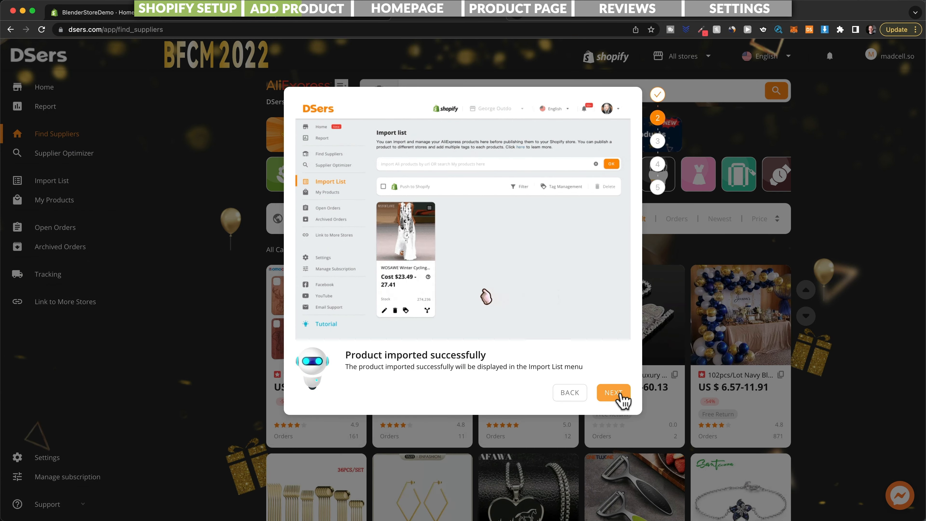
left_click(621, 399)
left_click(621, 398)
left_click(621, 399)
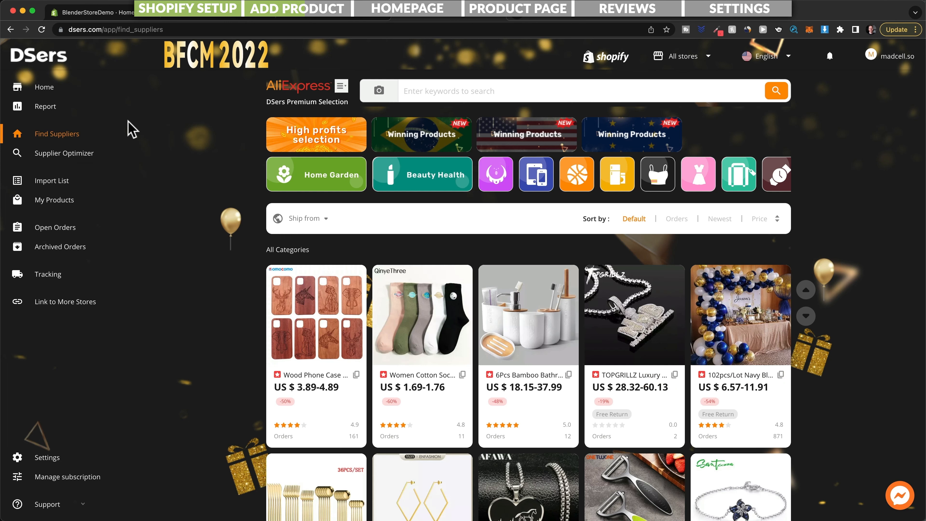
- Install the DSers - AliExpress.com Product Importer extension in Chrome from the DSers home page
left_click(73, 94)
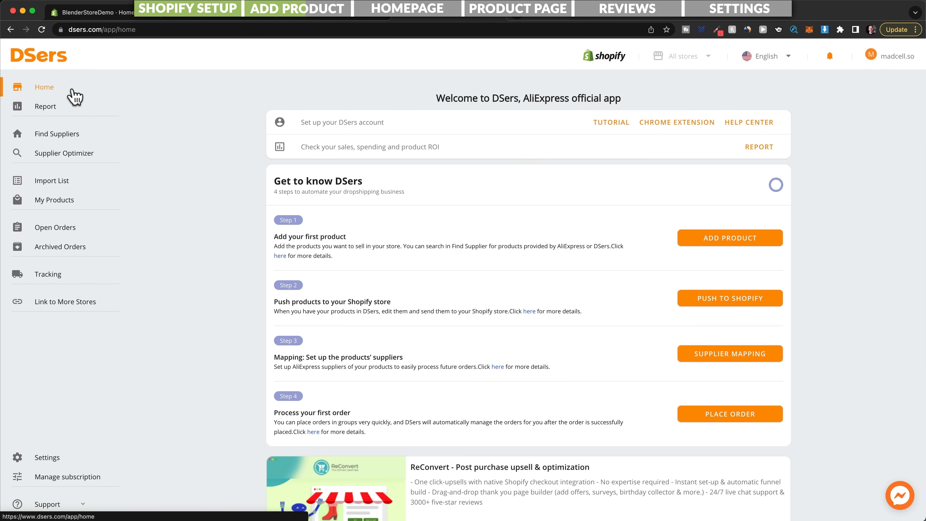
left_click(662, 132)
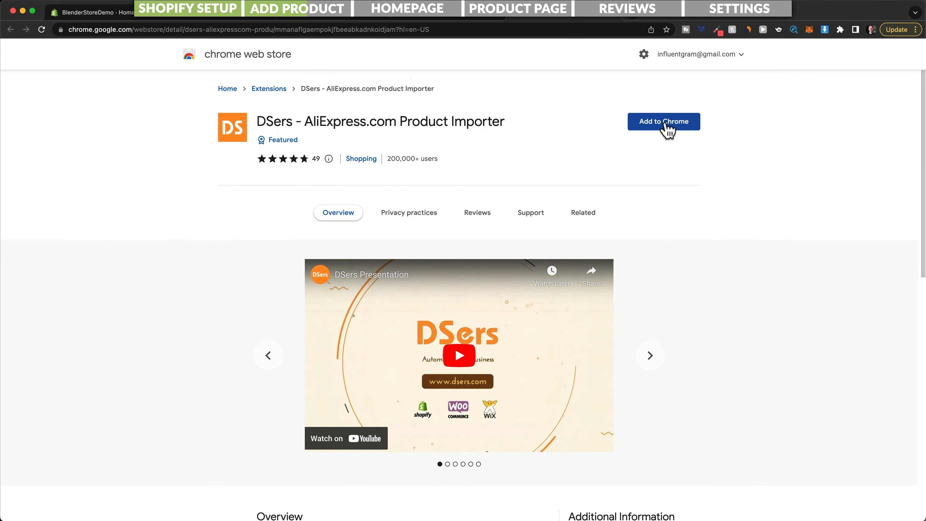
left_click(661, 131)
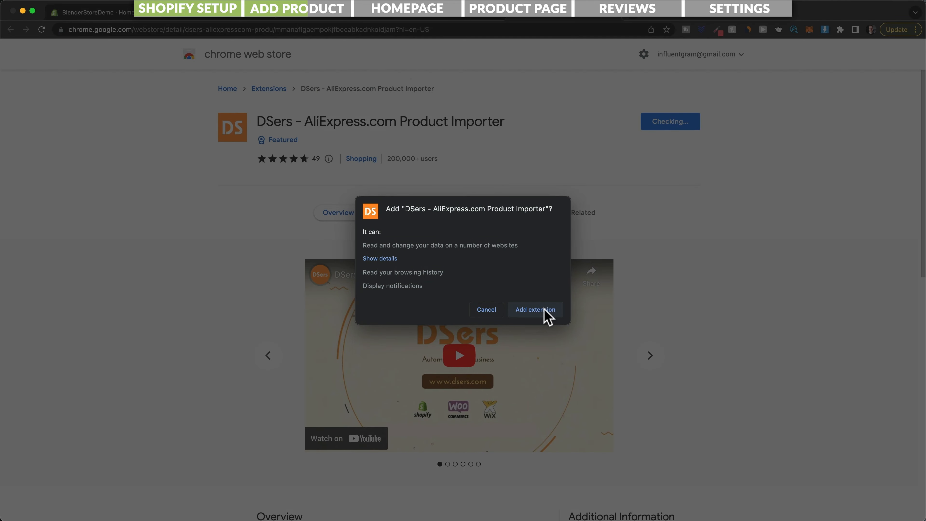
left_click(544, 310)
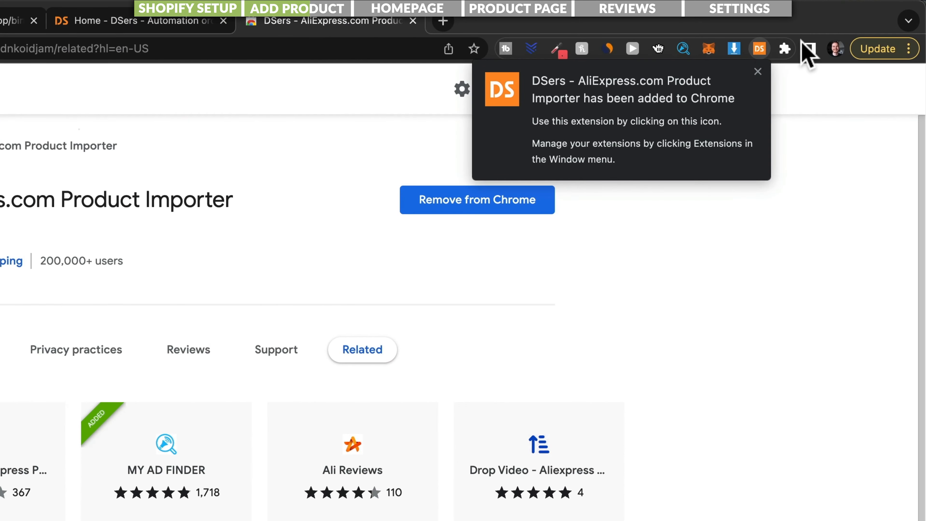
- Pin the DSers extension to the browser toolbar
left_click(785, 49)
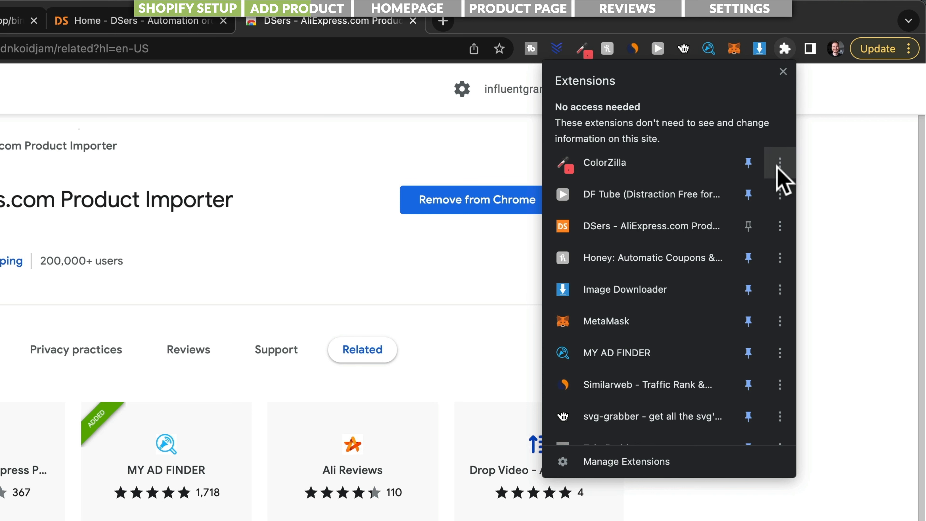
left_click(749, 227)
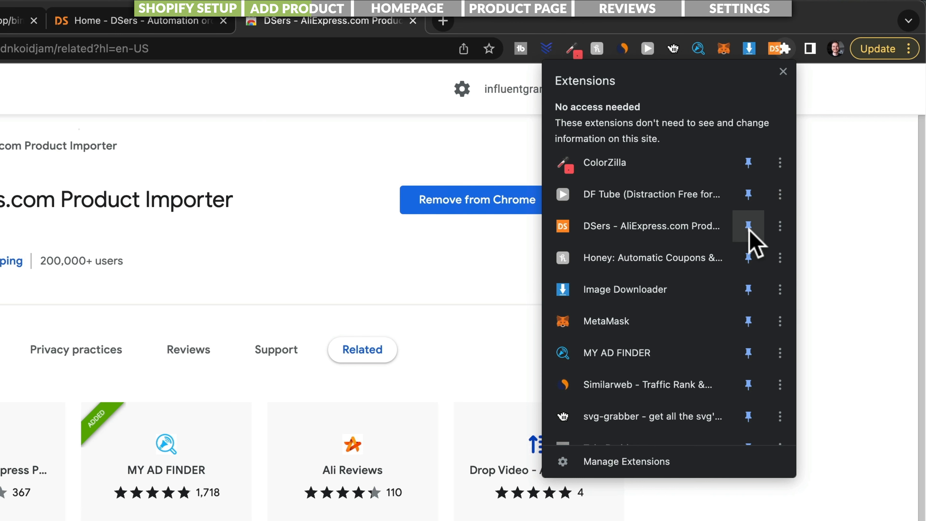
left_click(820, 230)
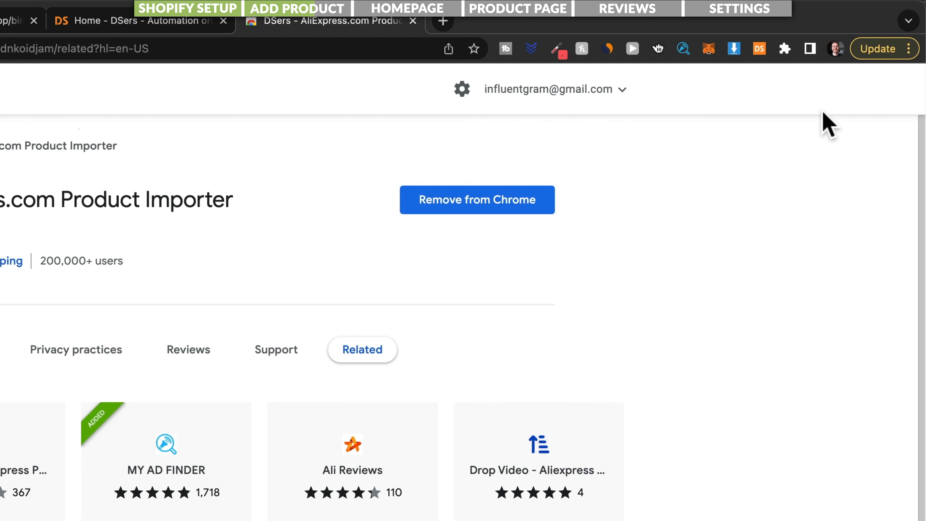
- Log in to the DSers account through the link in the DSers extension
left_click(759, 49)
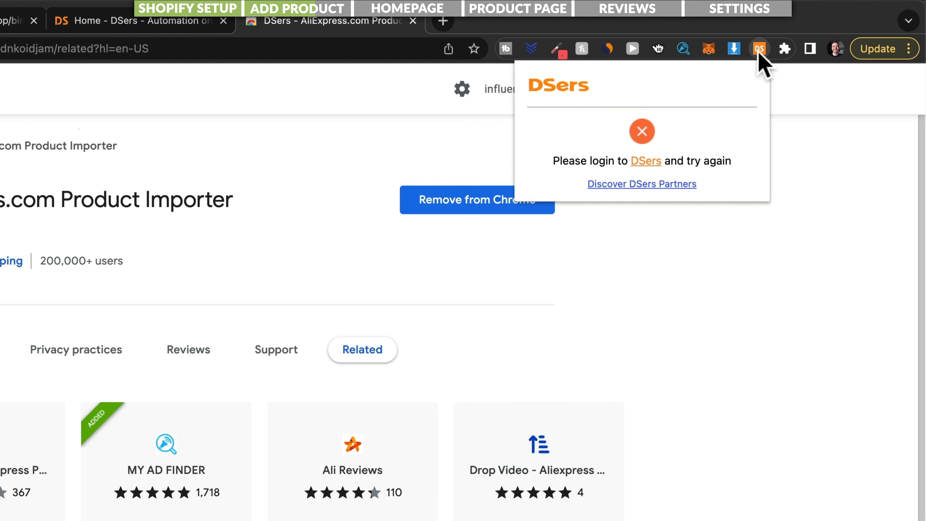
left_click(650, 162)
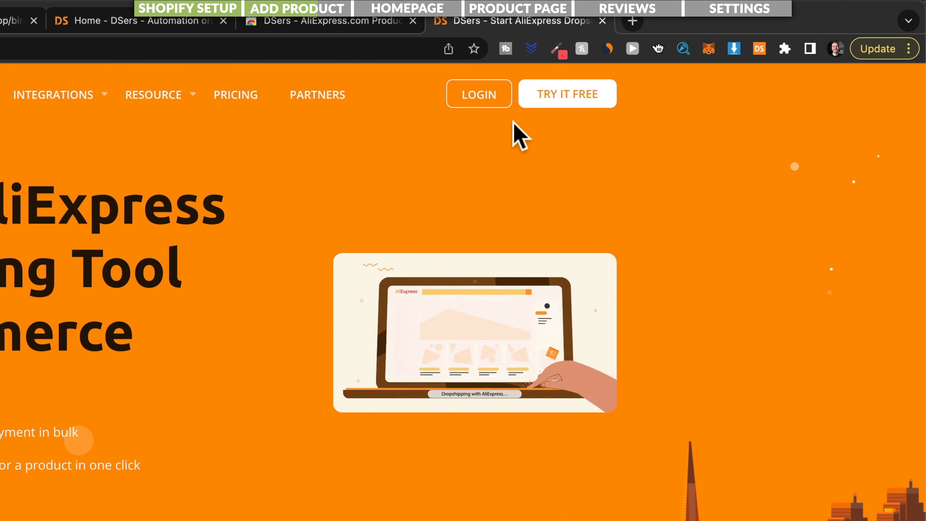
left_click(488, 97)
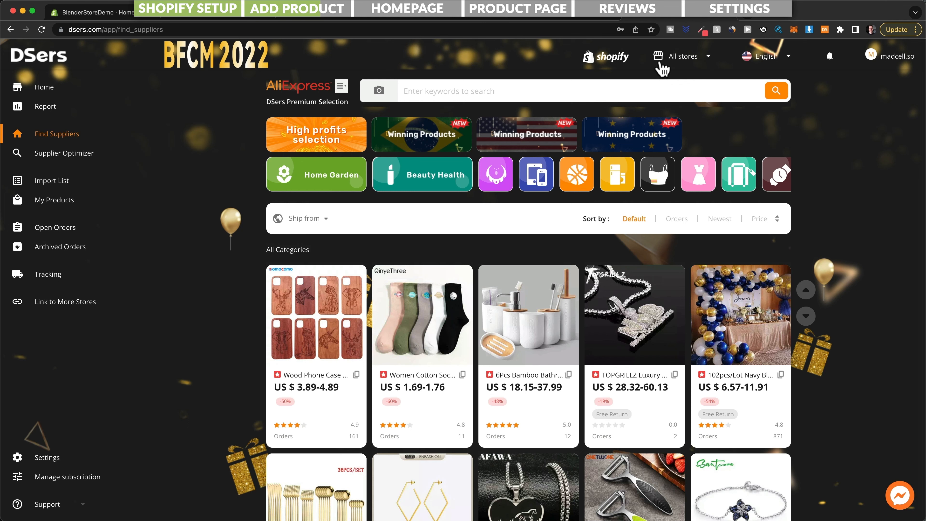
- Switch to the portable blender listing on AliExpress and add the product to DSers
left_click(243, 16)
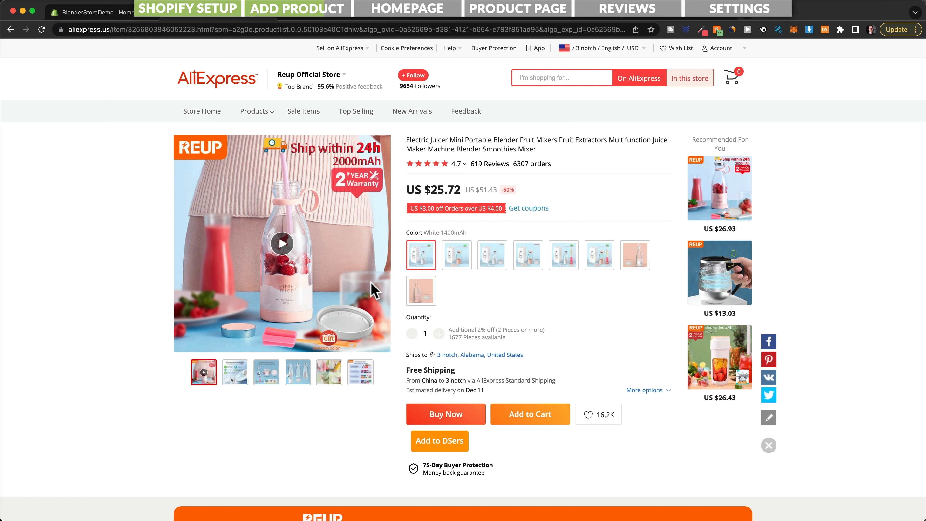
scroll(408, 289, "down", 1)
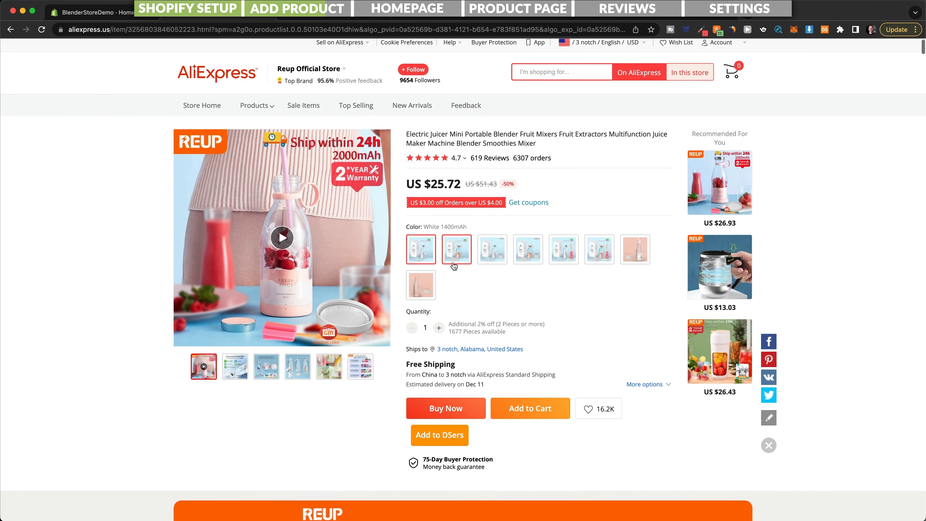
scroll(458, 265, "down", 2)
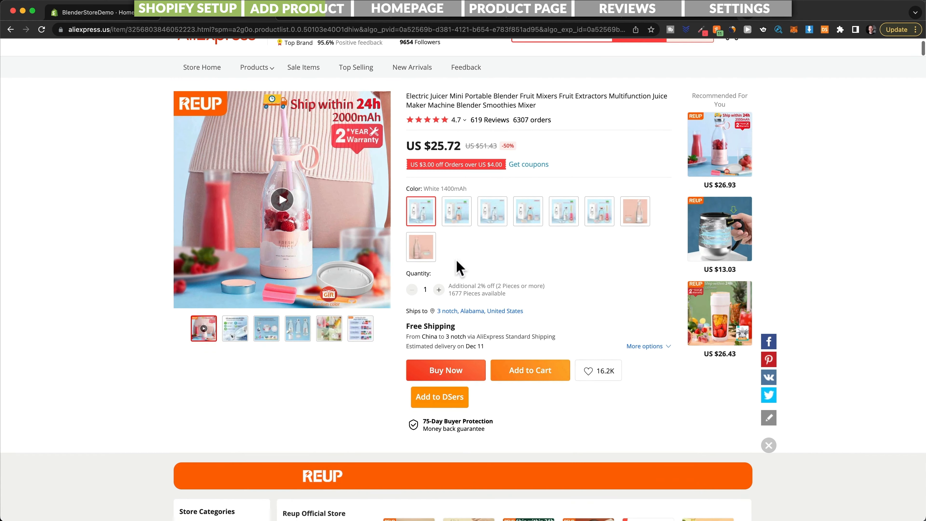
left_click(438, 403)
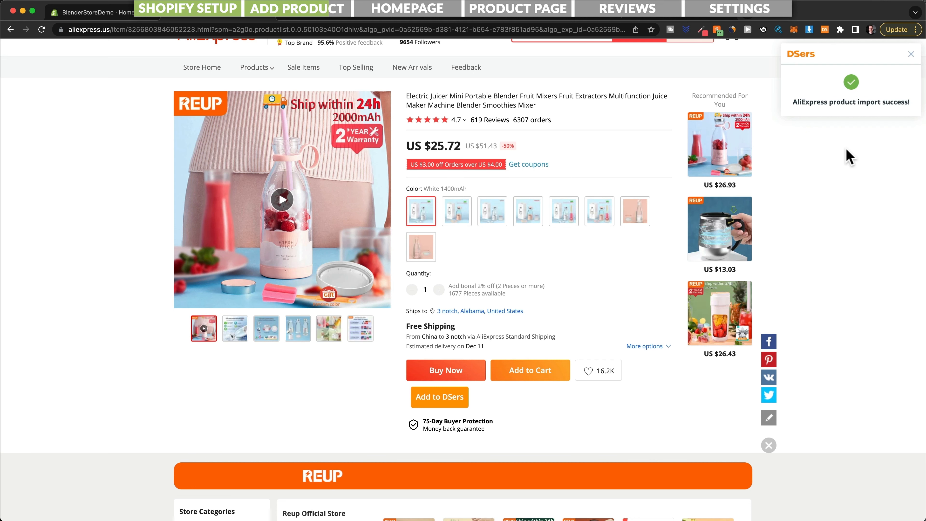
- Open the blender's product details from the DSers import list and review its variants, prices and stock
left_click(462, 16)
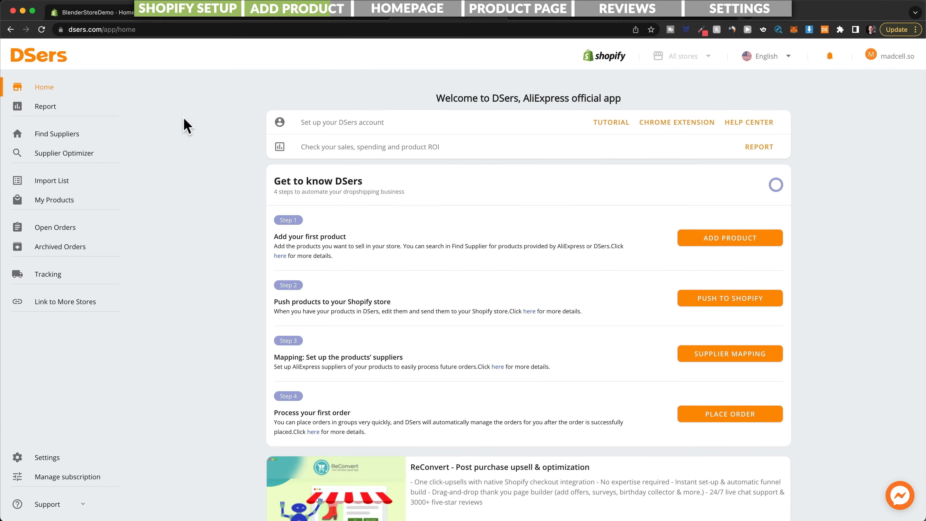
left_click(66, 183)
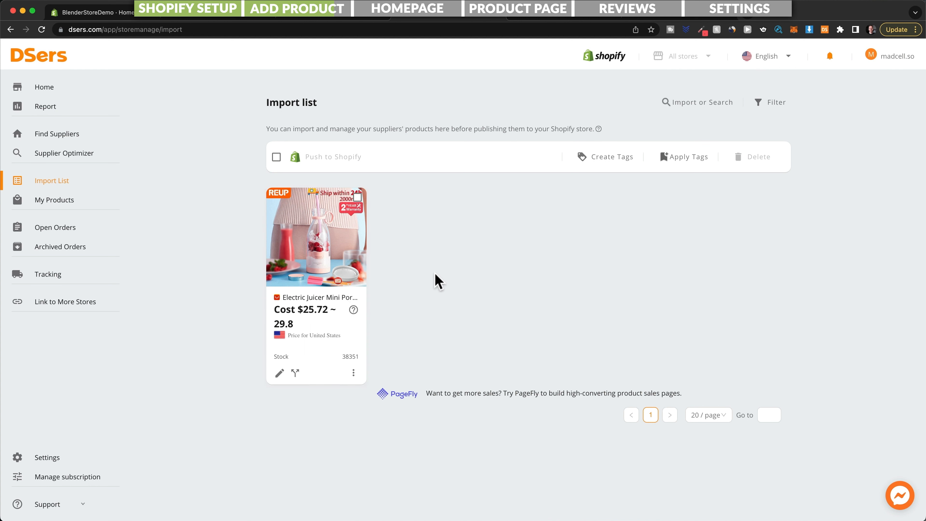
left_click(280, 372)
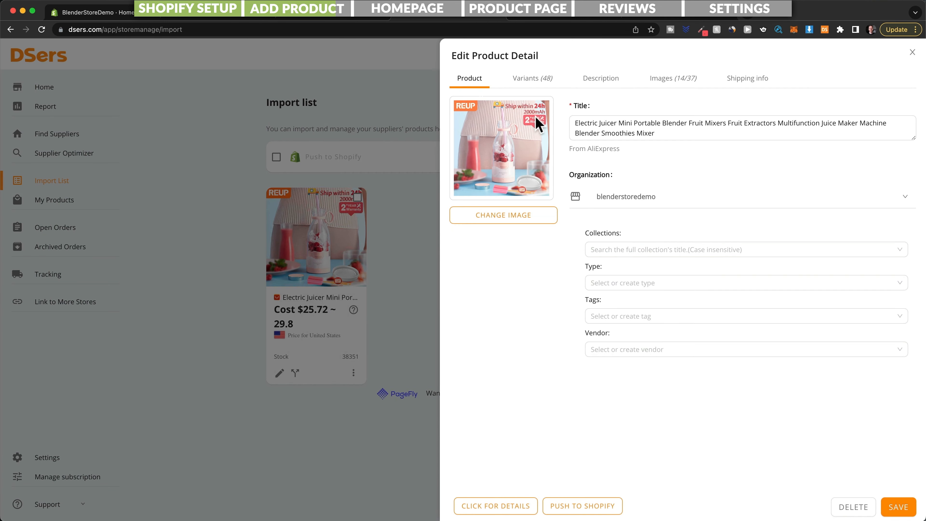
left_click(534, 80)
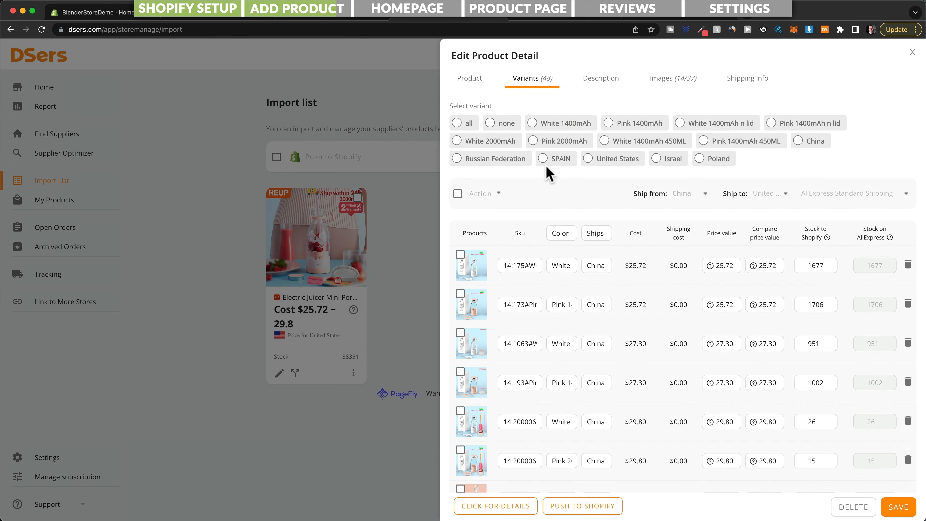
scroll(637, 264, "down", 5)
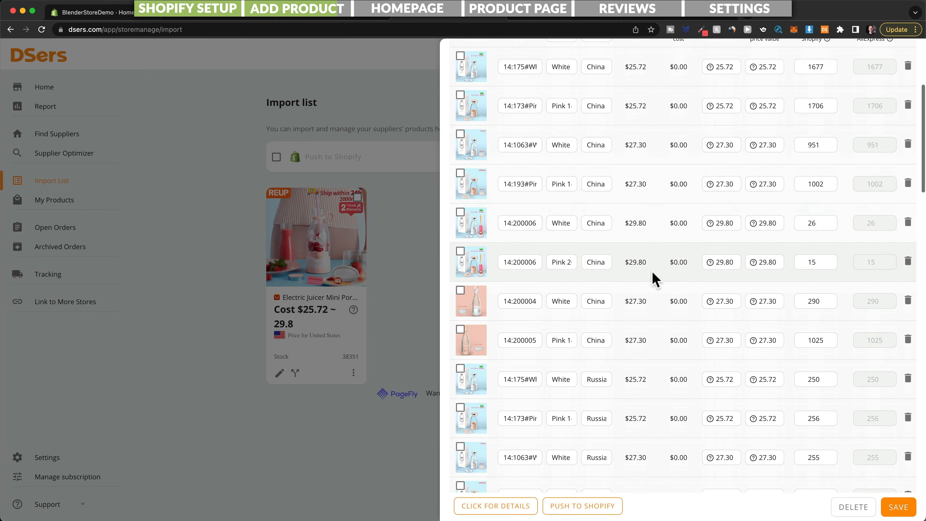
scroll(653, 279, "down", 4)
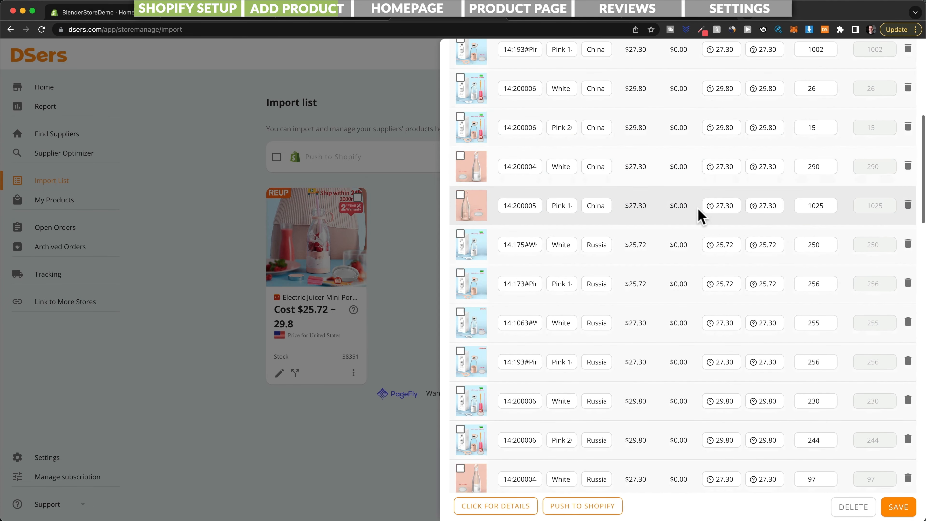
scroll(700, 215, "down", 3)
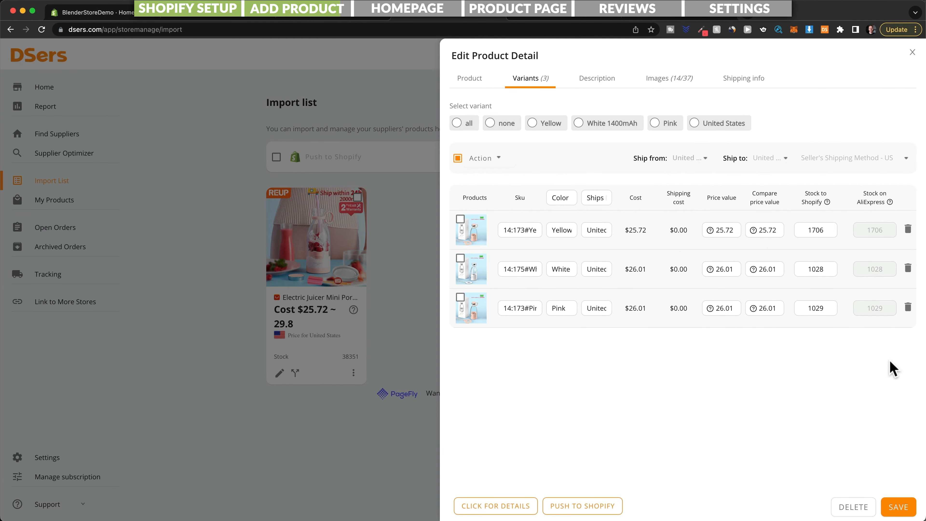
- Try to delete the White 1400mAh variant and save the blender's product details
left_click(907, 269)
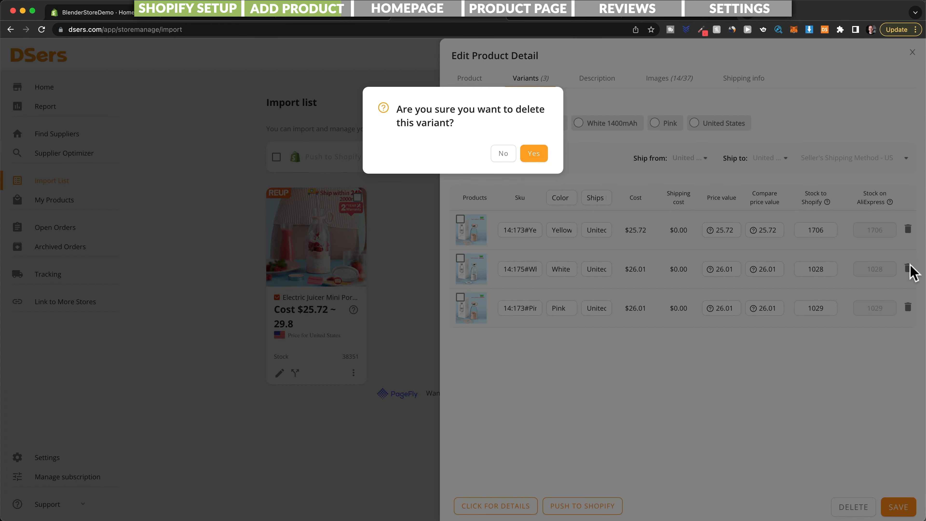
left_click(538, 159)
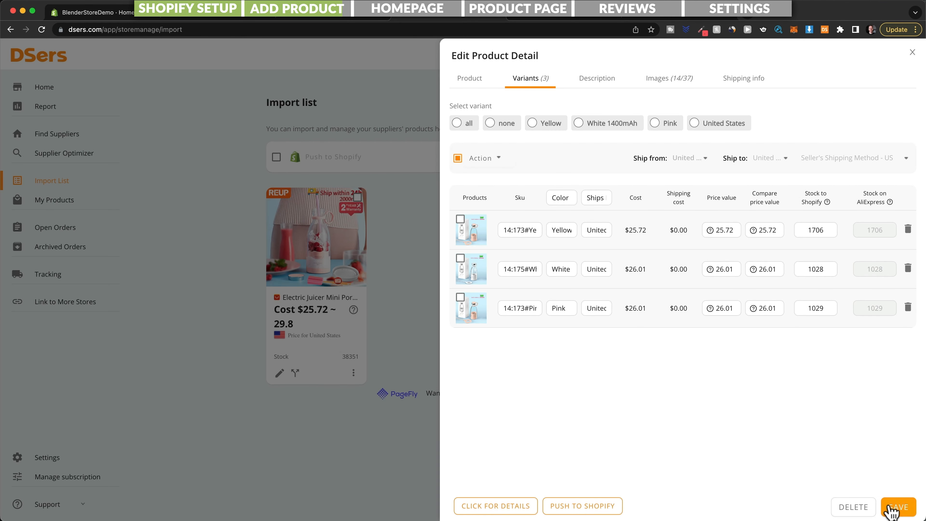
left_click(890, 508)
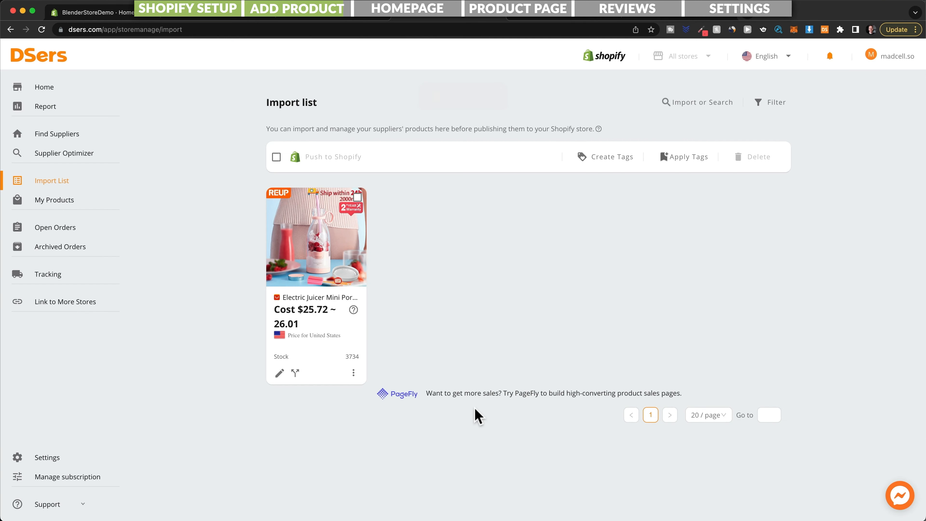
- Push the blender to the Shopify store with the pricing rule turned off and publishing to the Online Store enabled
mouse_move(345, 269)
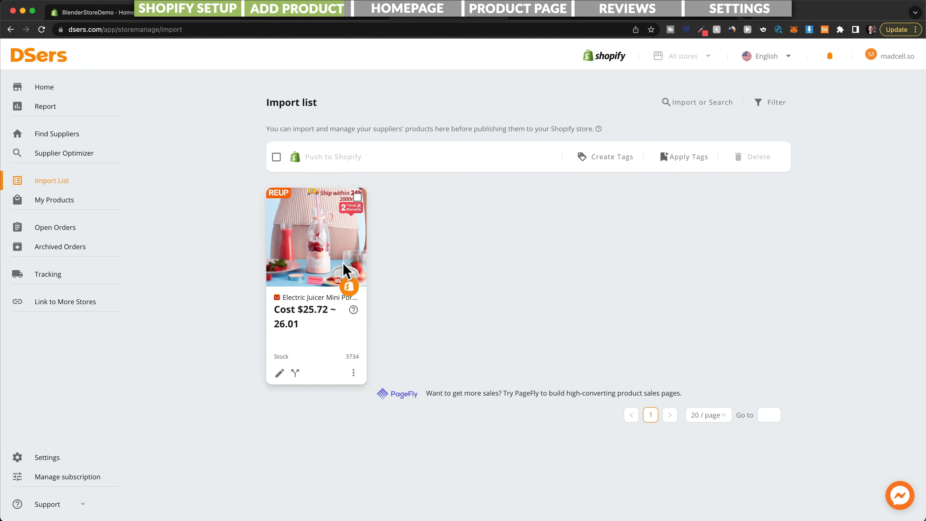
left_click(348, 287)
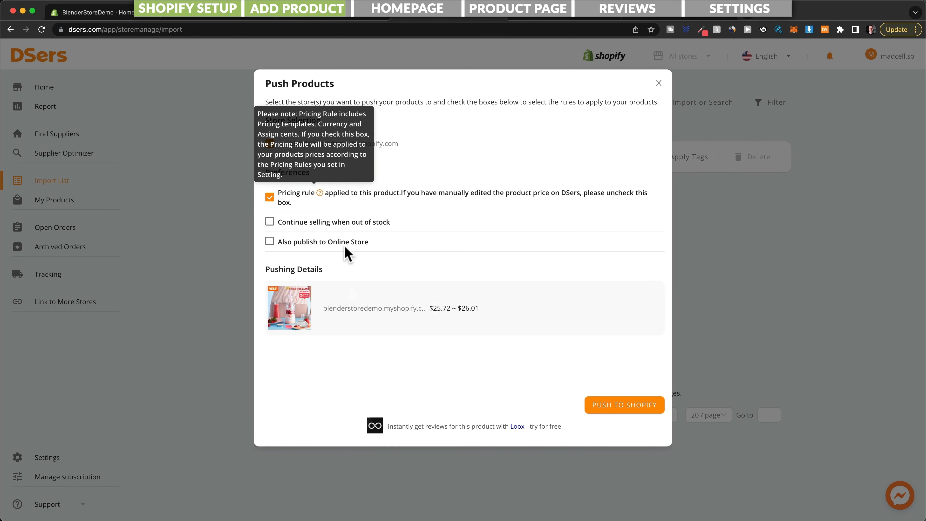
left_click(269, 198)
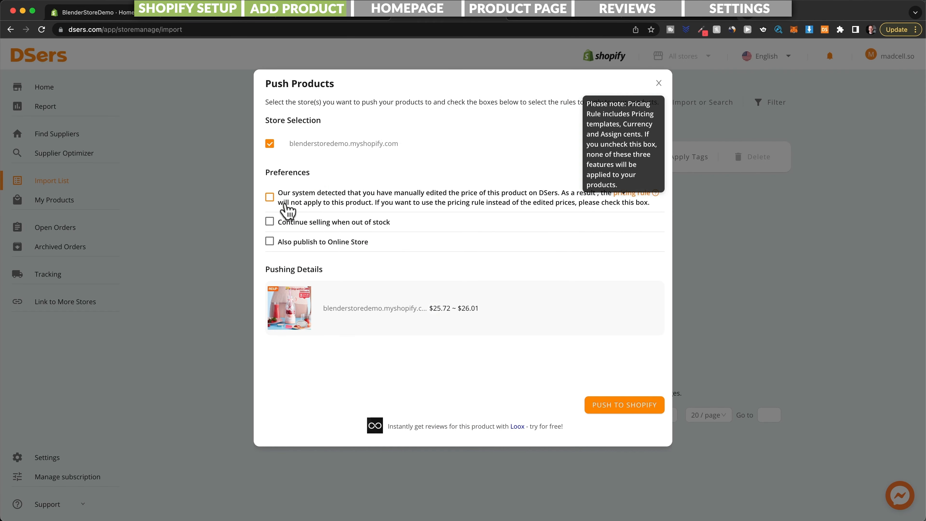
left_click(270, 242)
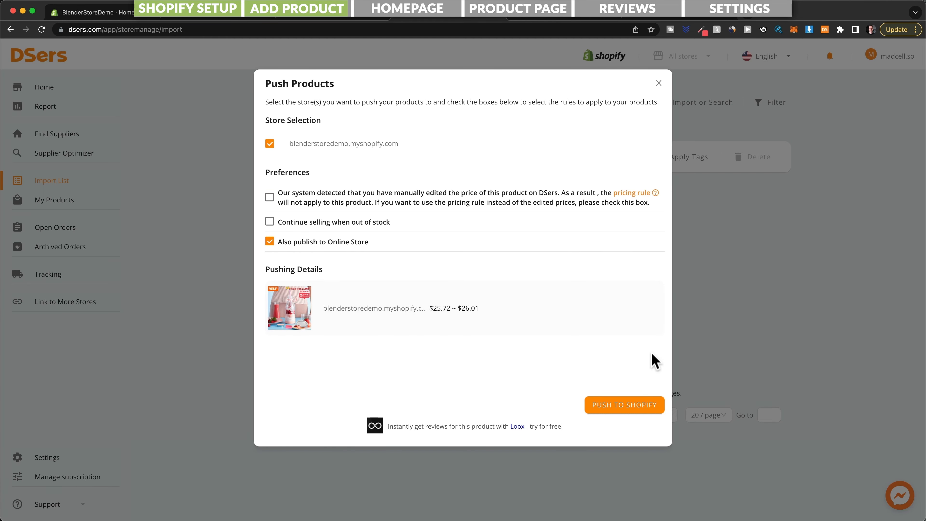
left_click(628, 412)
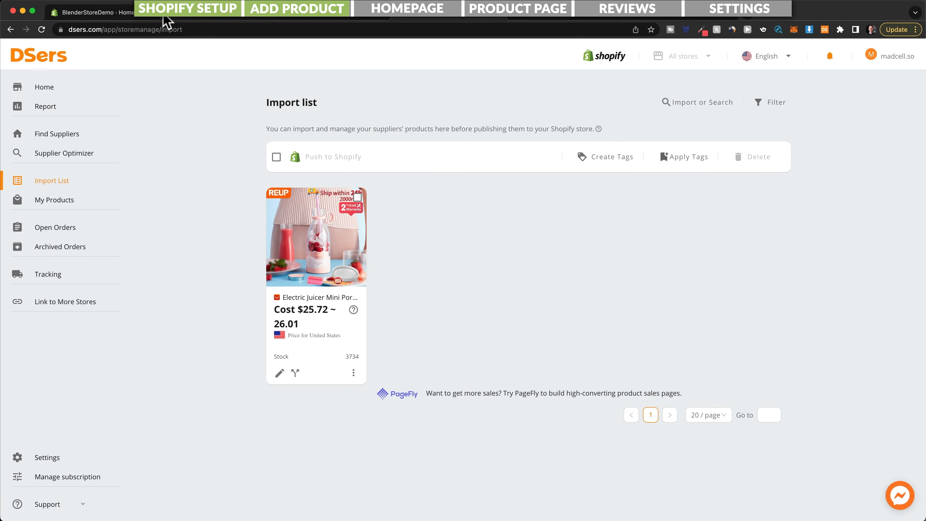
- Switch to the Shopify admin, check the product list, and open the Sense theme for customizing
left_click(128, 14)
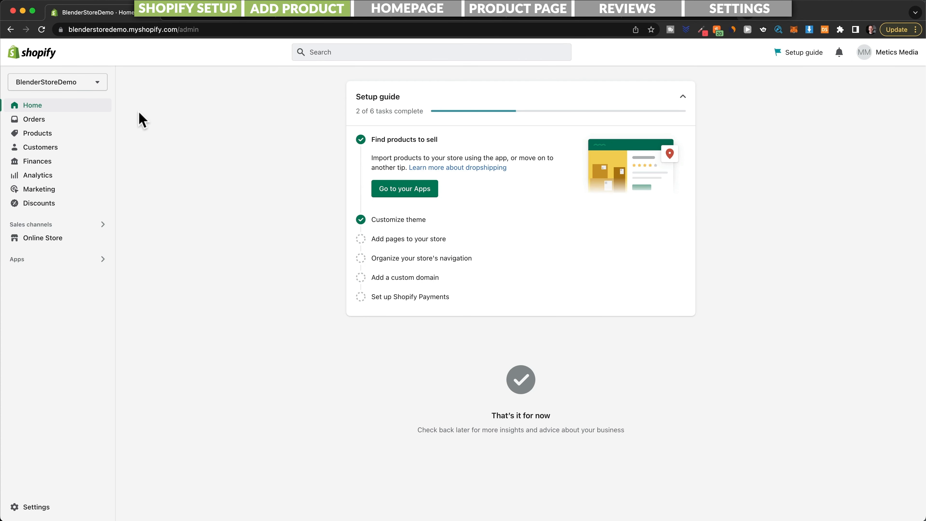
left_click(46, 135)
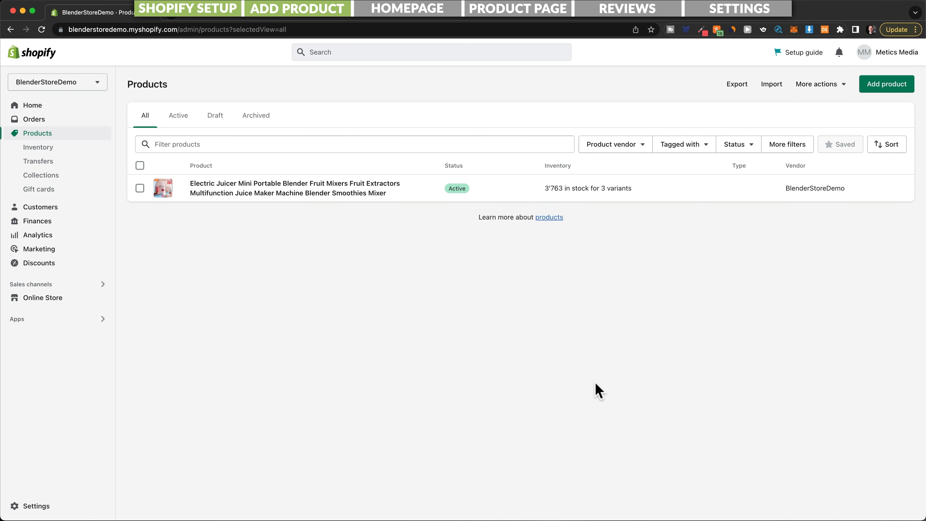
left_click(59, 302)
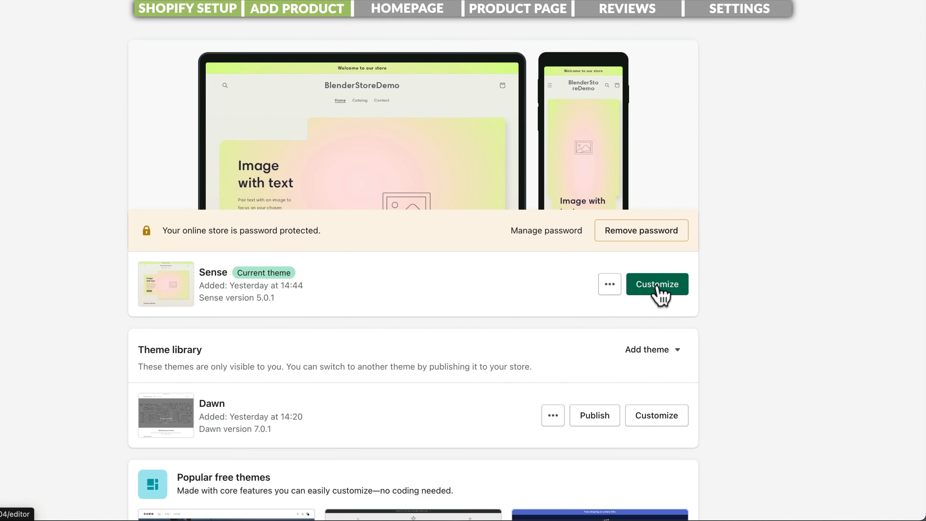
left_click(657, 287)
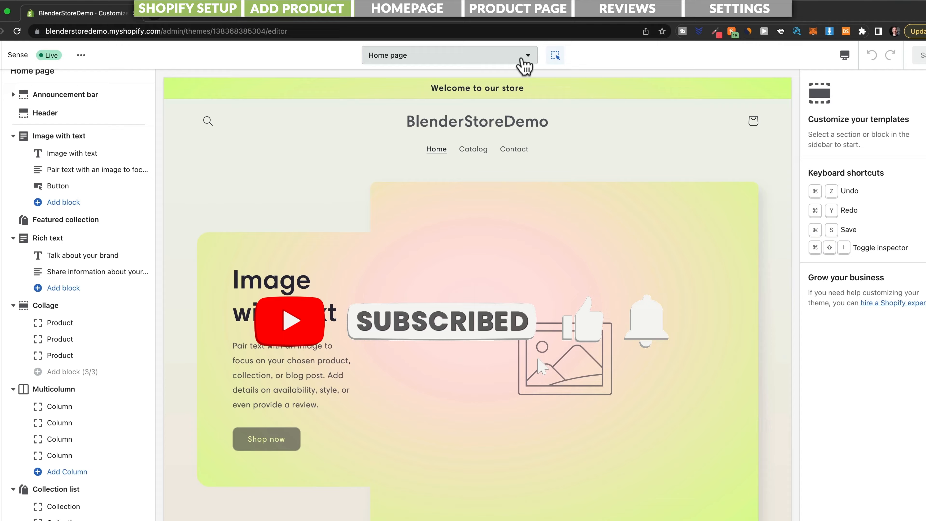
- Look over the theme editor's page list and preview the whole home page in mobile view, returning to desktop view
left_click(526, 59)
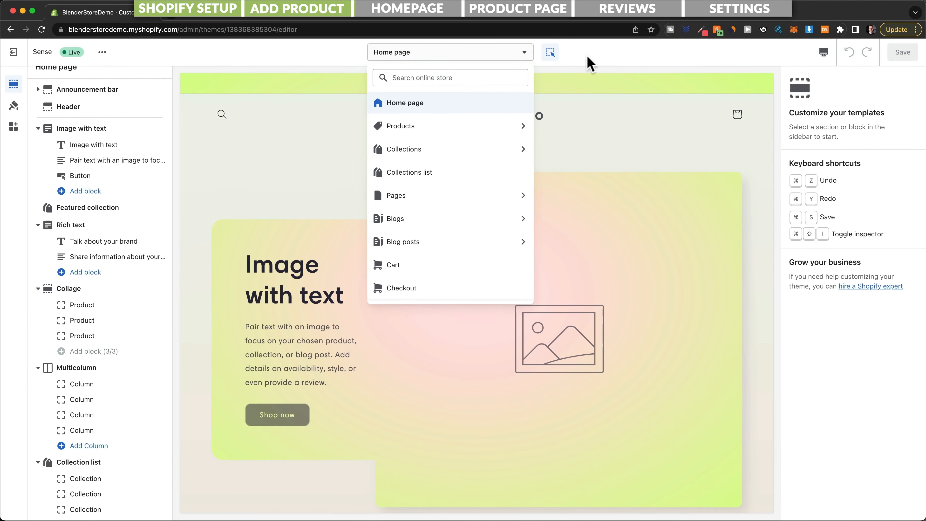
left_click(591, 64)
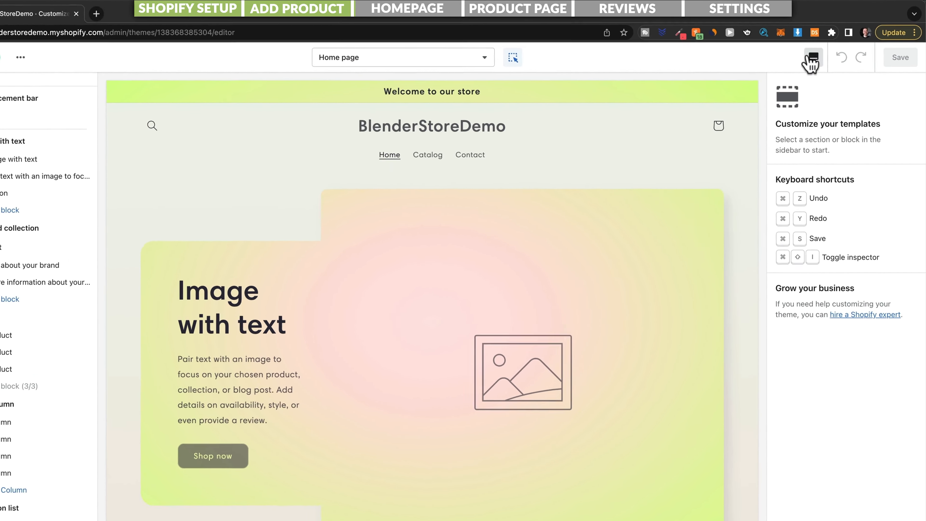
left_click(824, 52)
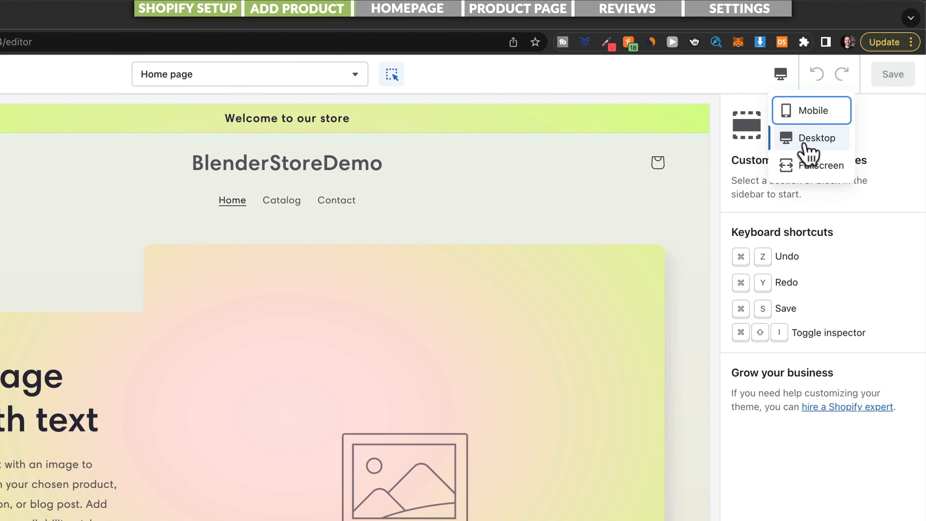
left_click(819, 113)
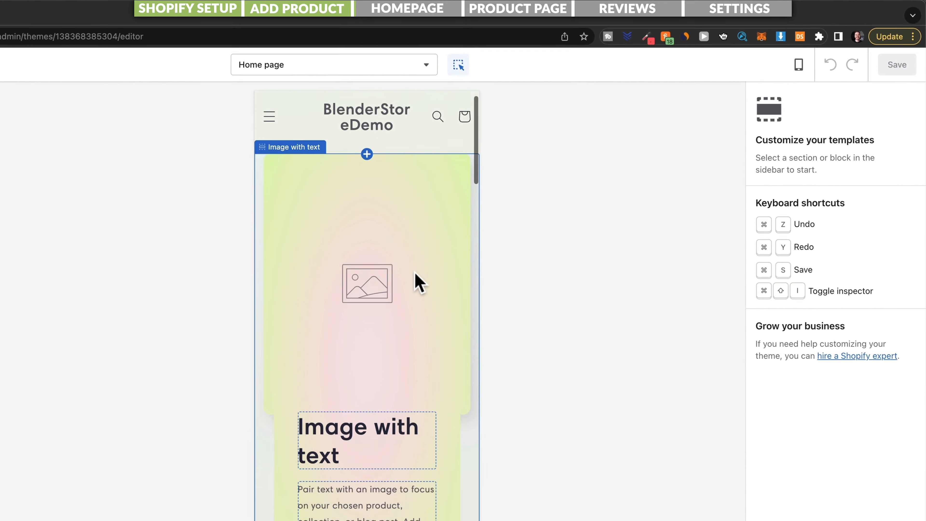
scroll(415, 273, "down", 10)
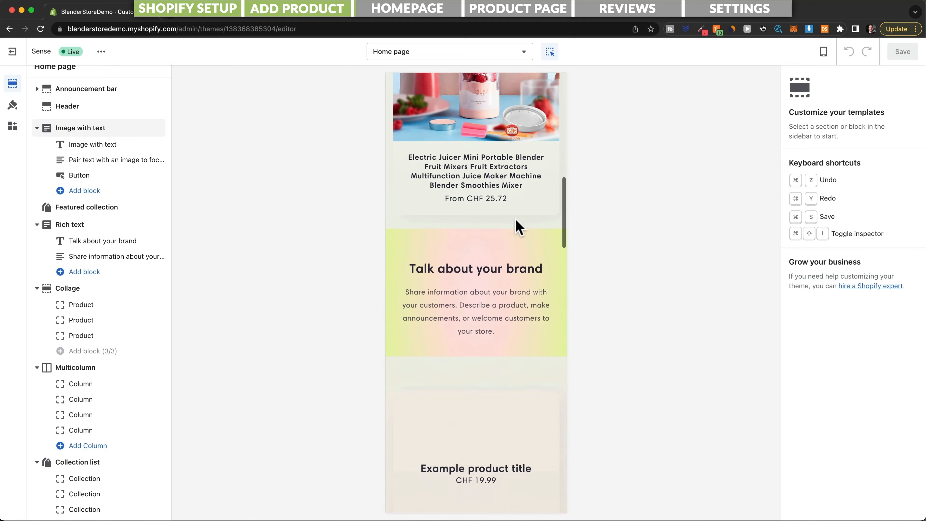
scroll(516, 220, "down", 10)
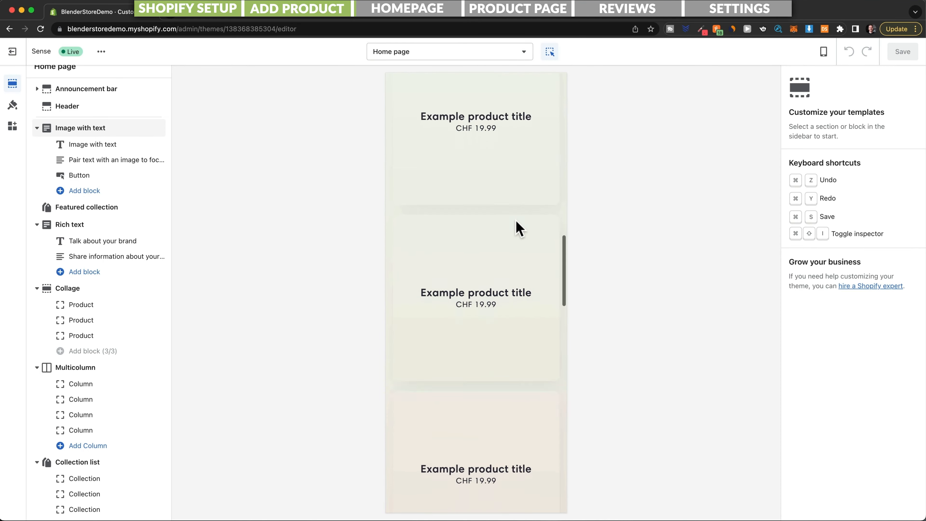
scroll(516, 220, "up", 8)
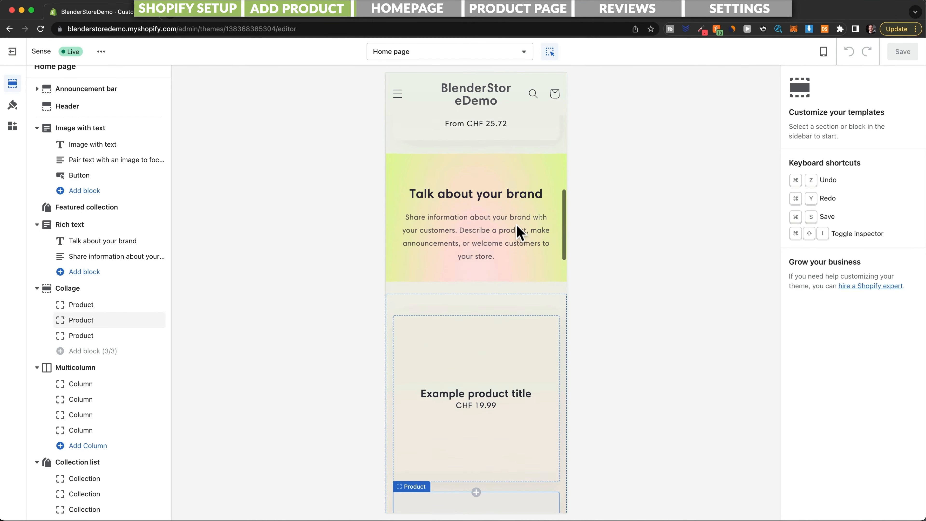
scroll(519, 233, "up", 10)
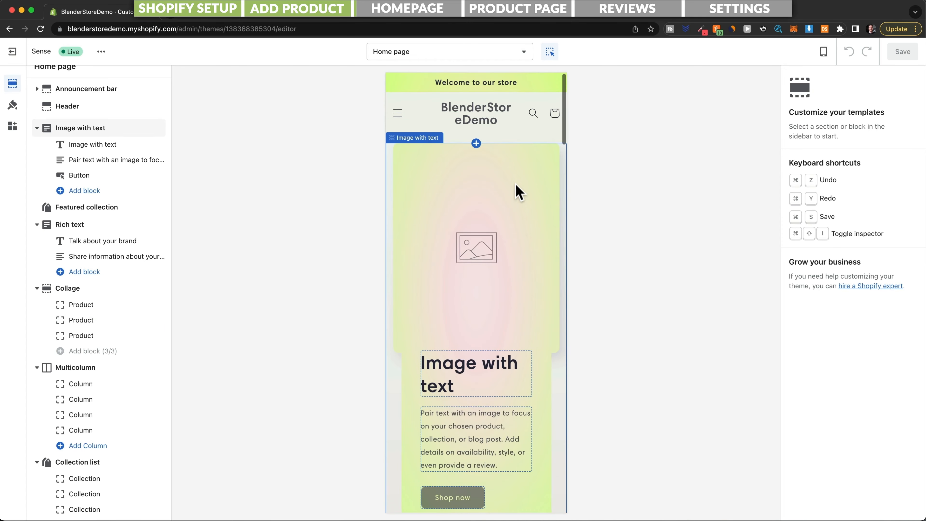
left_click(823, 52)
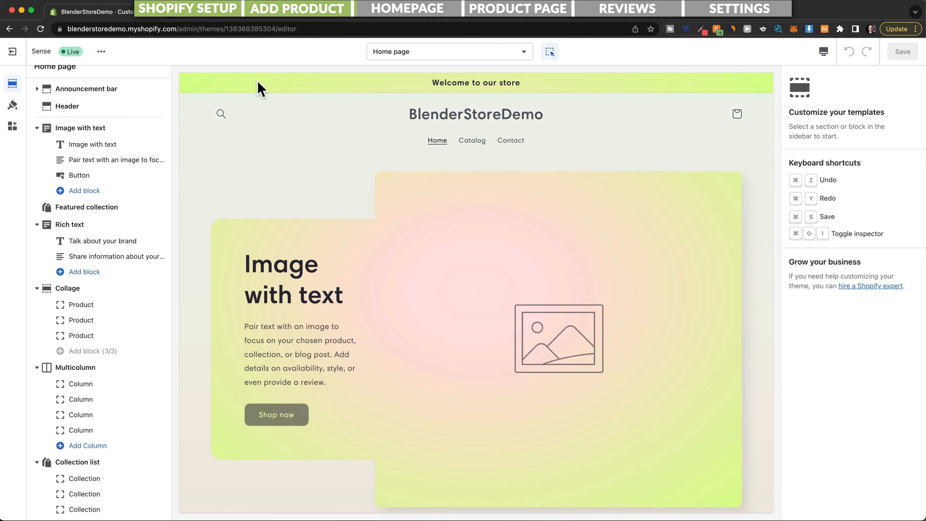
- Examine the home page's sections from the header to the email signup and where each appears in the preview
scroll(117, 117, "down", 3)
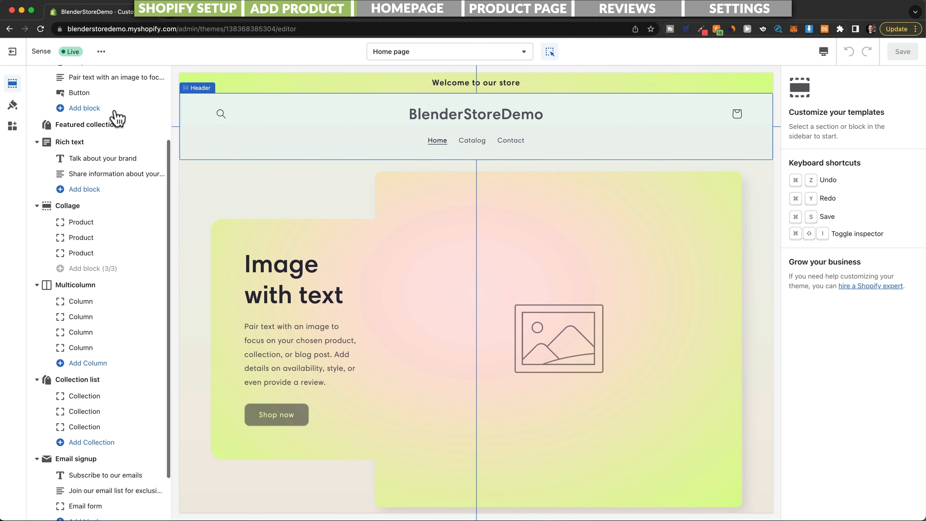
scroll(103, 209, "up", 3)
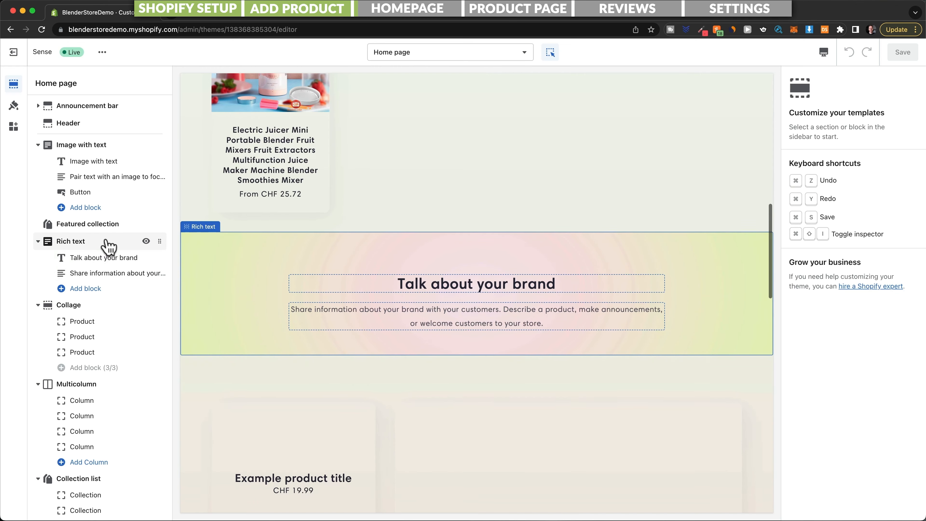
scroll(108, 246, "down", 2)
scroll(108, 245, "down", 4)
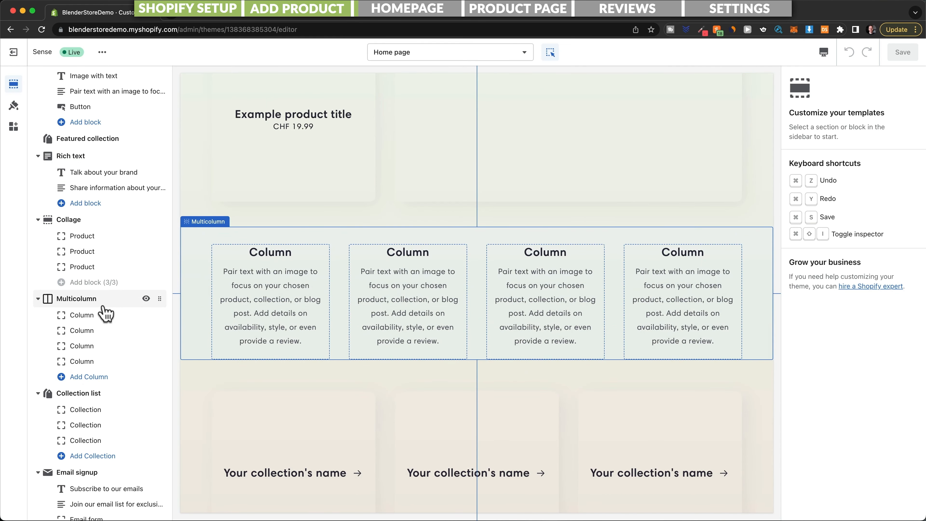
scroll(105, 291, "up", 2)
scroll(109, 249, "up", 3)
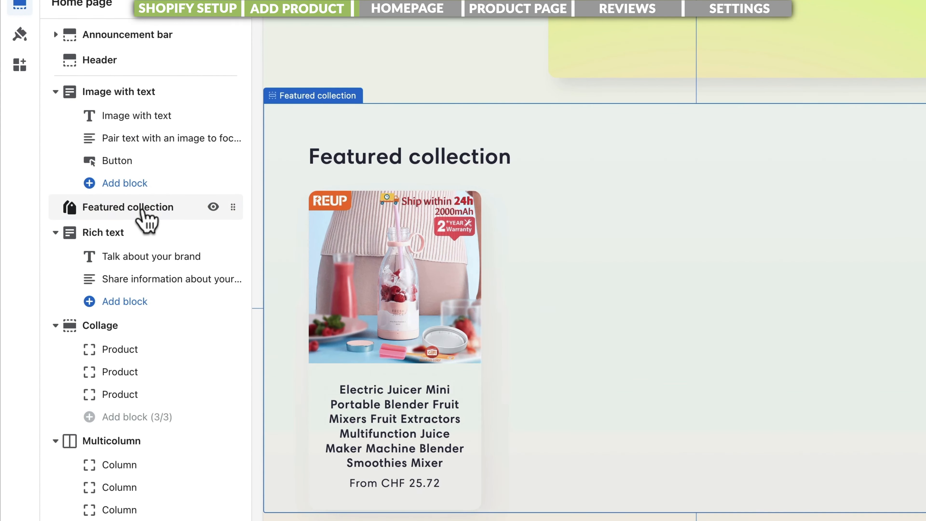
- Delete the Featured collection, Rich text, Collage, Multicolumn and Collection list sections from the home page and select the Email signup section
left_click(139, 217)
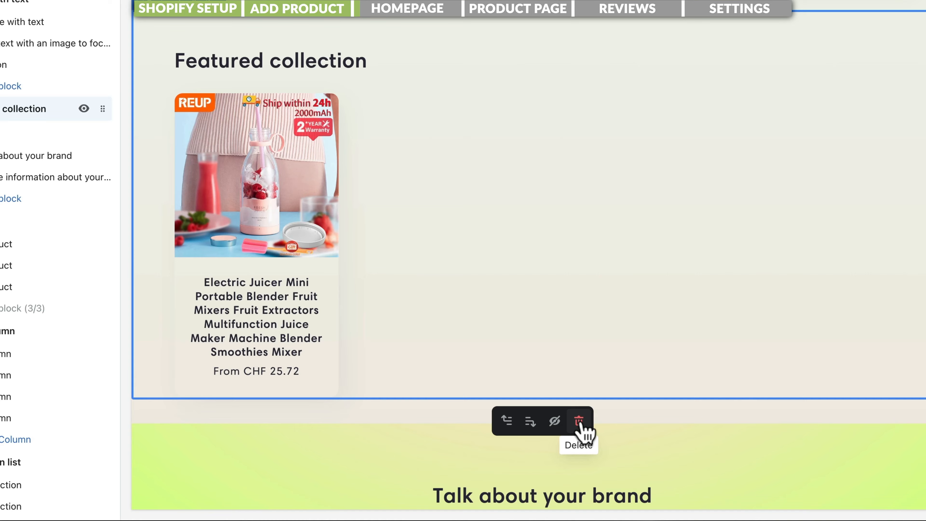
left_click(579, 423)
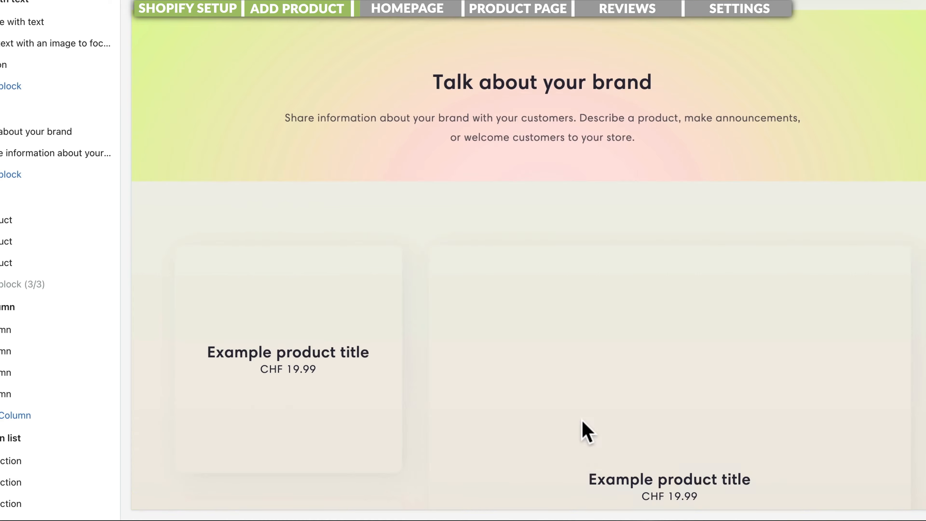
left_click(685, 213)
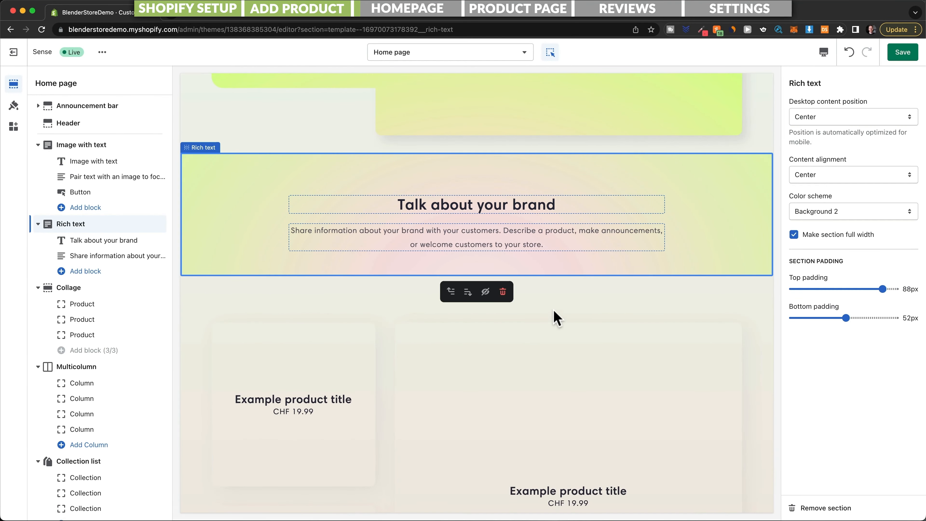
left_click(503, 291)
left_click(764, 231)
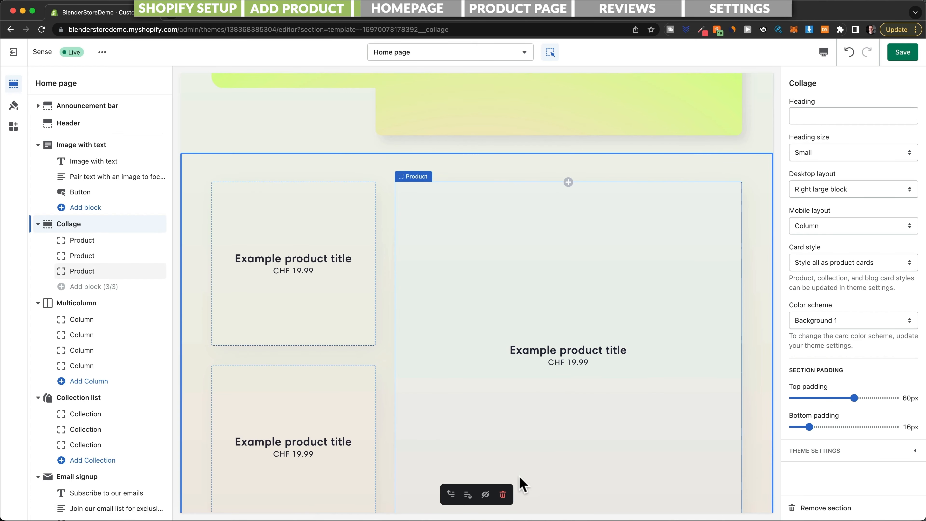
left_click(505, 494)
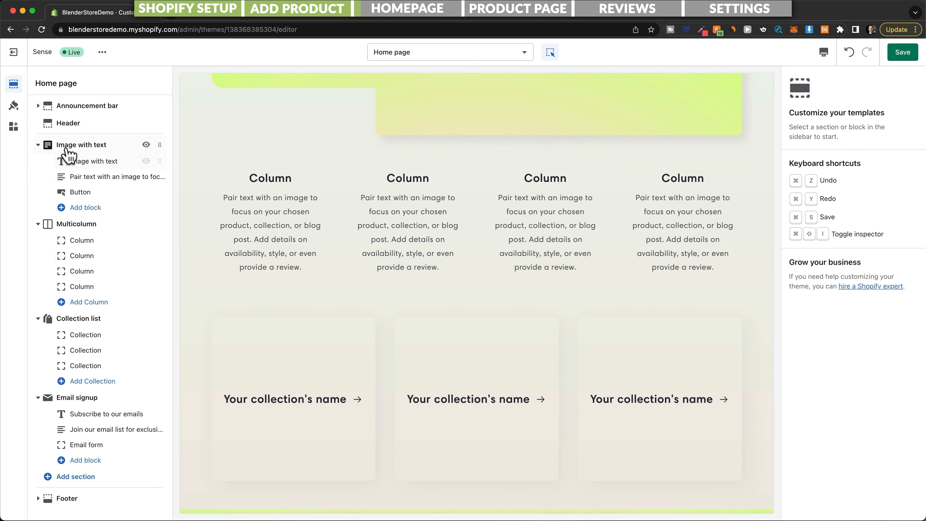
mouse_move(87, 148)
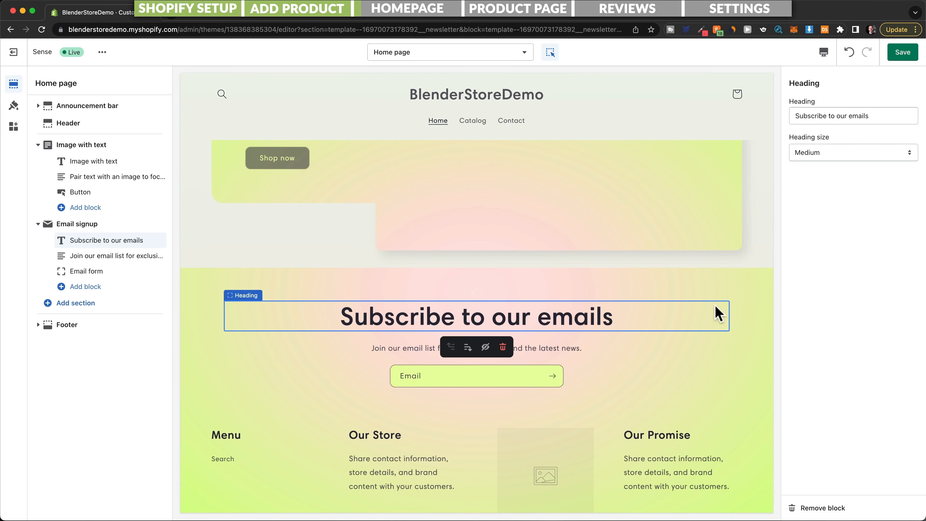
left_click(733, 294)
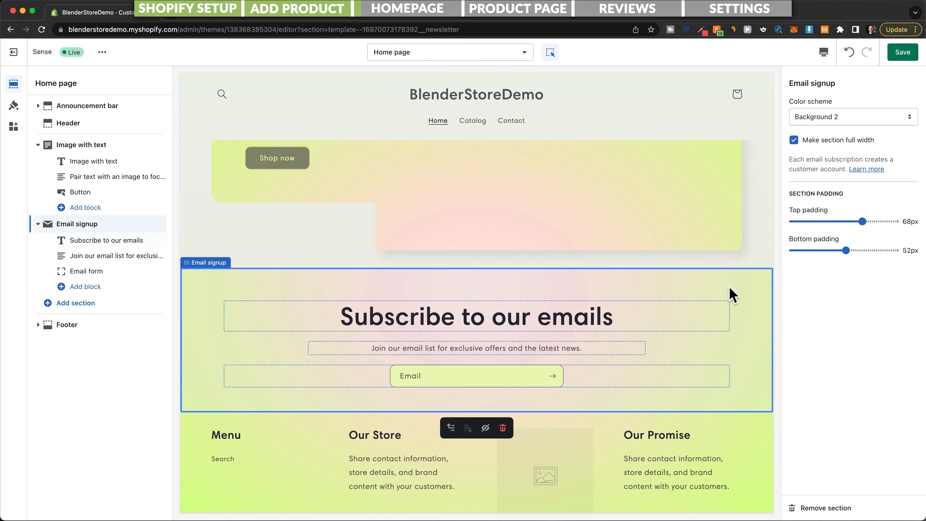
left_click(62, 230)
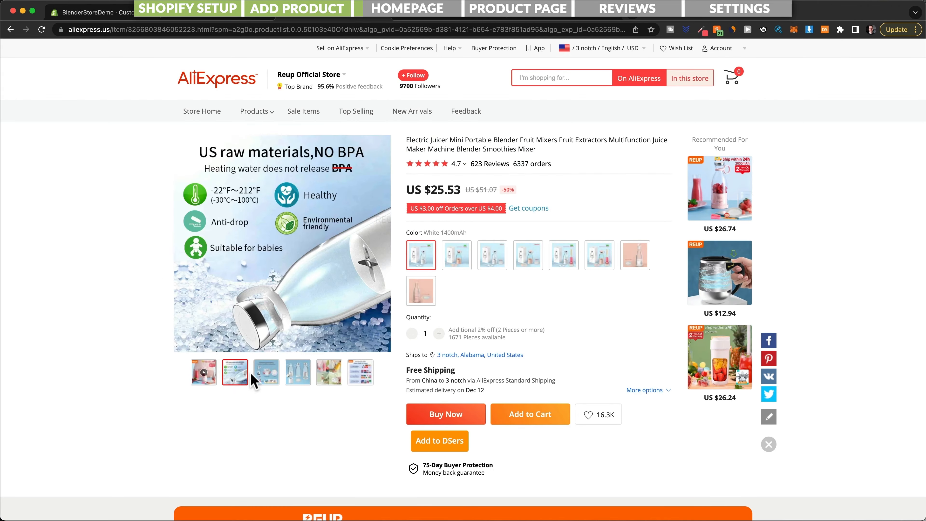
- Examine the description images and feature texts on the blender's AliExpress listing for material usable in the store
scroll(534, 358, "down", 15)
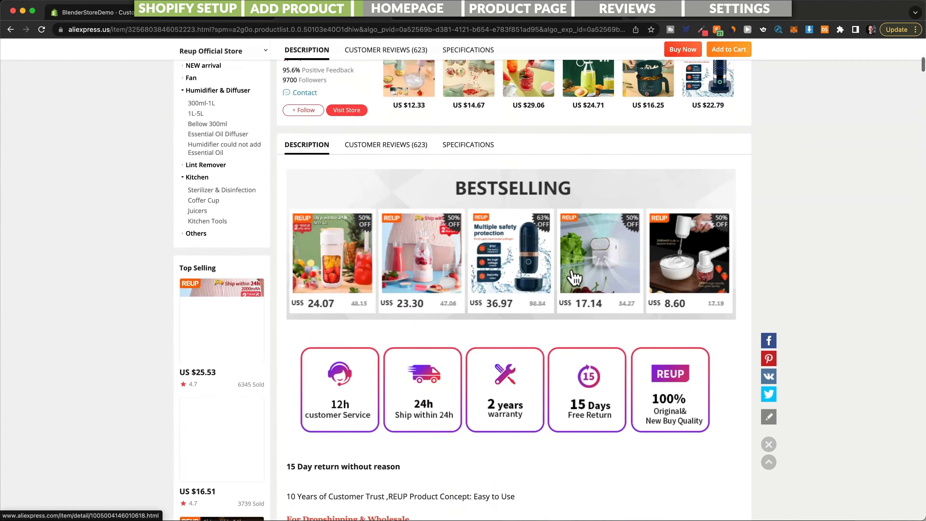
scroll(437, 424, "down", 15)
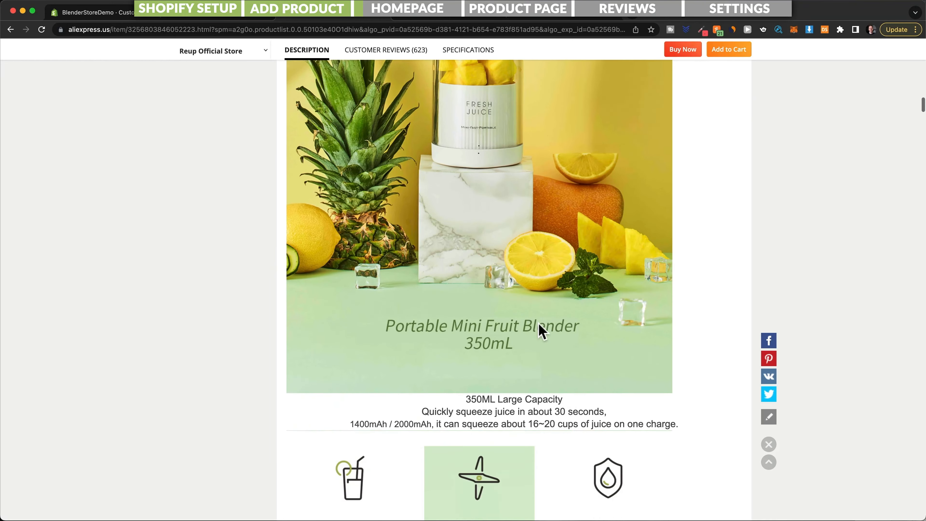
scroll(580, 392, "down", 15)
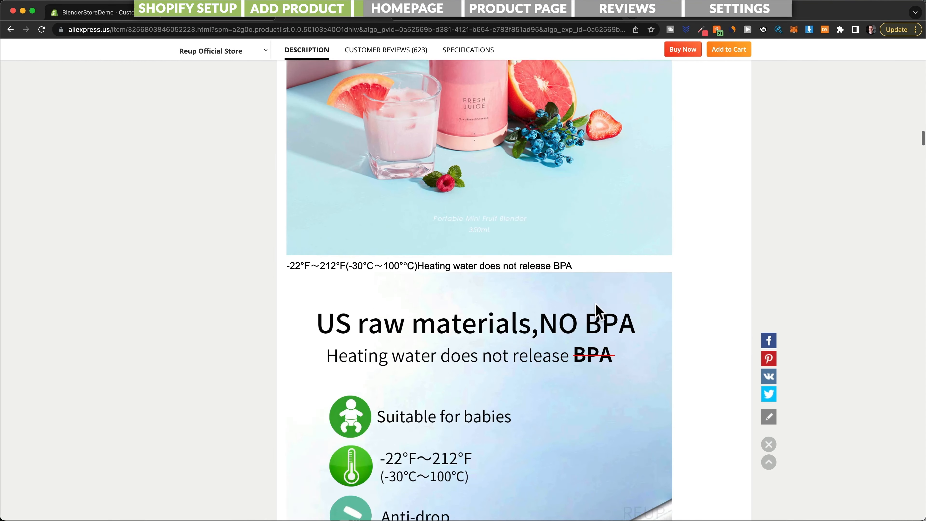
scroll(584, 297, "up", 10)
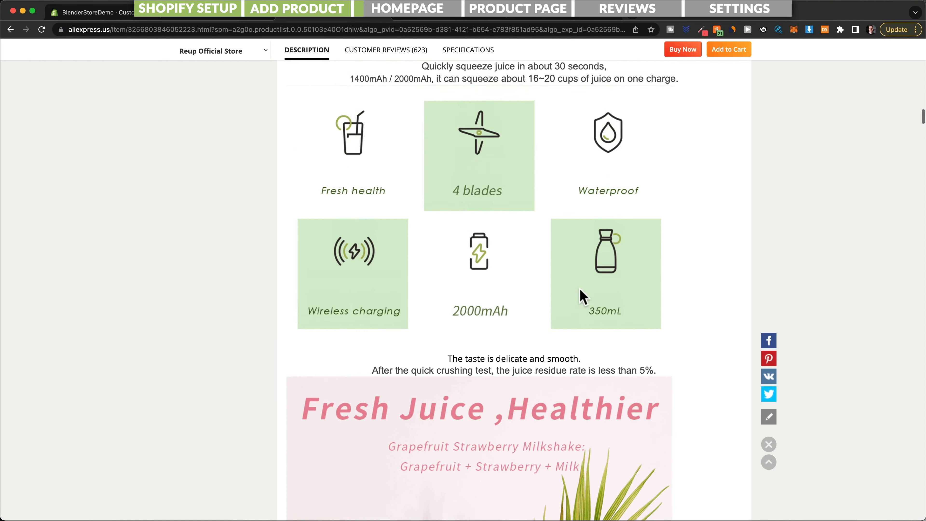
scroll(576, 281, "up", 20)
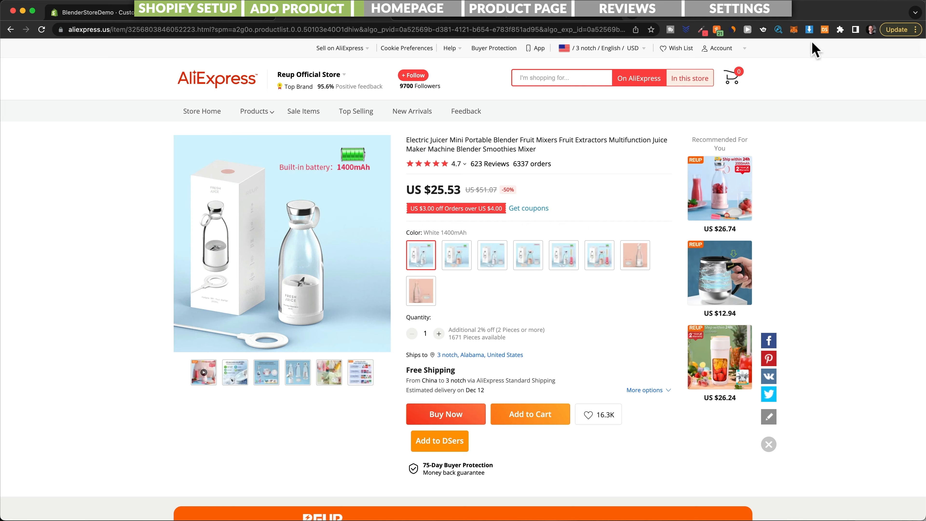
- Download the pink "Fresh Juice, Healthier" picture from the blender listing with the Image Downloader extension and view the saved file
left_click(810, 30)
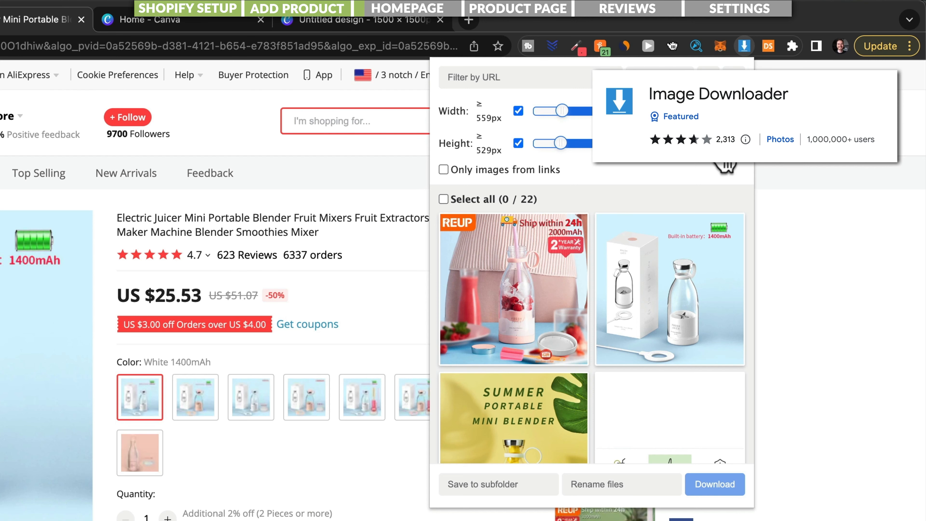
left_click(748, 50)
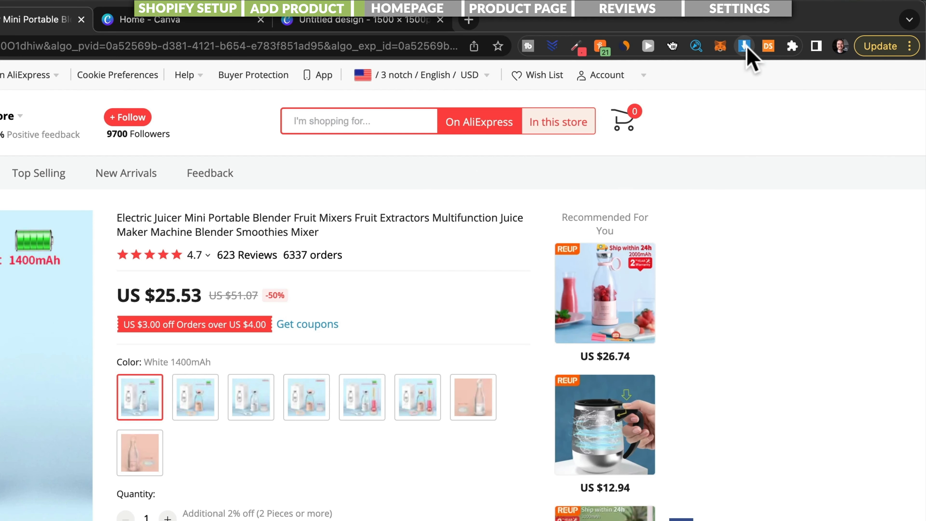
left_click(747, 52)
scroll(634, 295, "down", 5)
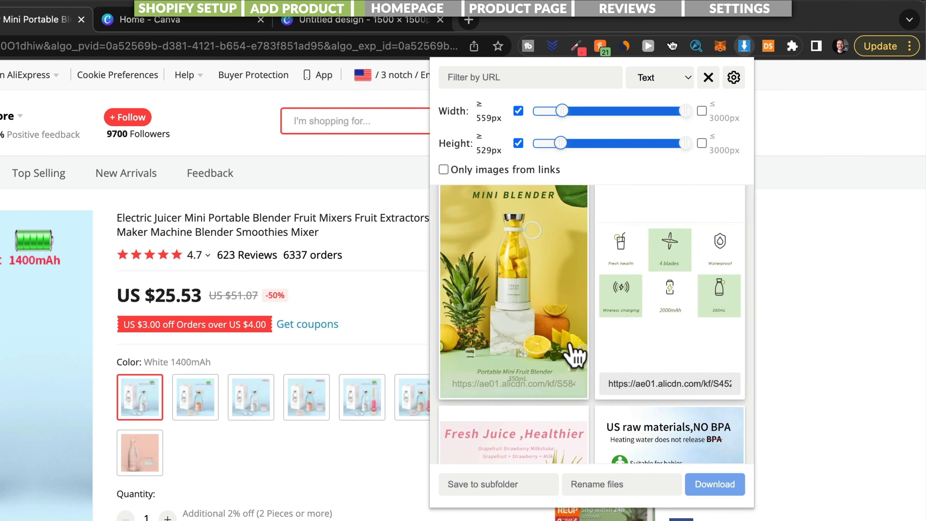
scroll(572, 356, "down", 5)
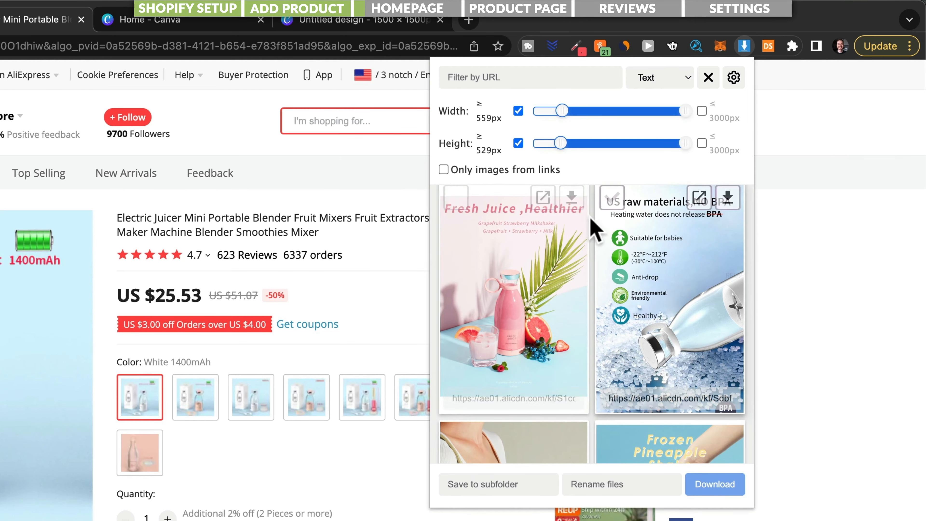
left_click(571, 198)
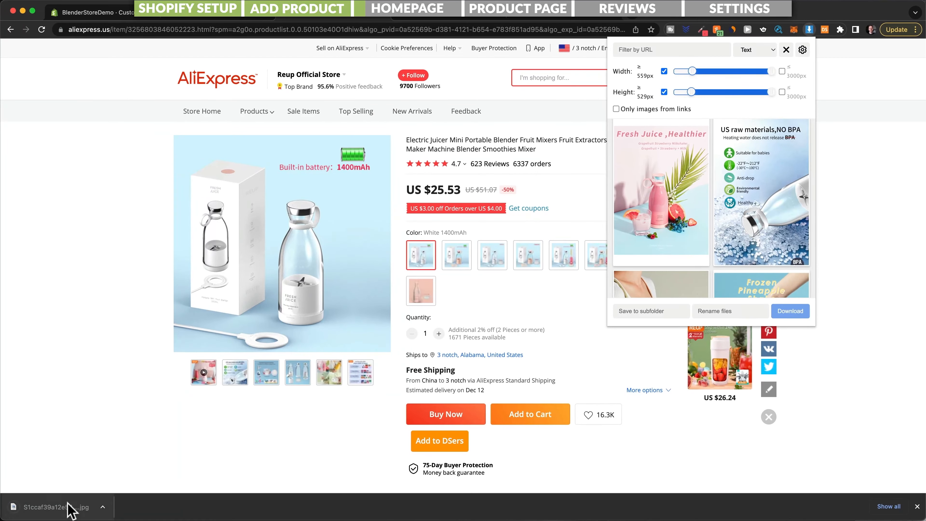
left_click(68, 507)
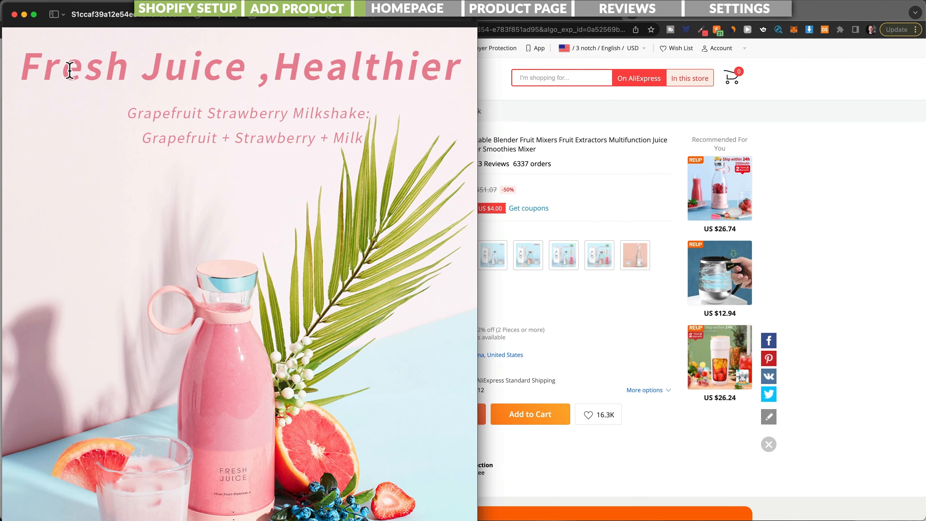
left_click(14, 14)
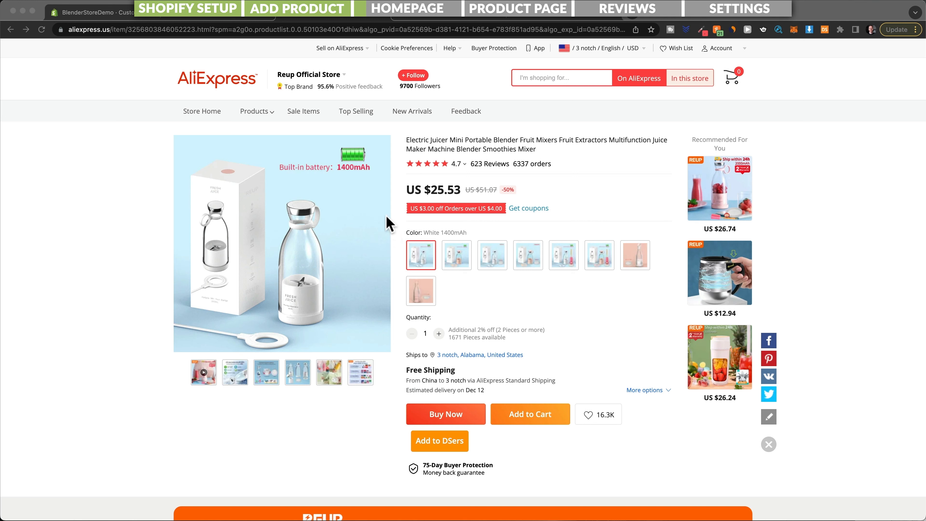
- Capture a screenshot of the listing's main blender picture and search Google by image with it
key("super+shift+4")
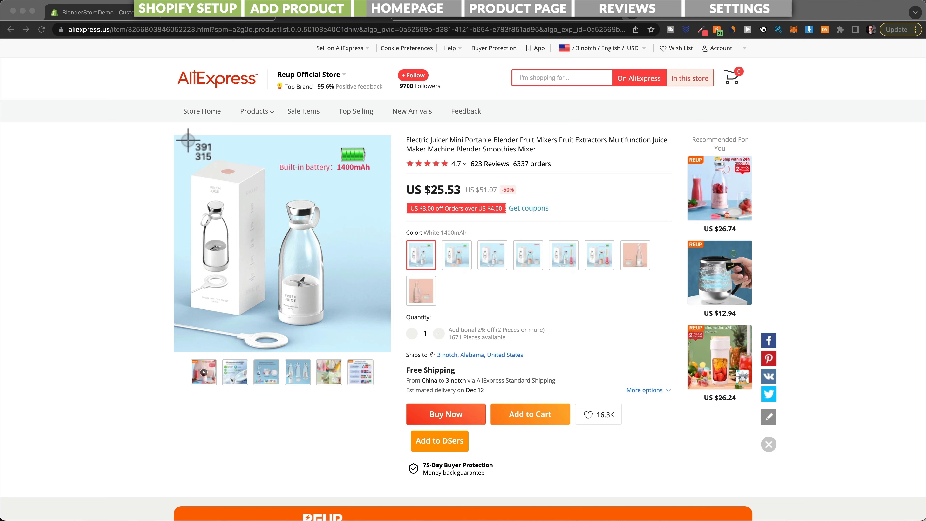
left_click_drag(175, 136, 372, 321)
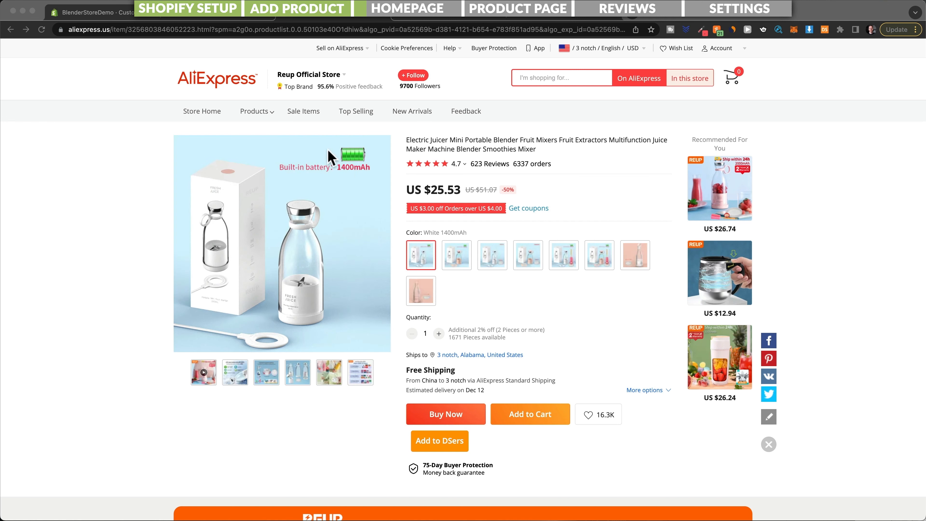
left_click(215, 16)
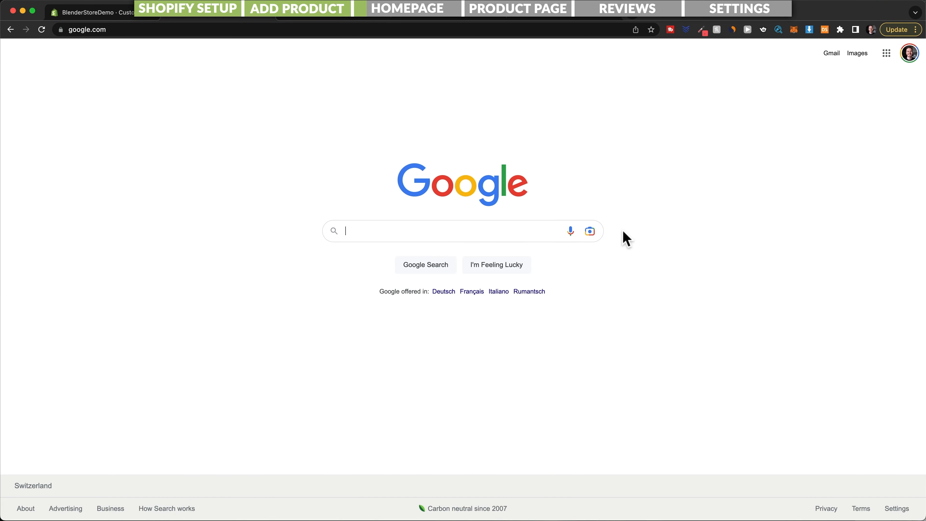
left_click(590, 232)
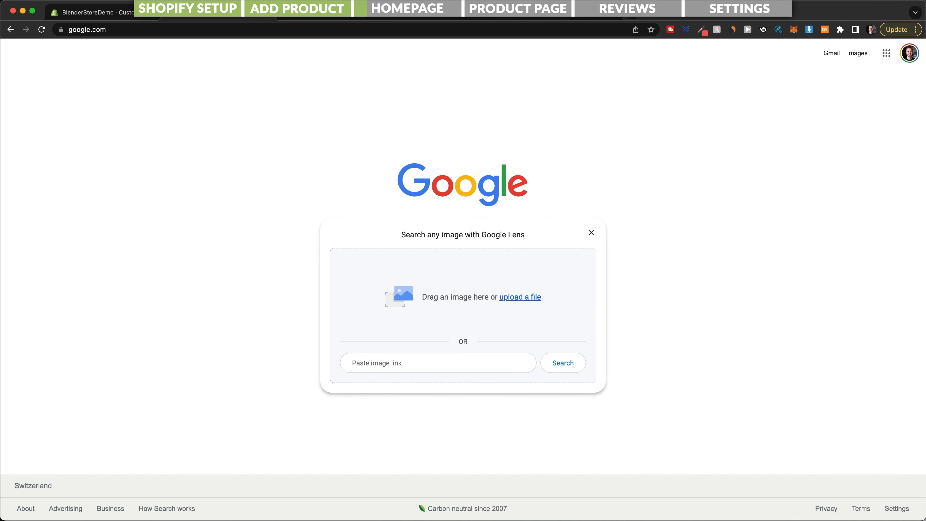
key("super+Tab")
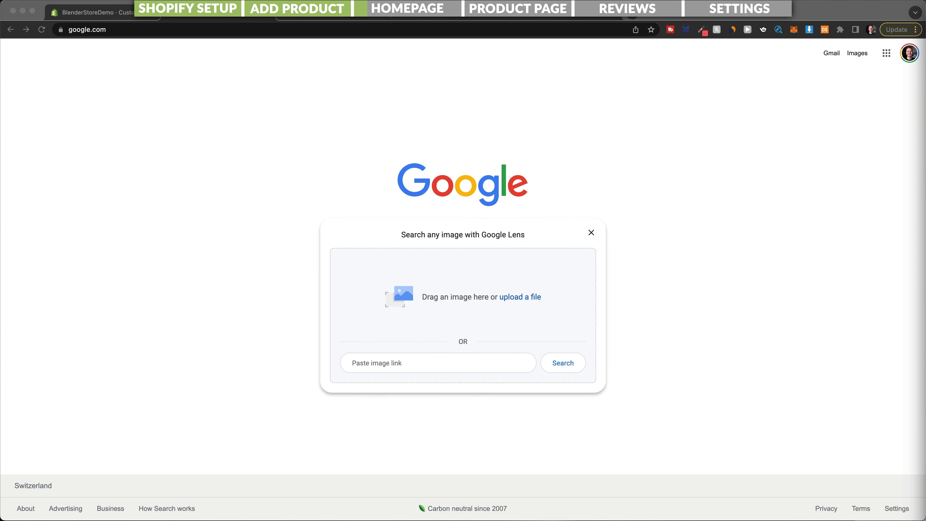
left_click_drag(925, 339, 471, 298)
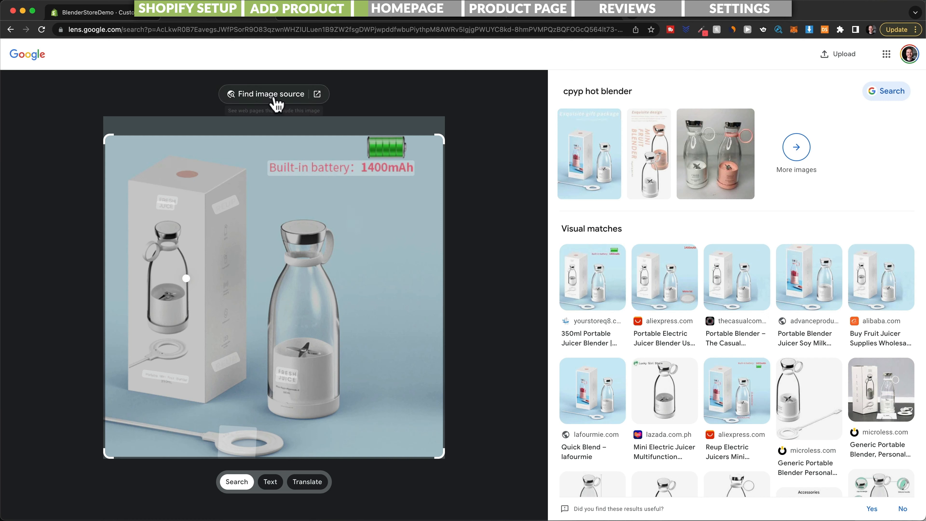
- Find the image source of the blender picture and look over the pages and visually similar images listed
left_click(263, 100)
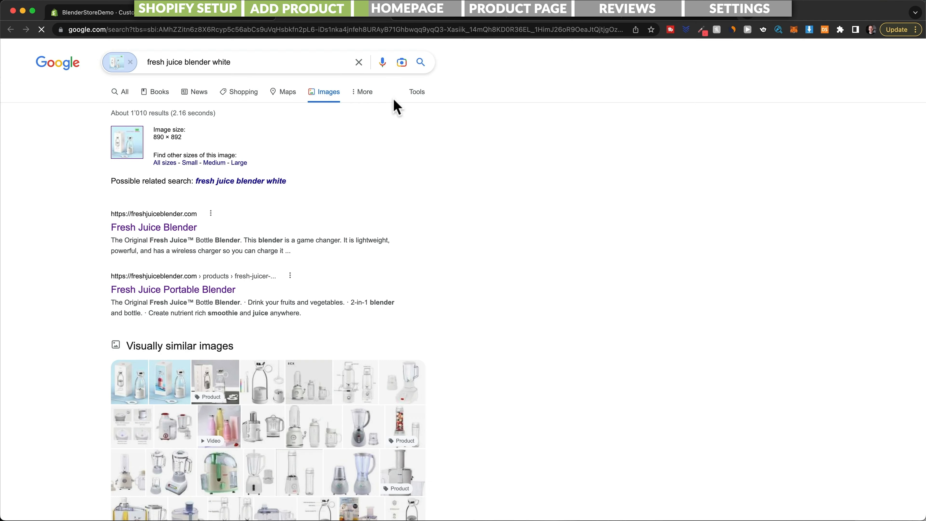
scroll(343, 211, "down", 4)
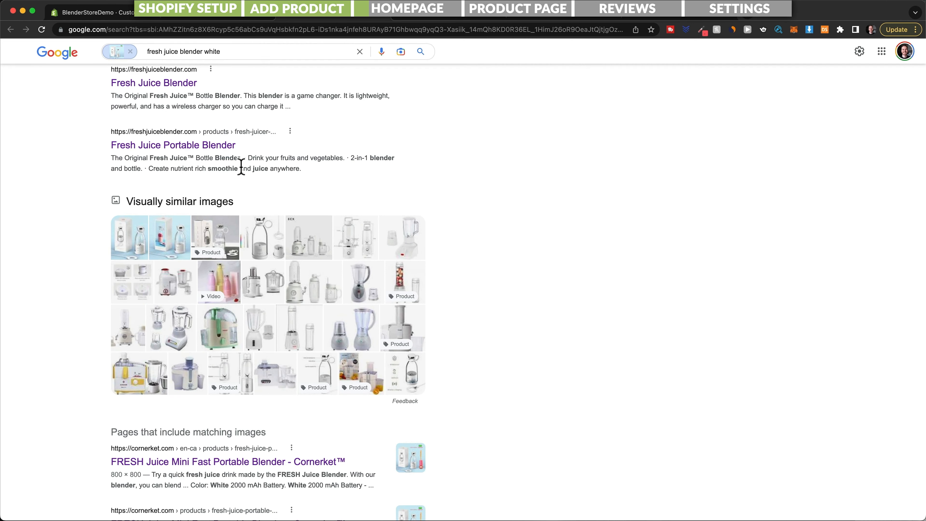
scroll(240, 168, "up", 2)
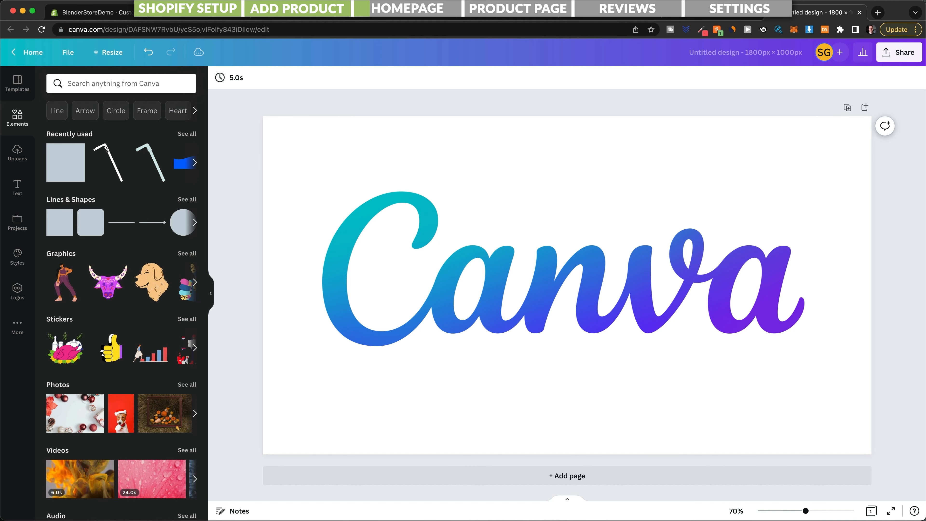
- In Canva, add the yellow-green blender photo to the blank 1800 × 1000 px design and enlarge it to nearly the page's height
left_click_drag(736, 518, 557, 256)
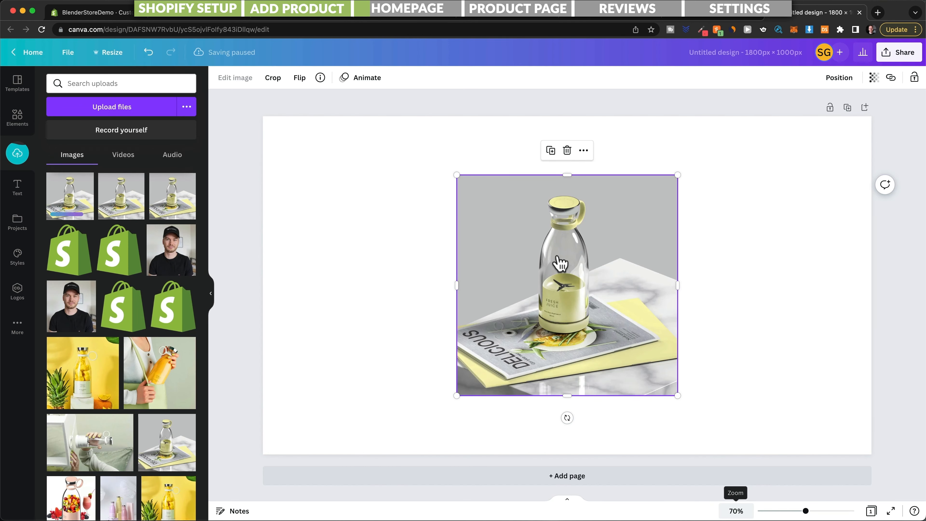
left_click_drag(570, 303, 507, 259)
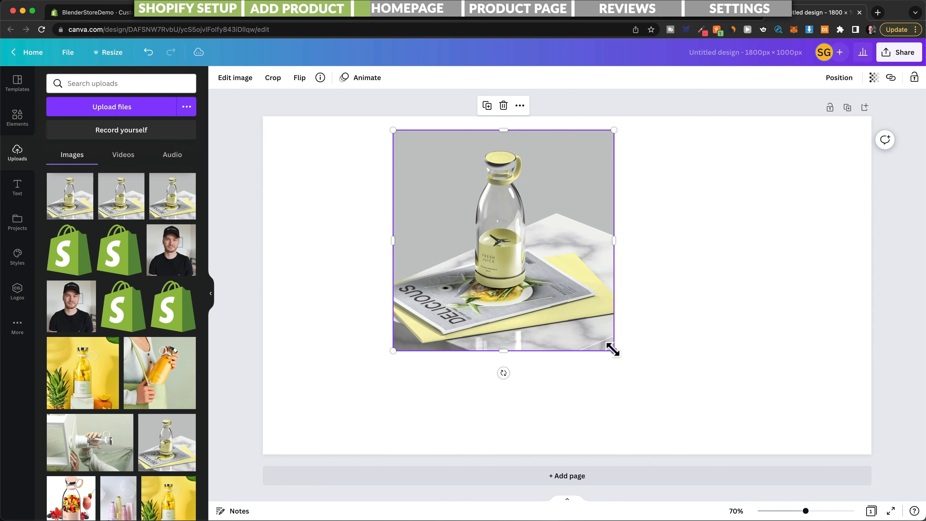
left_click_drag(613, 351, 769, 441)
left_click_drag(585, 284, 575, 265)
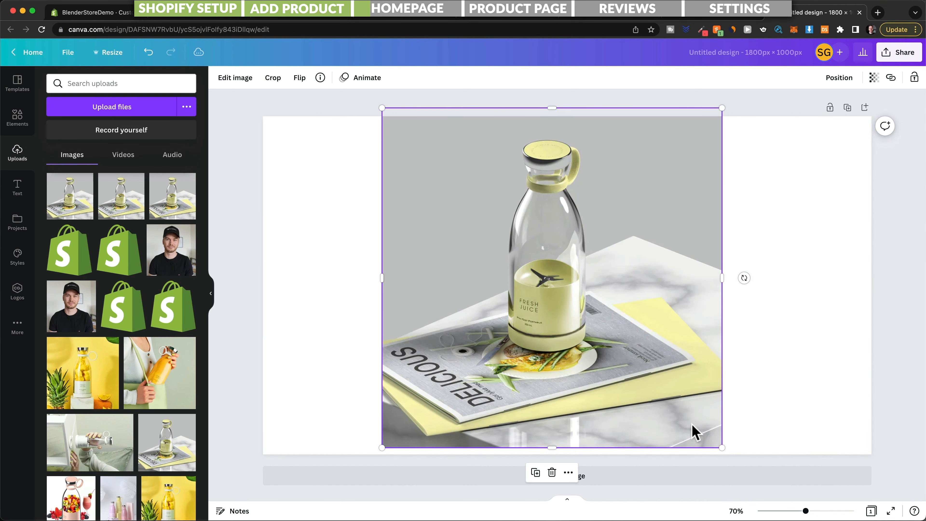
left_click_drag(722, 445, 698, 423)
left_click_drag(612, 234, 618, 256)
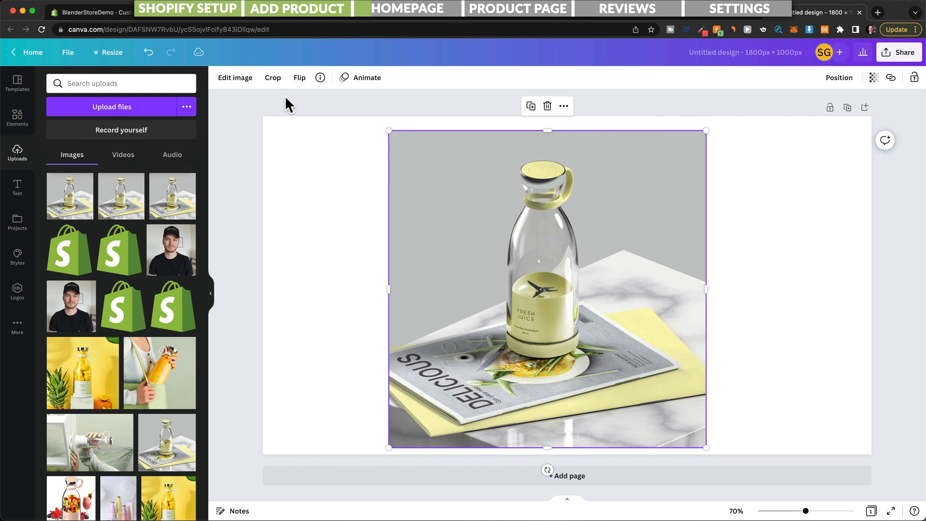
- Remove the background of the blender photo with Background Remover and apply the result
left_click(276, 122)
left_click(469, 226)
left_click(241, 79)
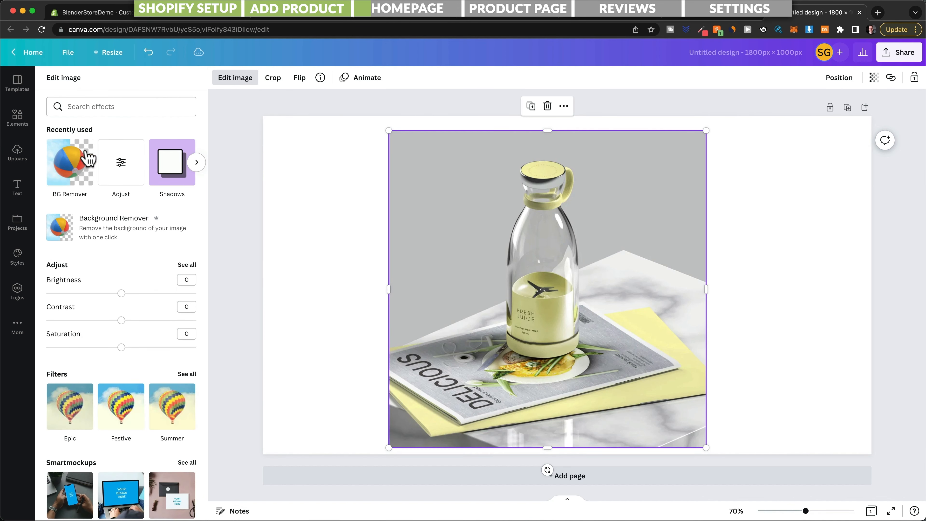
left_click(77, 174)
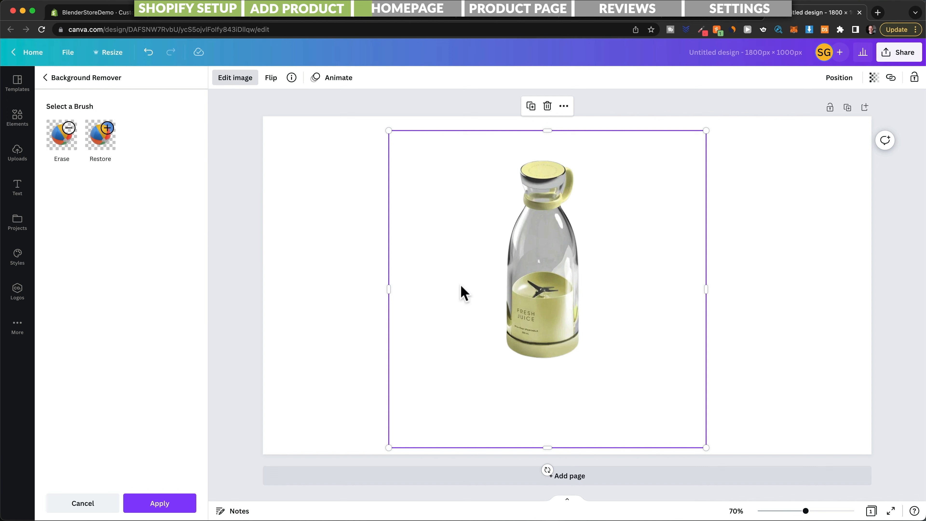
left_click(65, 150)
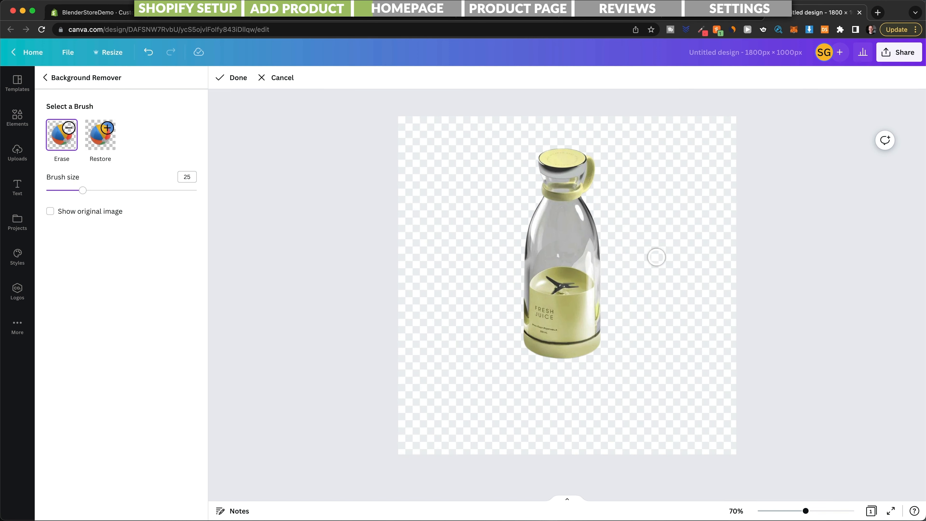
left_click(45, 77)
left_click(159, 504)
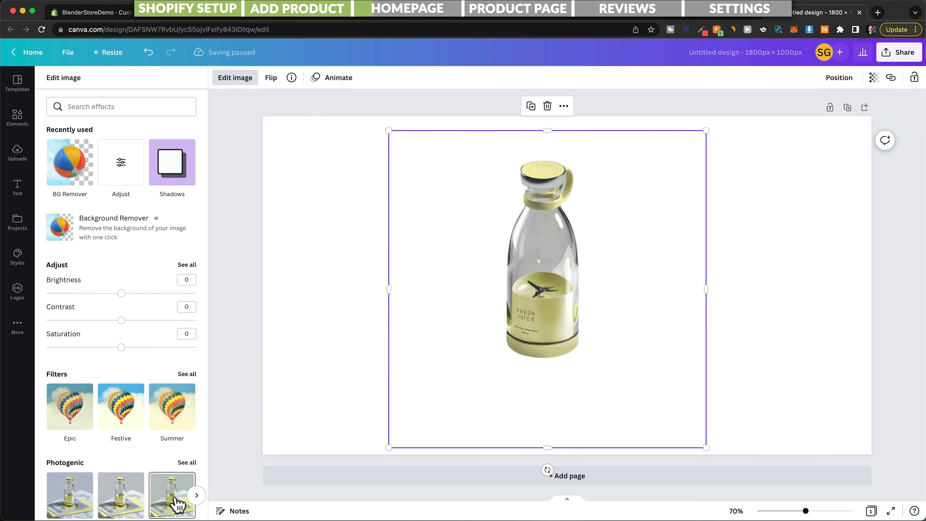
- Enlarge the cut-out blender bottle to nearly the page's height and place it in the right half of the page
left_click_drag(497, 348, 493, 299)
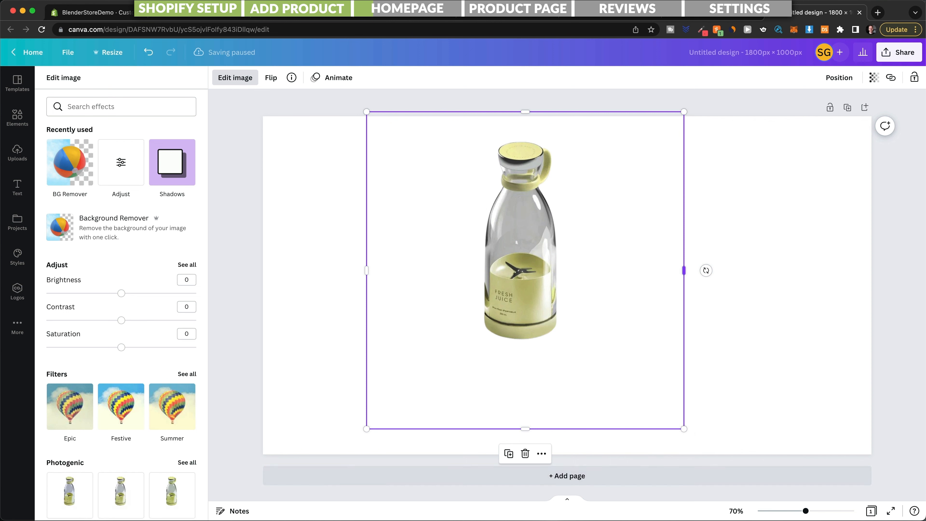
left_click_drag(684, 429, 832, 513)
left_click_drag(605, 342, 721, 341)
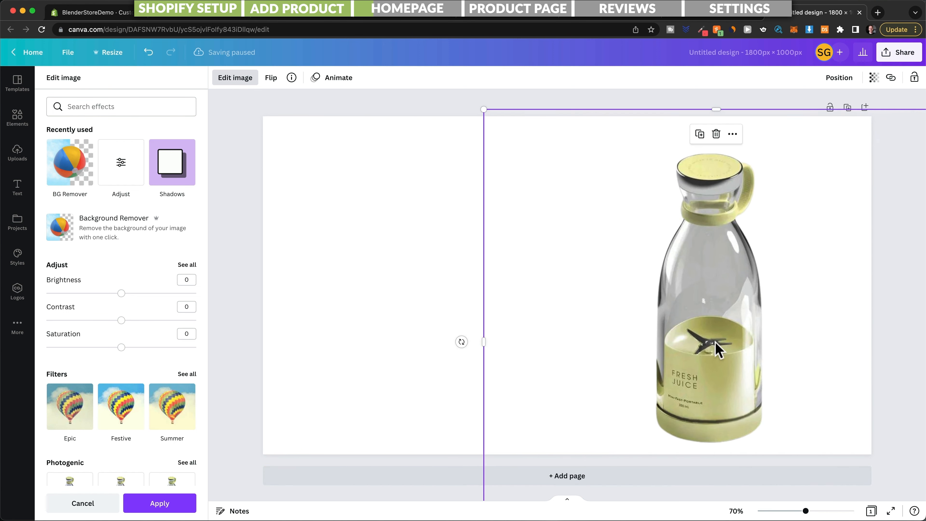
left_click(240, 213)
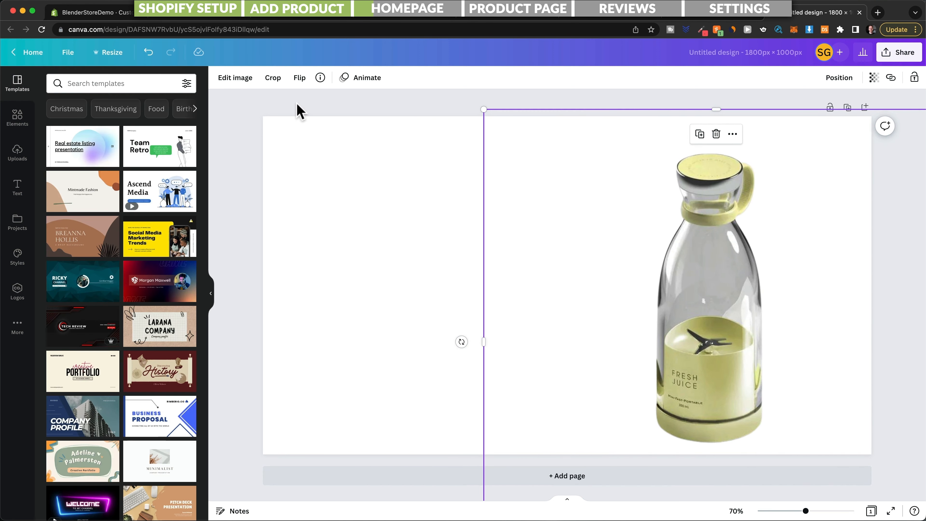
left_click(304, 126)
- Add a second page, search the templates for "product" and apply the "Now Available! Beauty Product" template to it
left_click(563, 481)
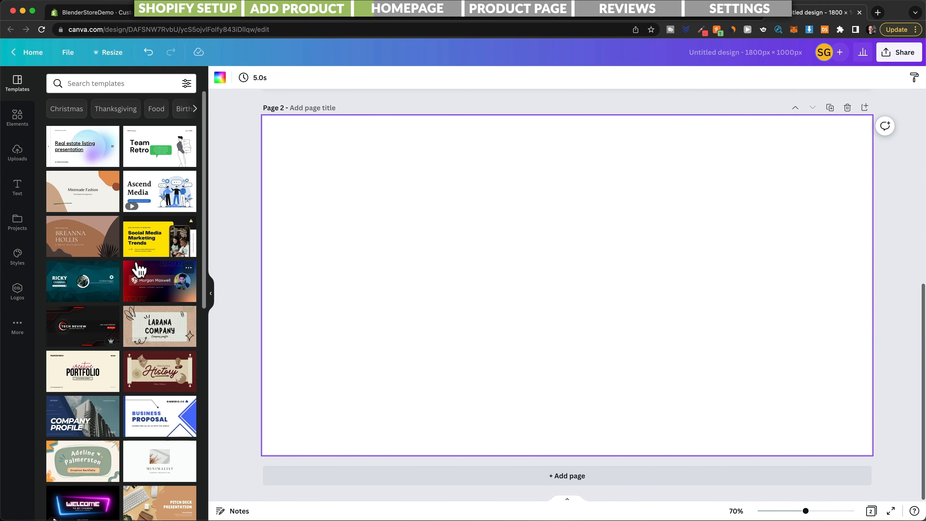
left_click(102, 86)
type("product")
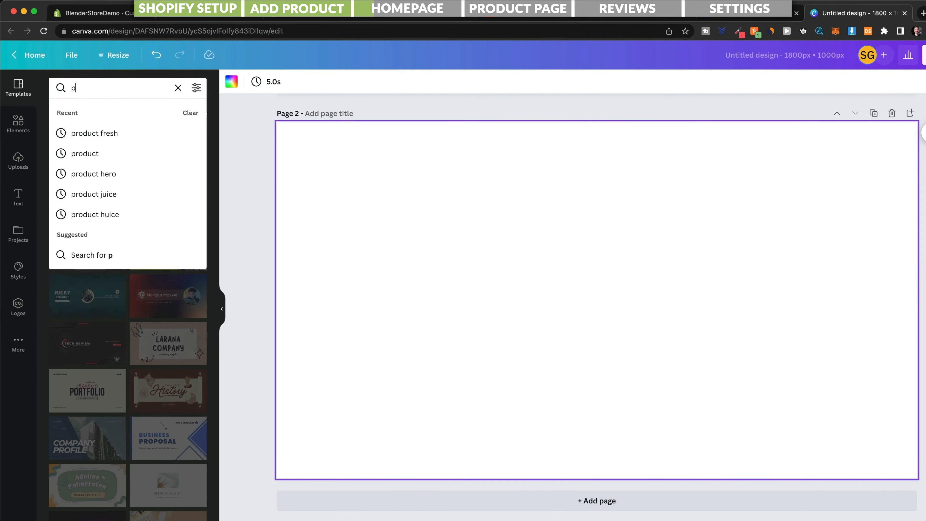
key("Return")
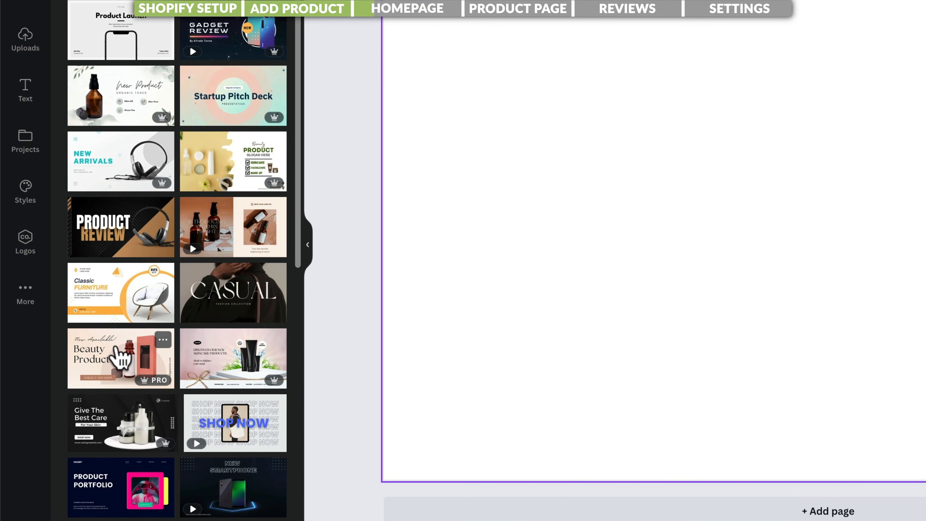
left_click(121, 353)
- Delete the template's bottle-and-box picture and move the cut-out blender from the first page onto the arch in its place
scroll(620, 283, "down", 5)
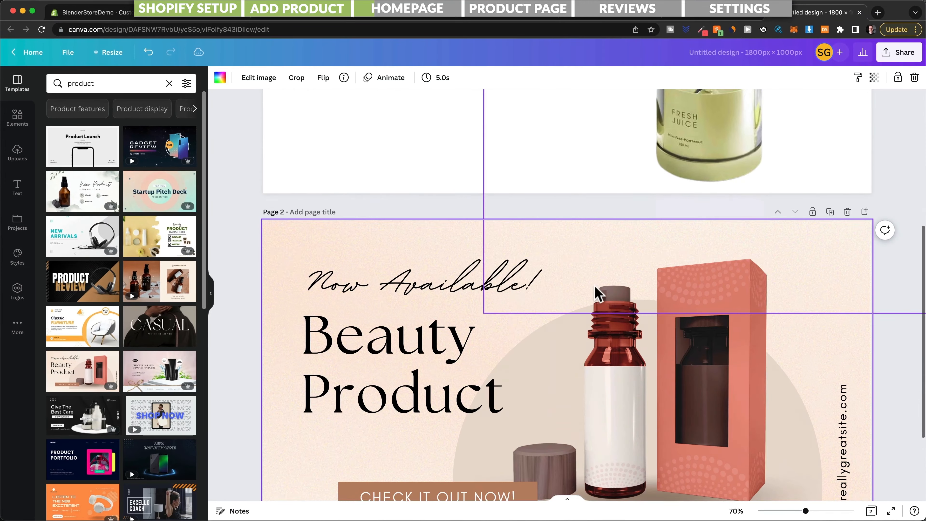
scroll(791, 271, "down", 3)
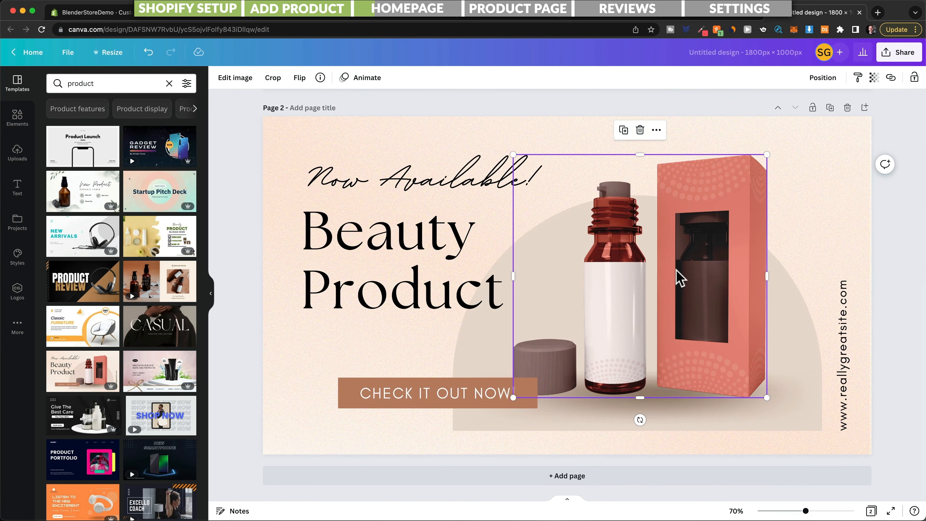
key("Delete")
scroll(674, 279, "up", 8)
left_click_drag(700, 341, 653, 273)
scroll(399, 248, "up", 3)
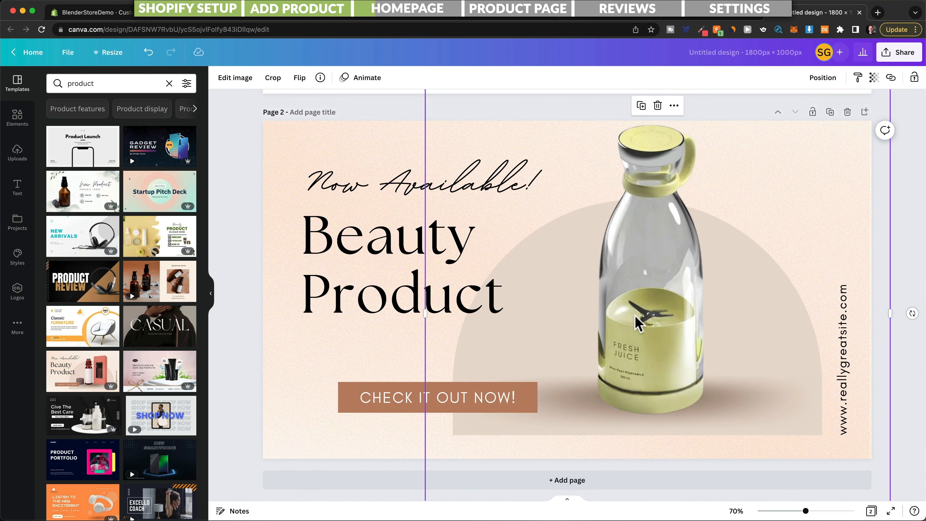
left_click(248, 266)
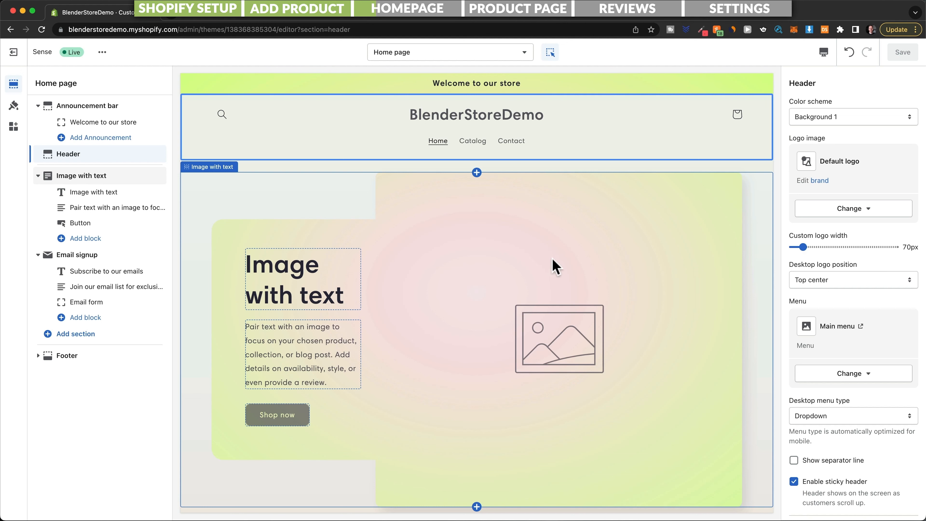
- Upload hero.webp from the Homepage assets folder as the image of the home page's Image with text section
scroll(448, 296, "down", 2)
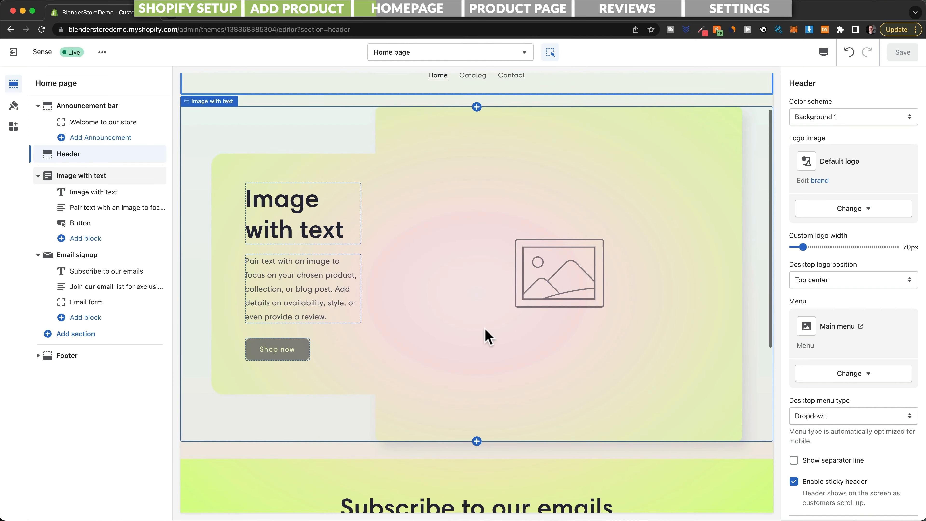
scroll(486, 335, "up", 2)
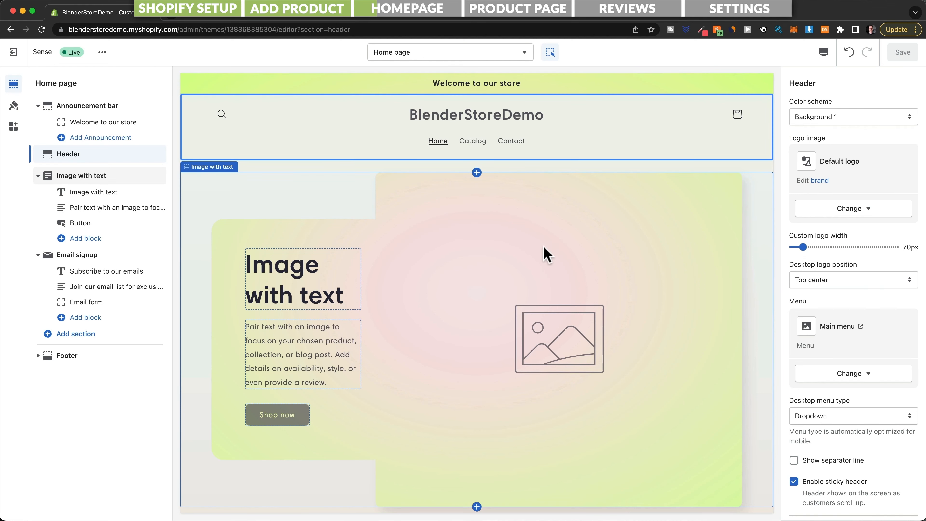
left_click(505, 244)
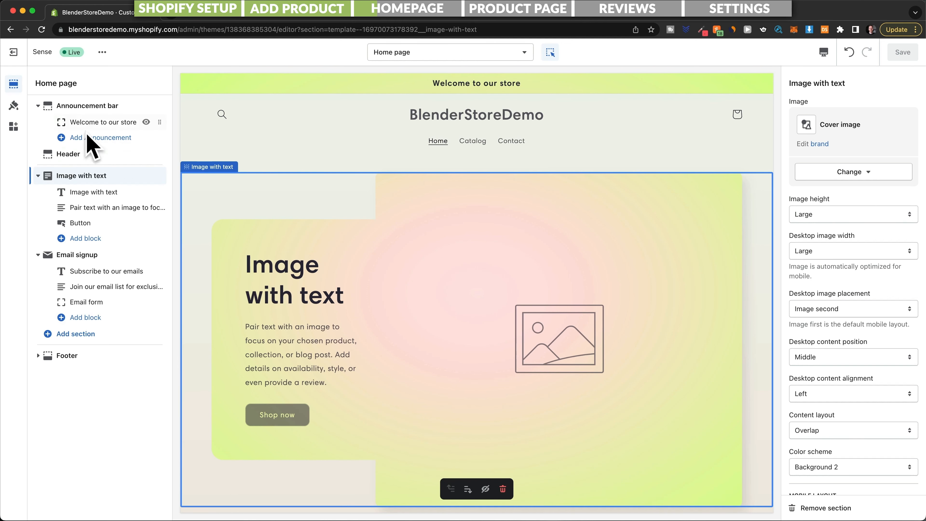
left_click(873, 175)
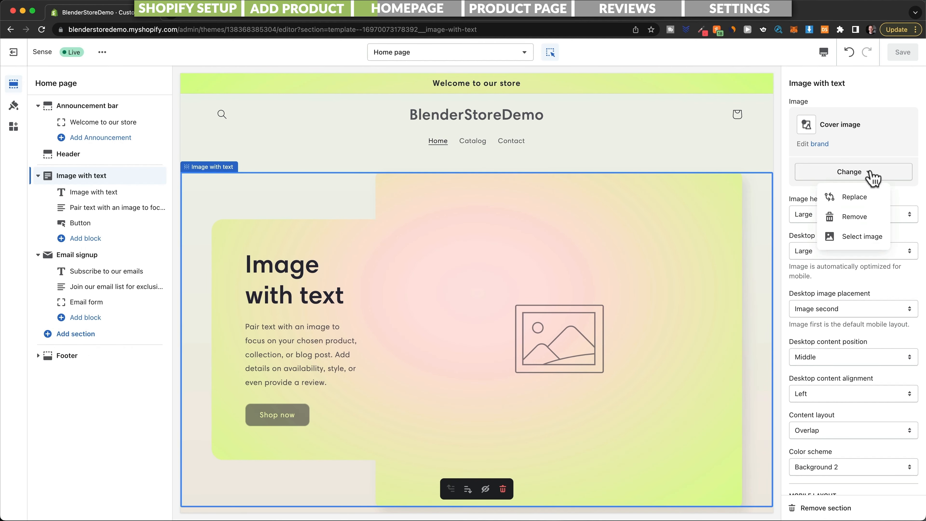
left_click(852, 236)
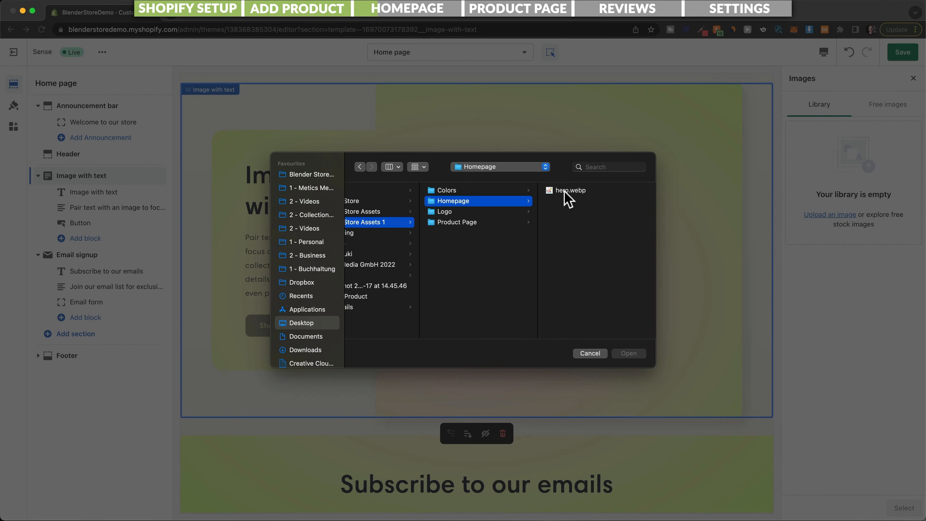
left_click(565, 191)
left_click(625, 354)
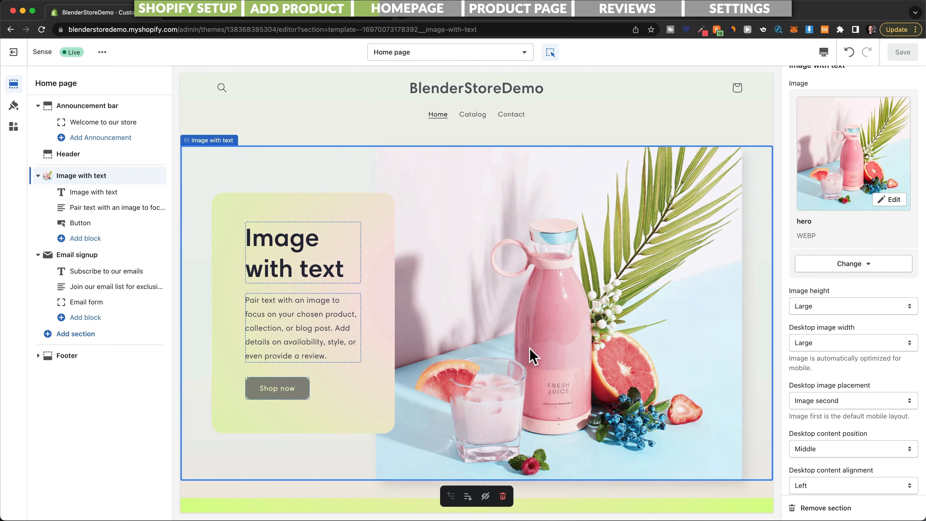
- Try the Image first desktop placement for the Image with text section and return it to Image second
scroll(835, 296, "down", 4)
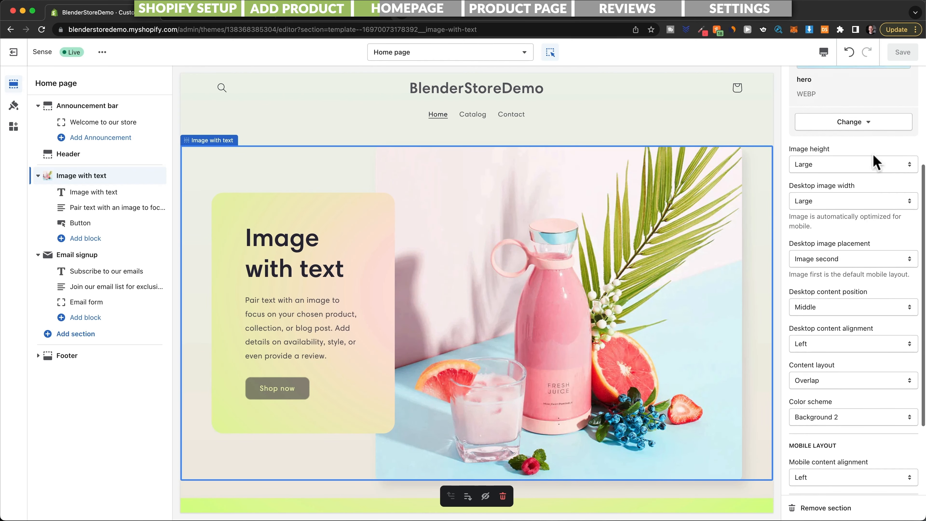
left_click(839, 259)
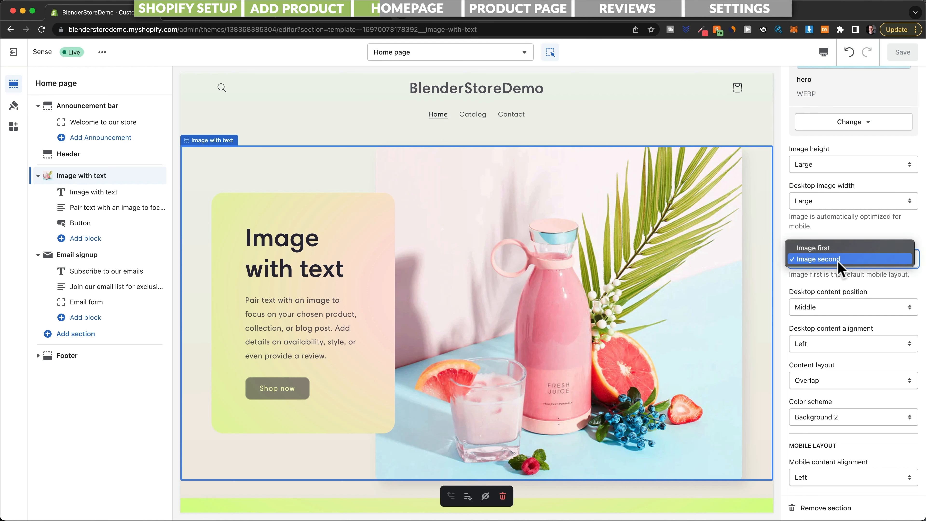
left_click(828, 248)
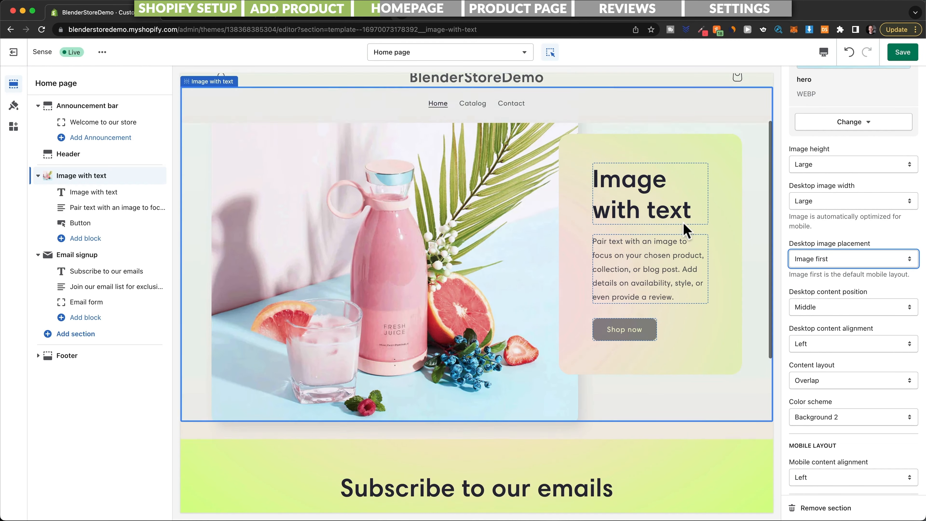
left_click(798, 263)
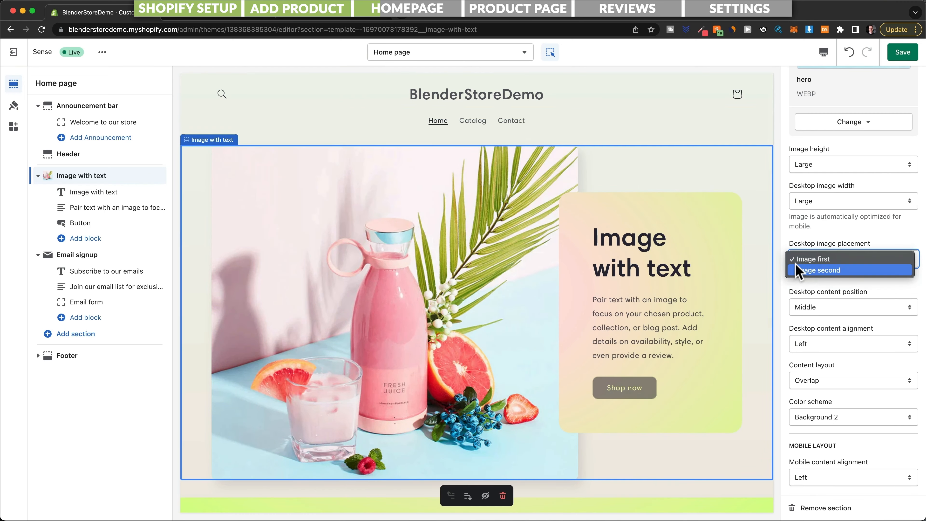
left_click(808, 270)
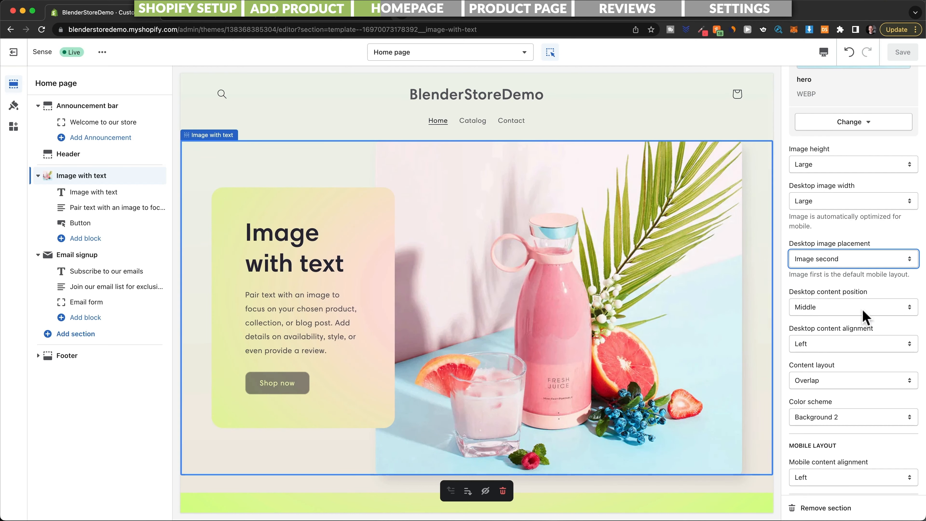
scroll(838, 314, "down", 1)
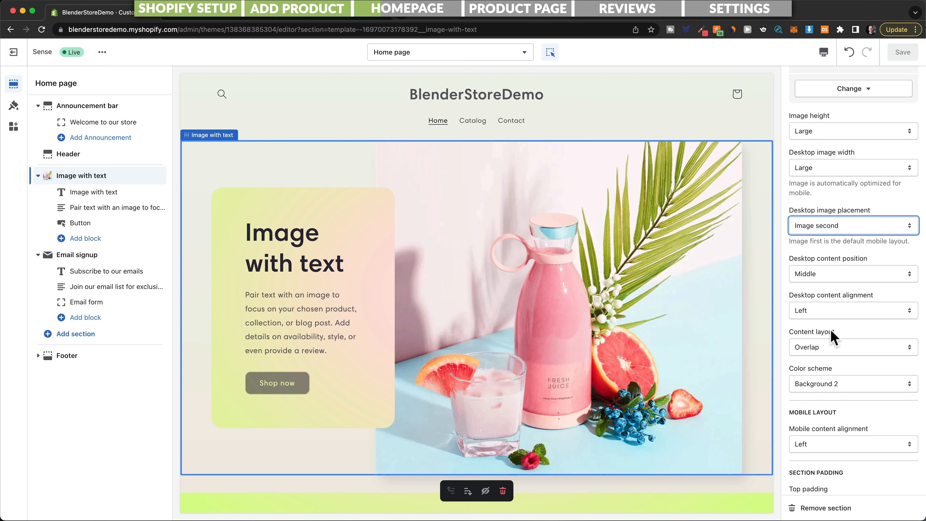
scroll(831, 329, "up", 1)
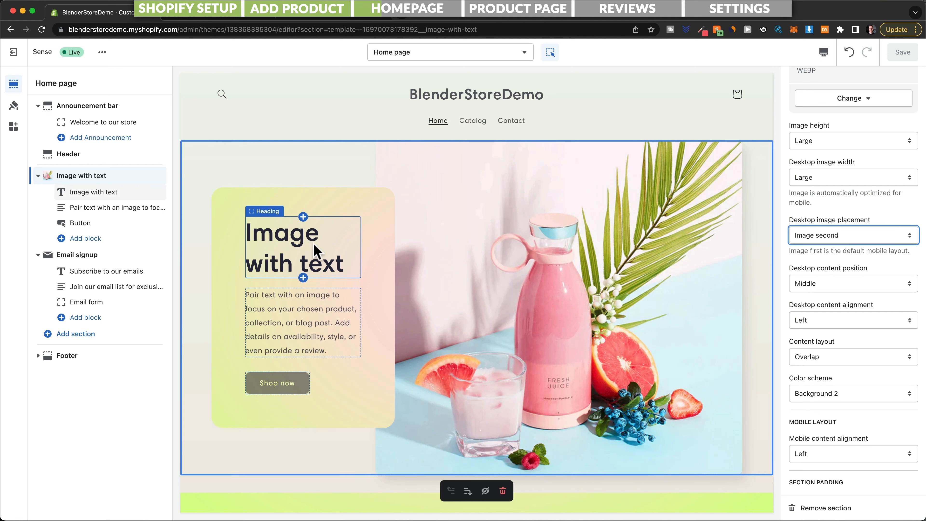
- Look at the Namecheckr availability results for "juuicer" and replace the Image with text section's heading with "Juuicer"
left_click(276, 243)
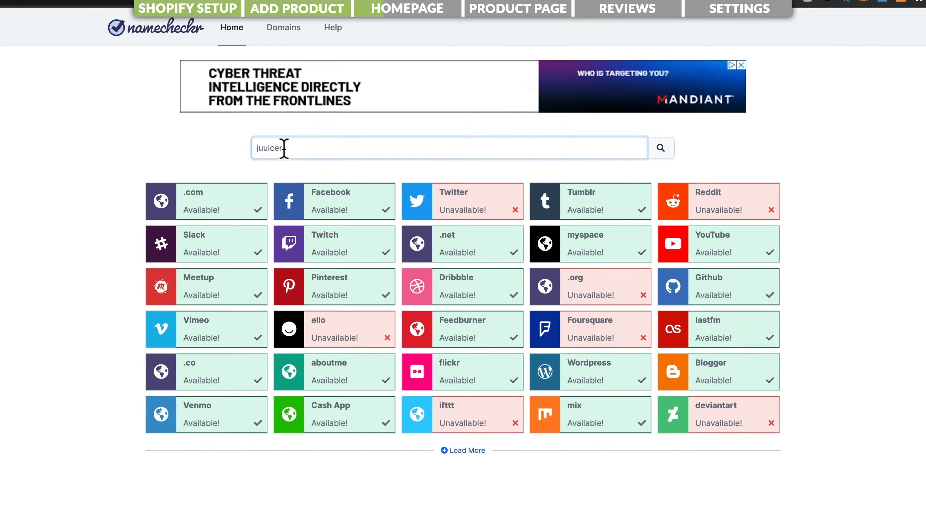
double_click(315, 154)
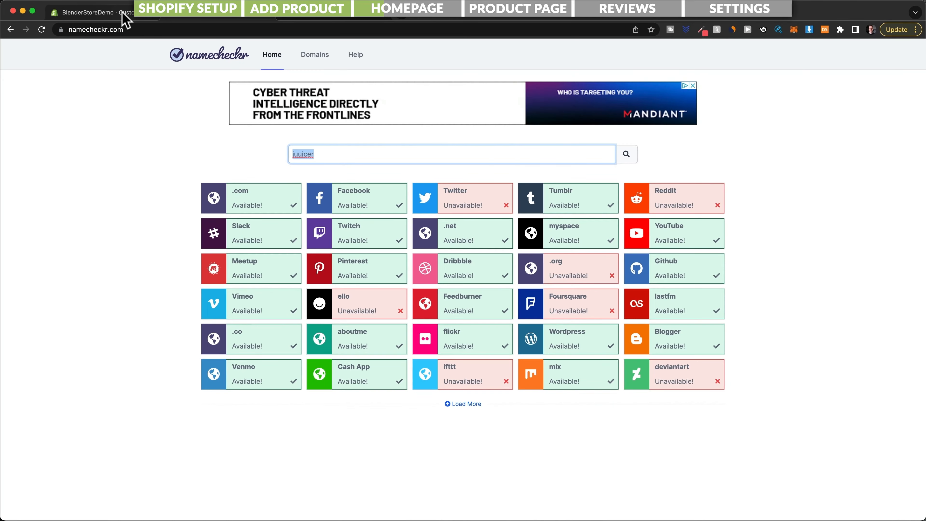
left_click(122, 13)
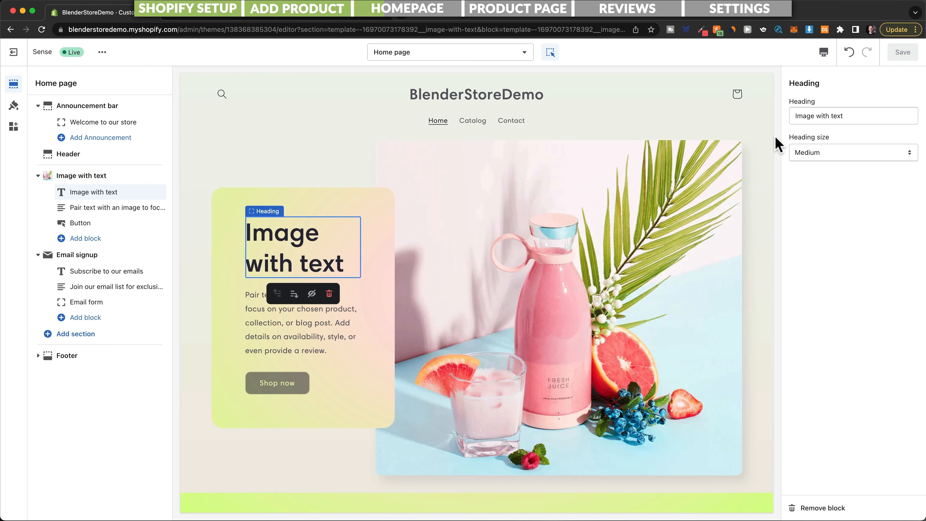
triple_click(796, 116)
type("Juuicer")
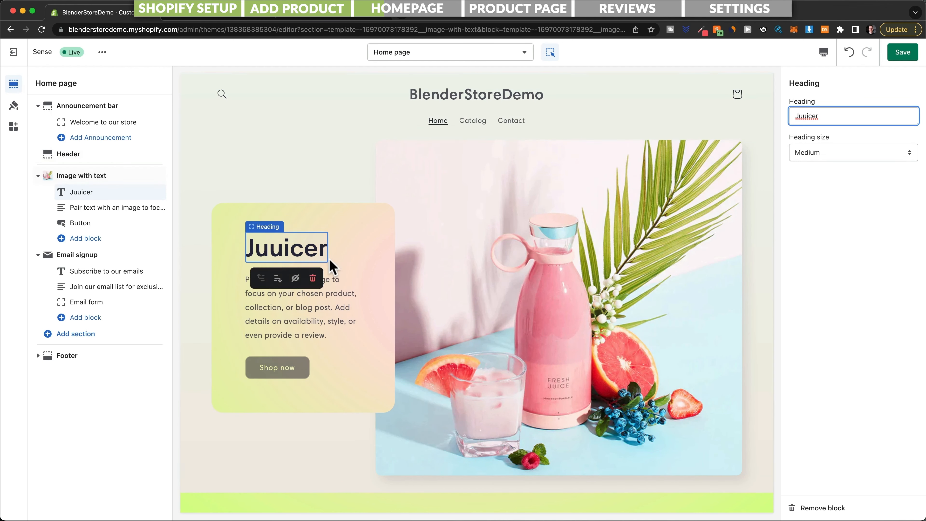
- Copy the ™ symbol from the fsymbols trademark page, append it to the "Juuicer" heading and set the heading size to Small
mouse_move(327, 244)
left_click(317, 15)
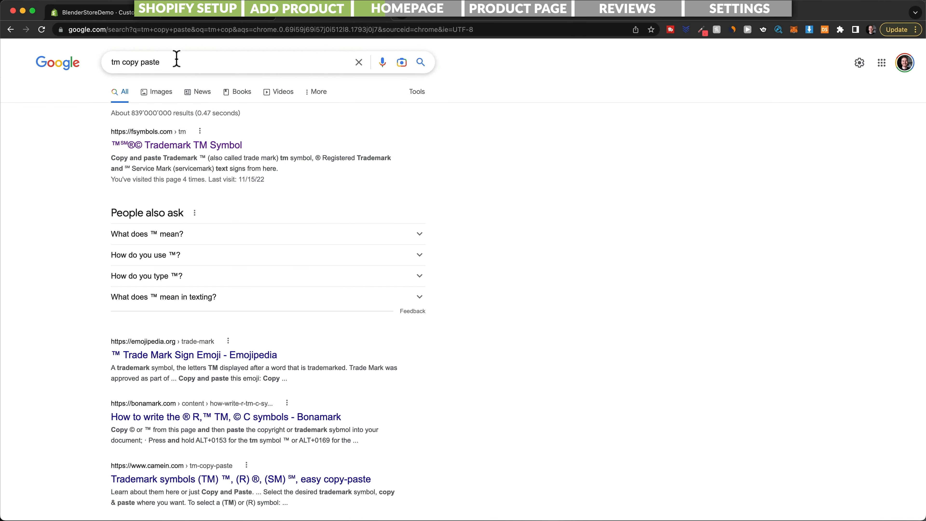
left_click(163, 146)
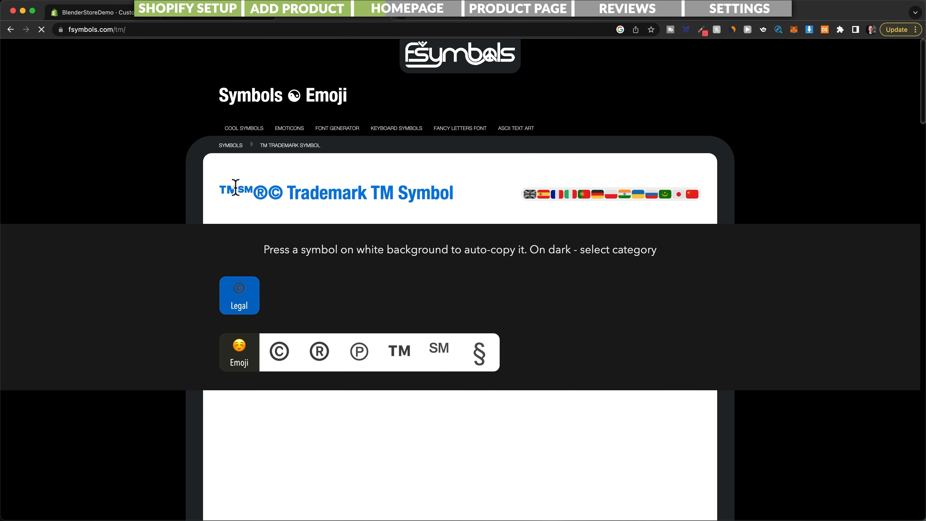
double_click(229, 190)
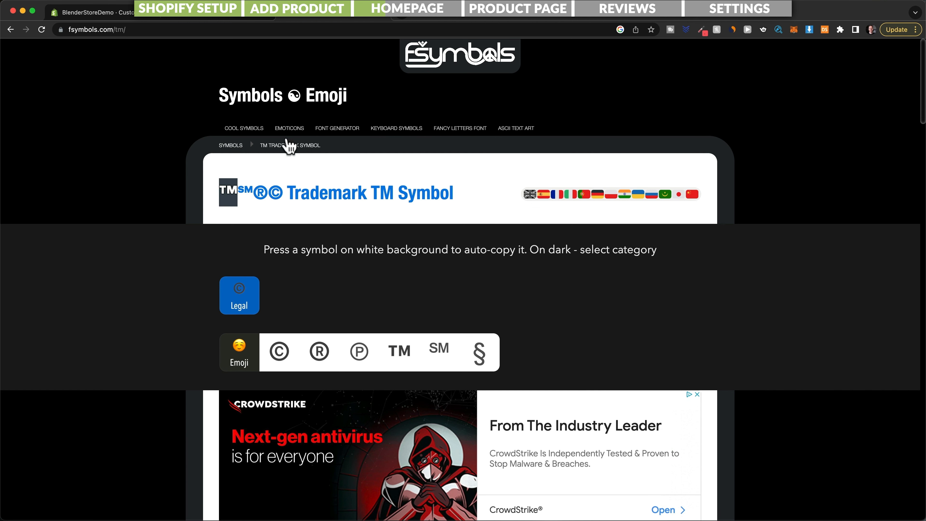
key("super+c")
left_click(107, 15)
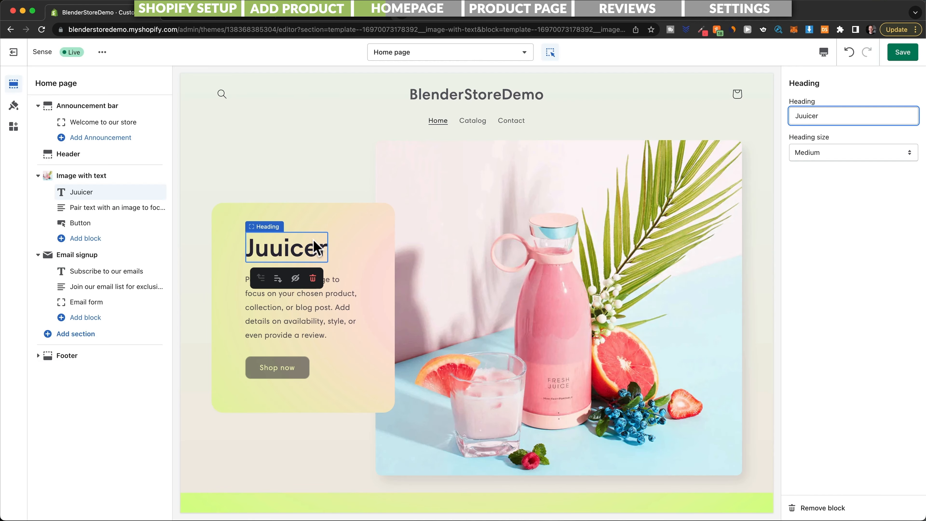
left_click(889, 115)
key("super+v")
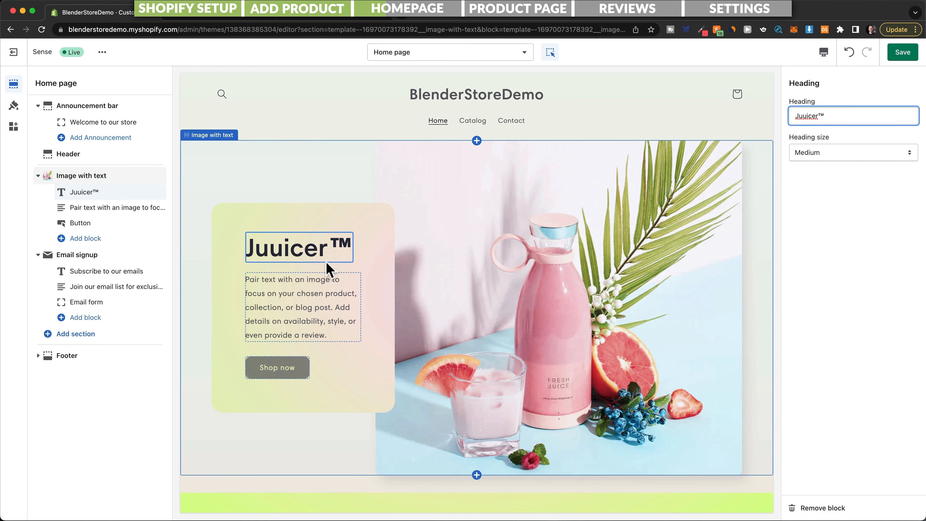
left_click(817, 152)
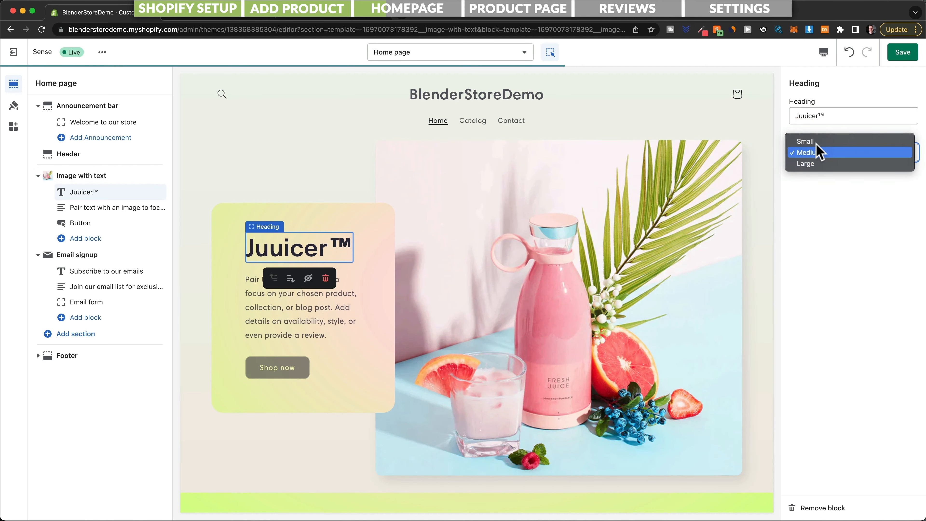
left_click(807, 141)
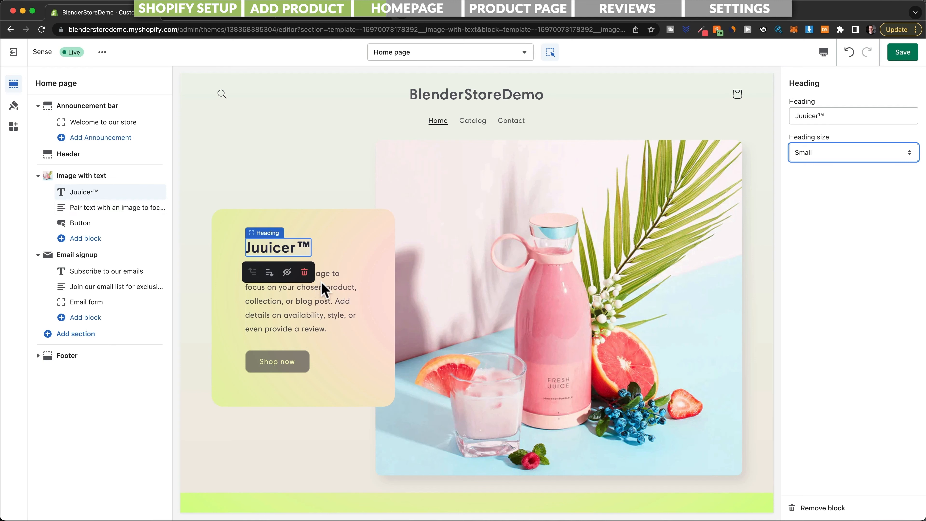
- Replace the paragraph under the heading with "Make fresh smoothies where and whenever your want!"
left_click(289, 317)
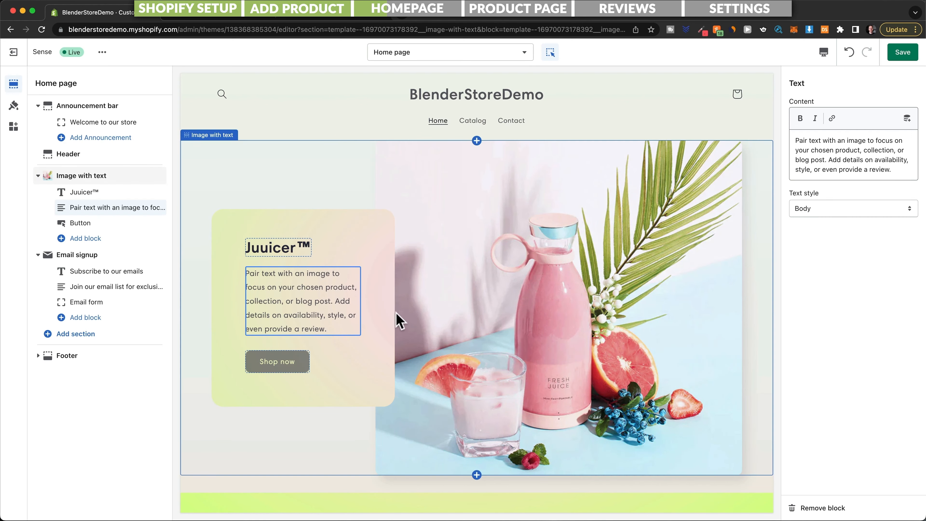
left_click(863, 162)
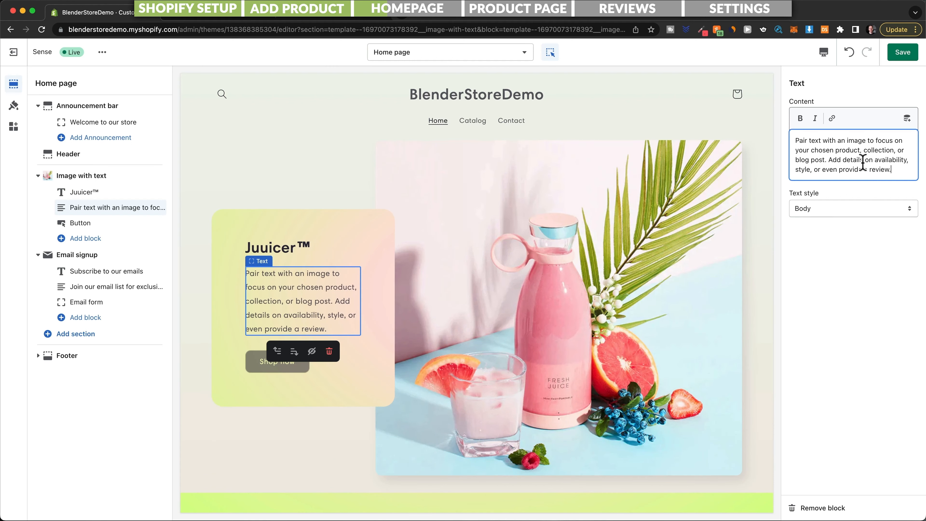
key("super+a")
key("super+v")
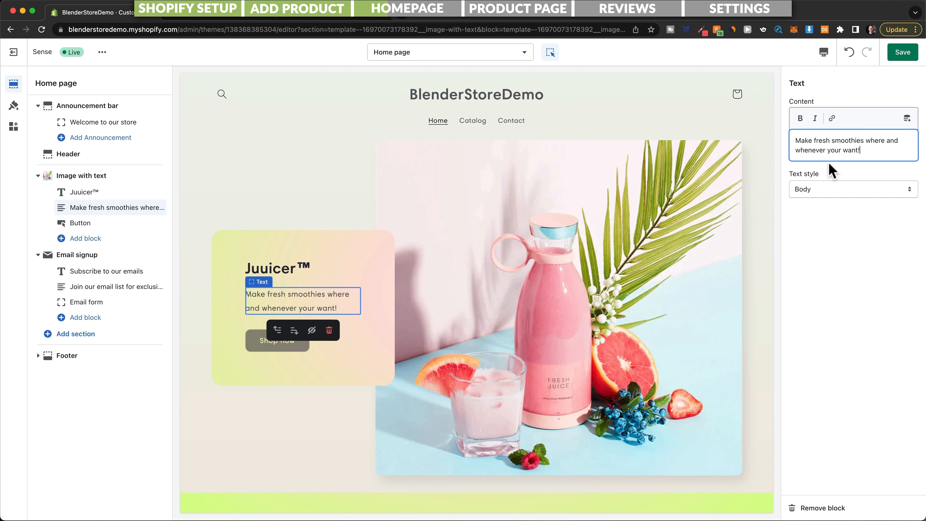
left_click(320, 390)
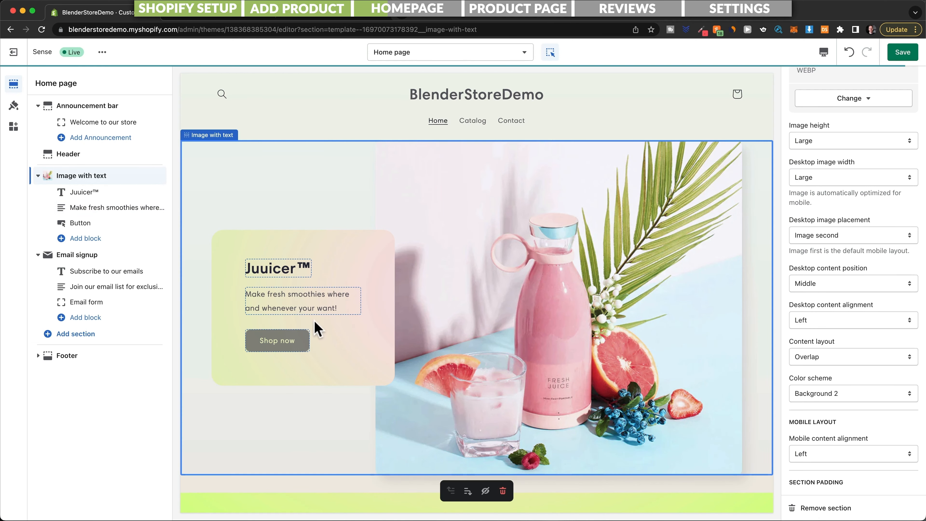
- Link the section's Shop now button to the Electric Juicer Mini Portable product
scroll(306, 332, "down", 1)
left_click(296, 337)
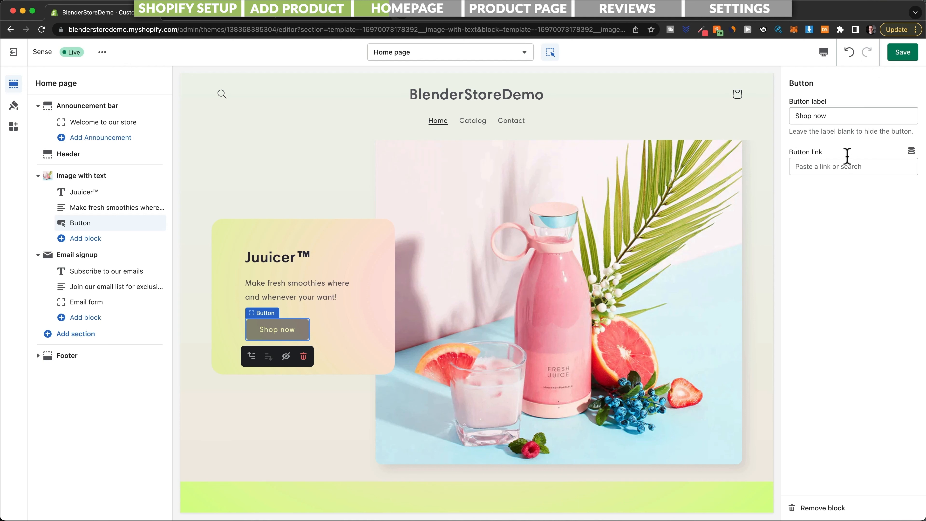
left_click(822, 167)
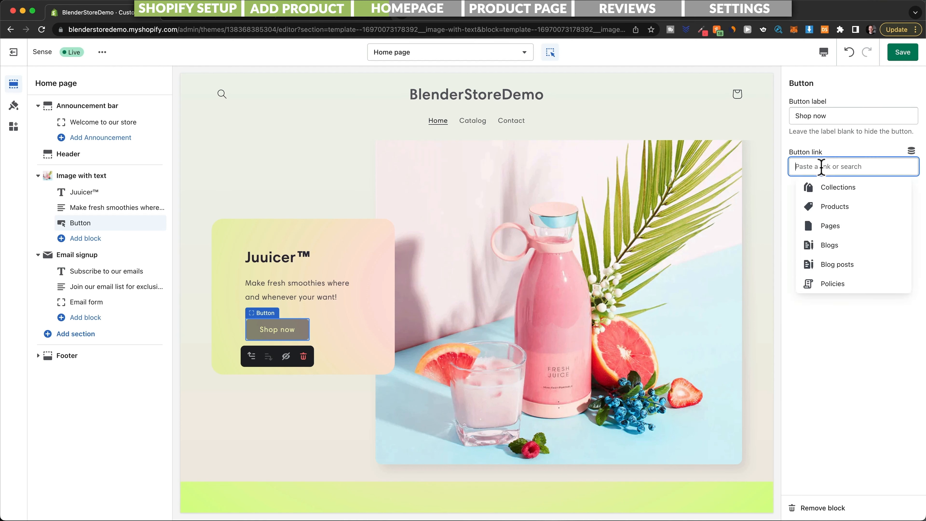
left_click(838, 209)
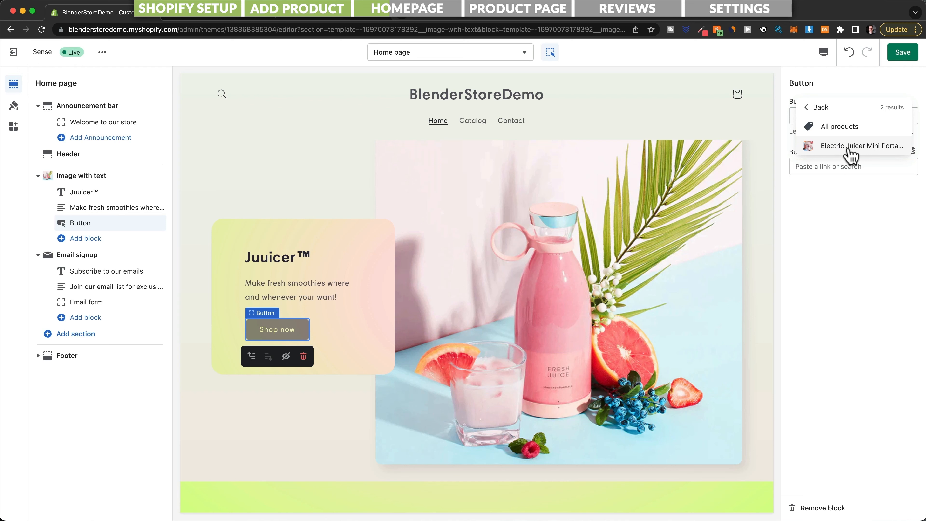
left_click(846, 147)
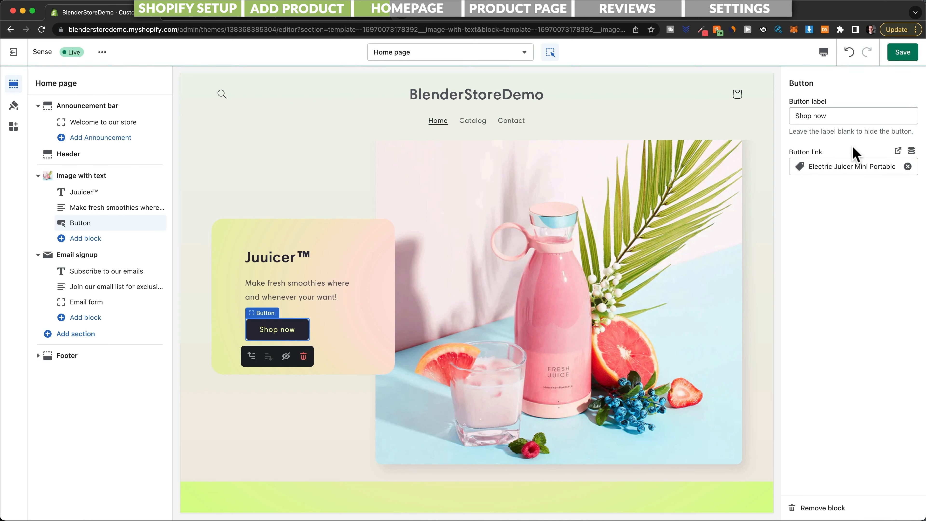
- Change the button label to "Buy now" and save the home page
left_click(831, 115)
triple_click(831, 114)
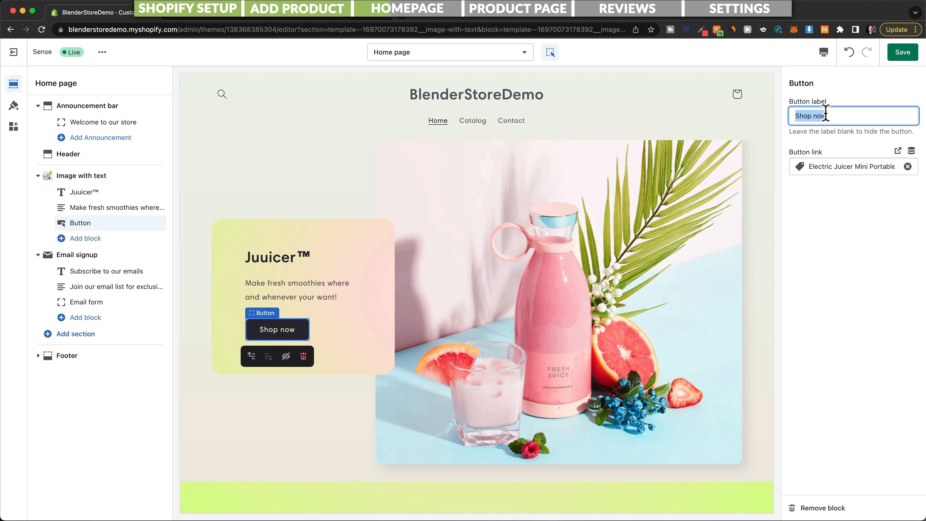
type("Buy")
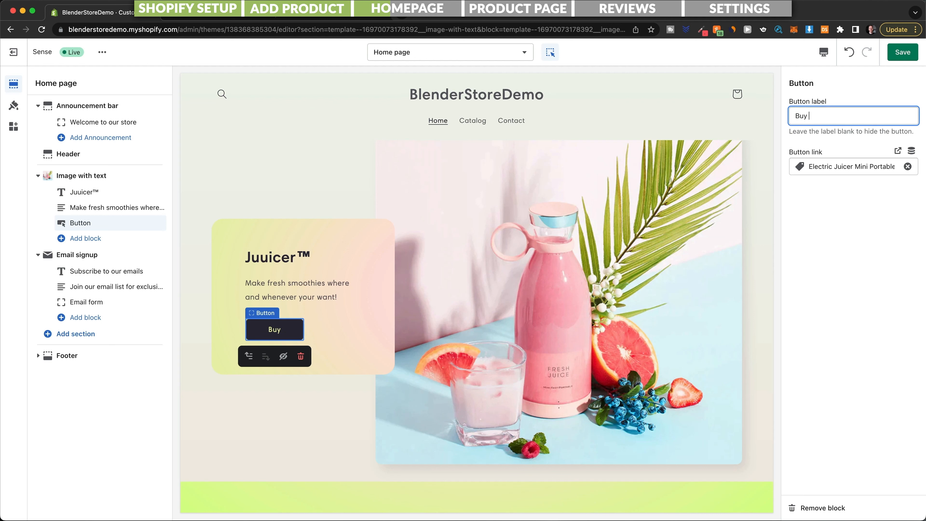
type(" now")
left_click(903, 52)
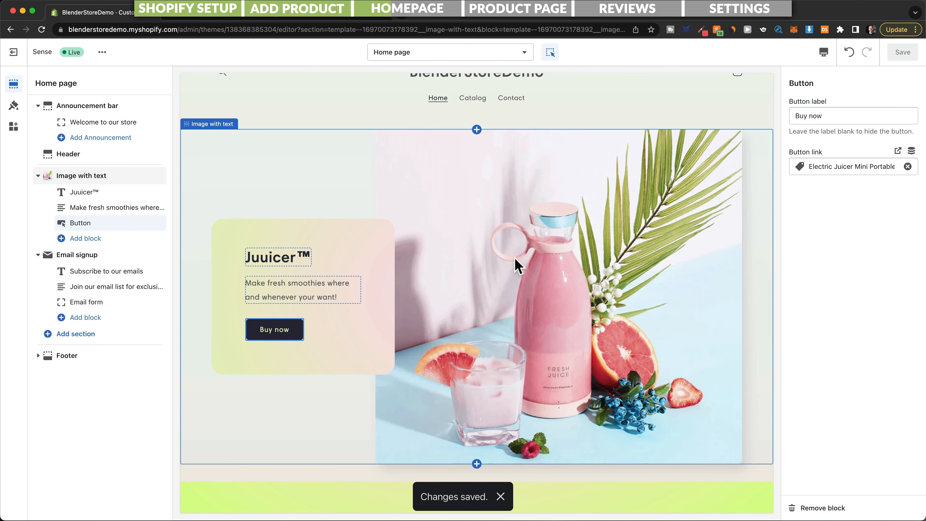
- Preview the home page in the mobile layout and check how the Juuicer™ section displays
scroll(515, 256, "up", 1)
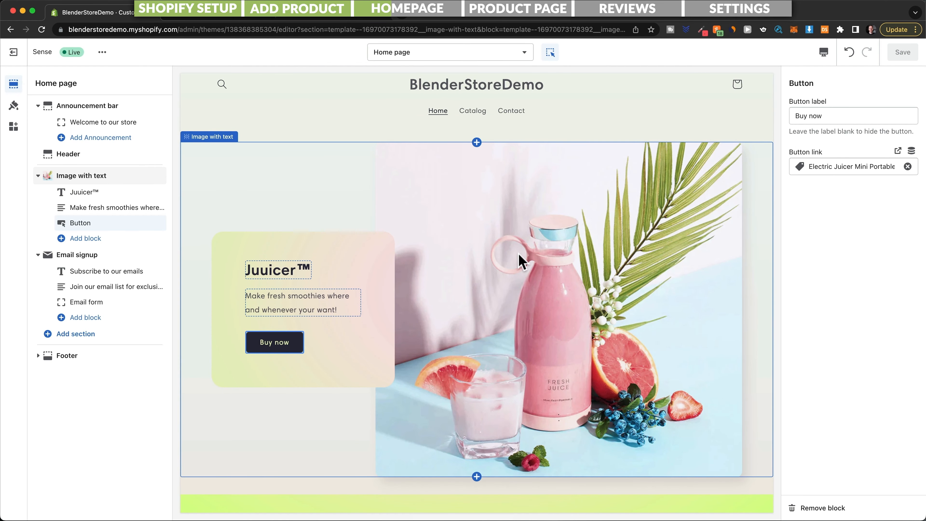
left_click(822, 59)
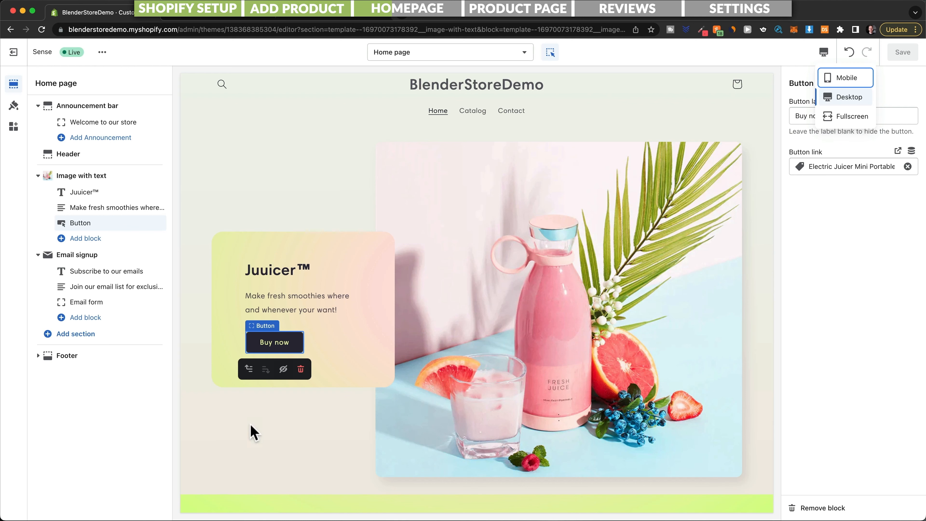
left_click(845, 79)
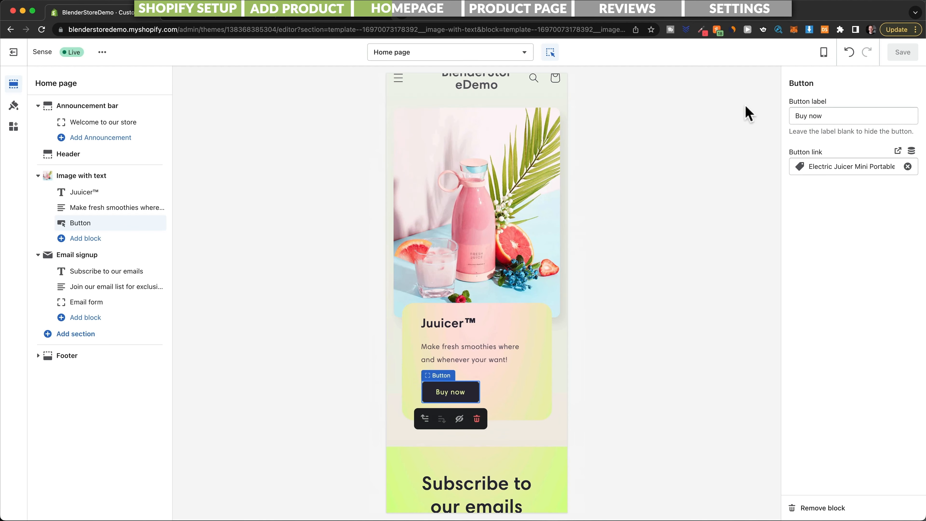
scroll(529, 246, "up", 2)
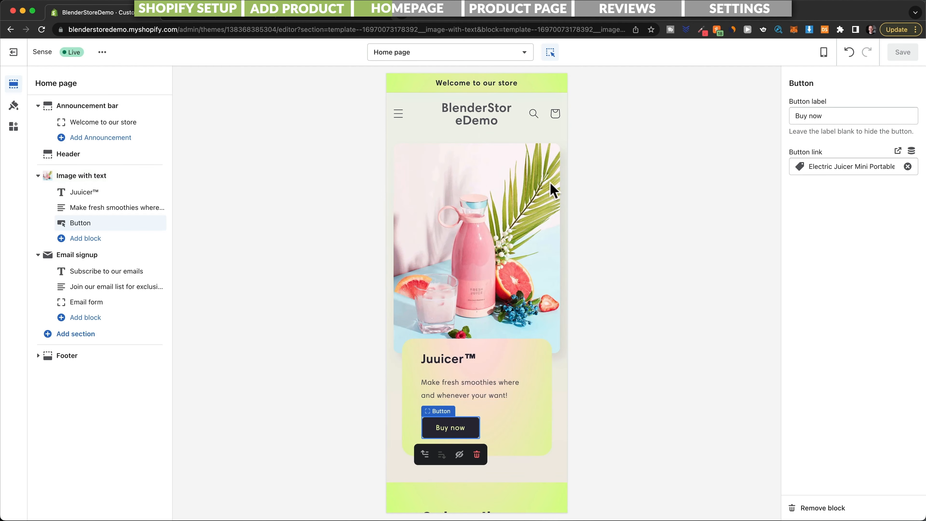
scroll(510, 248, "down", 2)
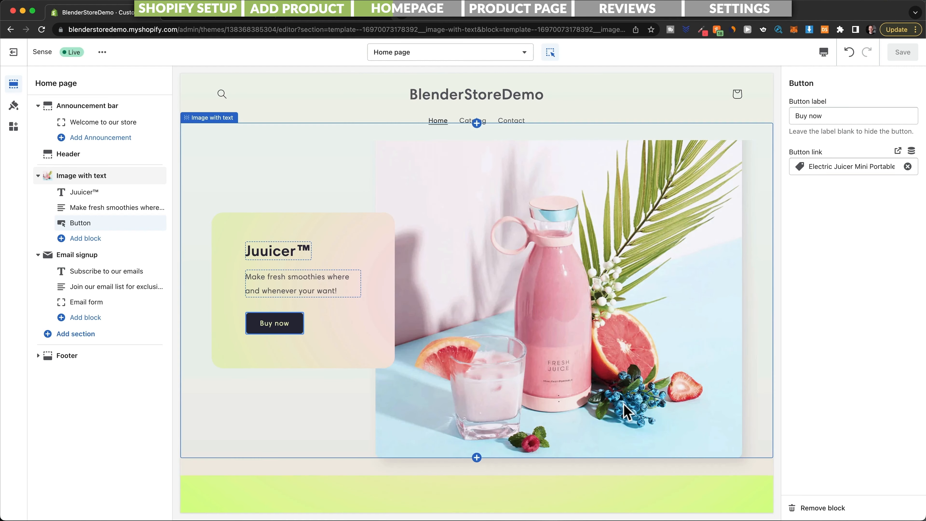
- Add a second Image with text section to the home page
scroll(623, 403, "down", 3)
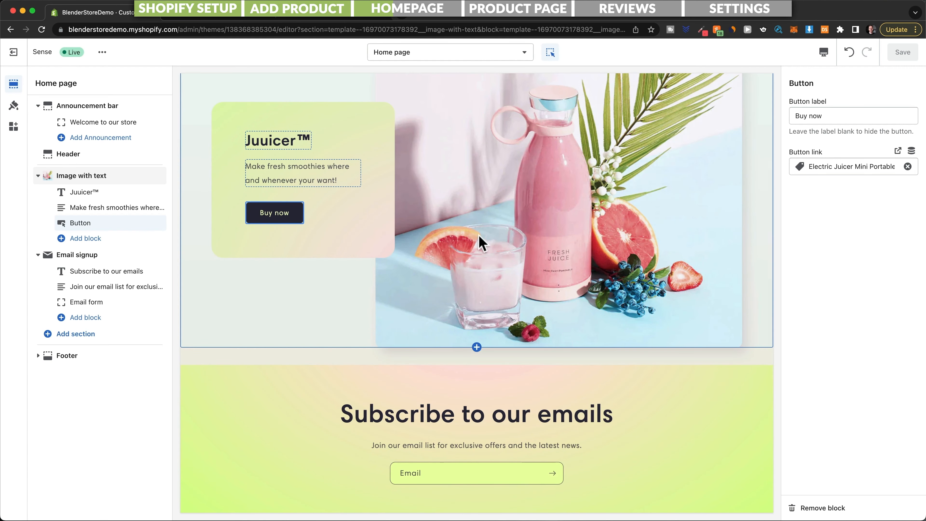
scroll(490, 252, "down", 1)
scroll(490, 252, "down", 1)
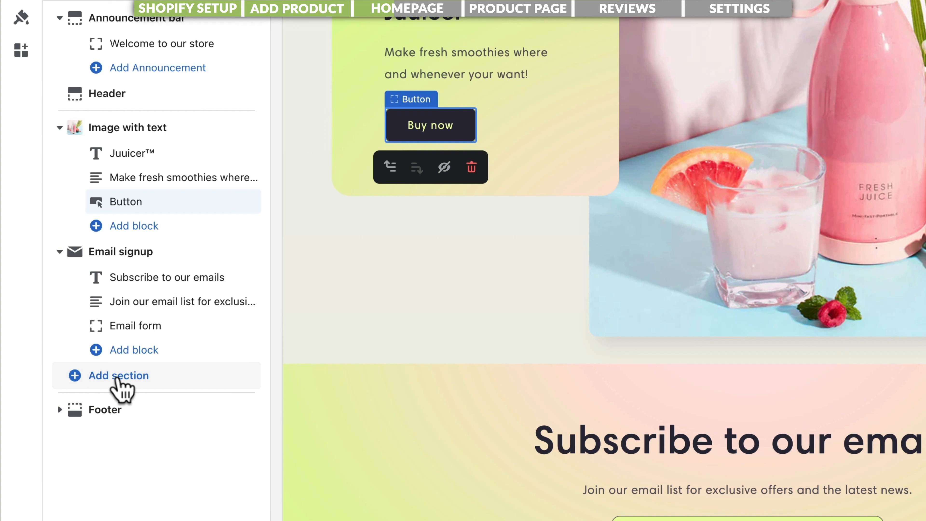
left_click(117, 378)
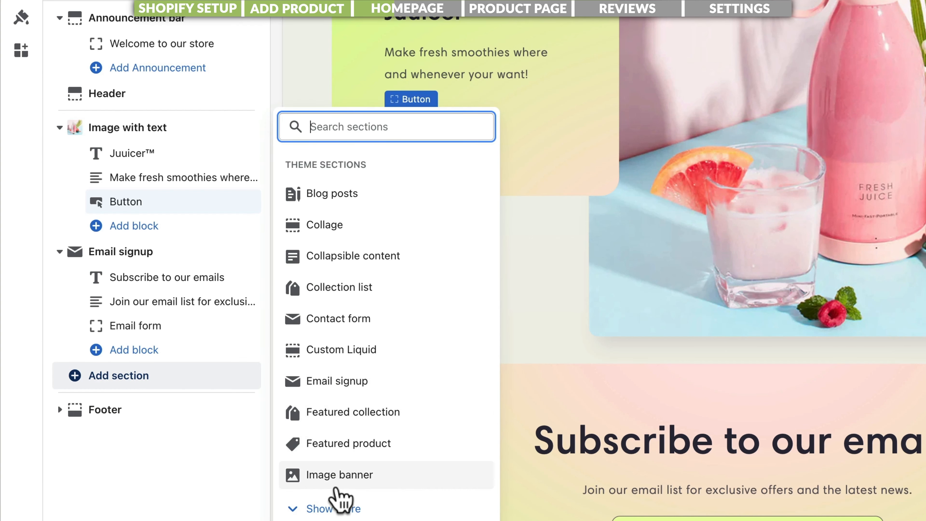
left_click(332, 506)
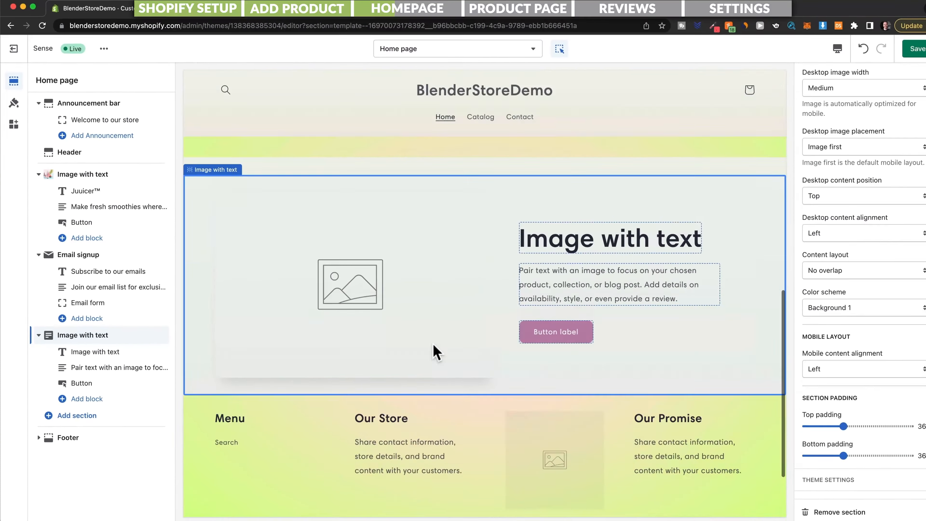
- Move the new Image with text section above the Email signup section
scroll(437, 347, "up", 5)
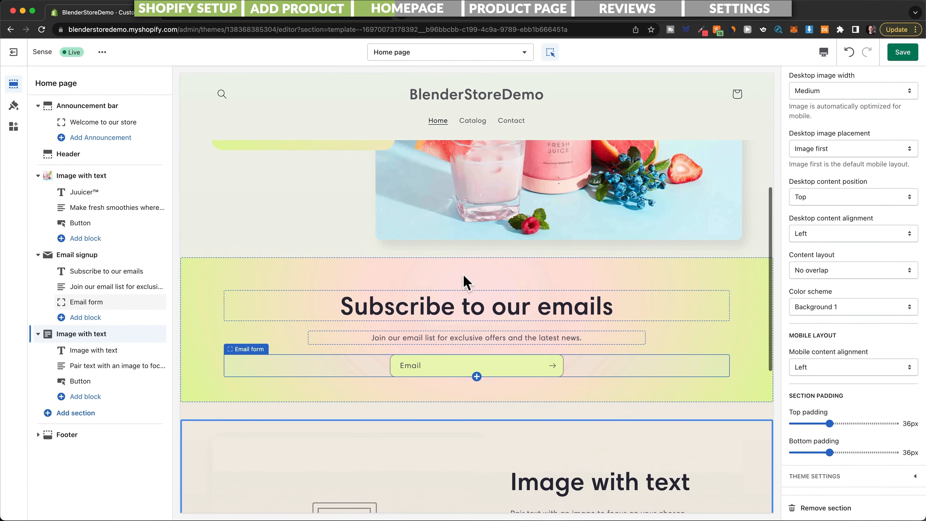
scroll(456, 237, "down", 4)
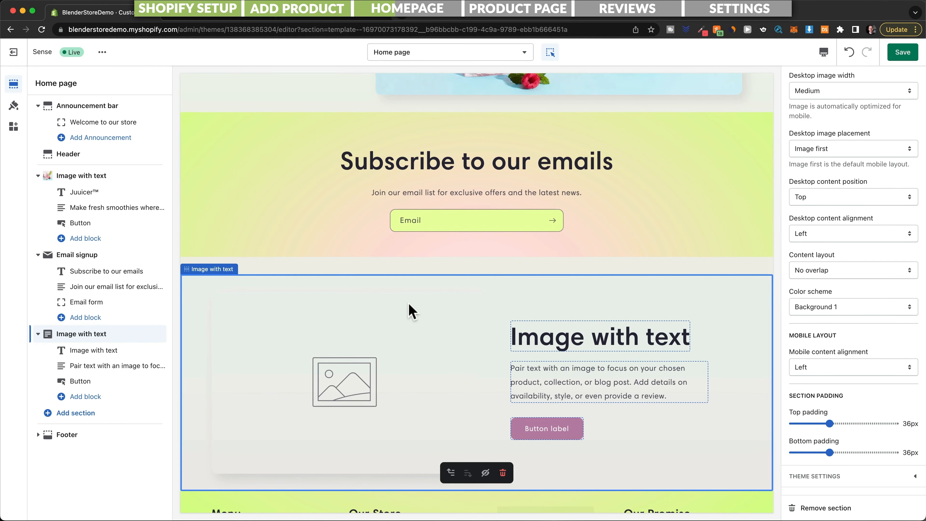
scroll(448, 332, "up", 4)
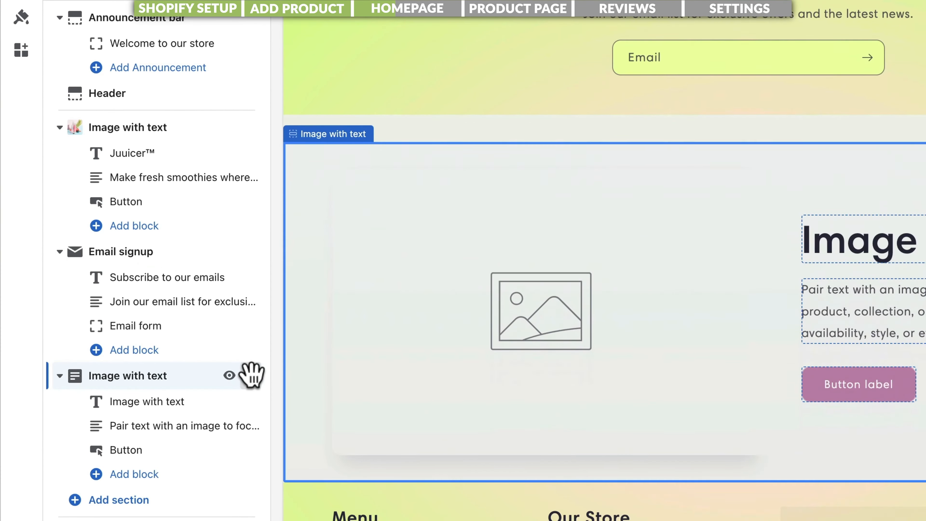
left_click_drag(250, 374, 248, 251)
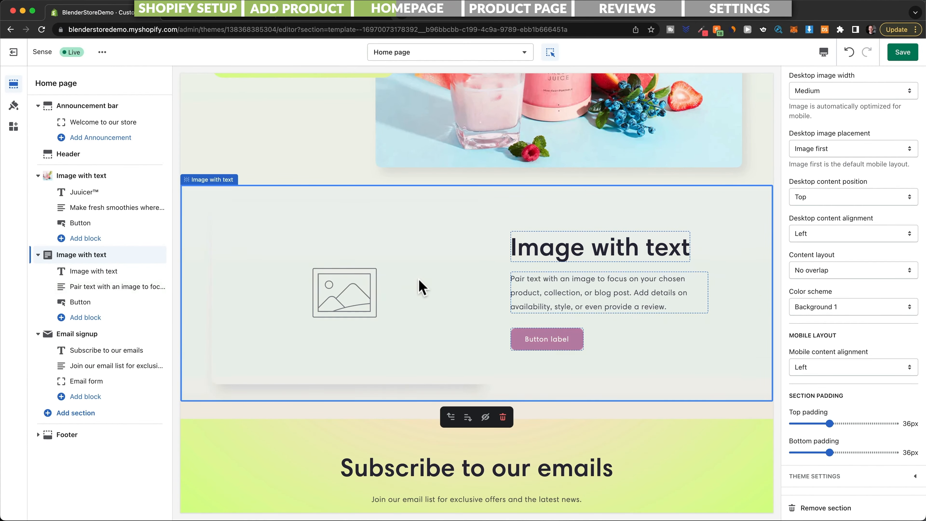
- Give the new section the "powerful" image, the heading "Powerful" and a paragraph on the blender's big performance, compact size and 28,000rpm motor
scroll(427, 241, "up", 3)
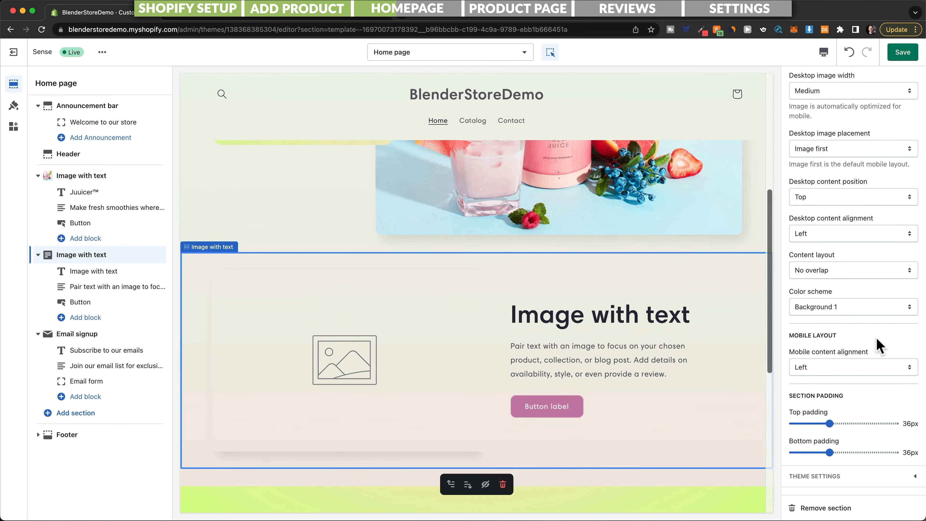
scroll(877, 337, "up", 5)
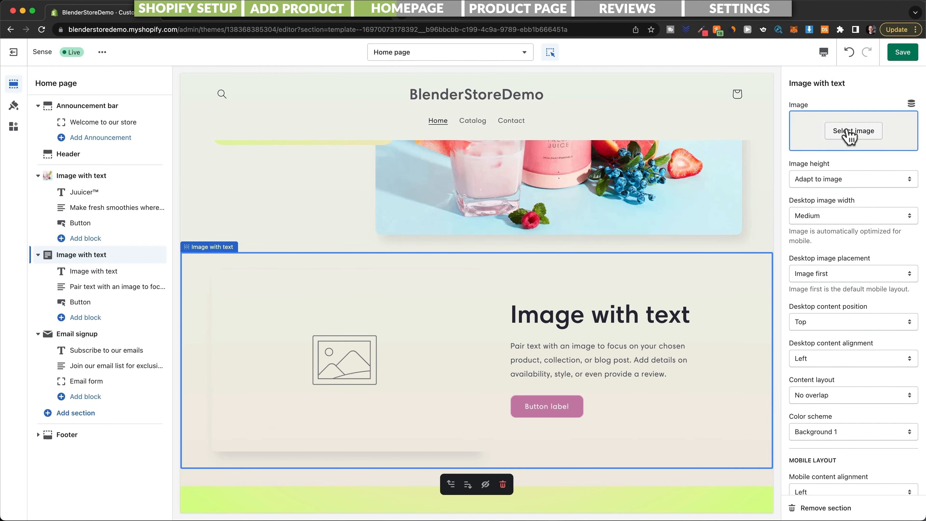
left_click(854, 131)
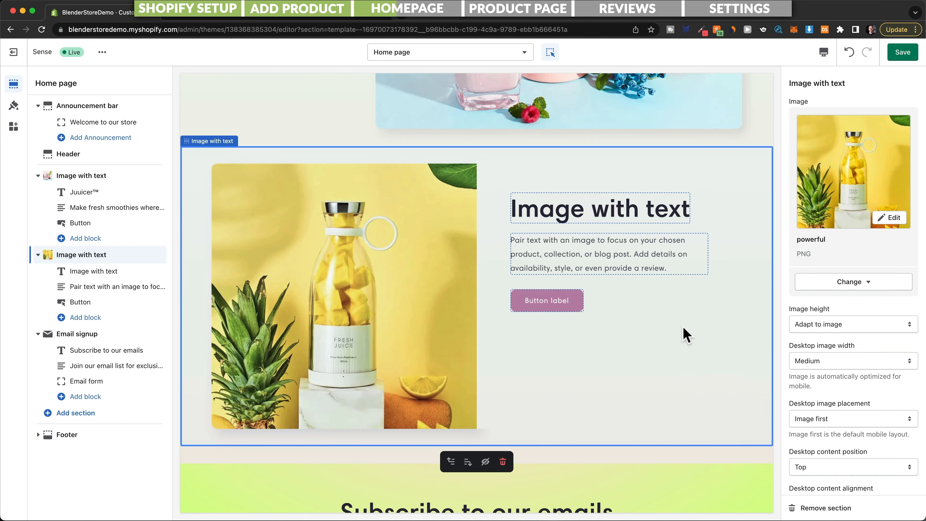
left_click(643, 211)
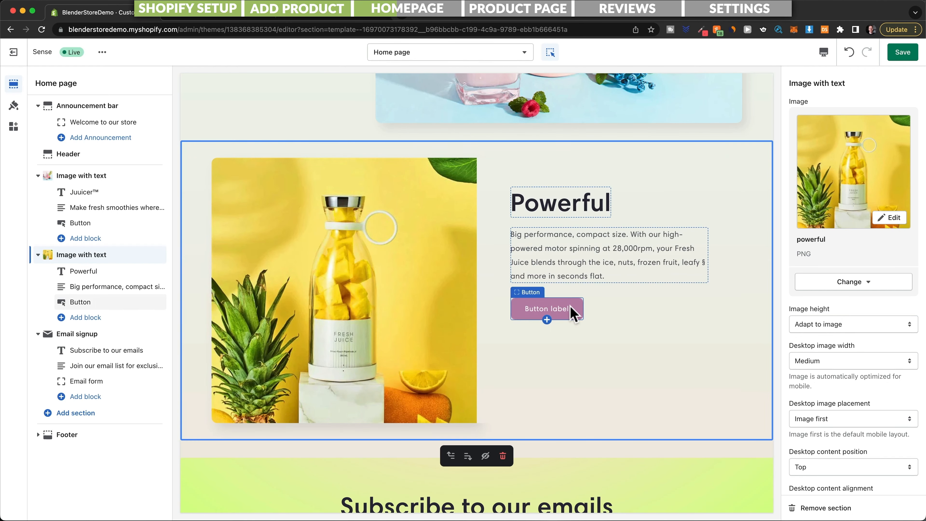
- Change the Powerful section's button label to "Buy now"
left_click(574, 313)
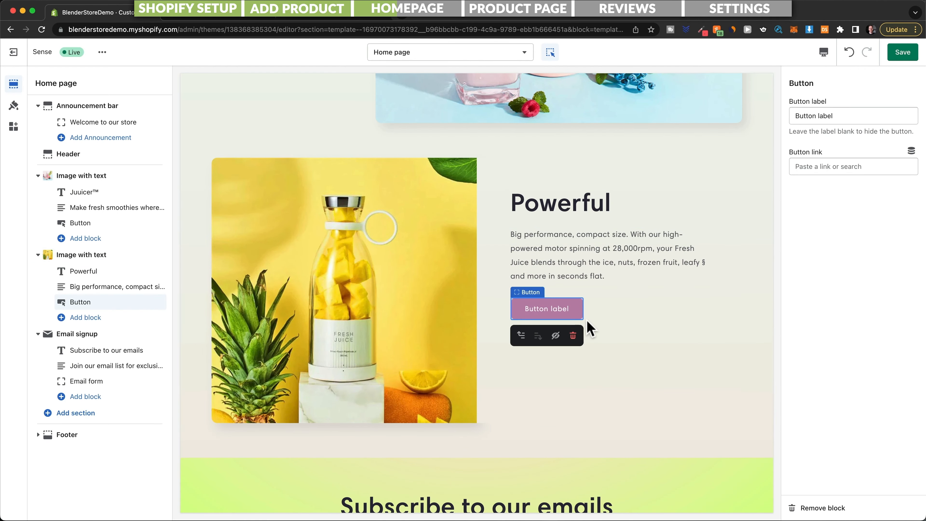
left_click_drag(846, 116, 792, 115)
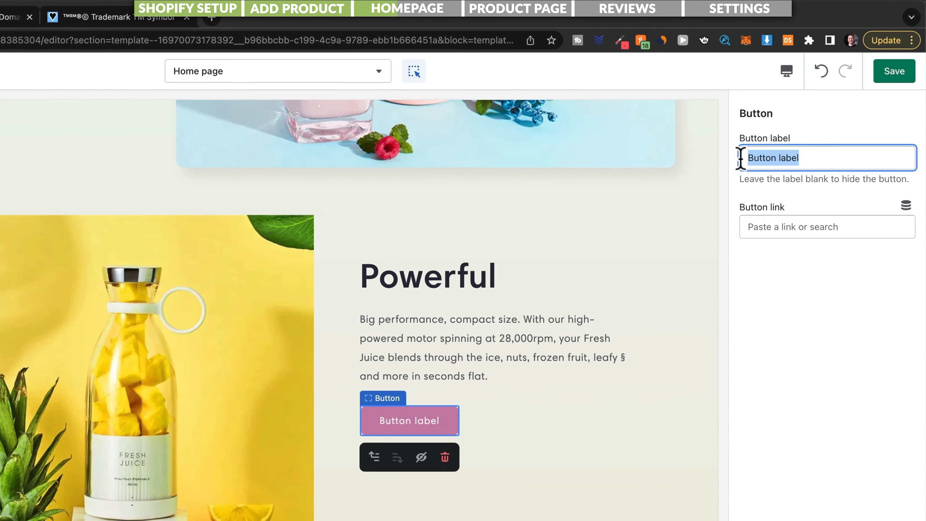
type("Buy now")
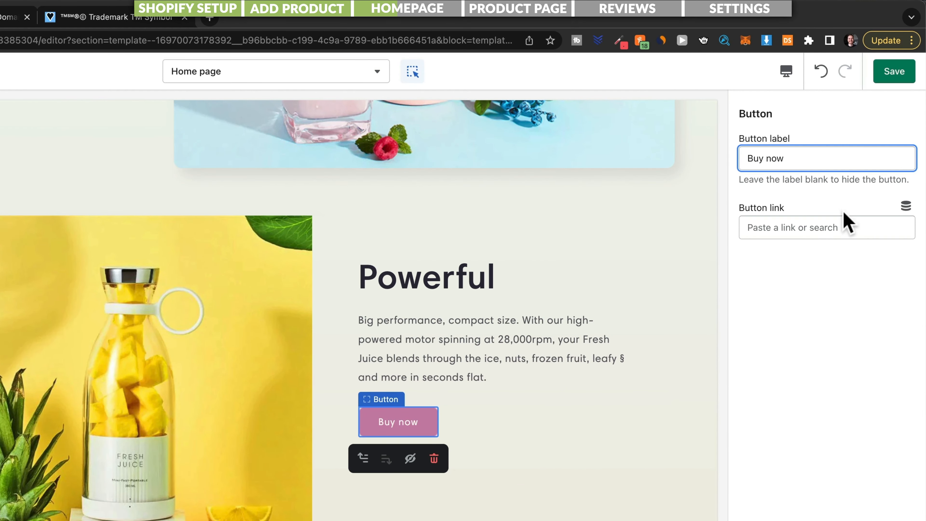
- Link the Powerful section's button to the Electric Juicer Mini Portable product and save the home page
left_click(795, 226)
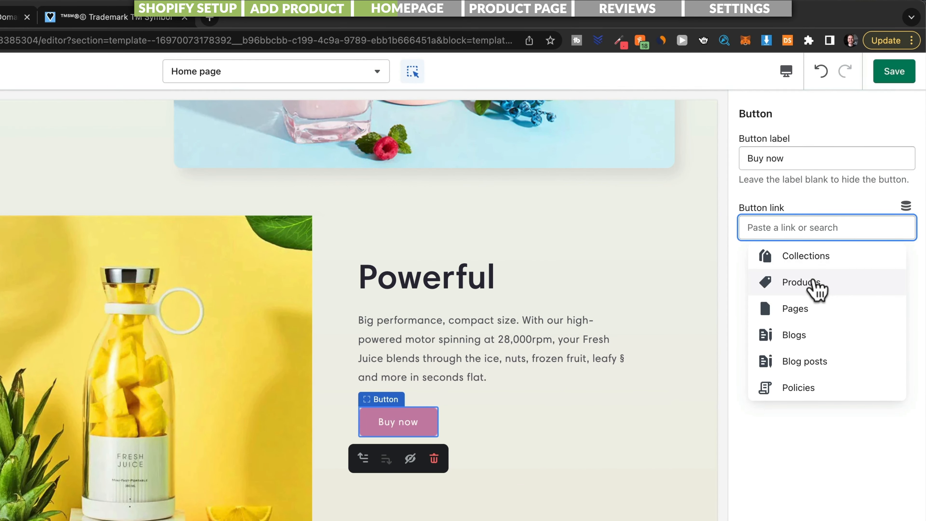
left_click(802, 285)
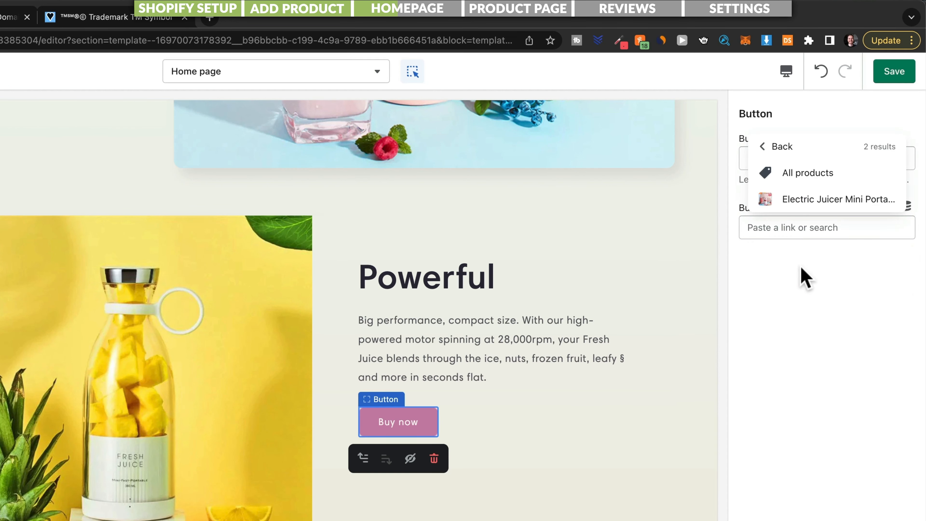
left_click(808, 207)
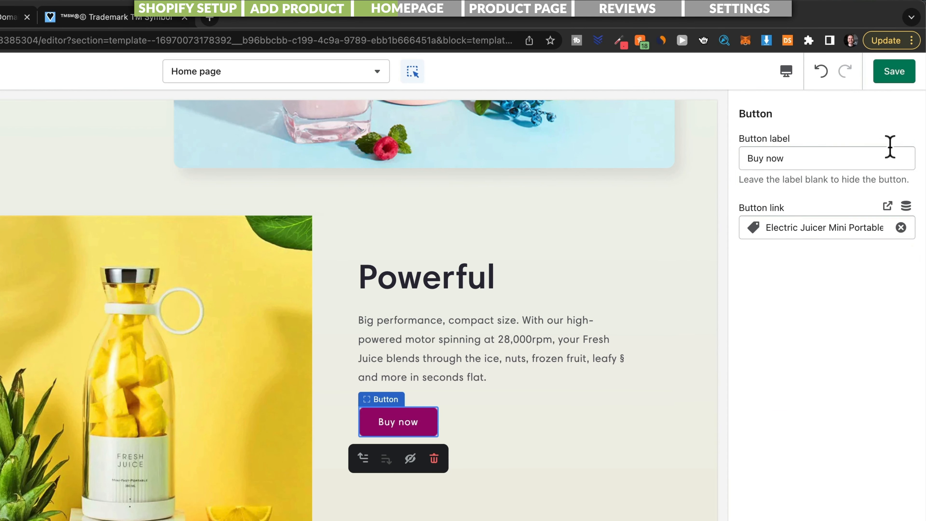
left_click(895, 73)
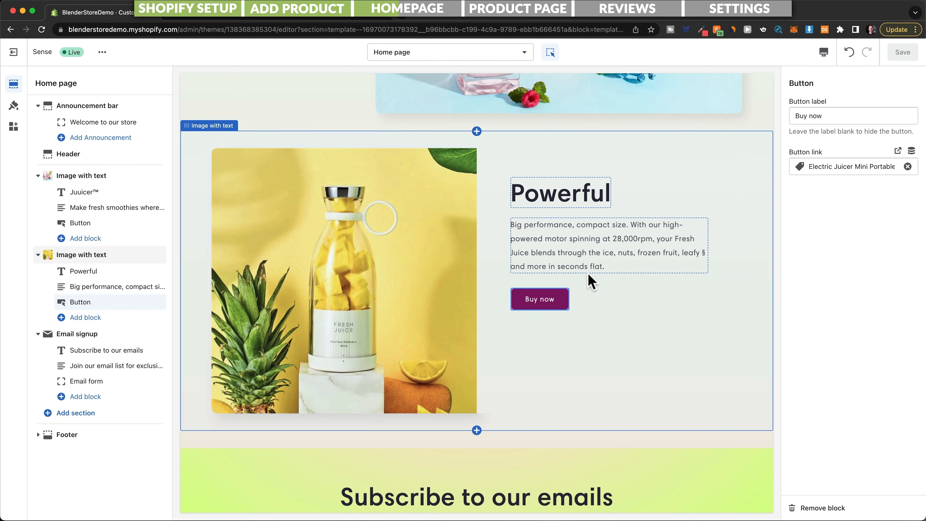
- Review the layout of the Powerful, Portable and Wireless Charging sections on the home page
scroll(620, 256, "down", 1)
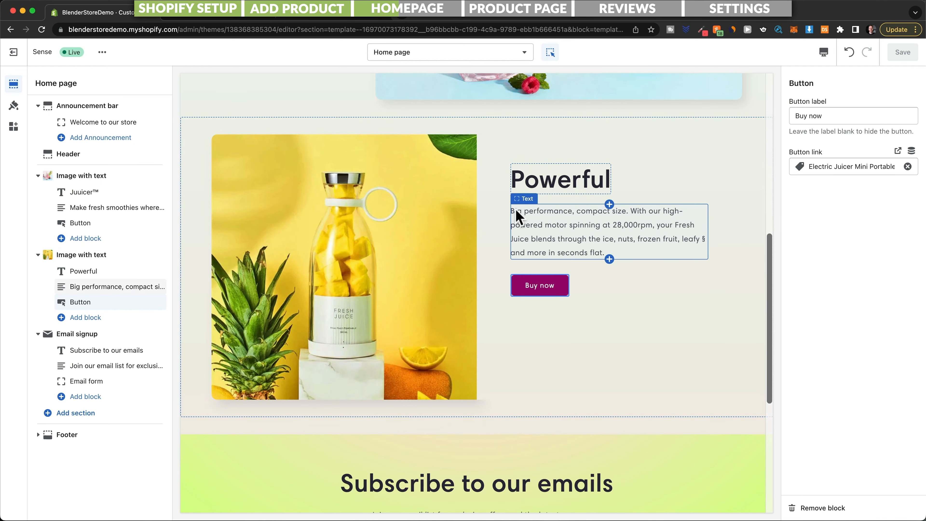
scroll(588, 255, "down", 4)
scroll(626, 252, "up", 2)
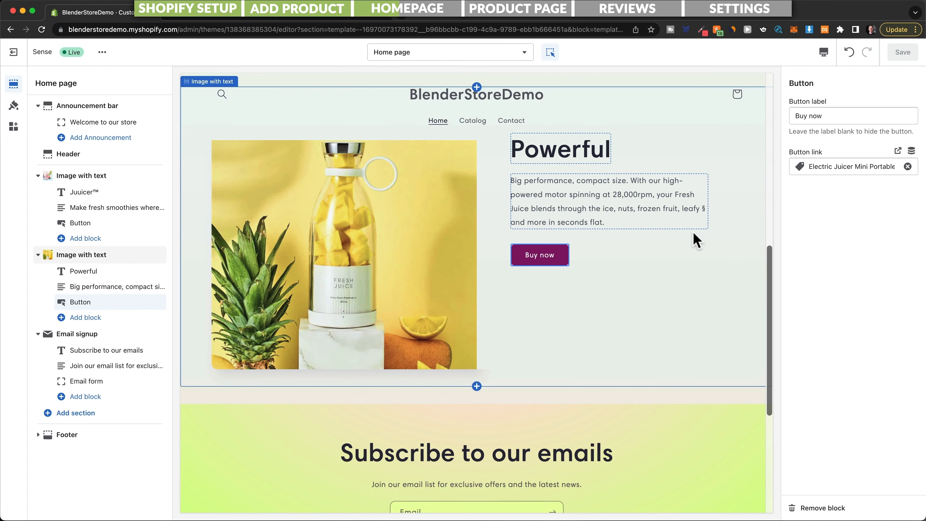
scroll(562, 321, "down", 3)
scroll(593, 322, "up", 3)
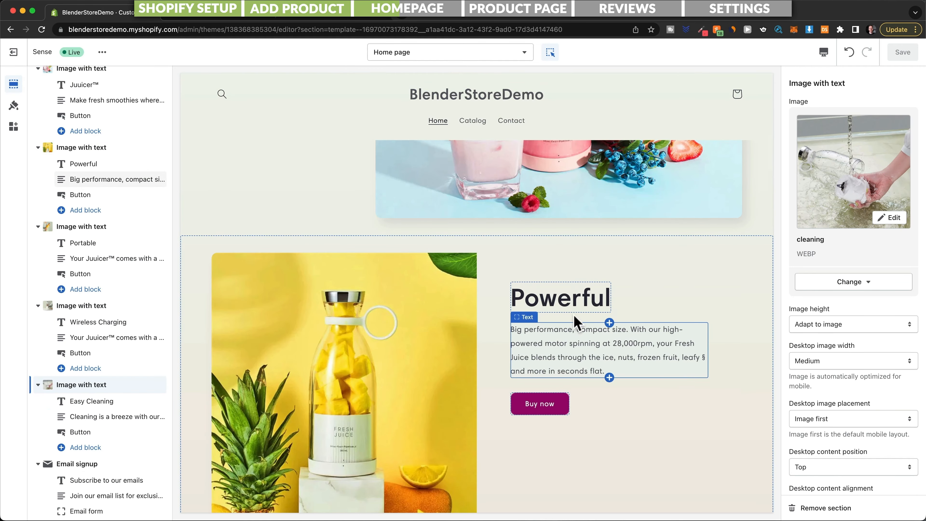
scroll(579, 326, "down", 15)
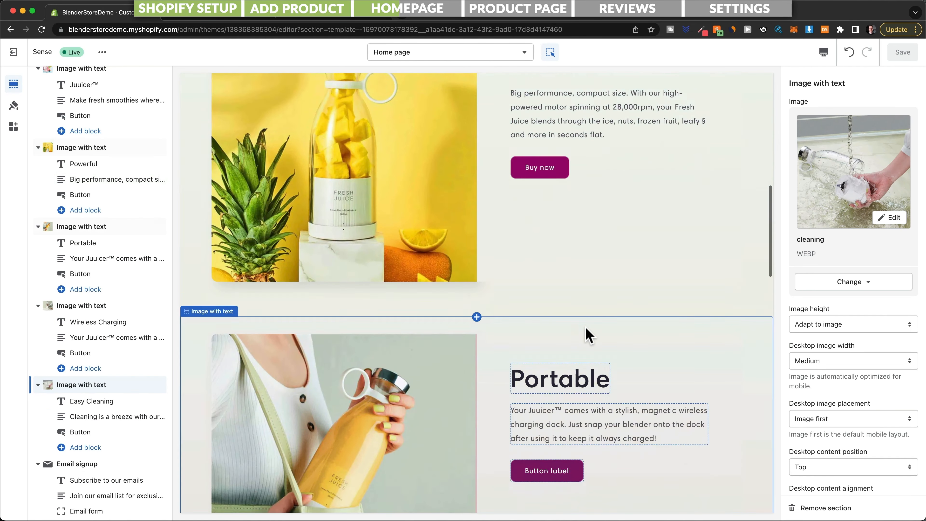
scroll(607, 348, "down", 12)
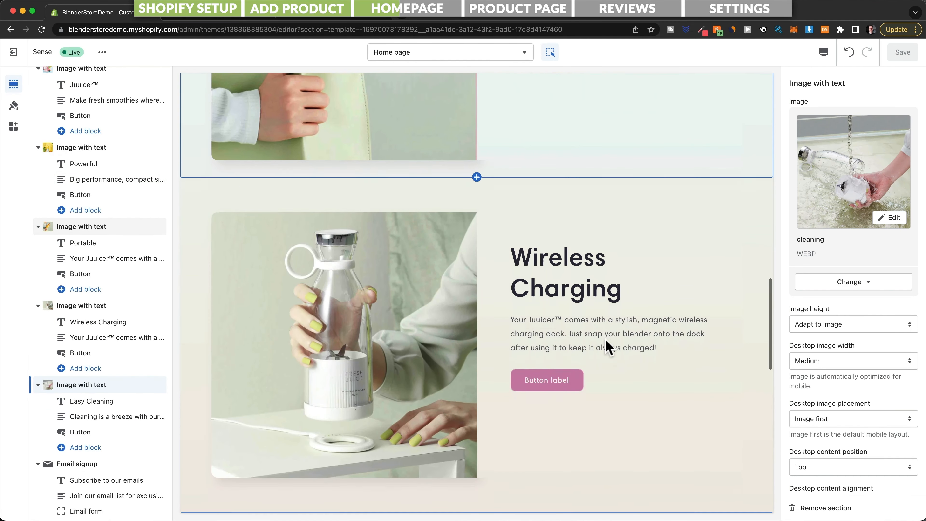
scroll(607, 348, "up", 20)
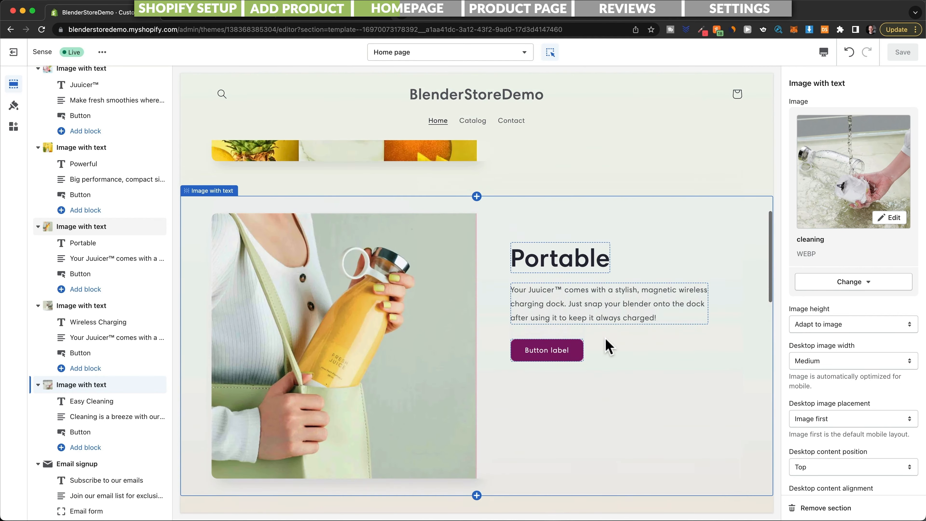
scroll(582, 320, "down", 6)
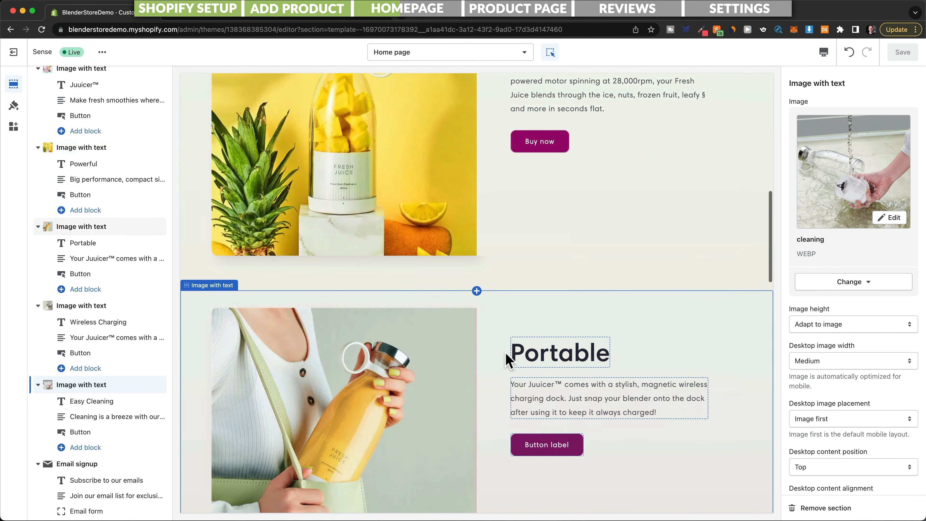
- Set the Portable section's desktop image placement to Image second
left_click(647, 437)
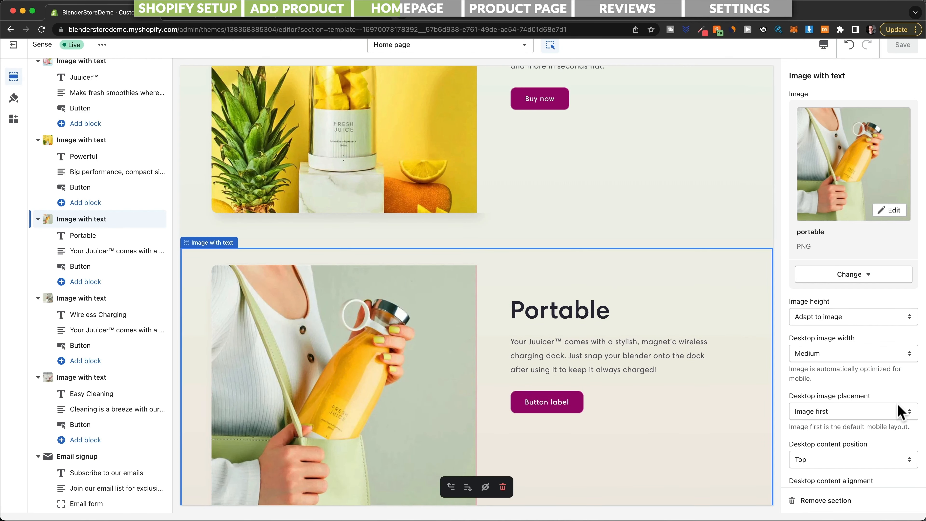
left_click(902, 412)
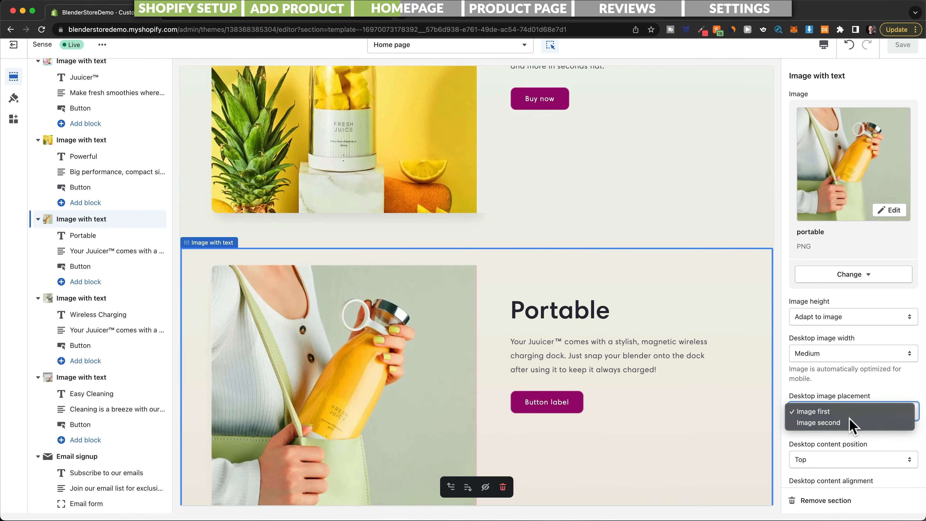
left_click(848, 424)
scroll(564, 276, "up", 5)
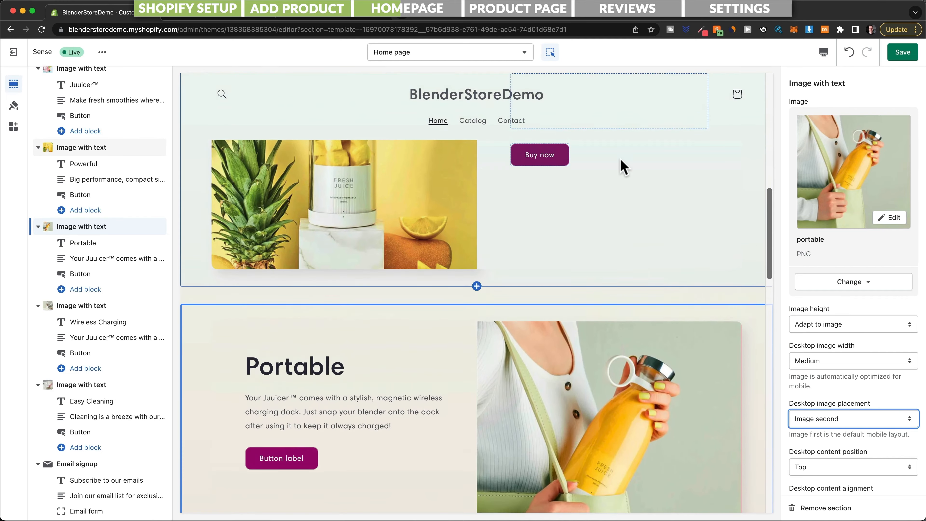
scroll(454, 396, "down", 20)
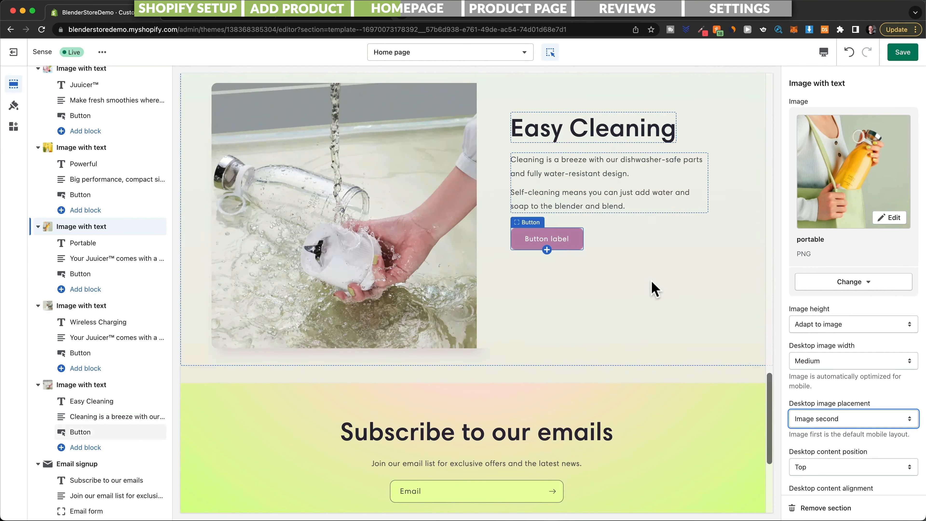
- Set the Easy Cleaning section's desktop image placement to Image second
left_click(655, 288)
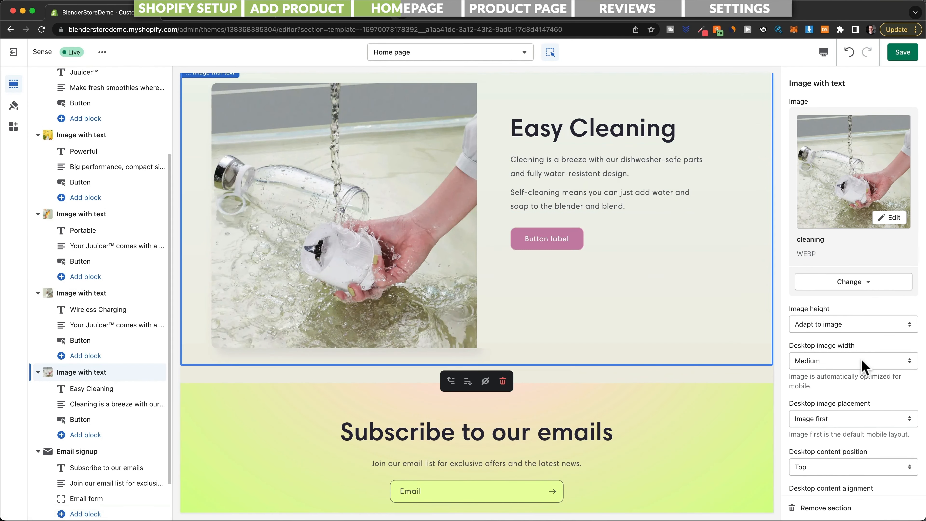
left_click(852, 326)
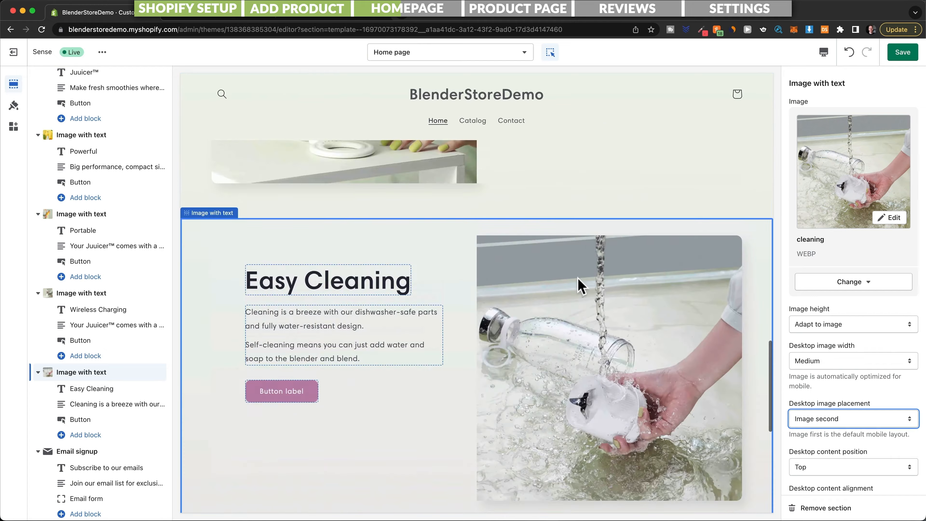
scroll(580, 280, "up", 18)
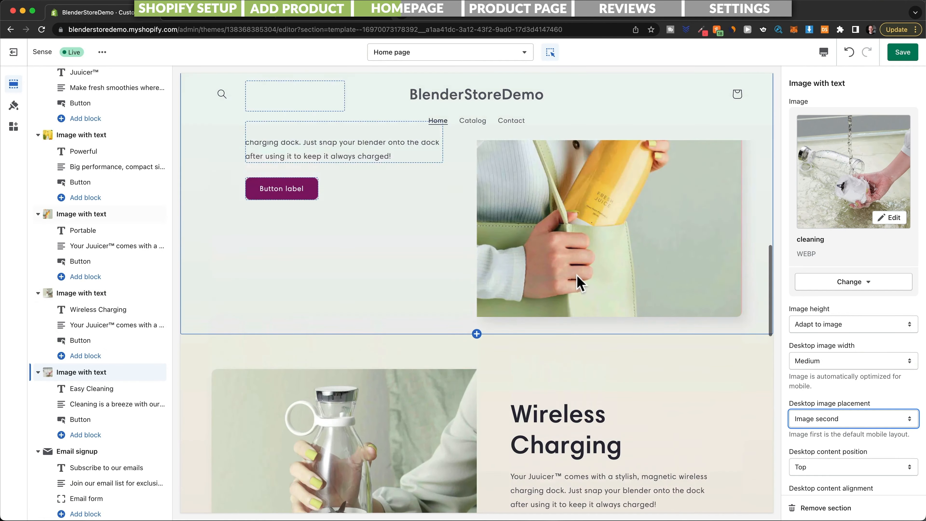
- Set the heading size of the Powerful section's heading to Small
scroll(584, 281, "up", 5)
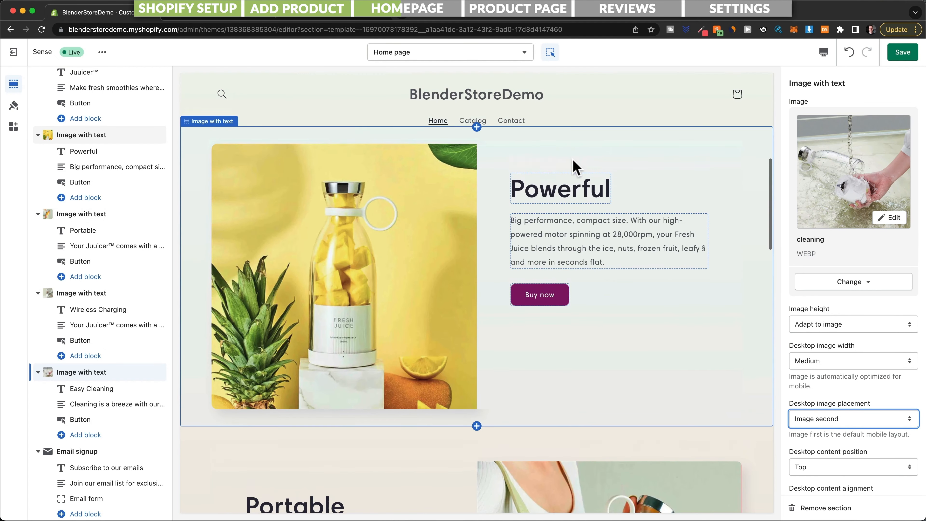
left_click(560, 193)
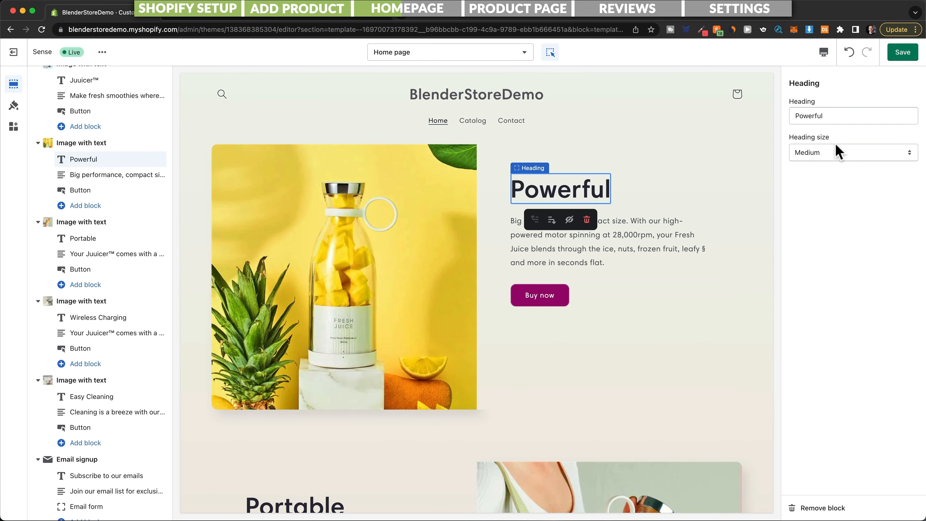
left_click(838, 152)
left_click(830, 145)
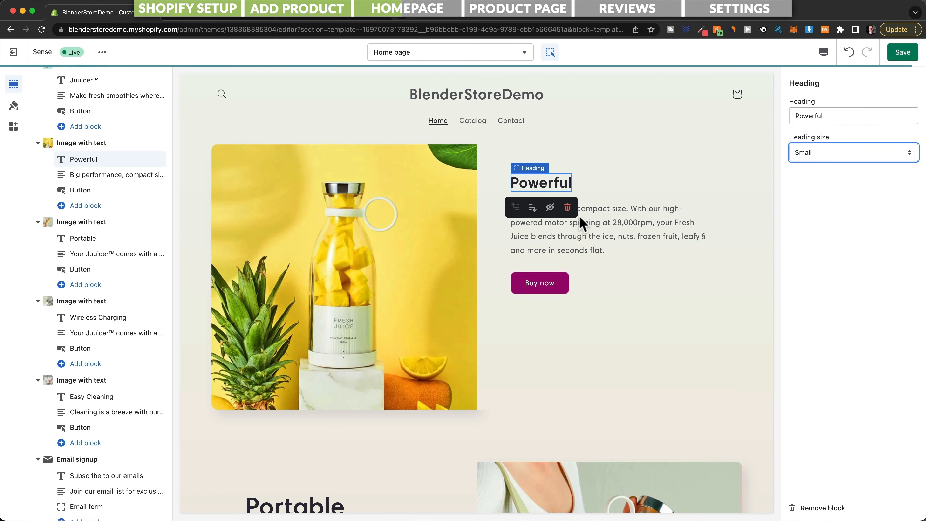
- Change the Portable section's heading size to Small to match the Powerful heading
left_click(600, 270)
scroll(601, 269, "down", 6)
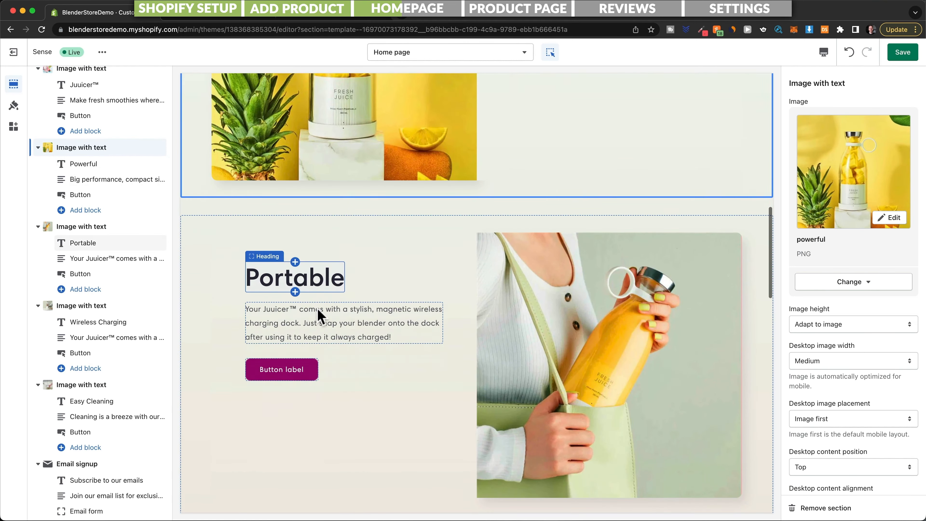
left_click(310, 277)
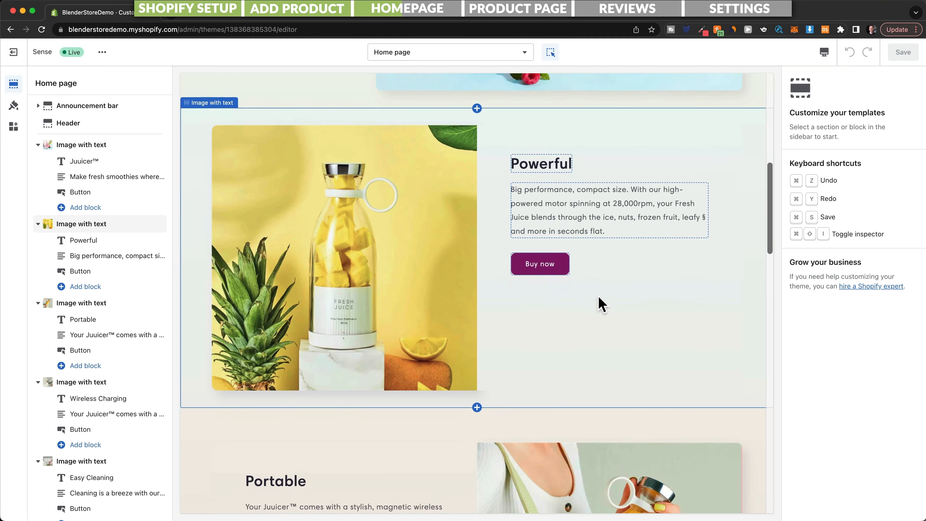
- Review the headings, buttons and image placement of the home page sections from Powerful through the email signup
scroll(600, 305, "down", 8)
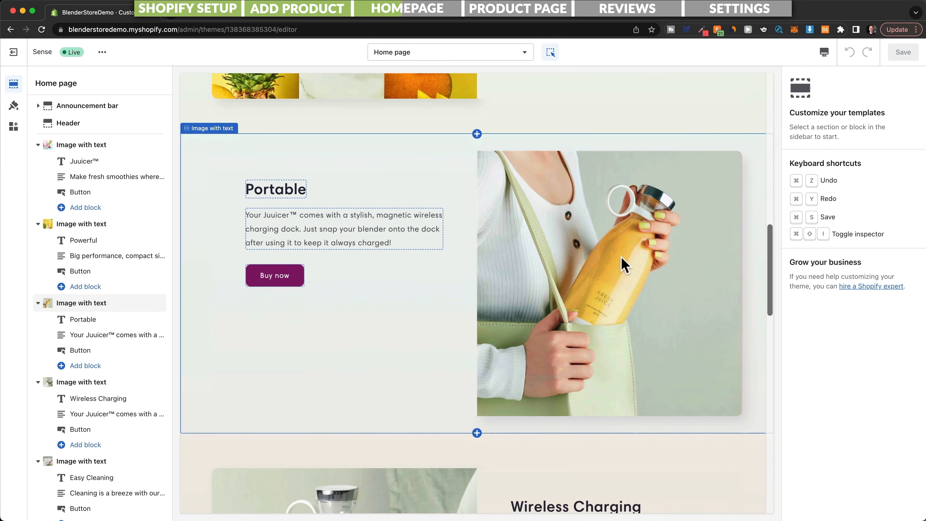
scroll(624, 265, "down", 5)
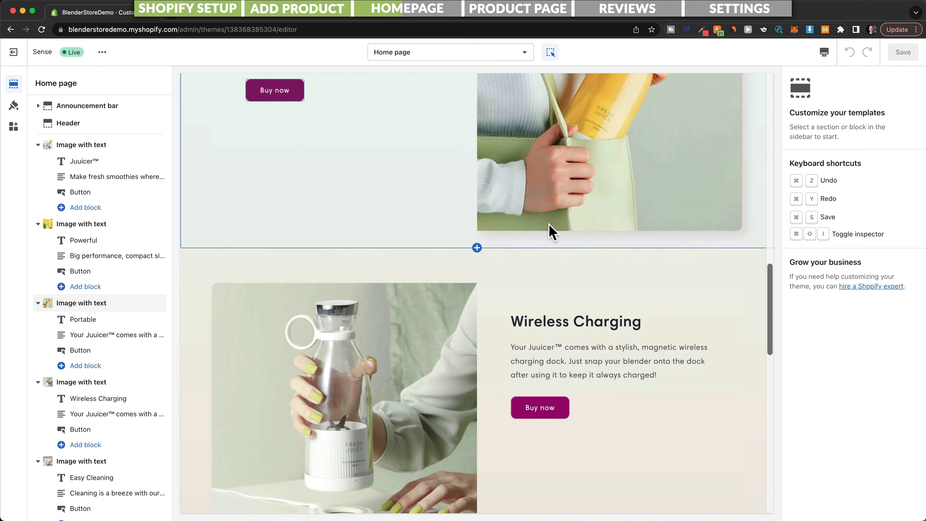
scroll(553, 232, "down", 6)
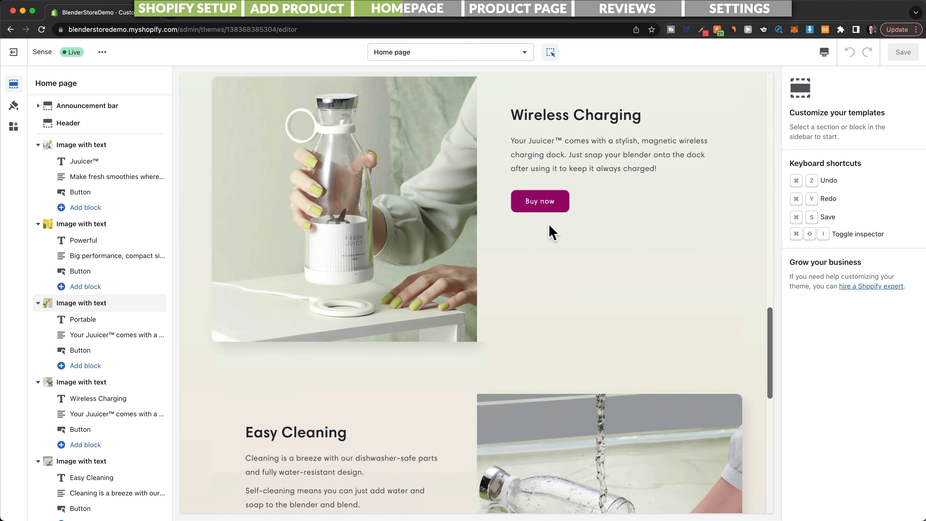
scroll(553, 232, "down", 8)
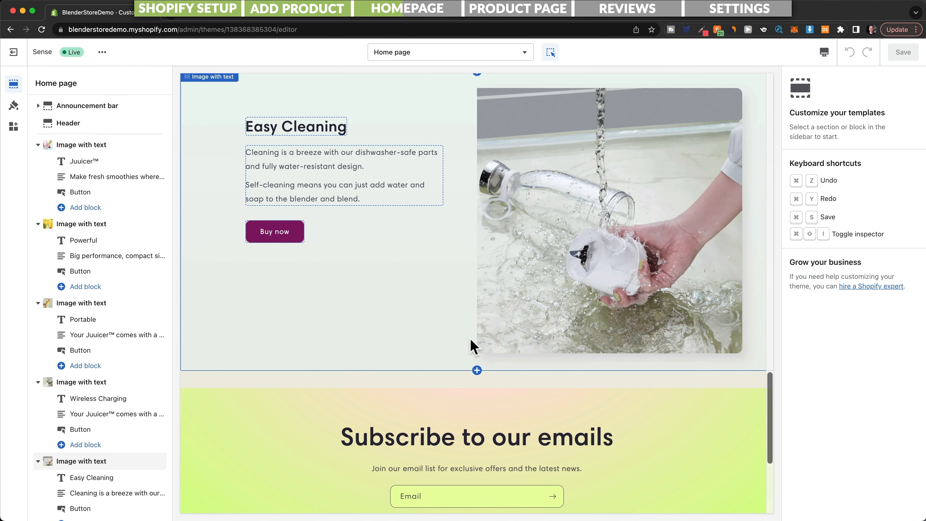
scroll(124, 354, "down", 2)
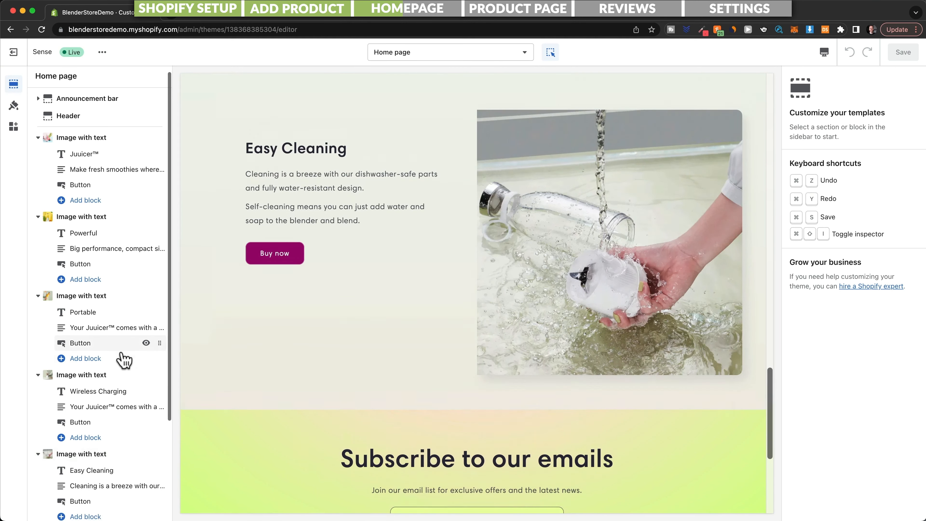
scroll(380, 375, "down", 15)
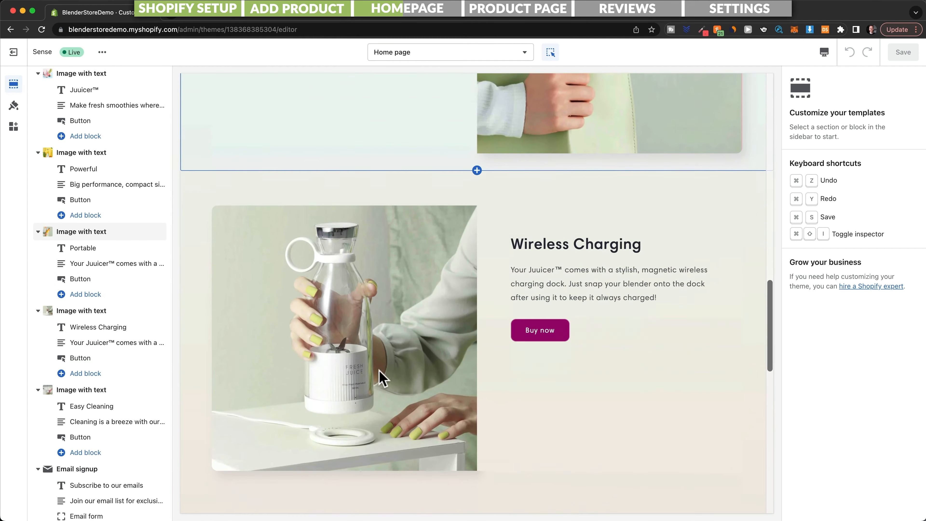
scroll(379, 376, "down", 4)
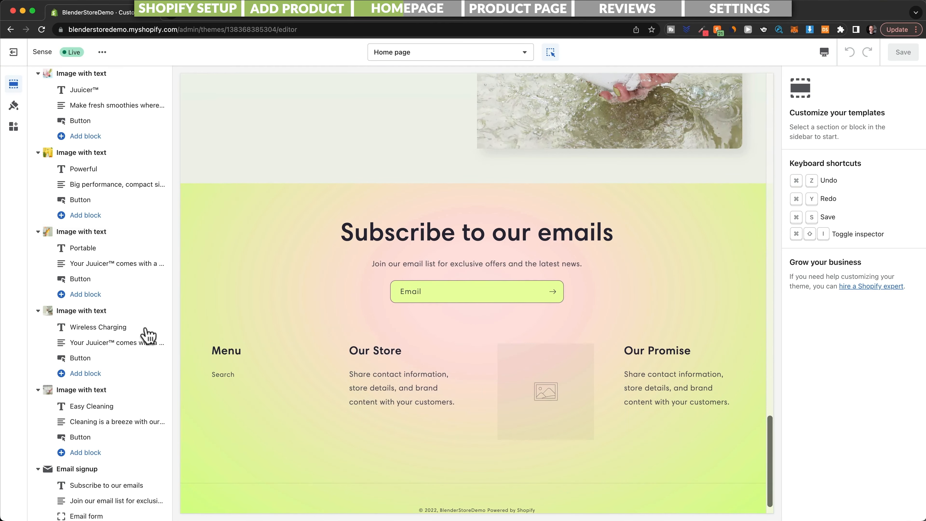
- Add a Featured product section to the home page below the email signup section
scroll(107, 350, "down", 2)
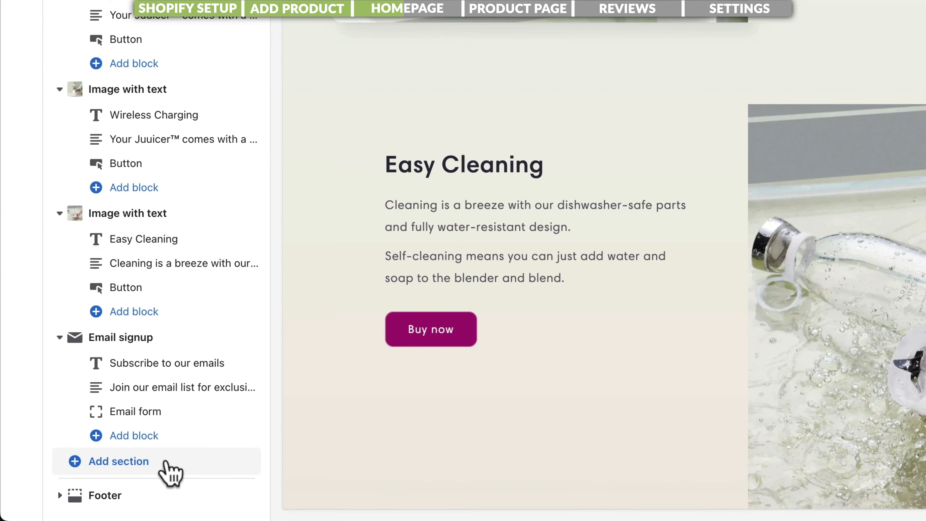
left_click(171, 472)
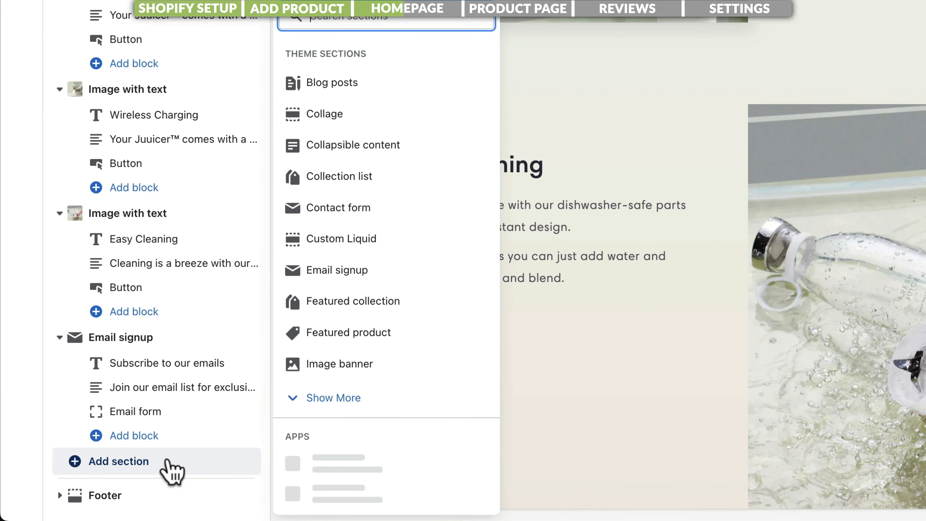
scroll(284, 467, "down", 1)
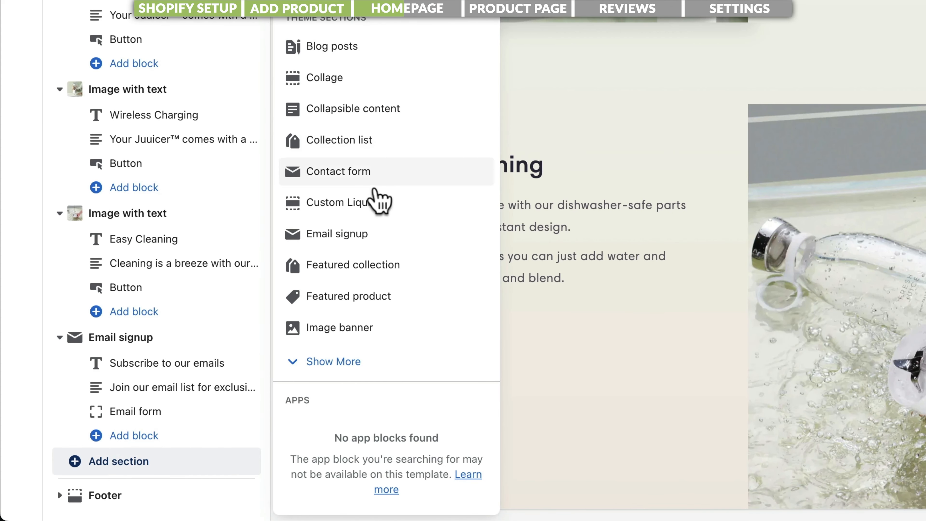
left_click(403, 298)
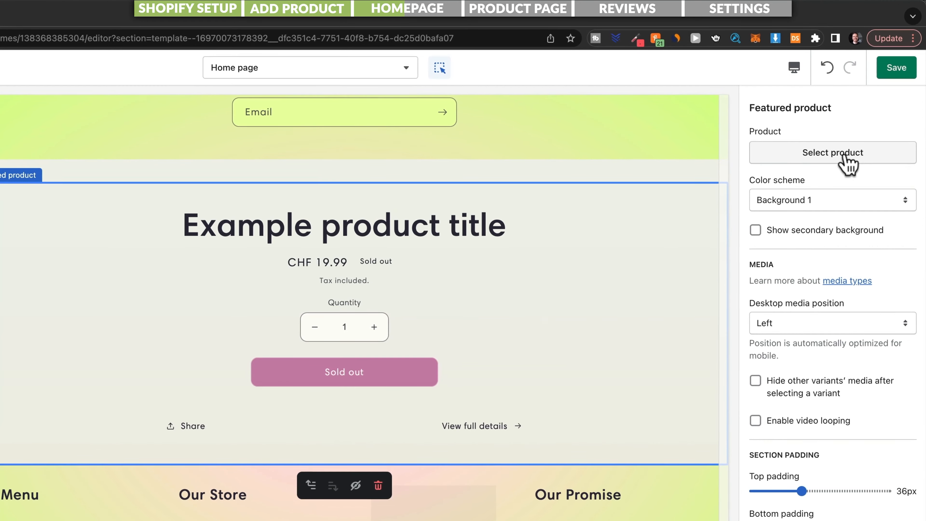
- Assign the Electric Juicer Mini Portable product to the Featured product section and check how it is displayed
left_click(846, 161)
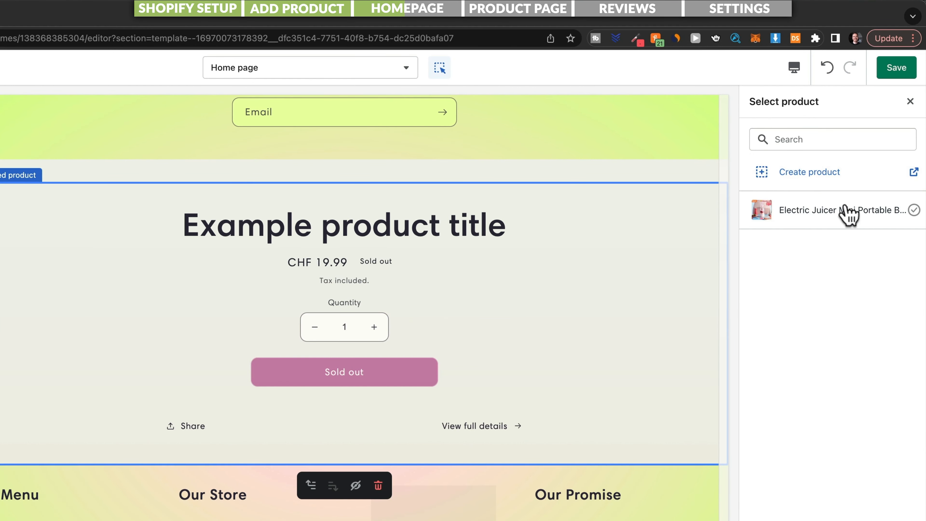
left_click(830, 215)
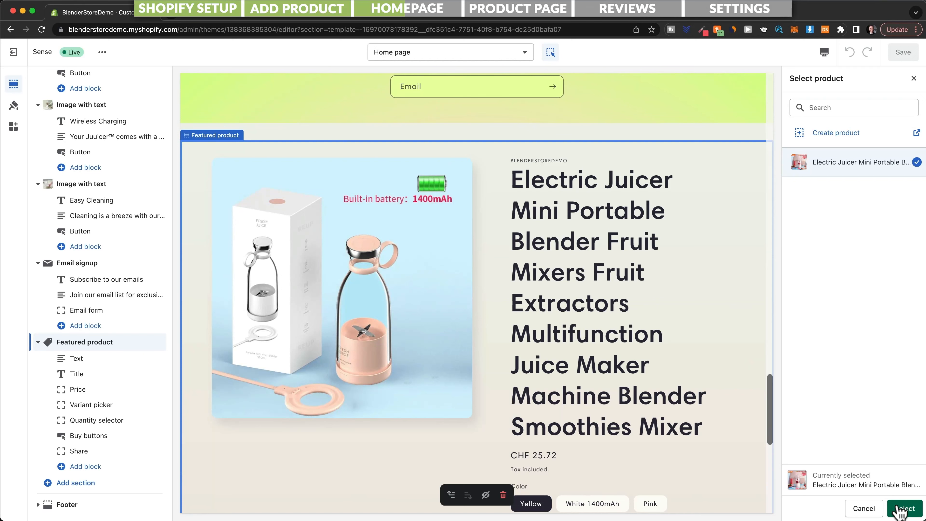
left_click(901, 509)
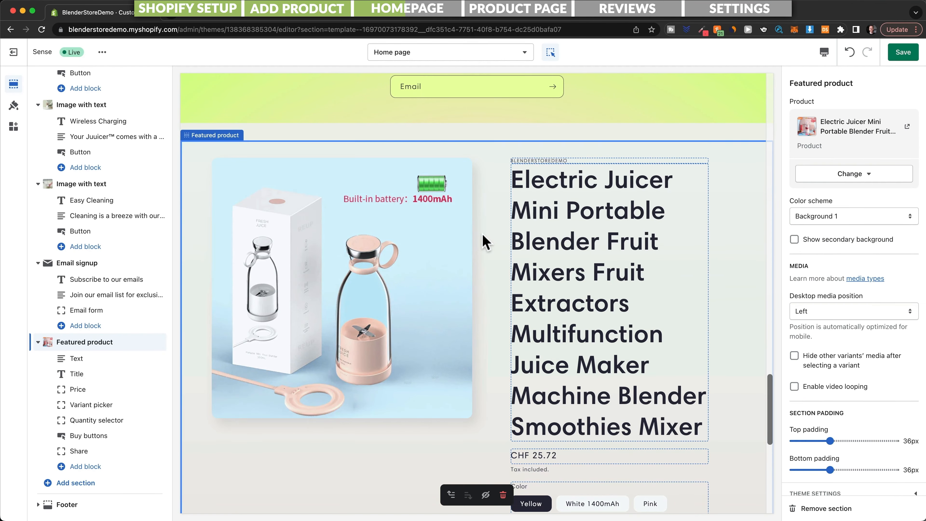
scroll(583, 273, "down", 2)
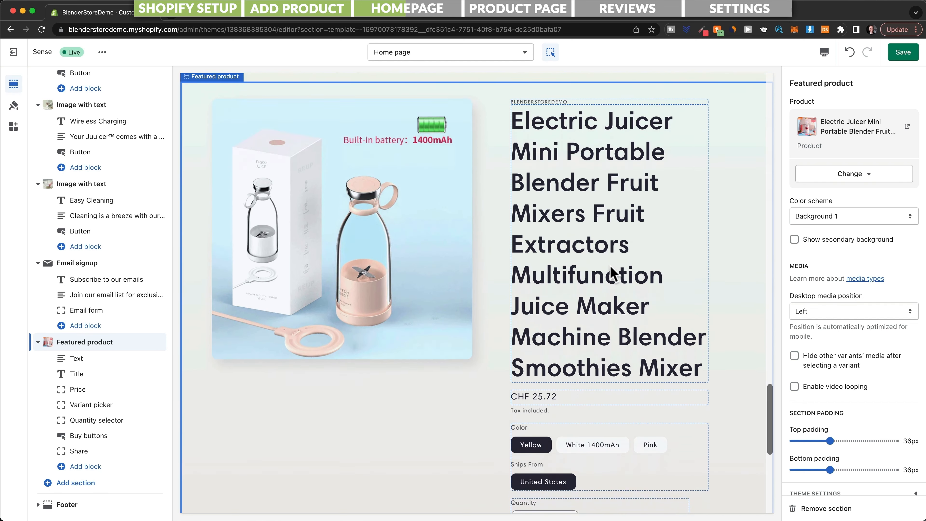
scroll(561, 317, "up", 2)
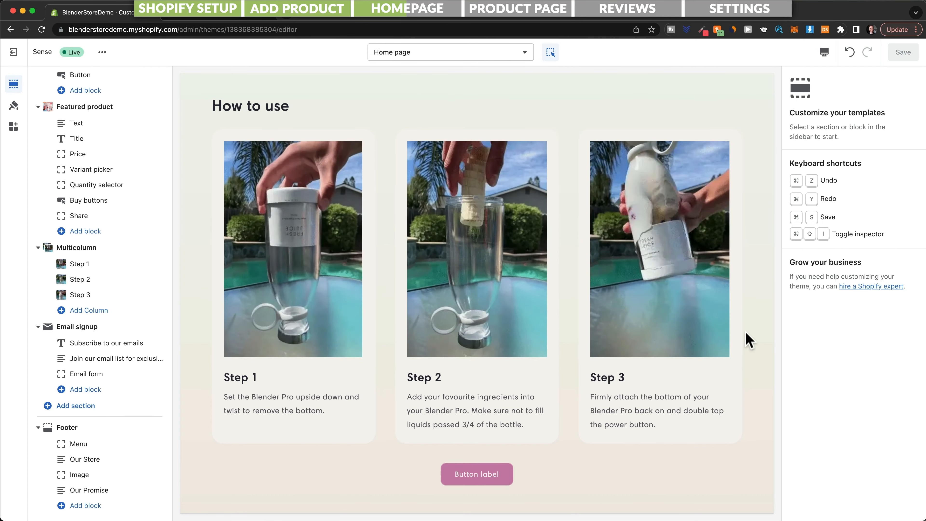
- Add another Multicolumn section to the home page below the email signup section
scroll(646, 318, "up", 1)
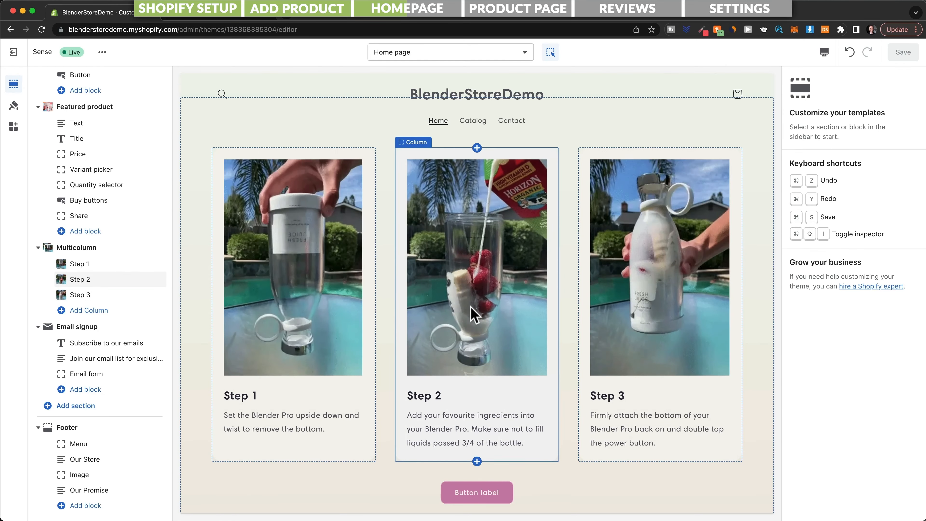
scroll(470, 307, "down", 1)
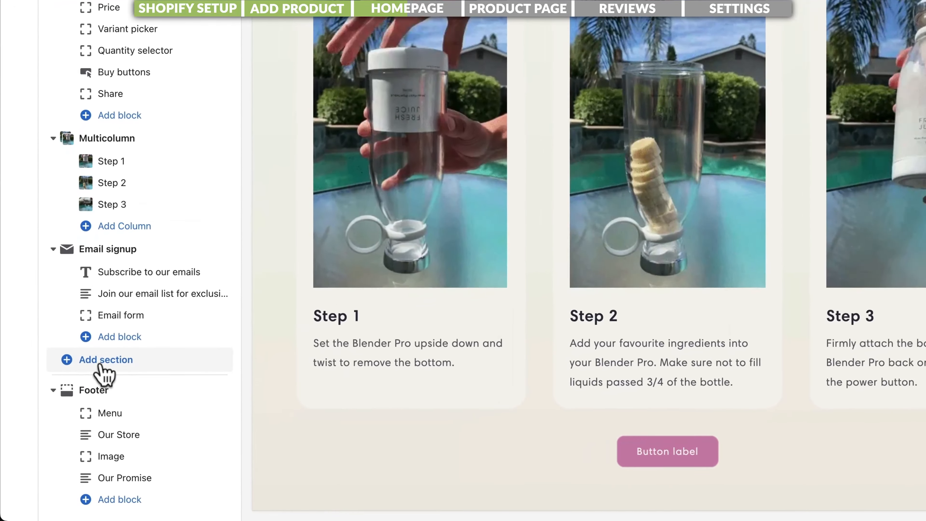
left_click(99, 365)
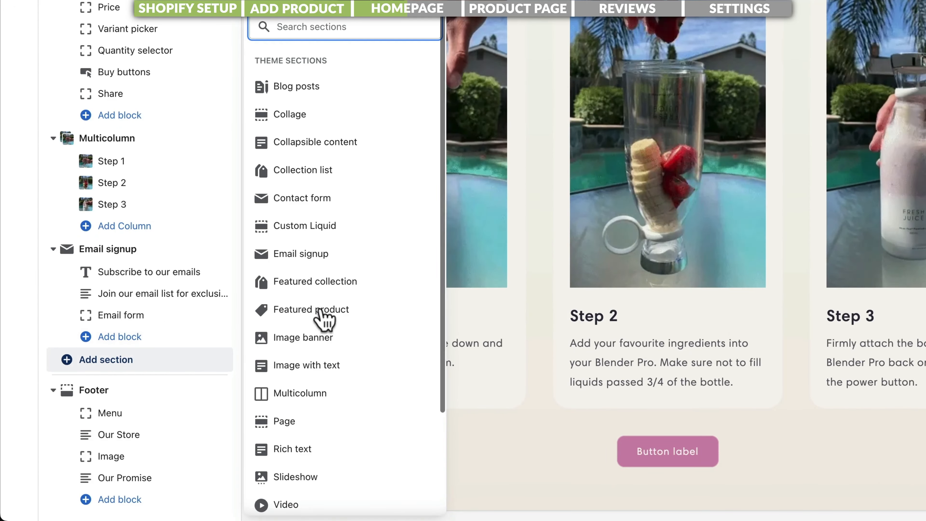
left_click(343, 394)
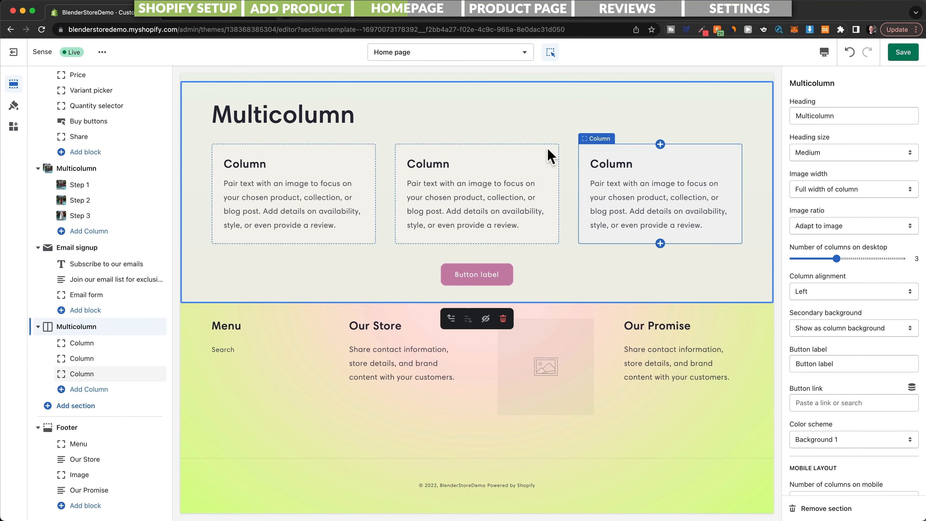
- Add a fourth column to the new Multicolumn section and set its number of columns on desktop to 4
left_click(345, 179)
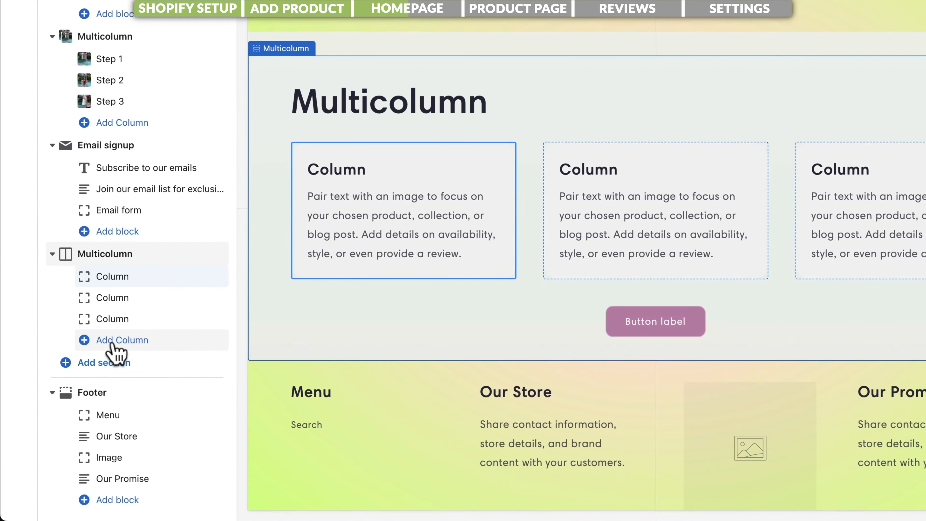
left_click(113, 341)
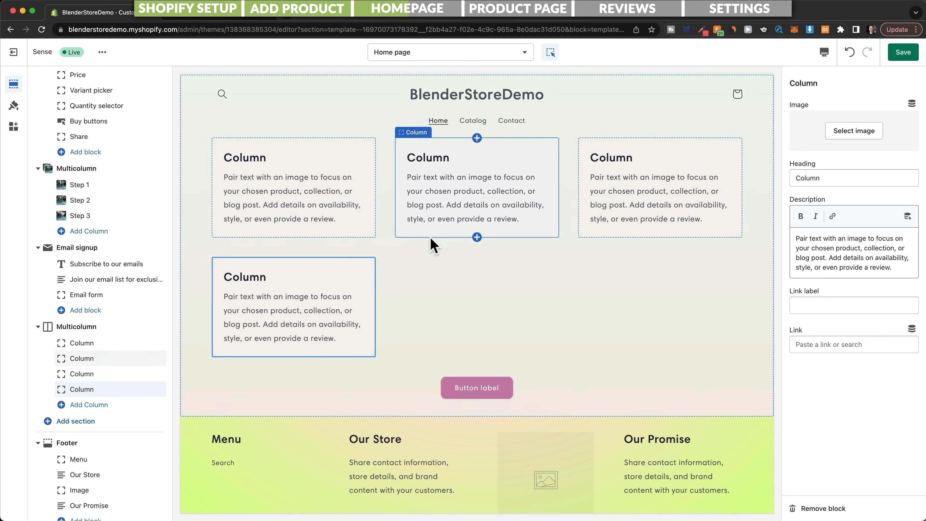
left_click(534, 291)
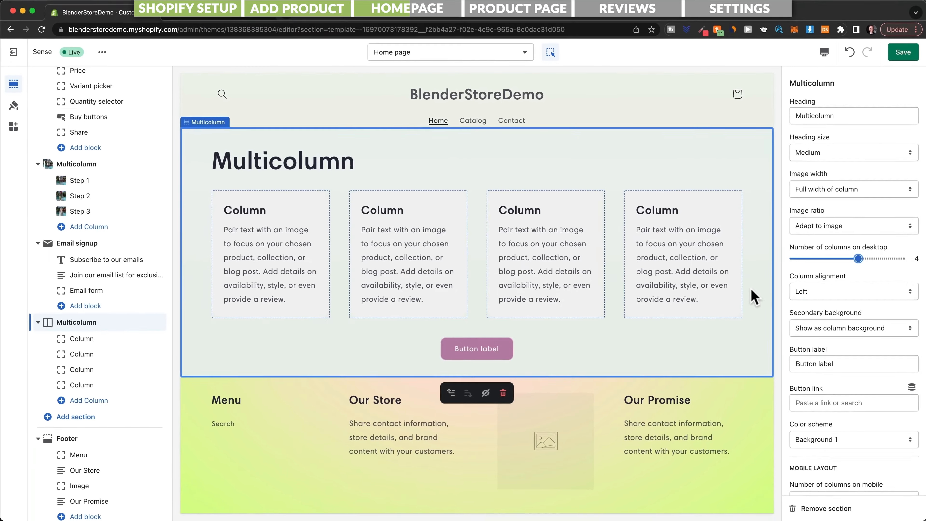
- Change the email signup heading to "Sign up for our email newsletter and get 10% OFF your first order."
scroll(652, 318, "down", 6)
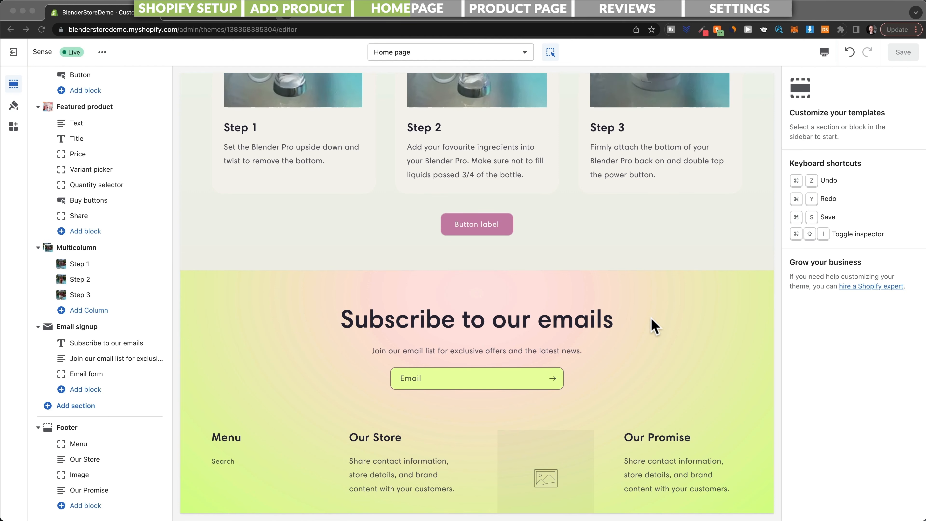
scroll(624, 340, "down", 2)
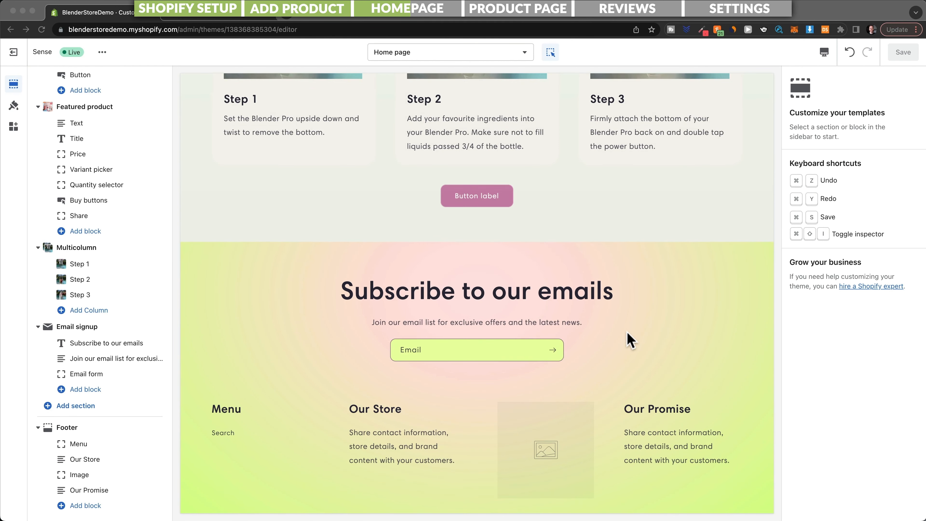
left_click(585, 295)
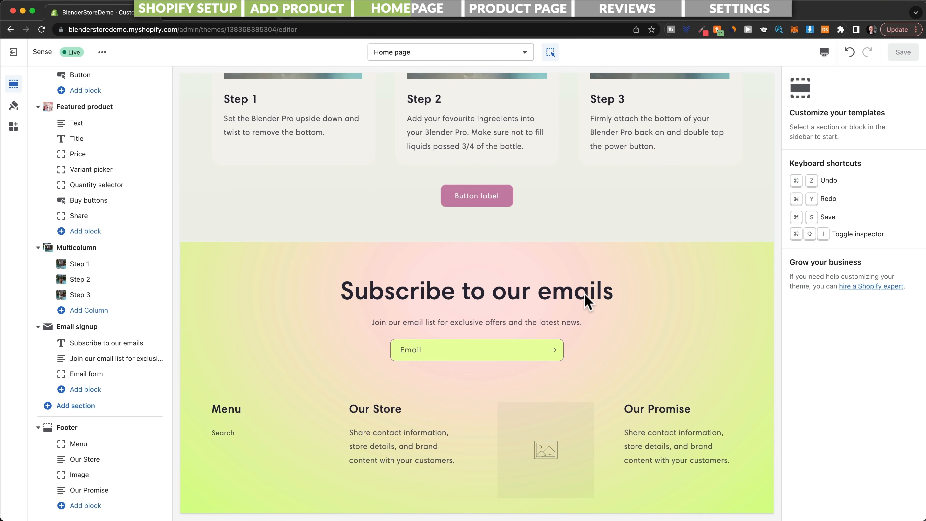
left_click(573, 296)
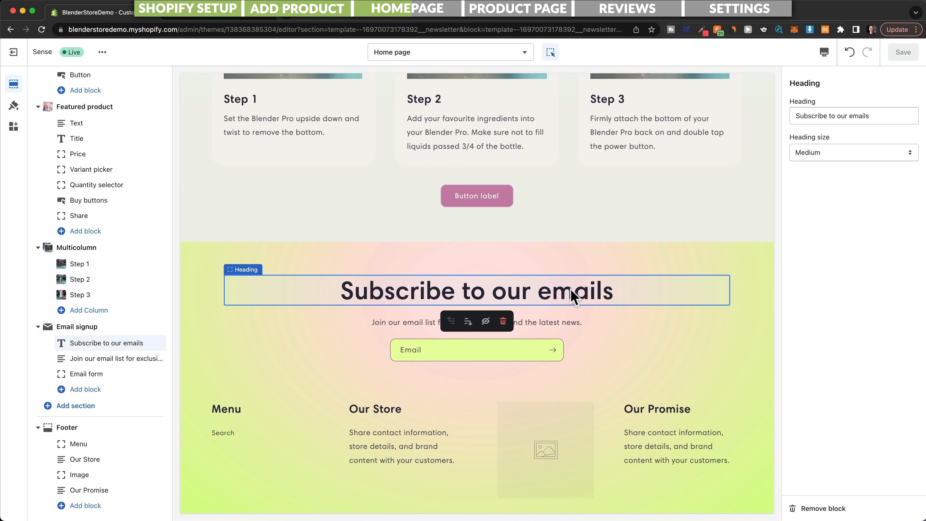
triple_click(883, 115)
type("Sign up for our email newsletter and get 10% OFF your first order.")
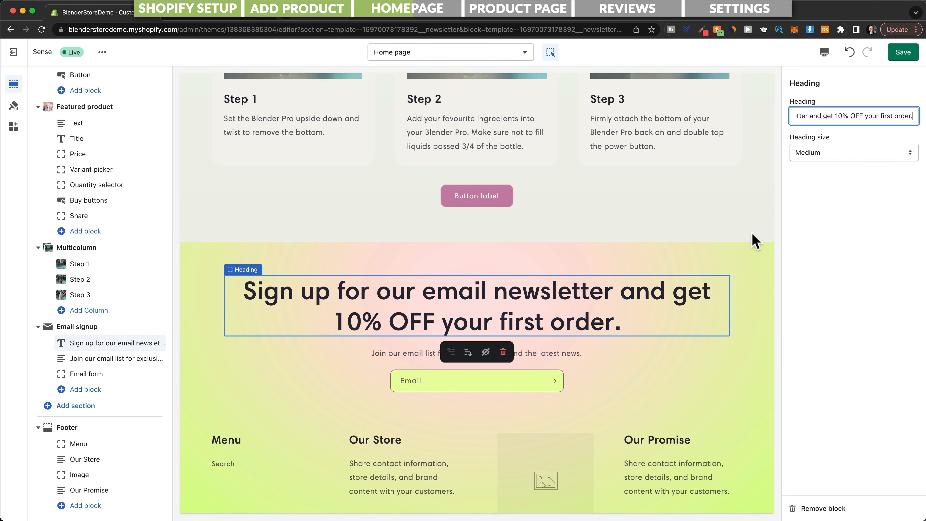
- Set the email signup heading size to Small and delete the subheading below it
left_click(817, 153)
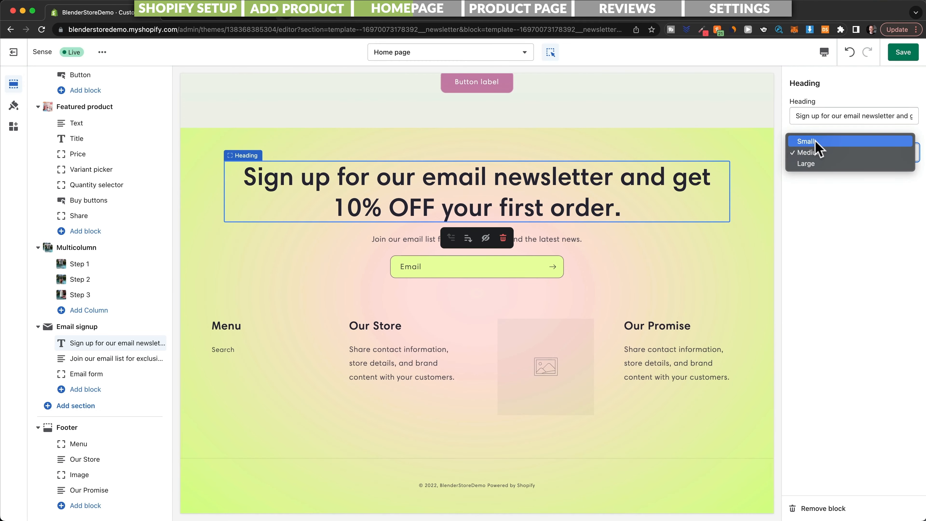
left_click(814, 142)
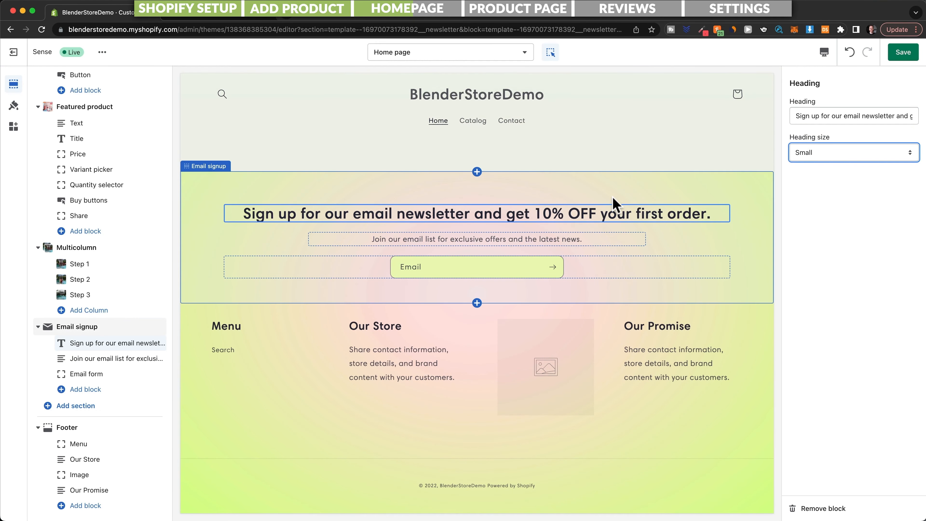
left_click(582, 240)
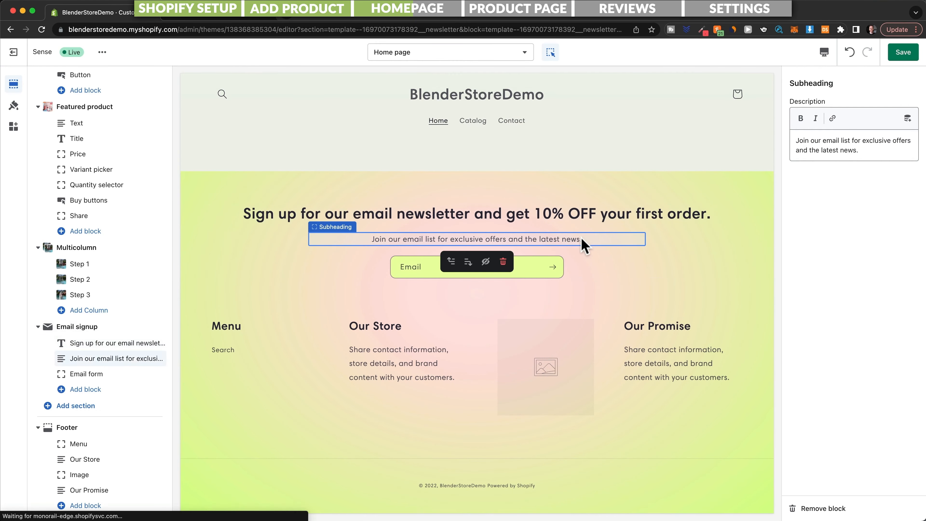
left_click(501, 264)
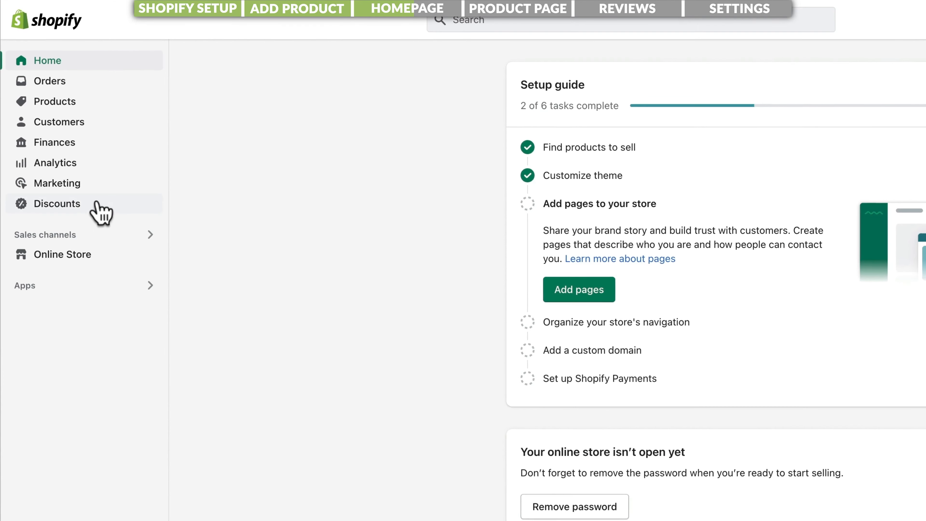
- Open the store's Discounts page in the Shopify admin and look through the discount types available for a new discount
left_click(75, 206)
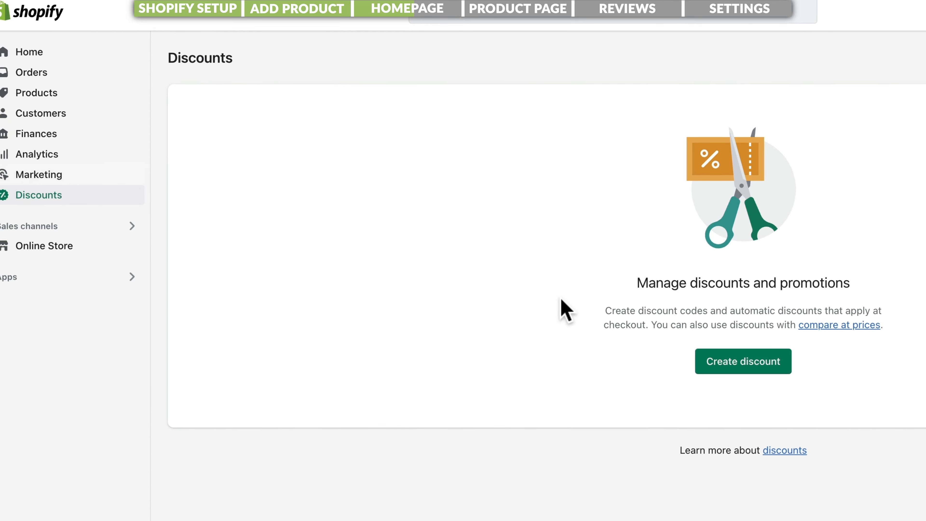
left_click(761, 369)
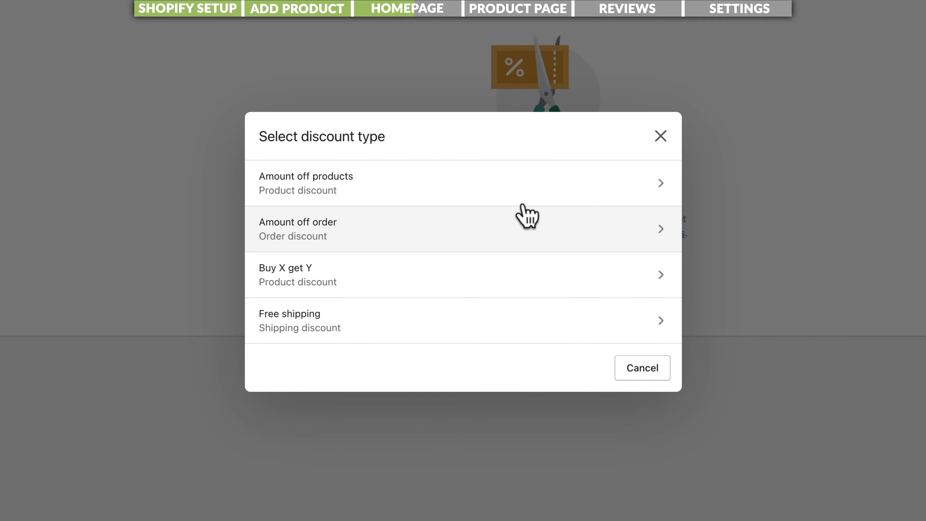
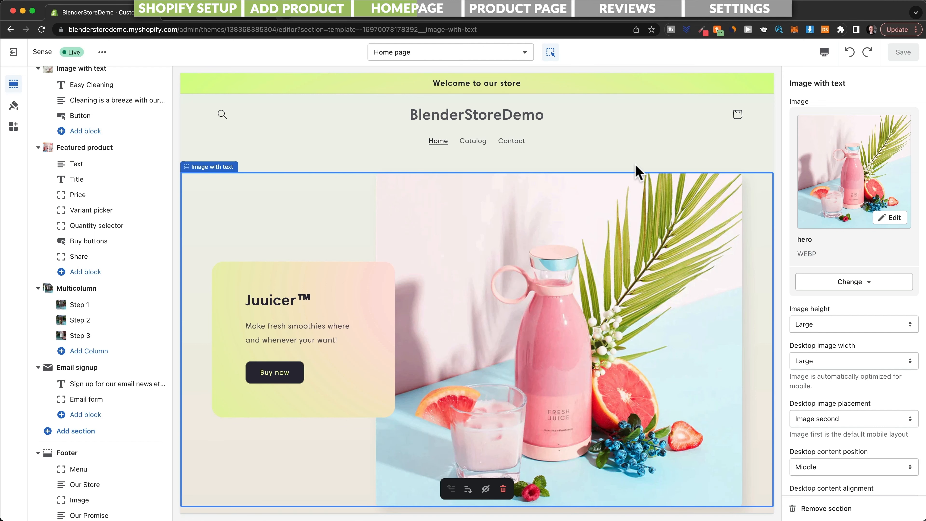
- Switch to Canva and create a new custom-size design of 1000 × 300 px for the store logo
left_click(196, 13)
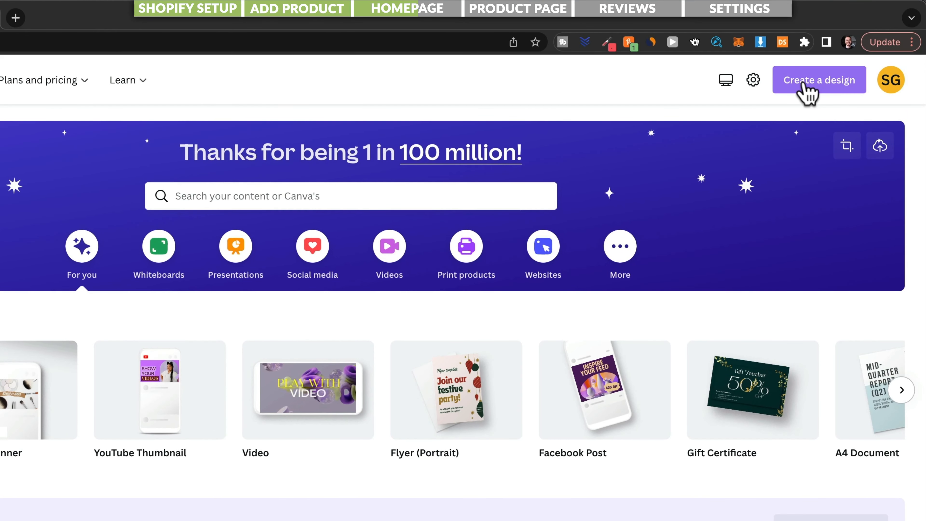
left_click(804, 84)
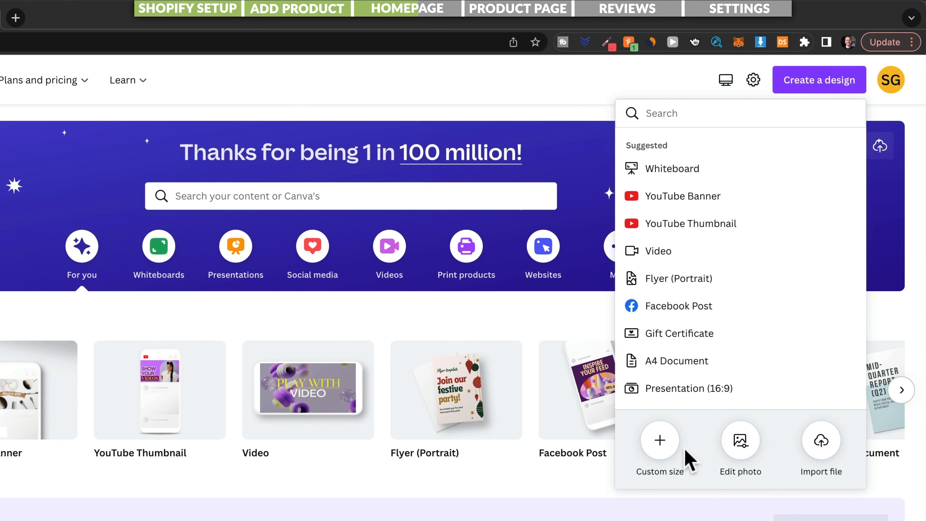
left_click(666, 451)
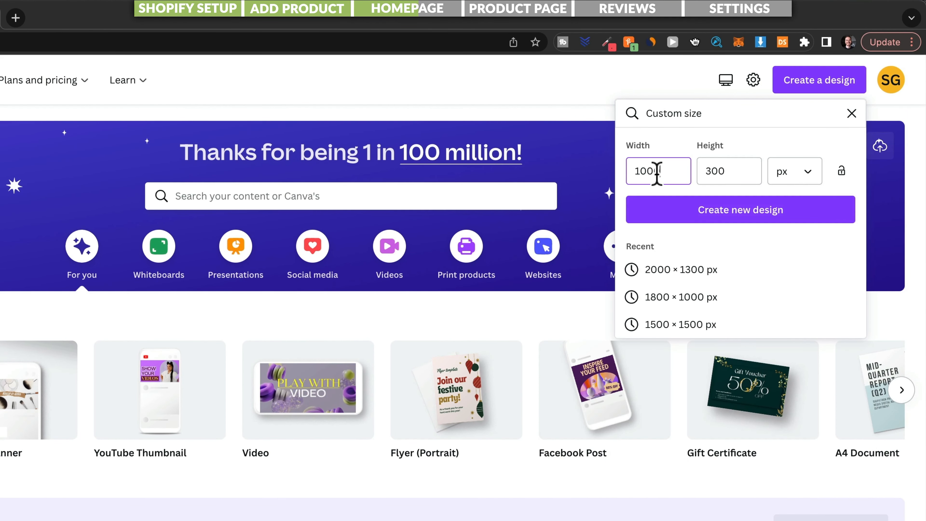
left_click_drag(672, 169, 626, 170)
left_click(743, 171)
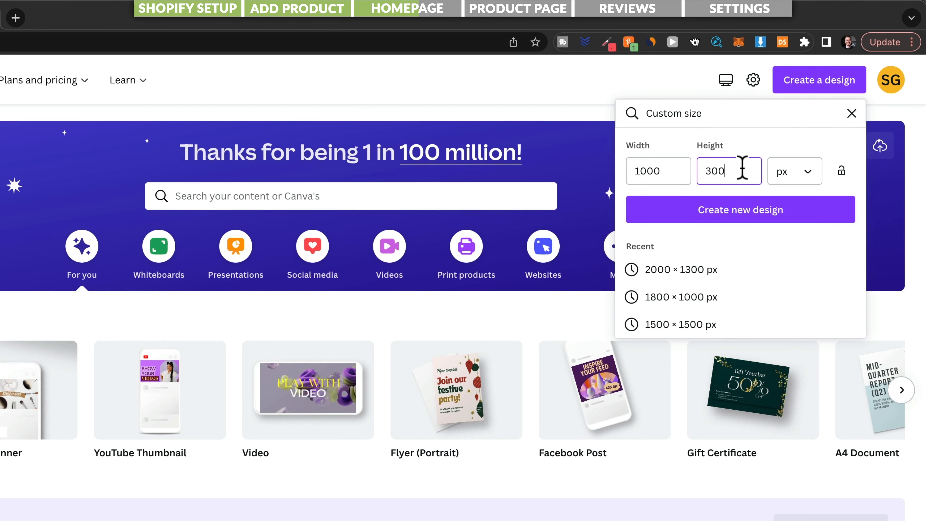
left_click_drag(743, 170, 692, 171)
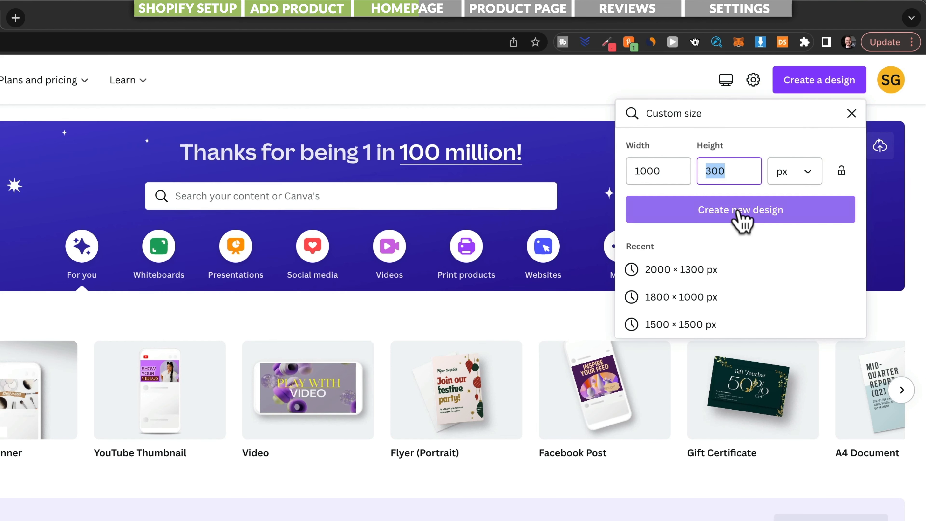
left_click(743, 219)
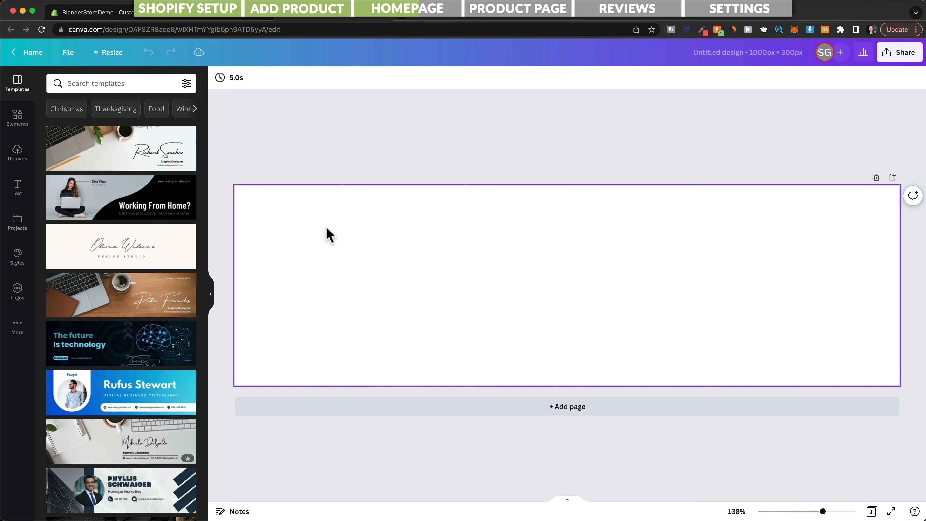
- Add the recently used "Baked Fresh" font combination to the blank logo design
left_click(18, 188)
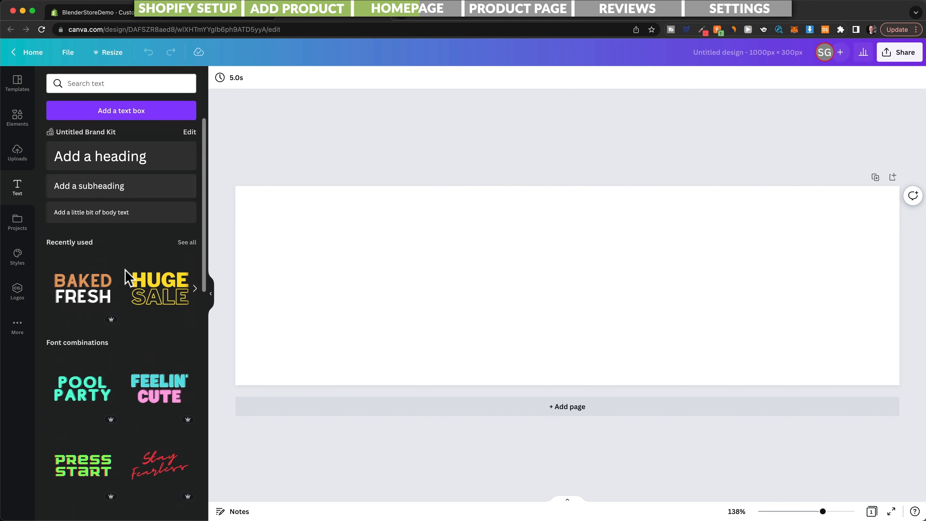
scroll(132, 328, "down", 7)
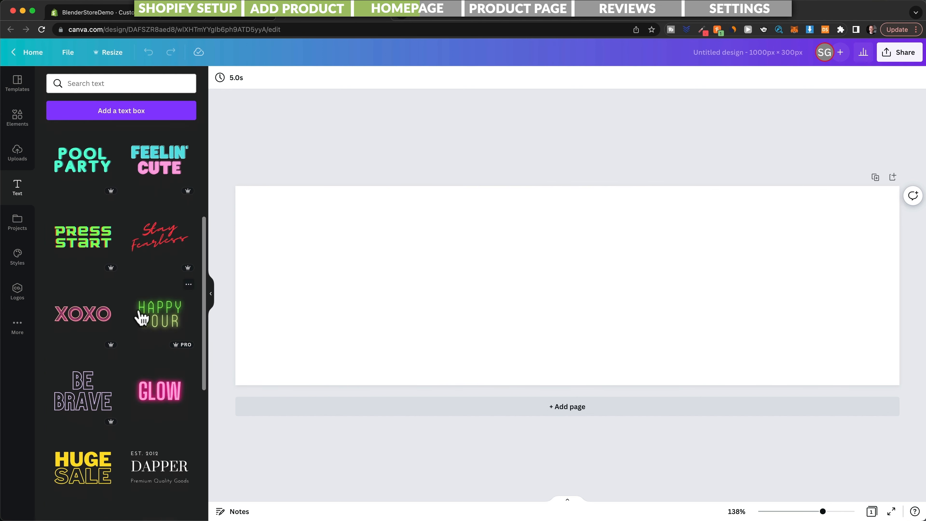
scroll(138, 312, "up", 5)
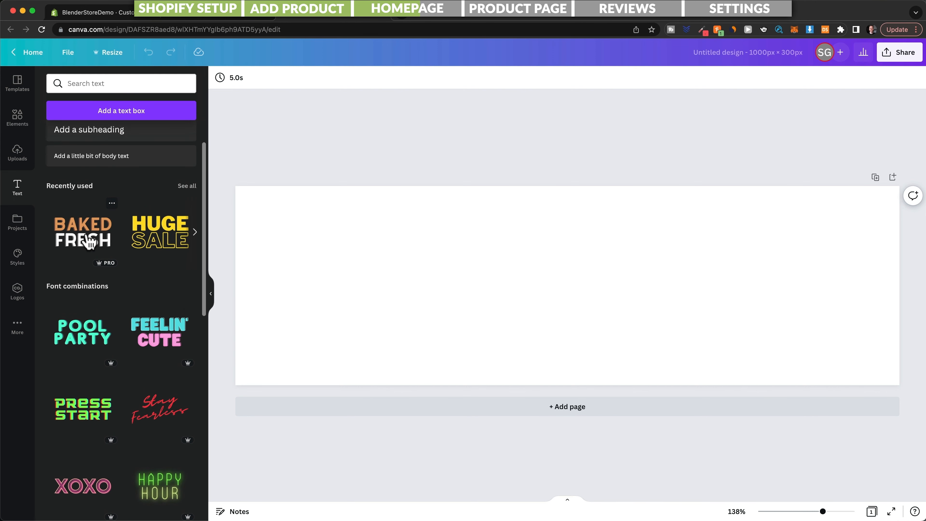
left_click(88, 241)
- Delete the BAKED line of the text and replace FRESH with JUUICER, filling the width of the canvas
left_click(576, 260)
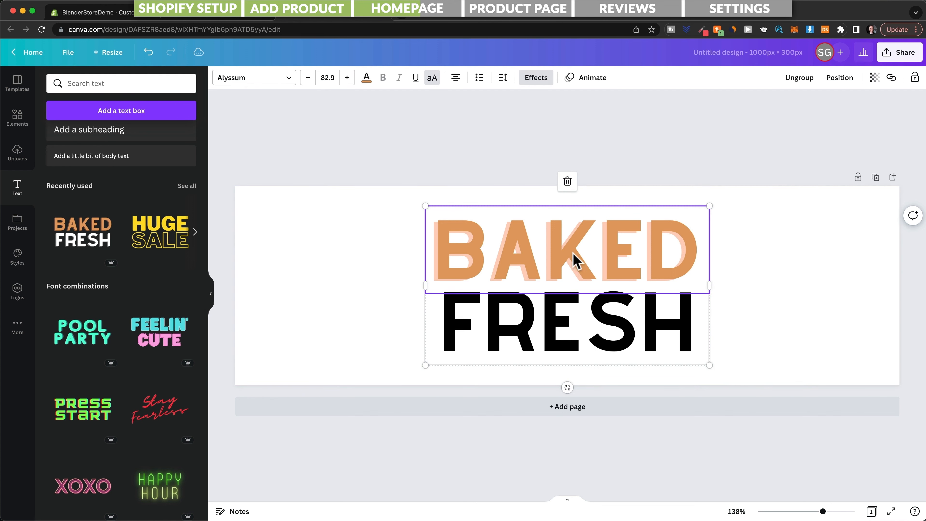
key("Delete")
double_click(577, 316)
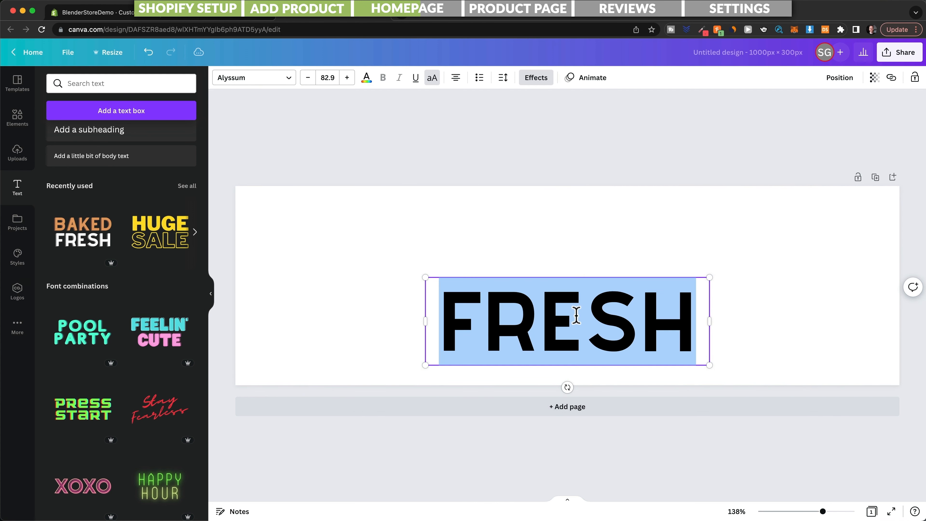
type("JUUICER")
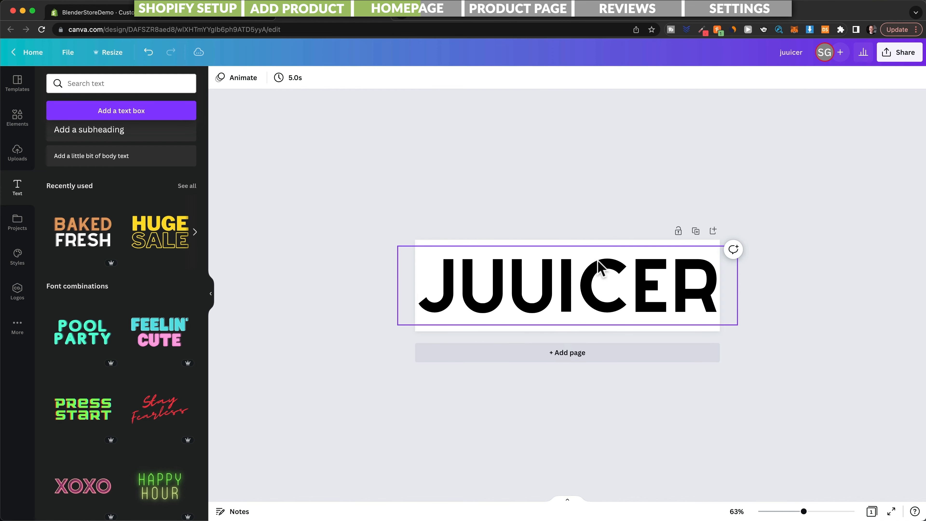
scroll(598, 301, "up", 5)
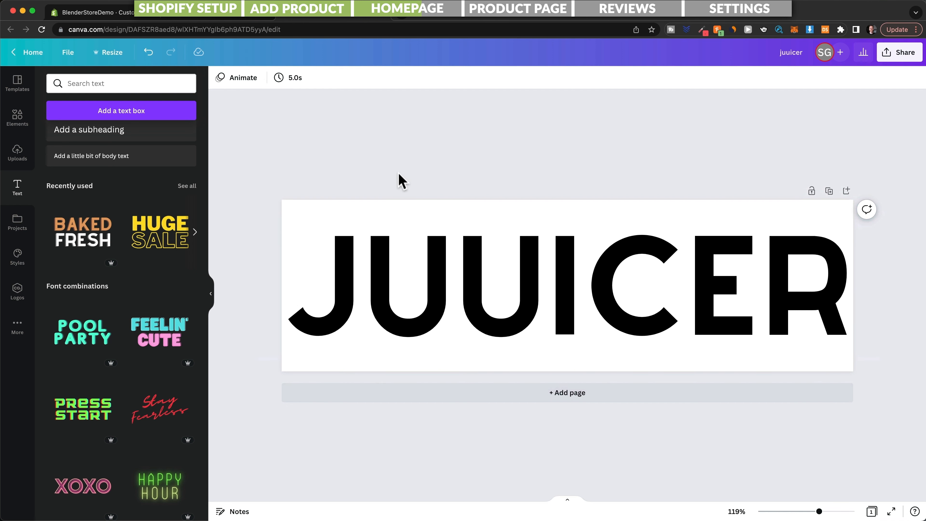
- Add a plain square shape from the Lines & Shapes collection to the logo design
left_click(18, 122)
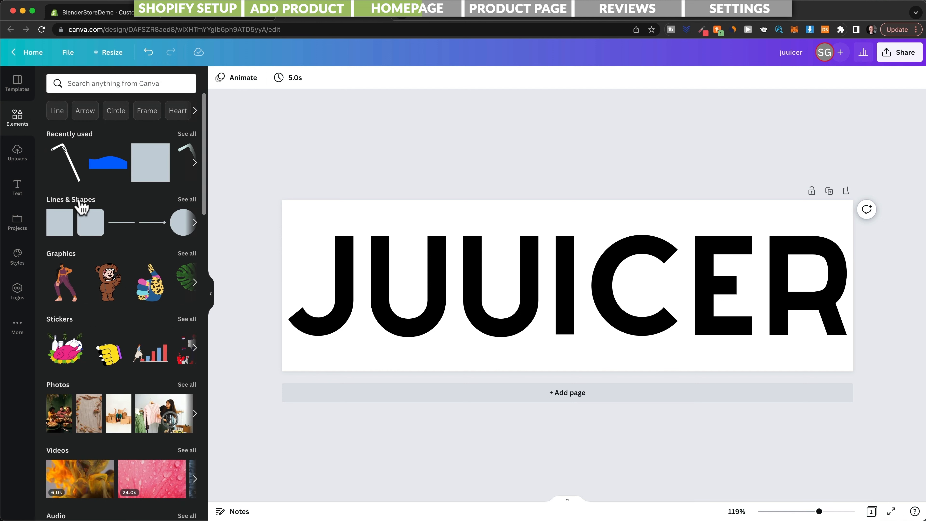
left_click(186, 202)
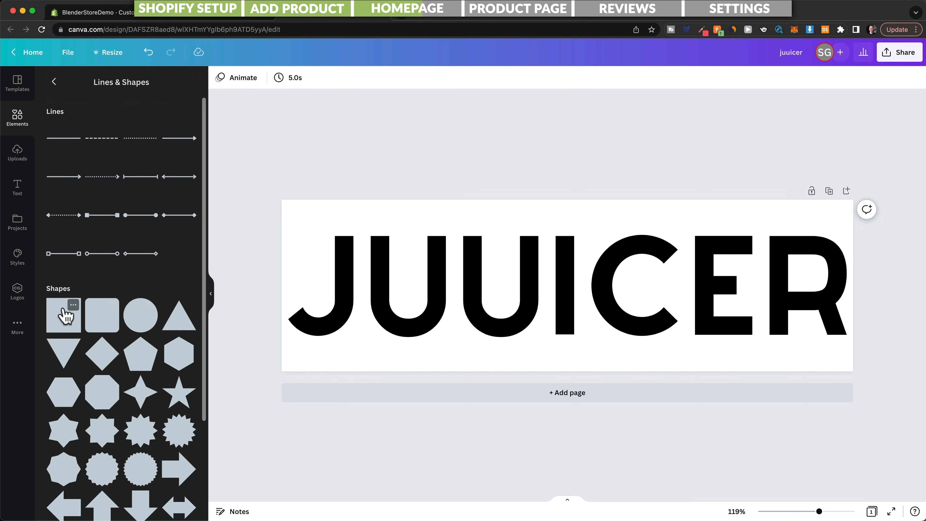
left_click(73, 314)
left_click(608, 408)
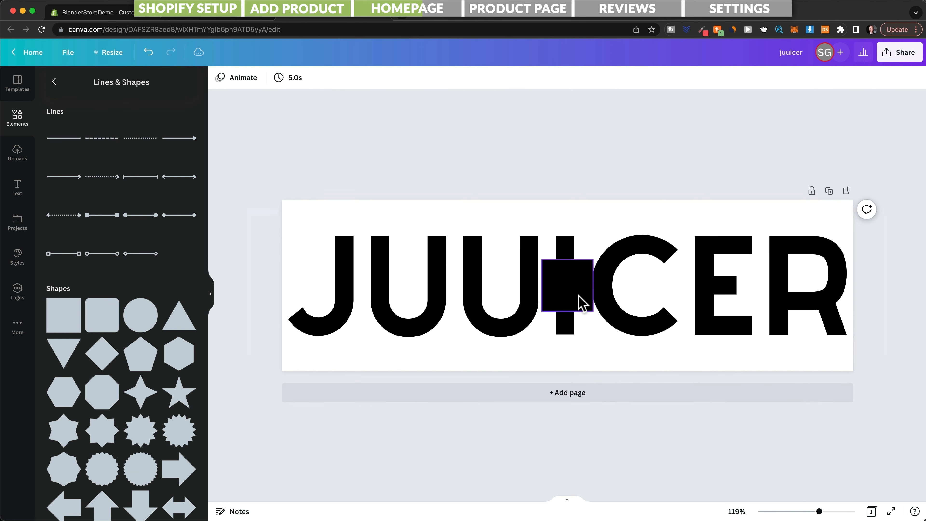
- Recolor the square to light red and fit it inside the first U of JUUICER
left_click(579, 302)
left_click(271, 78)
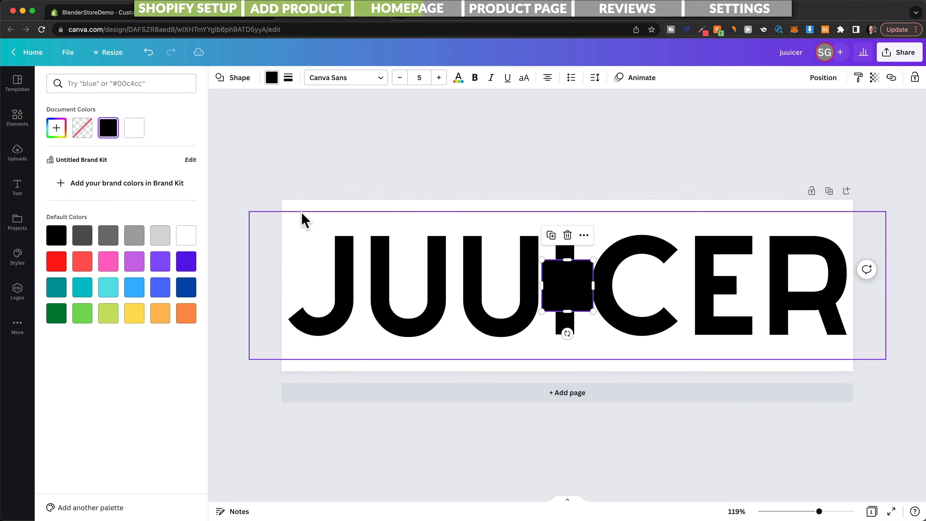
left_click(82, 262)
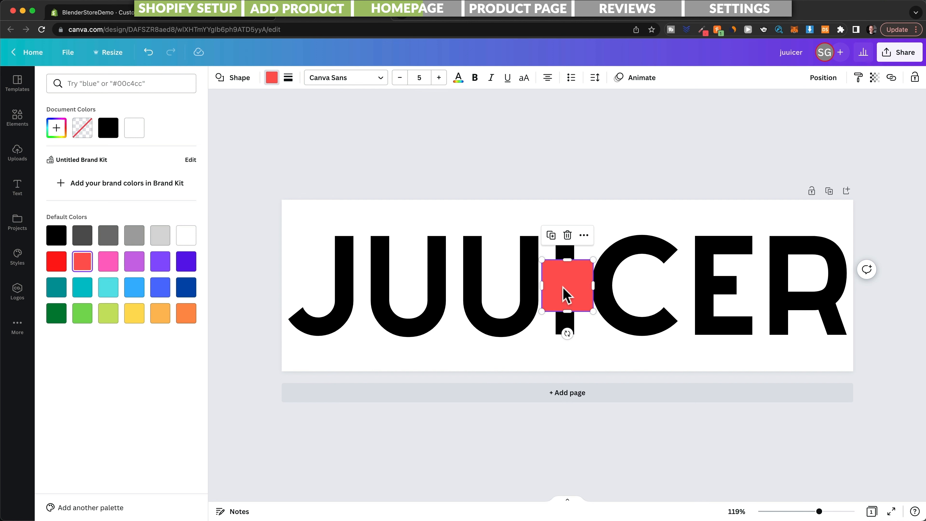
left_click_drag(564, 294, 410, 319)
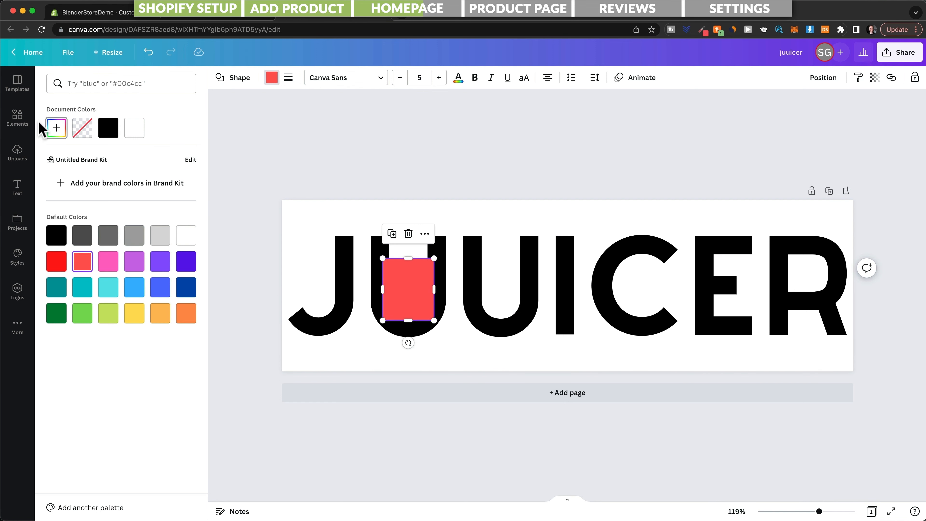
- Search the design elements for "wave" and add the solid blue wave graphic to the logo
left_click(17, 118)
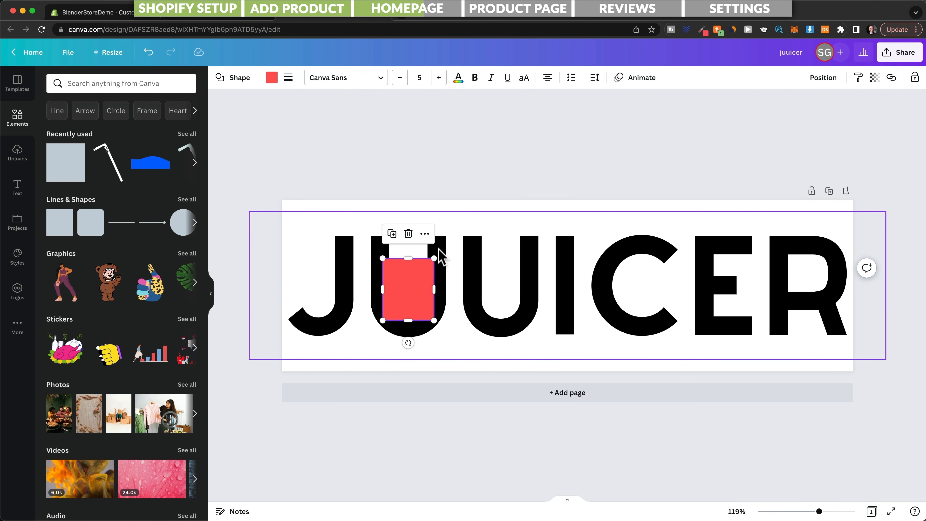
left_click(124, 84)
type("wwave")
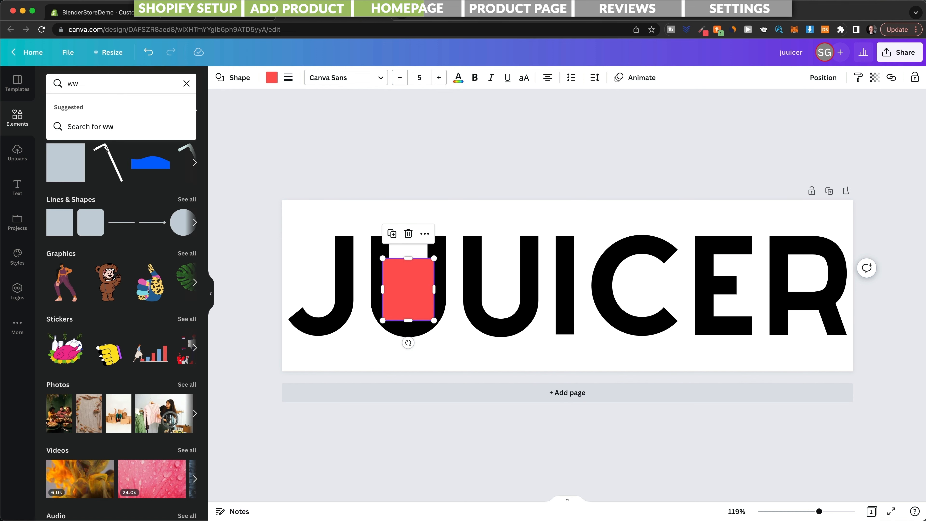
key("BackSpace")
type("ave")
key("Return")
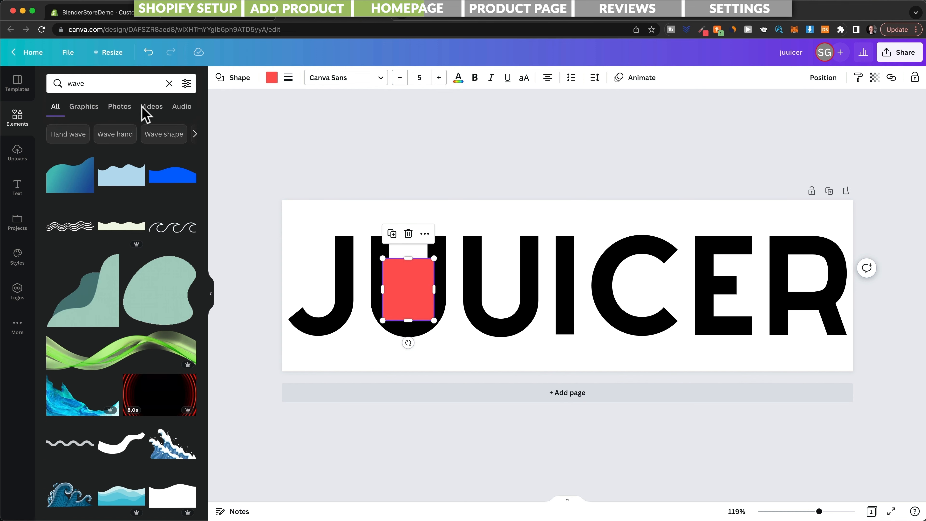
left_click(175, 188)
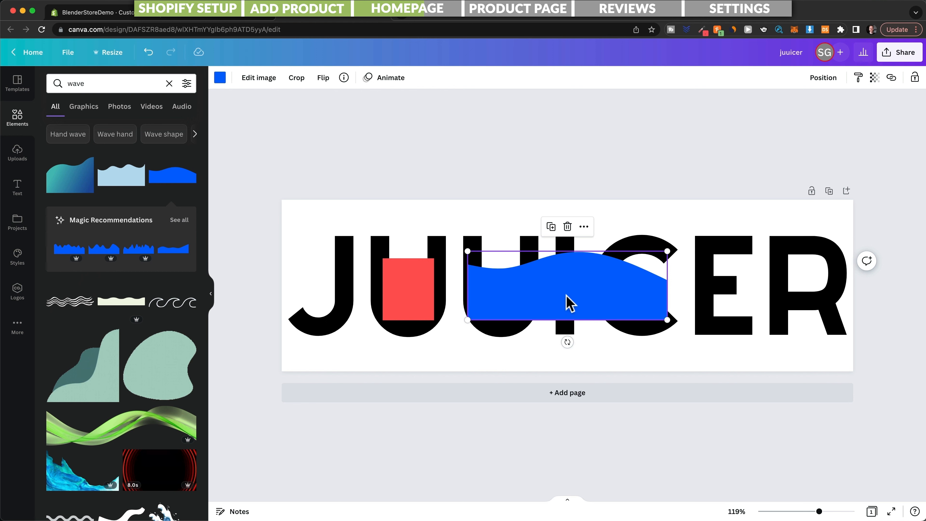
- Shrink the wave, place it along the upper edge of the red square in the first U, and recolor it light red
left_click_drag(569, 303, 540, 305)
left_click_drag(636, 312, 439, 268)
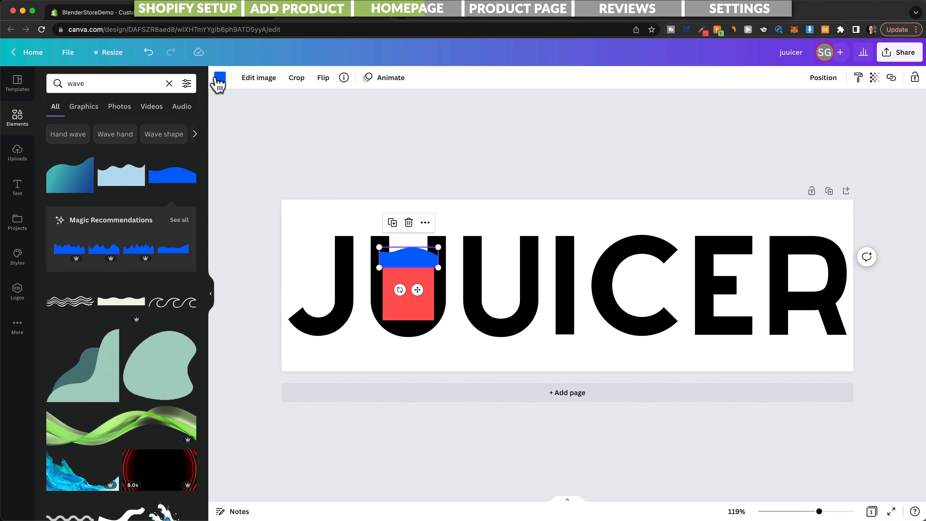
left_click(220, 77)
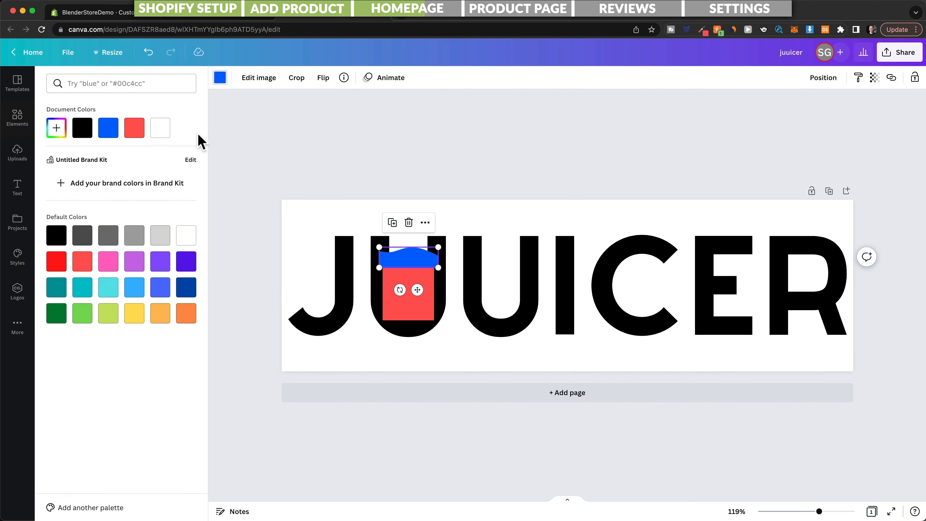
left_click(134, 127)
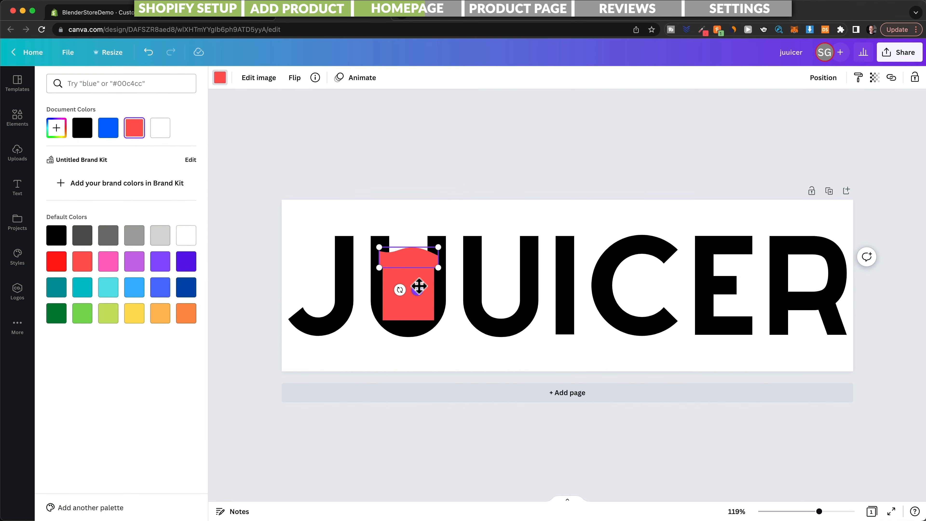
- Duplicate the red wave and square together and place the copy inside the second U of JUUICER
left_click(428, 314, "shift")
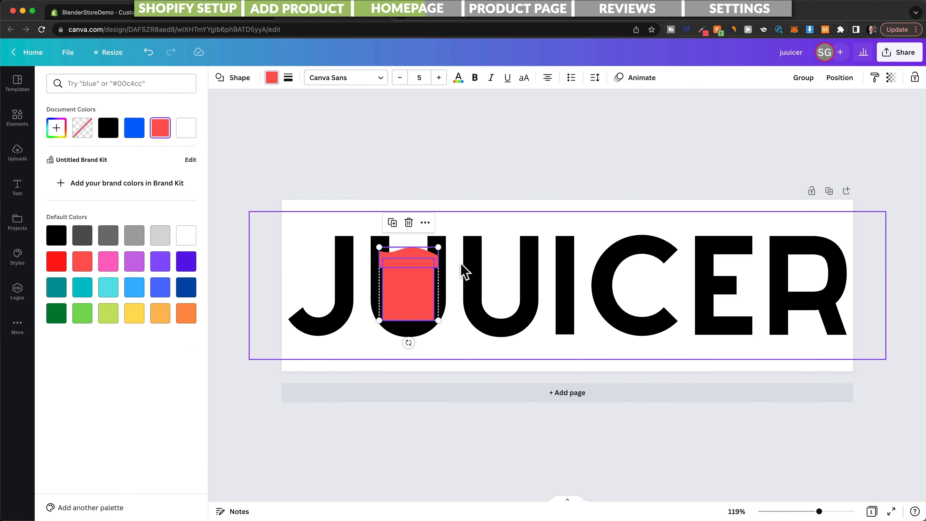
left_click_drag(414, 310, 498, 295)
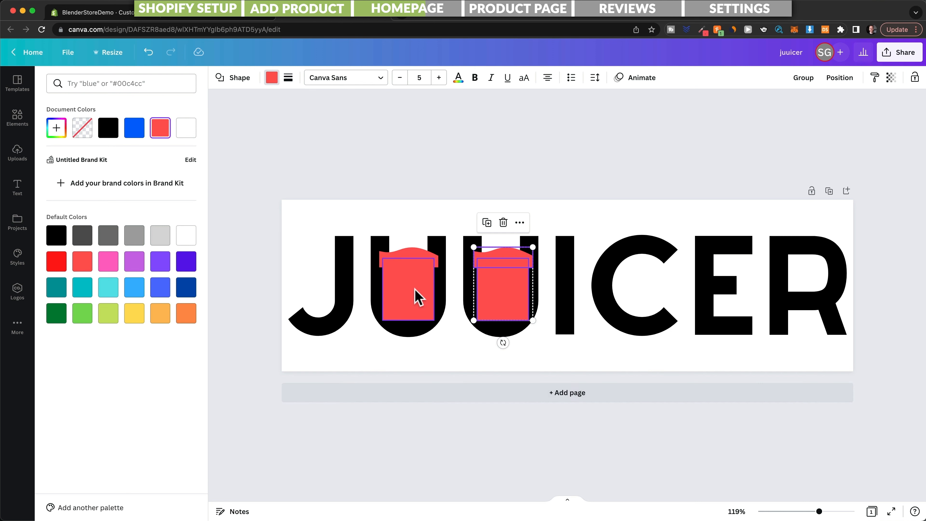
left_click(419, 280)
- Recolor the copied square and wave in the second U to yellow
left_click(516, 276)
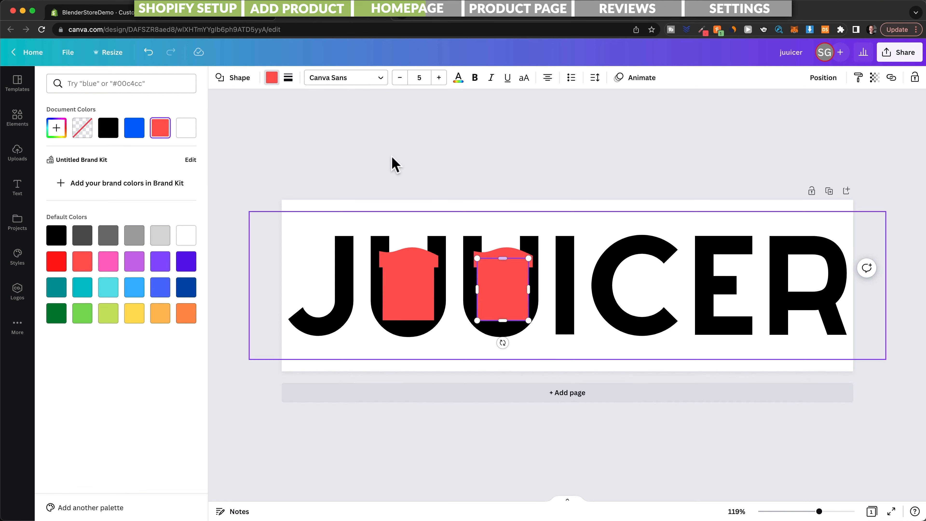
left_click(271, 86)
left_click(275, 86)
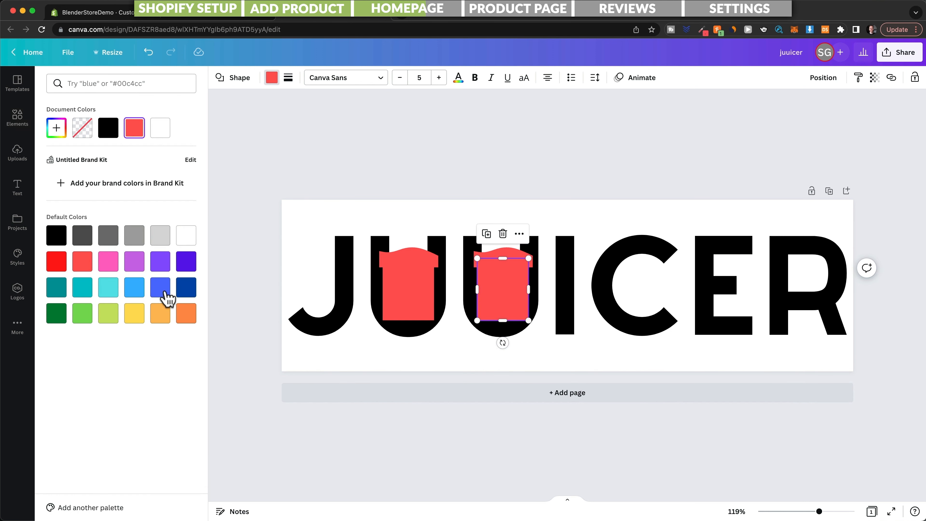
left_click(139, 316)
left_click(514, 253)
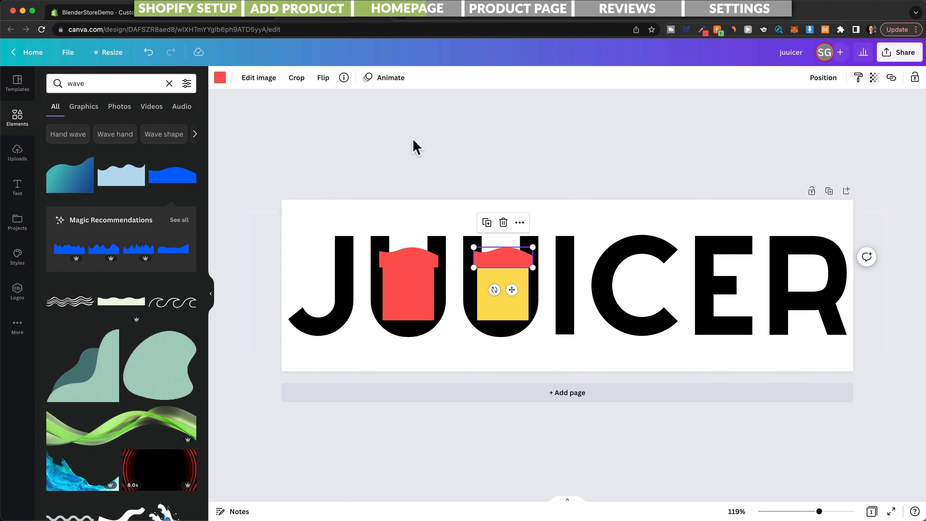
left_click(220, 77)
left_click(138, 314)
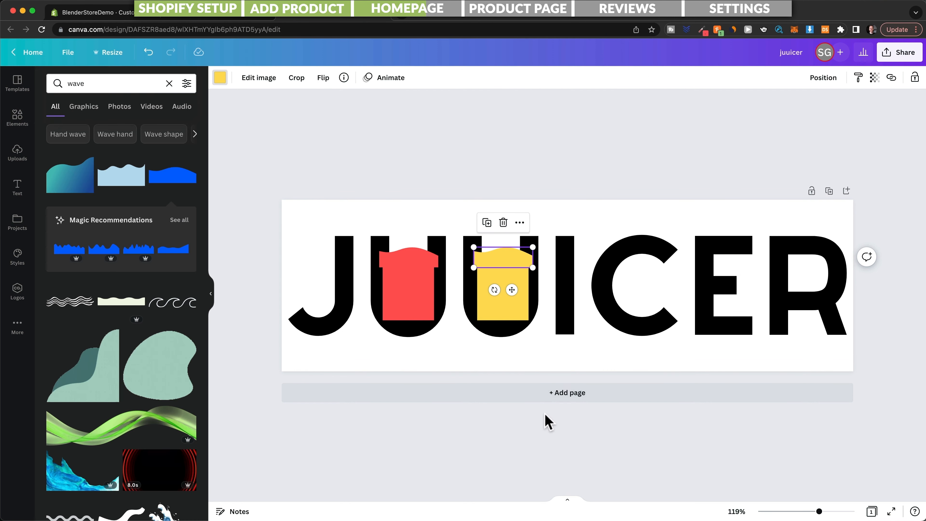
left_click(441, 422)
- Send the red wave and square backward behind the JUUICER text so they fill the inside of the first U
left_click(404, 253)
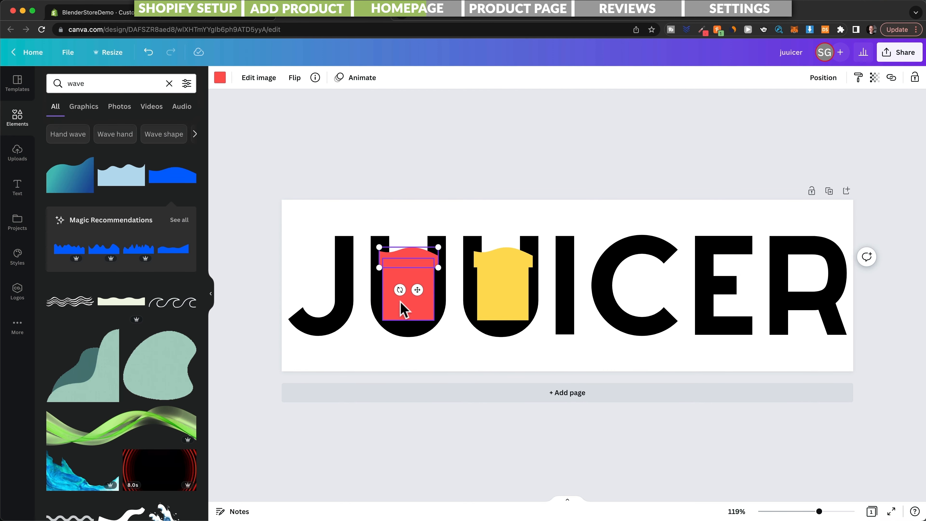
left_click(421, 284, "shift")
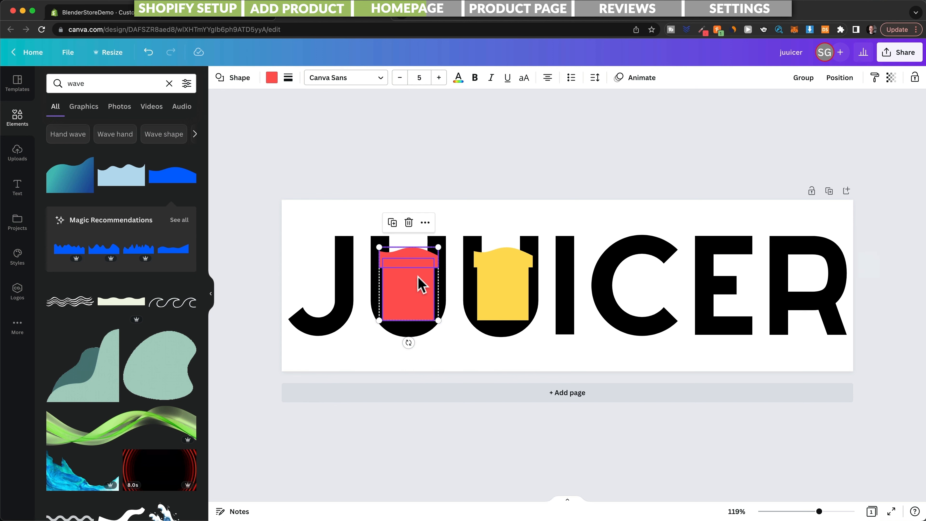
left_click(838, 84)
left_click(810, 107)
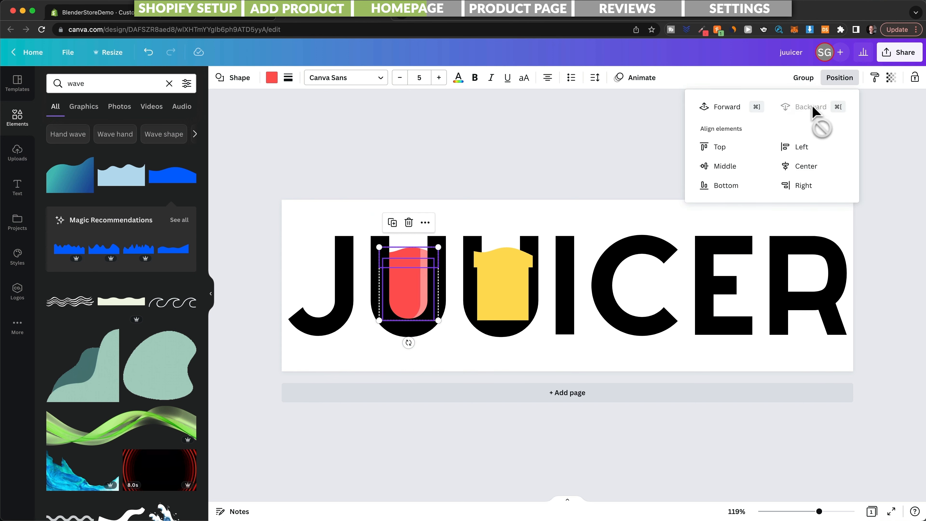
key("Escape")
- Send the yellow wave and square backward behind the text so they fill the inside of the second U
left_click(509, 272)
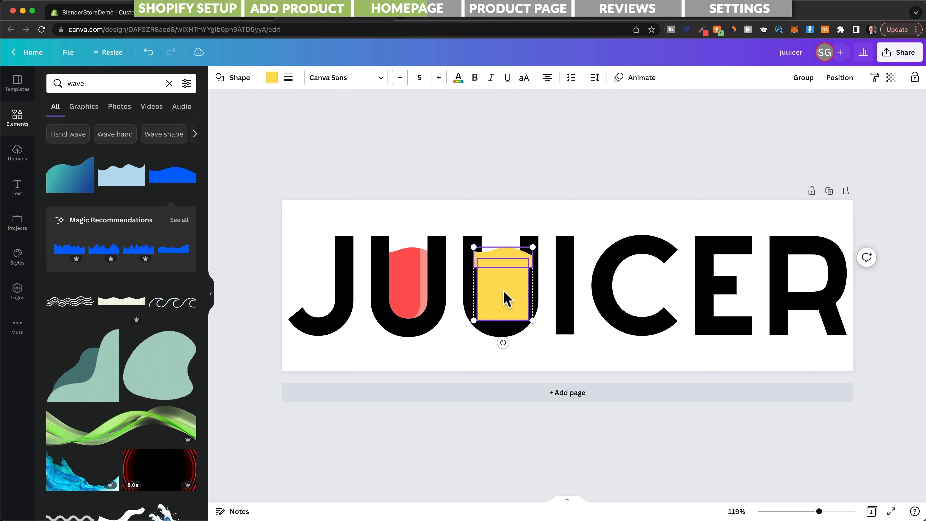
left_click(840, 82)
left_click(815, 110)
left_click(559, 145)
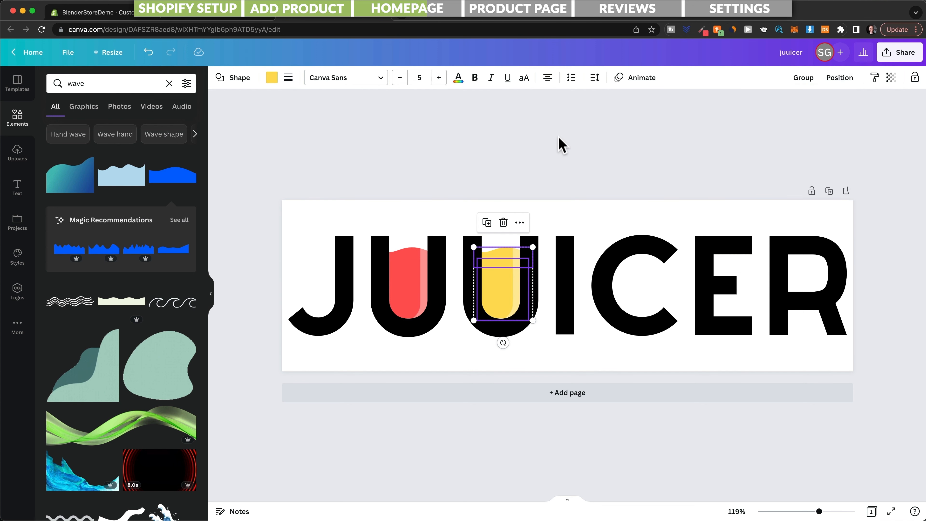
left_click(572, 141)
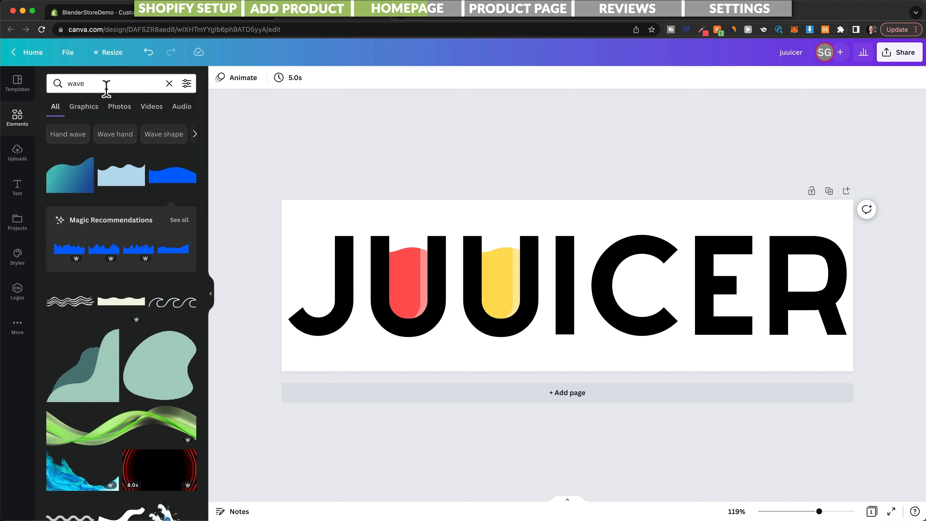
- Search the design elements for "straw" and add the solid bent straw graphic to the logo
left_click(52, 83)
type("straw")
key("Return")
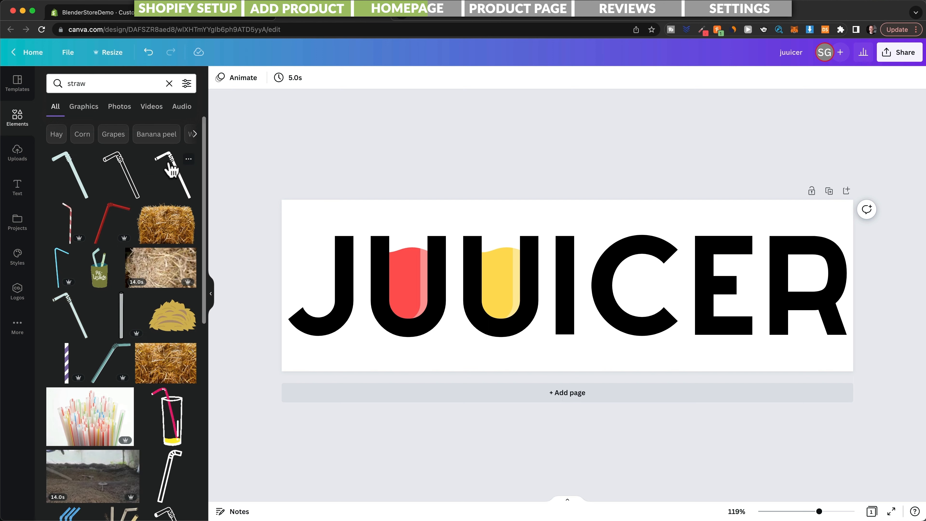
left_click(172, 173)
- Shrink the straw, flip it horizontally, rotate it nearly upright, and stand it in the first U
left_click_drag(584, 298, 439, 250)
left_click(327, 84)
left_click(353, 104)
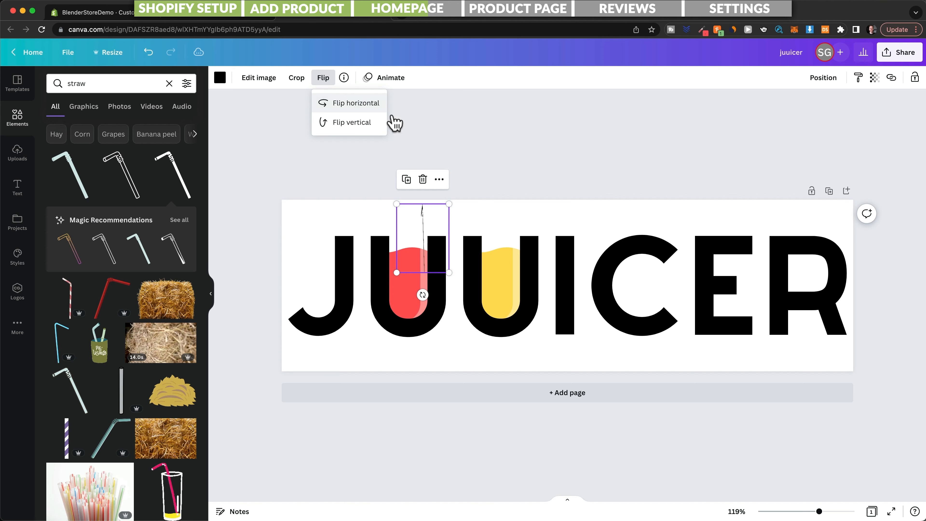
left_click_drag(420, 293, 443, 290)
left_click_drag(436, 216, 497, 221)
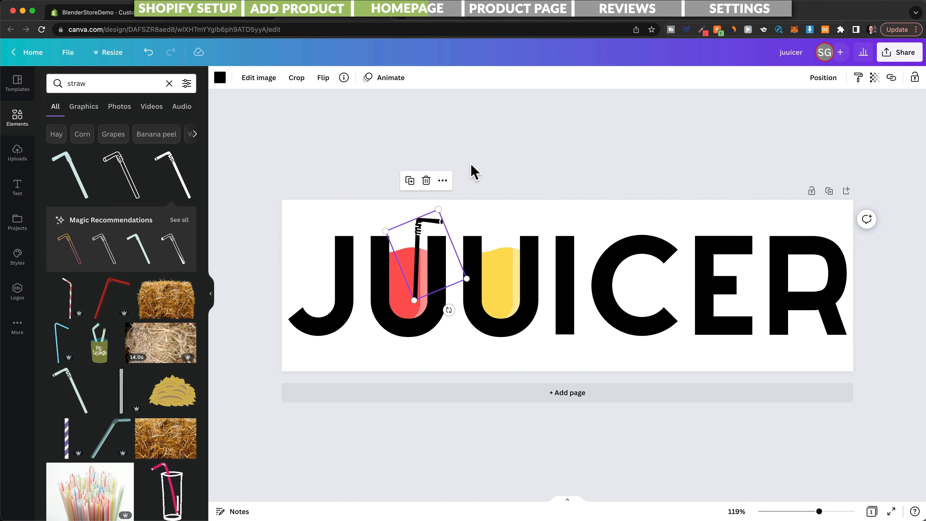
left_click(472, 167)
- Duplicate the straw into the second U, bent toward the first one, and send both straws behind the juice shapes
left_click(429, 219)
key("ctrl+d")
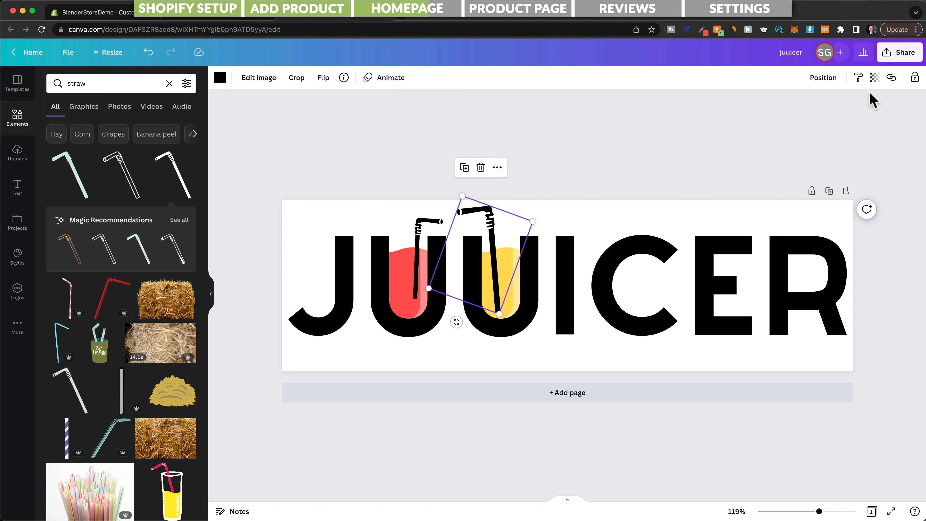
left_click(823, 77)
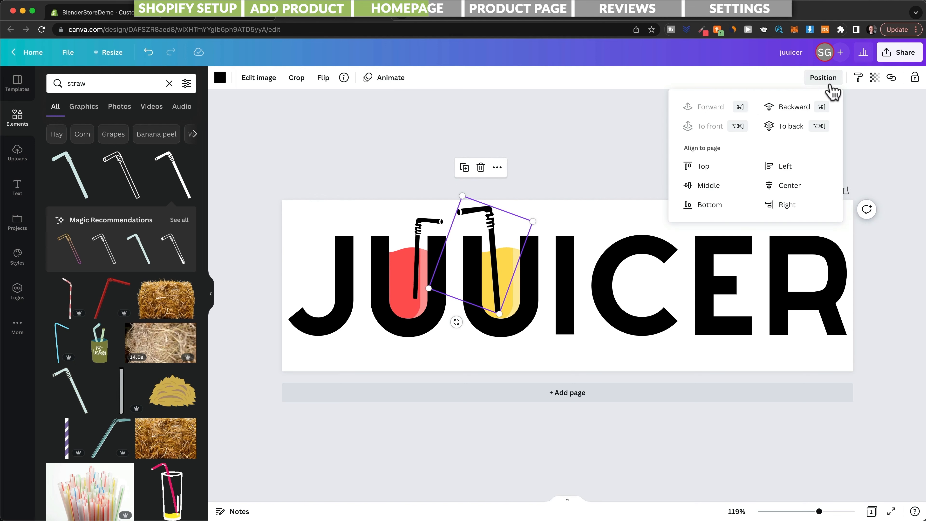
left_click(797, 110)
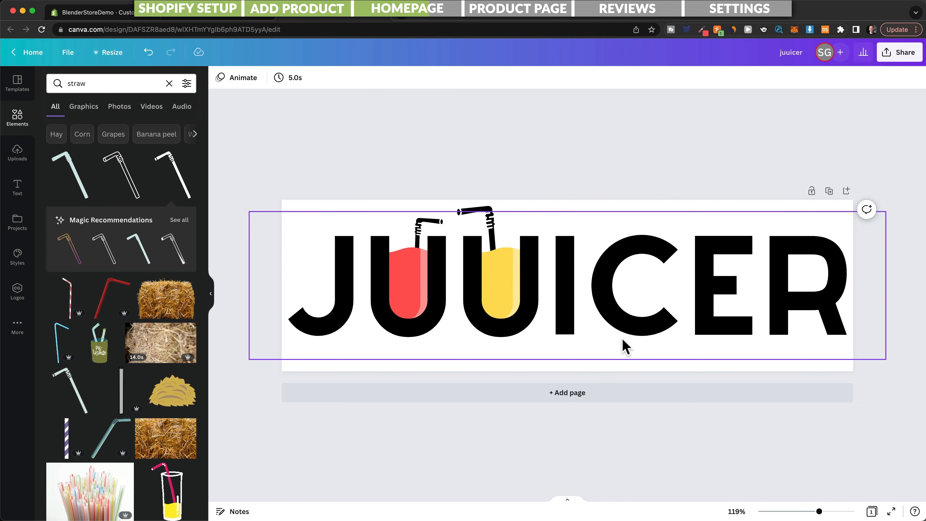
scroll(619, 319, "down", 3)
scroll(619, 318, "down", 1)
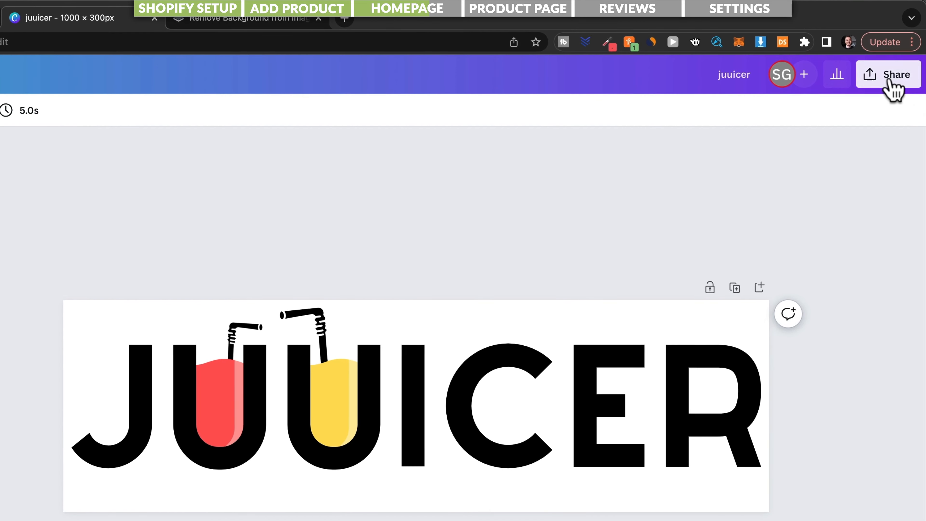
- Download the logo as a PNG at size 1 with a transparent background
left_click(901, 55)
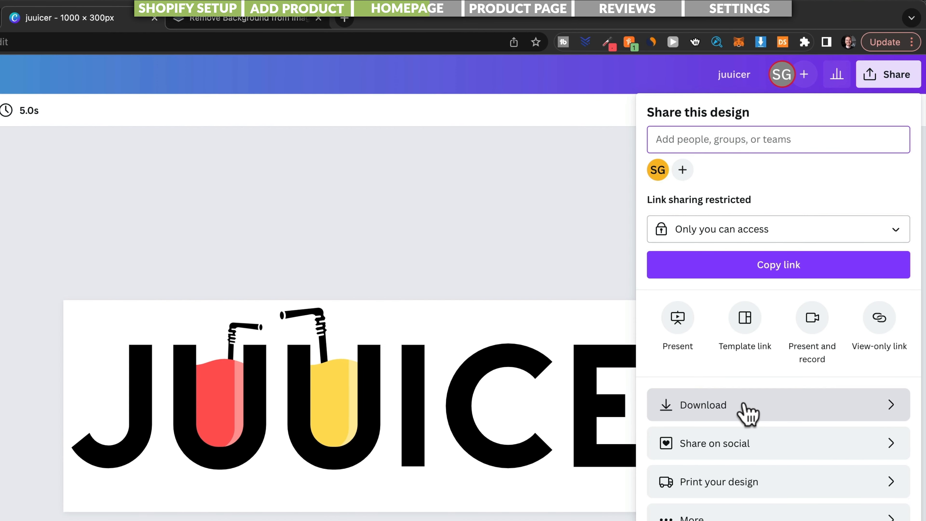
left_click(747, 410)
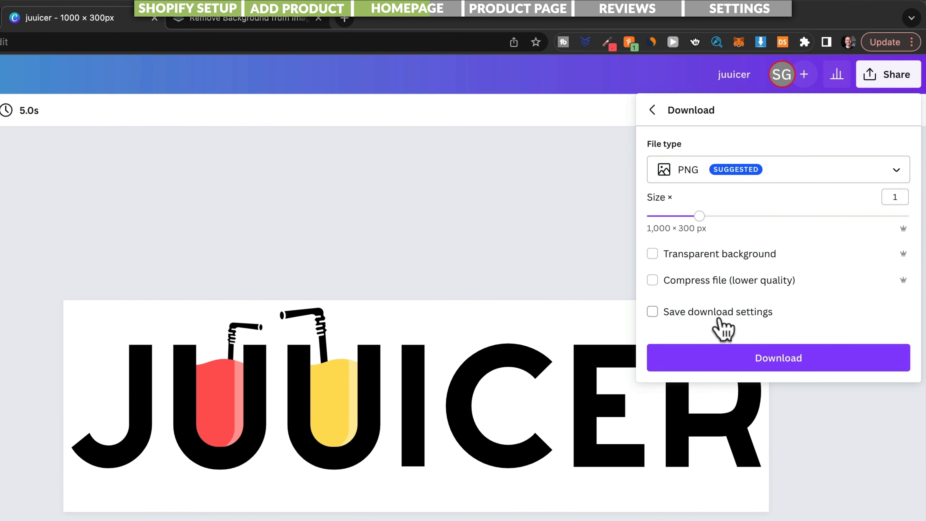
left_click(652, 253)
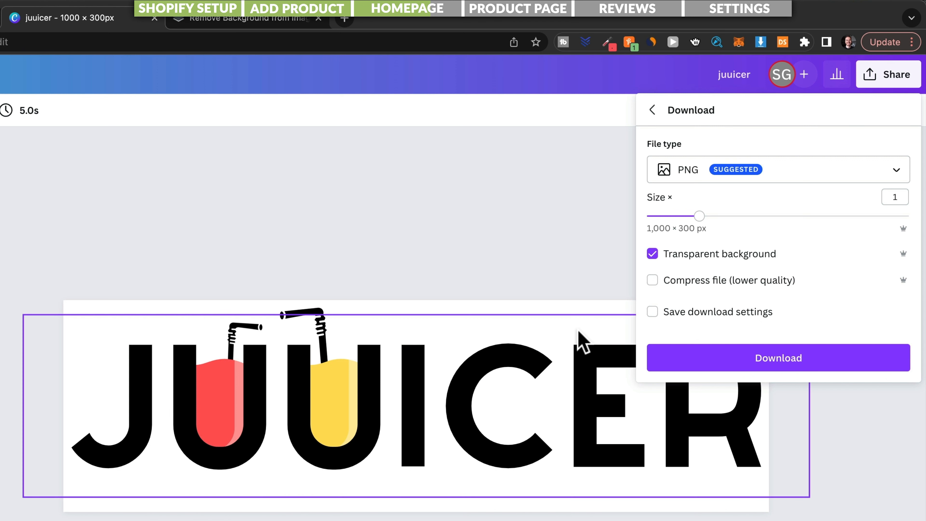
- Switch to remove.bg and look at its image upload option for removing a background
left_click(254, 23)
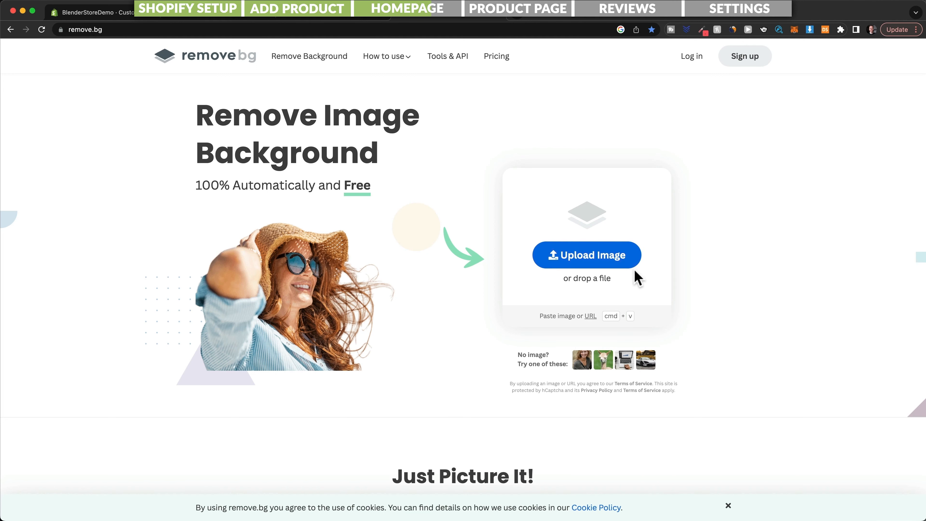
left_click(602, 257)
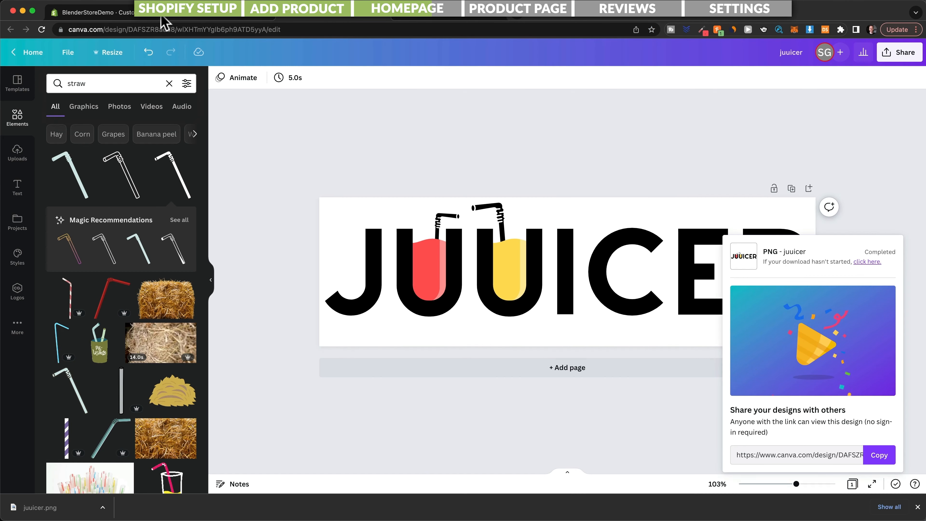
- Switch to the Shopify theme editor, select the home page header, and open the change options for its logo image
left_click(128, 13)
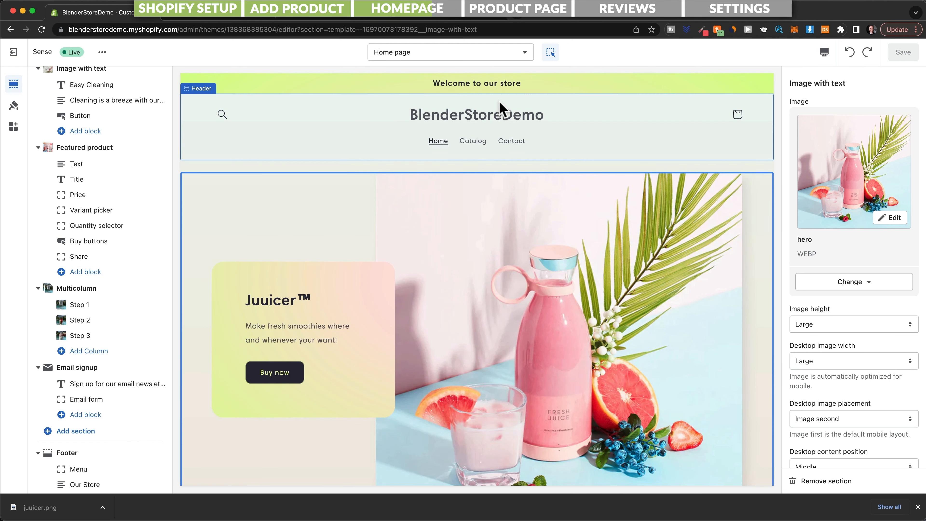
left_click(539, 116)
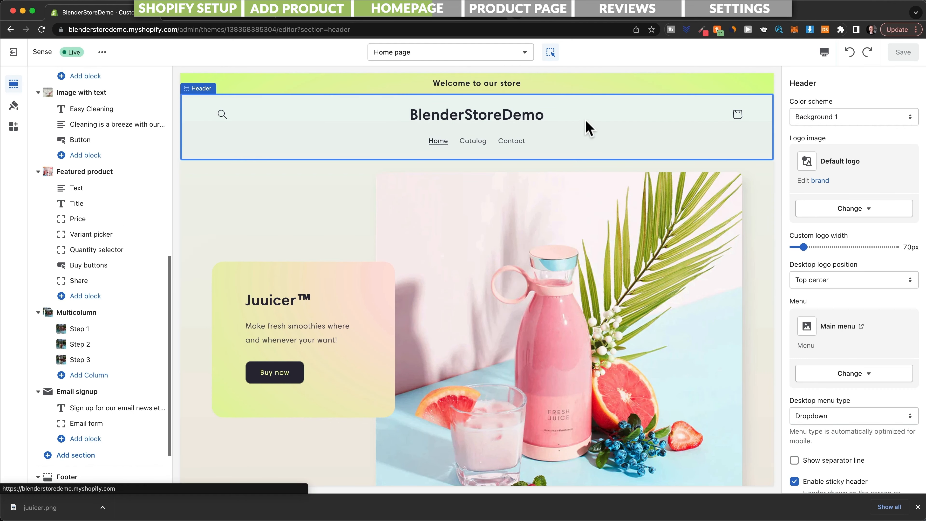
left_click(850, 209)
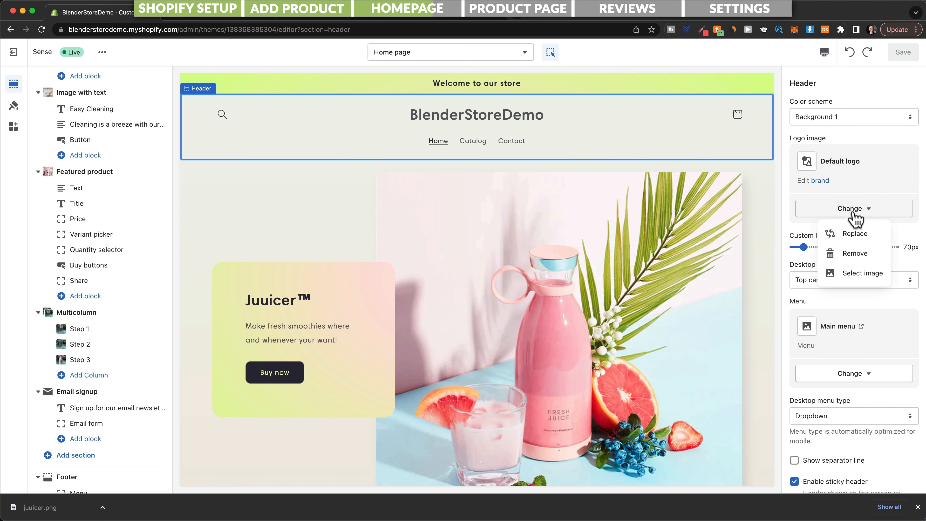
- Upload juuicer.png as the header's logo image, set the custom logo width to 190px and save the theme
left_click(853, 274)
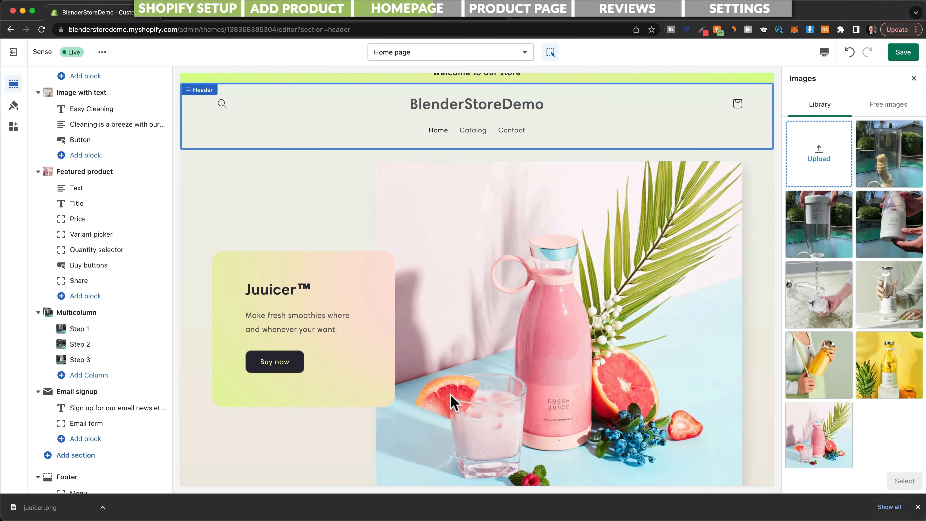
left_click_drag(55, 507, 844, 161)
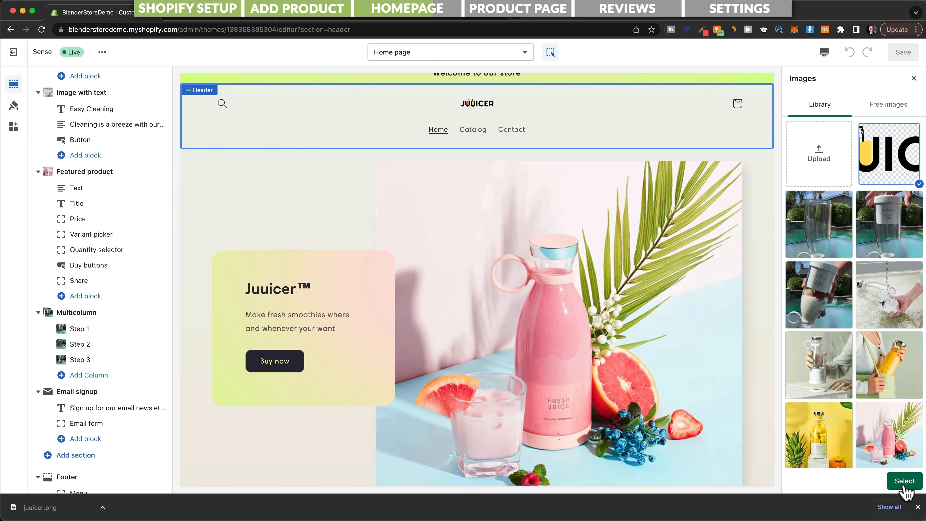
left_click(905, 481)
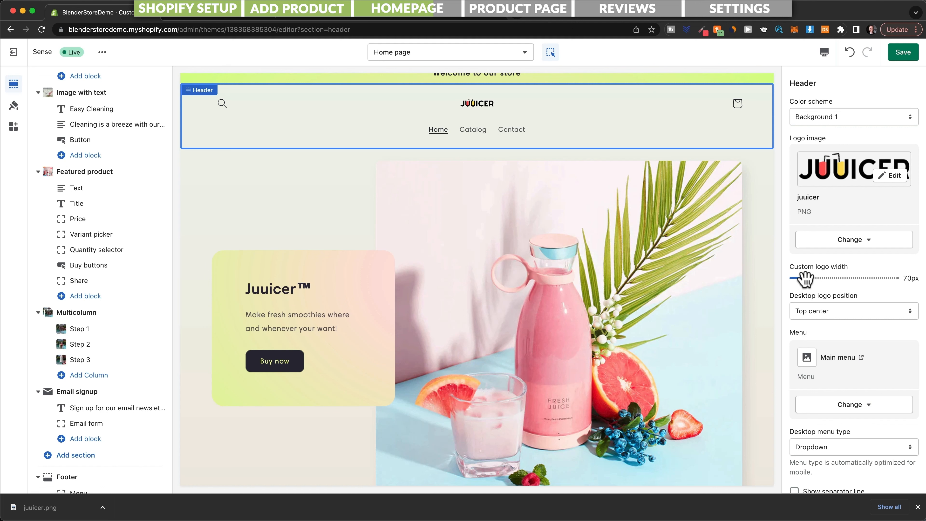
left_click_drag(804, 278, 861, 278)
key("super+s")
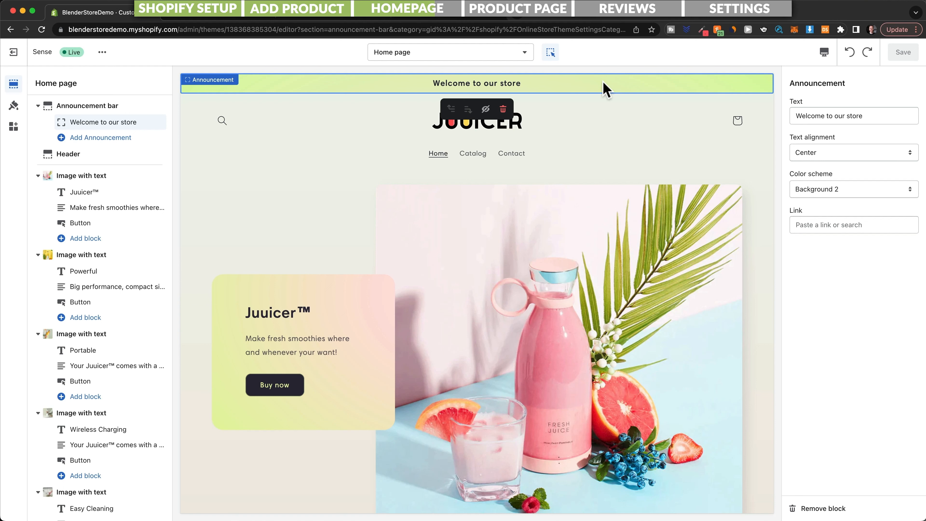
- Replace the announcement bar text with "TODAY ONLY: 33% OFF + FREE SHIPPING"
left_click_drag(869, 115, 791, 116)
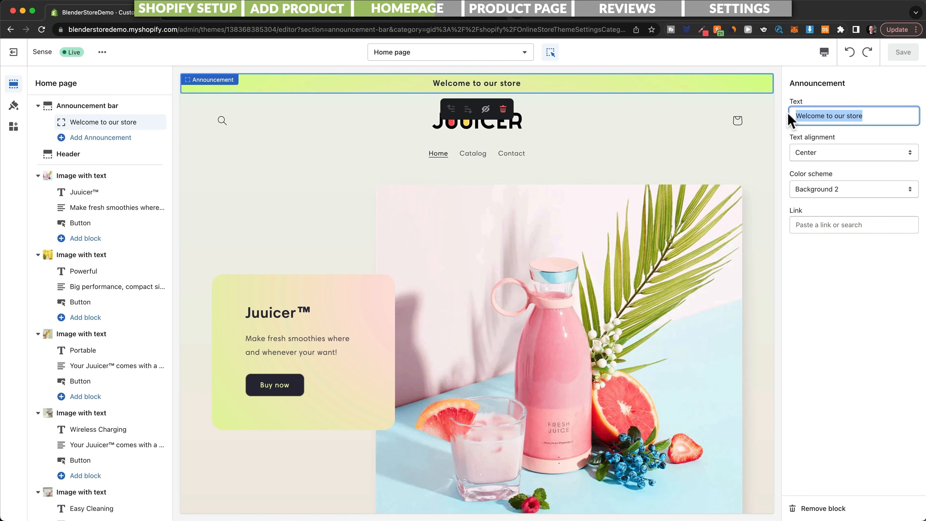
type("TODAY ONLY: 33% OFF + FREE SHIPPING")
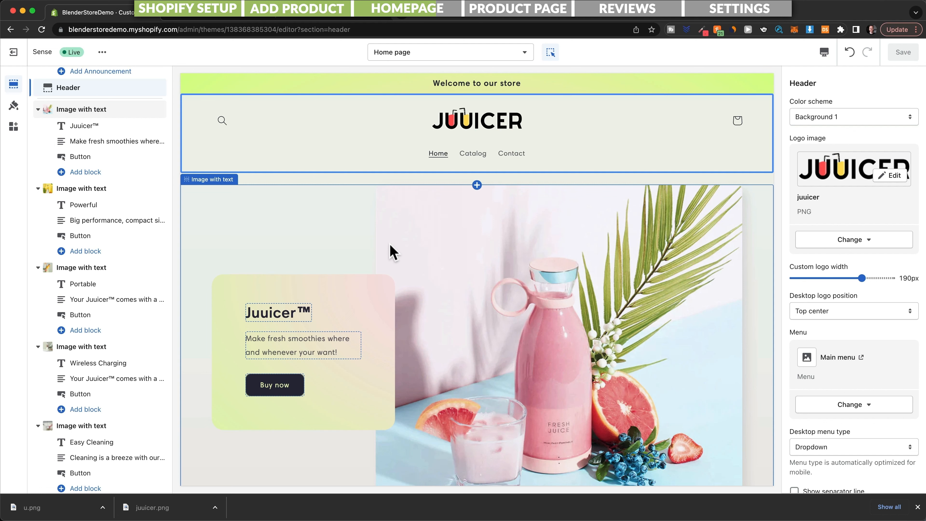
- View the live store in a new browser tab to check its tab icon, and return to the theme editor
left_click(103, 55)
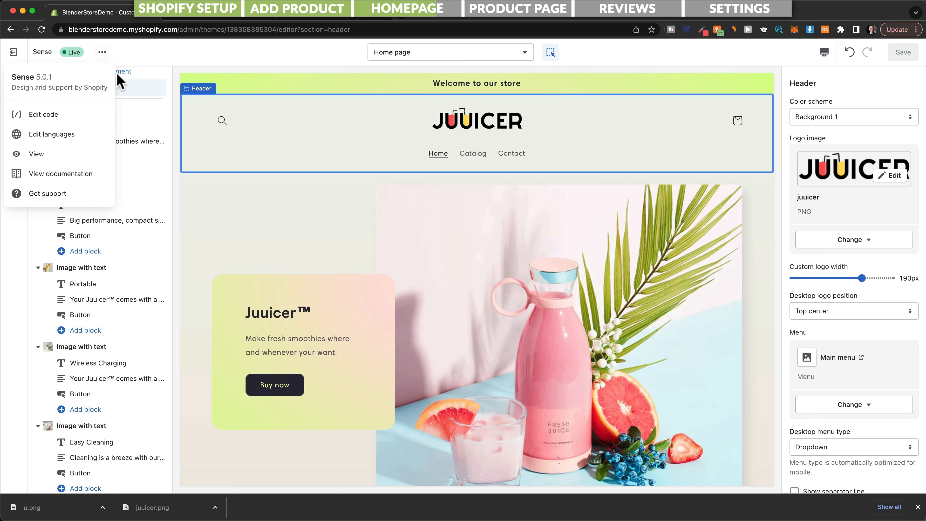
left_click(87, 153)
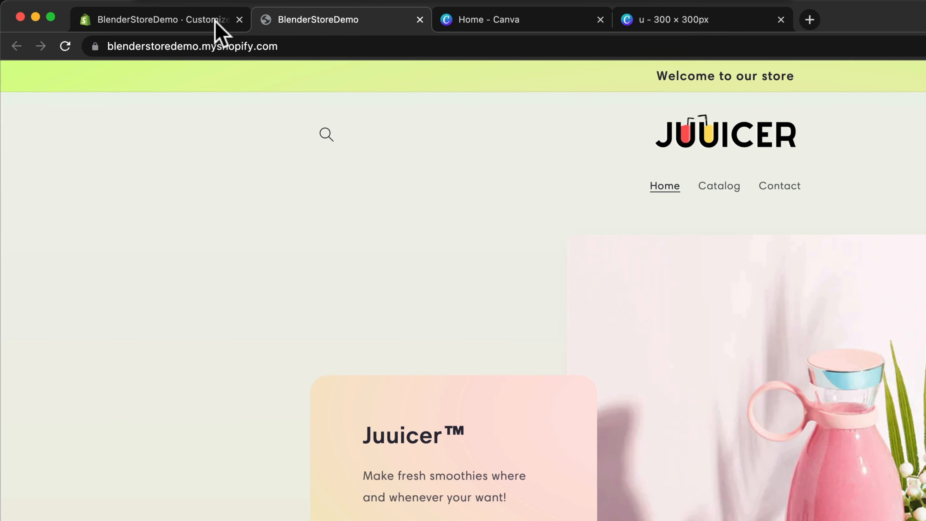
left_click(181, 21)
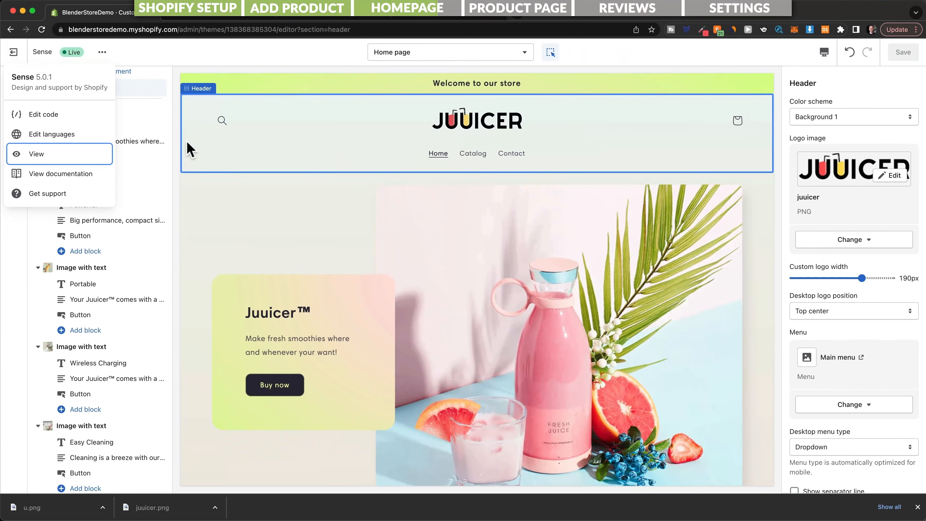
left_click(203, 234)
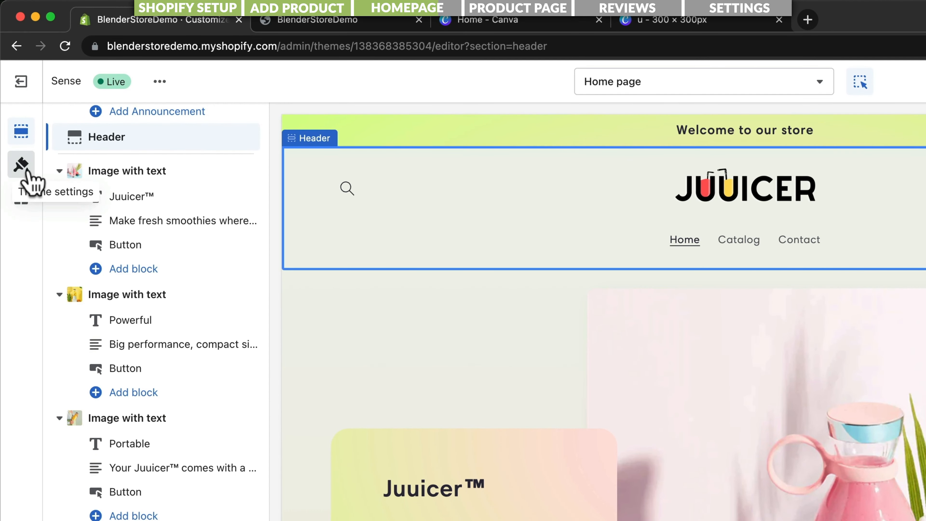
- Upload u.png as the favicon image in the theme settings, save, and switch to the live store's tab
left_click(26, 175)
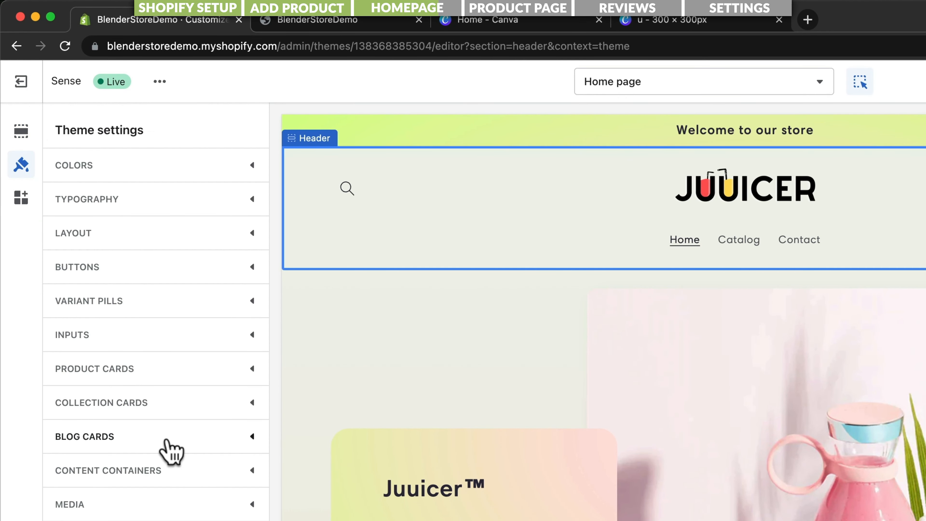
scroll(164, 445, "down", 4)
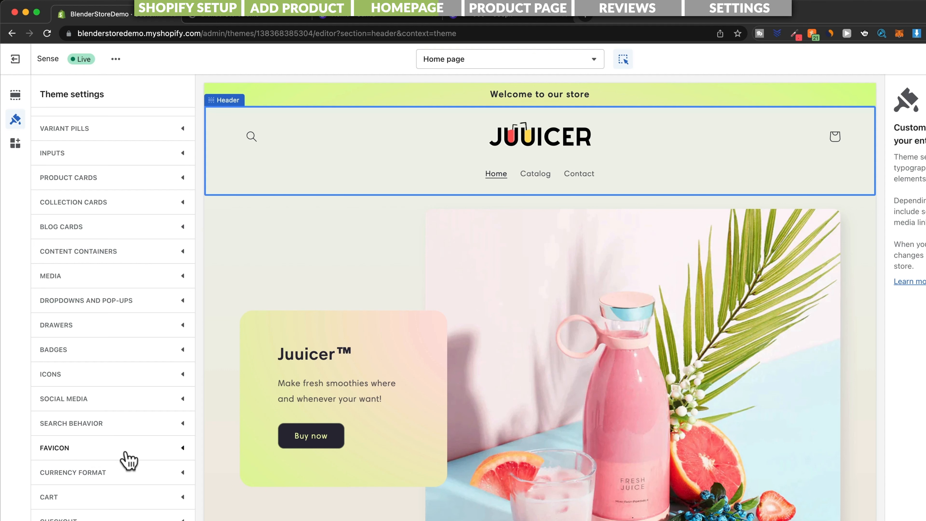
left_click(181, 454)
scroll(157, 445, "down", 2)
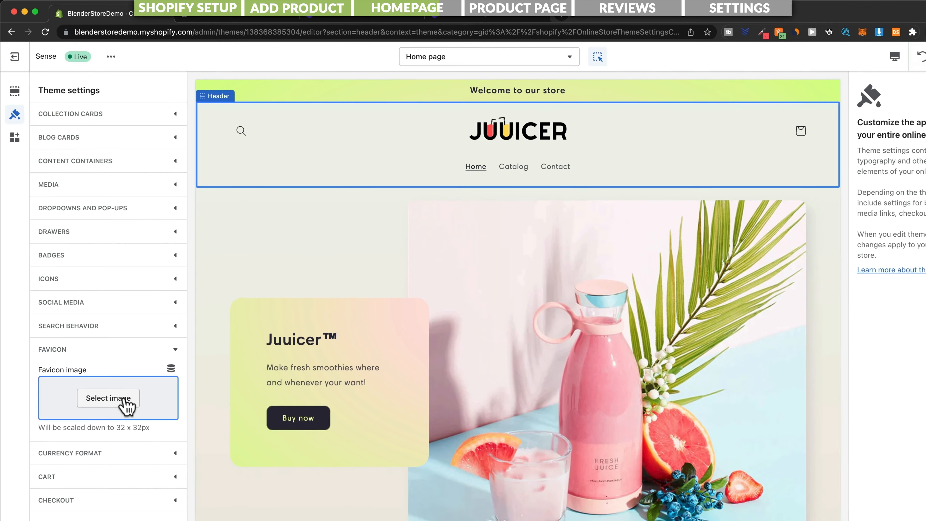
left_click(128, 418)
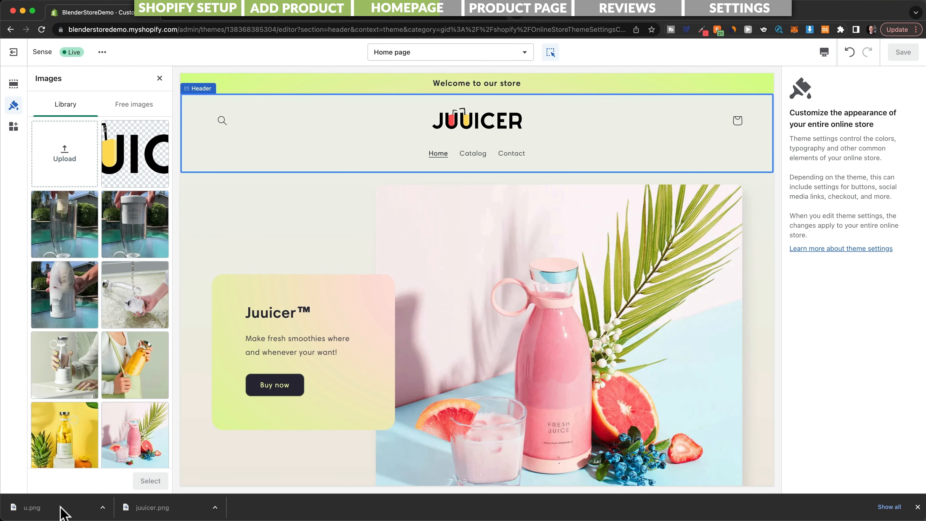
left_click_drag(60, 511, 76, 161)
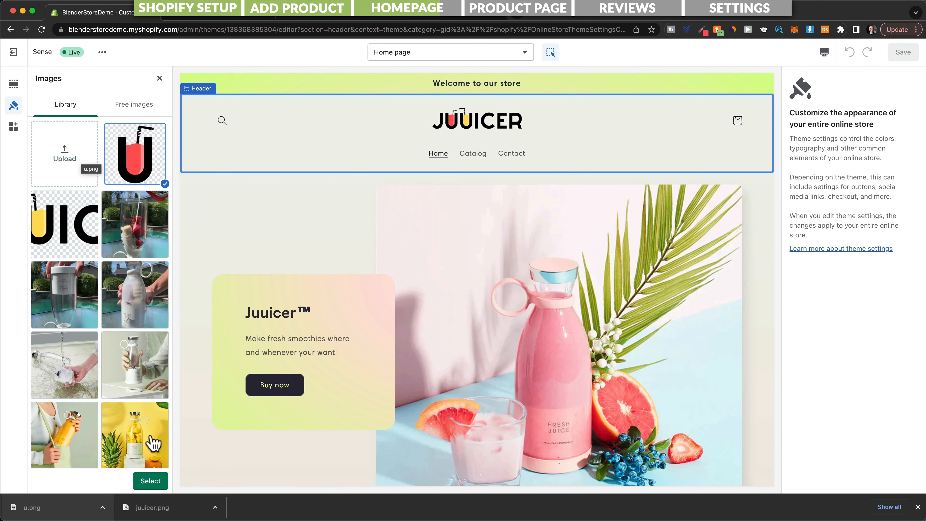
left_click(148, 481)
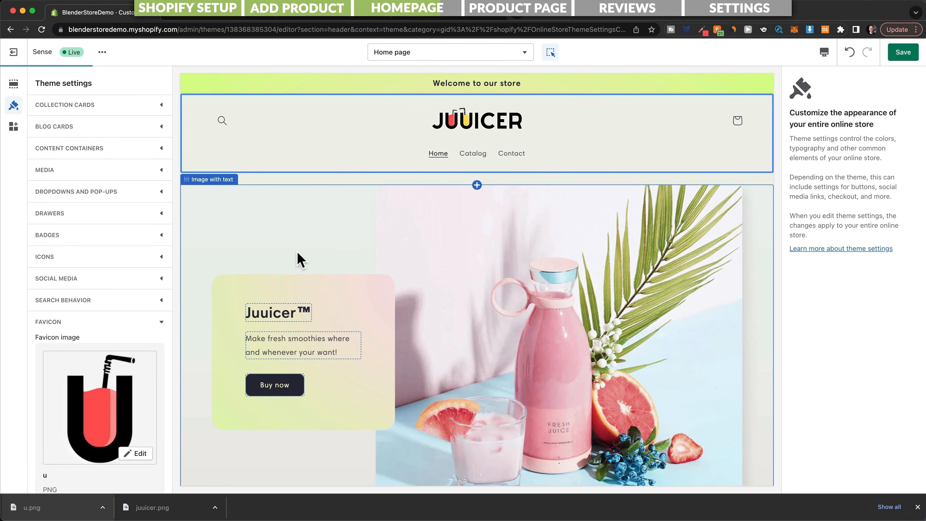
left_click(904, 53)
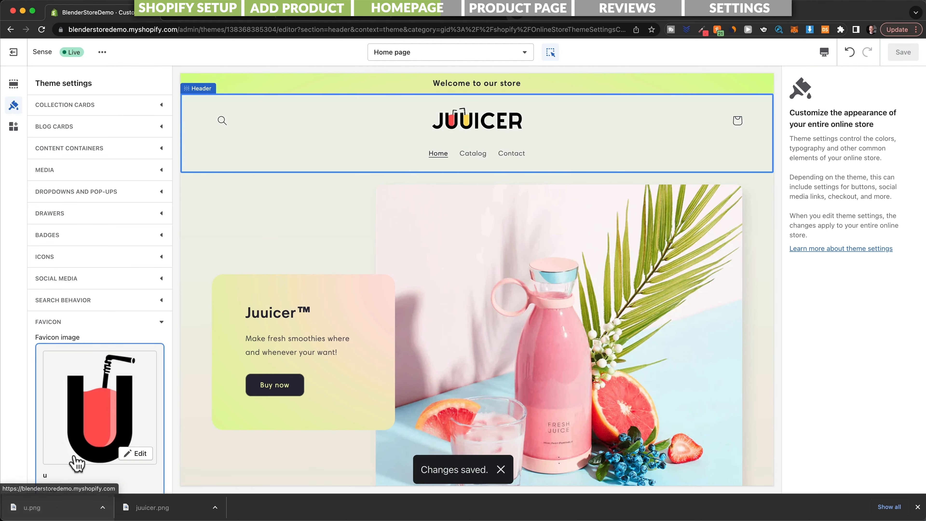
scroll(124, 182, "up", 3)
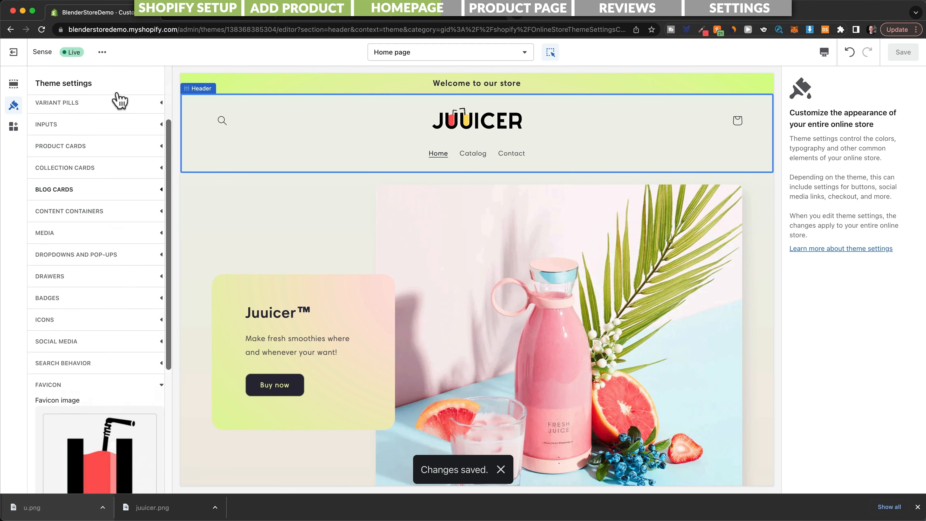
left_click(194, 15)
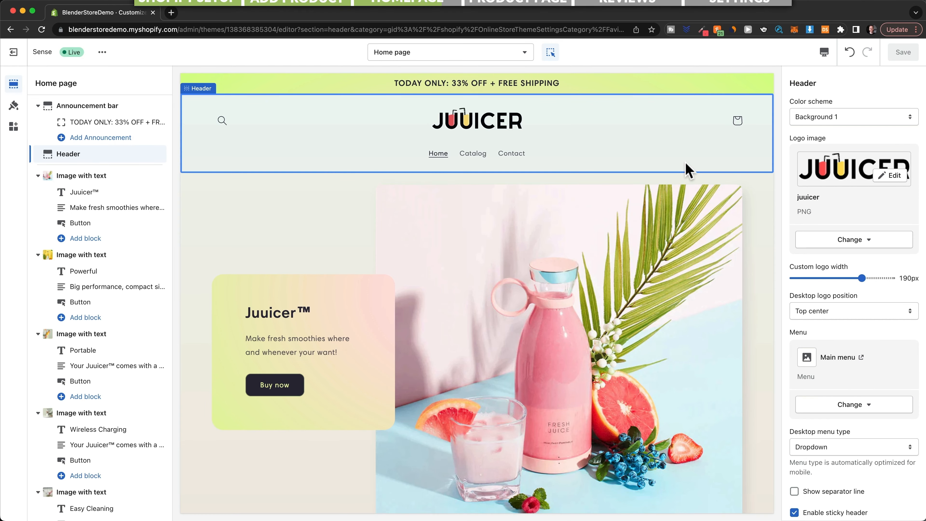
- Remove the "Our Store" and "Our Promise" text blocks from the home page footer
scroll(687, 169, "down", 2)
scroll(687, 170, "down", 15)
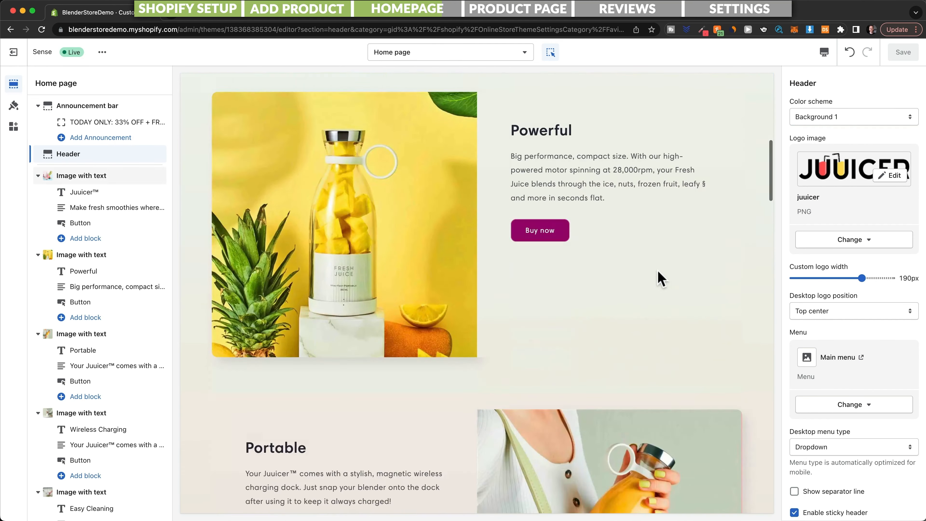
scroll(657, 301, "down", 10)
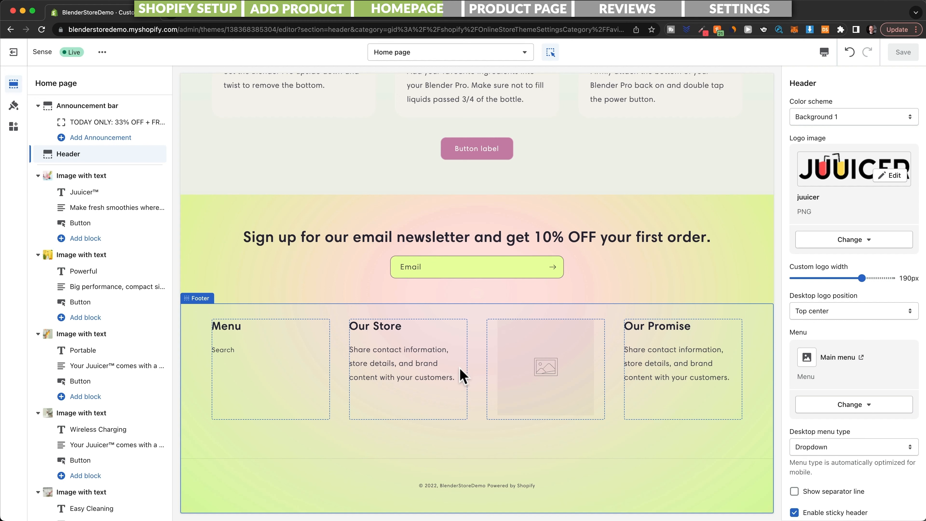
left_click(463, 377)
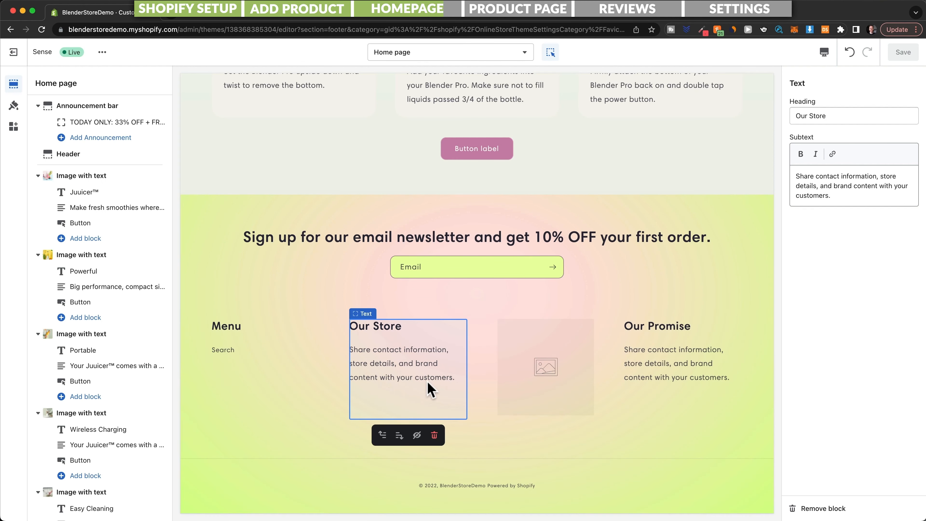
left_click(434, 435)
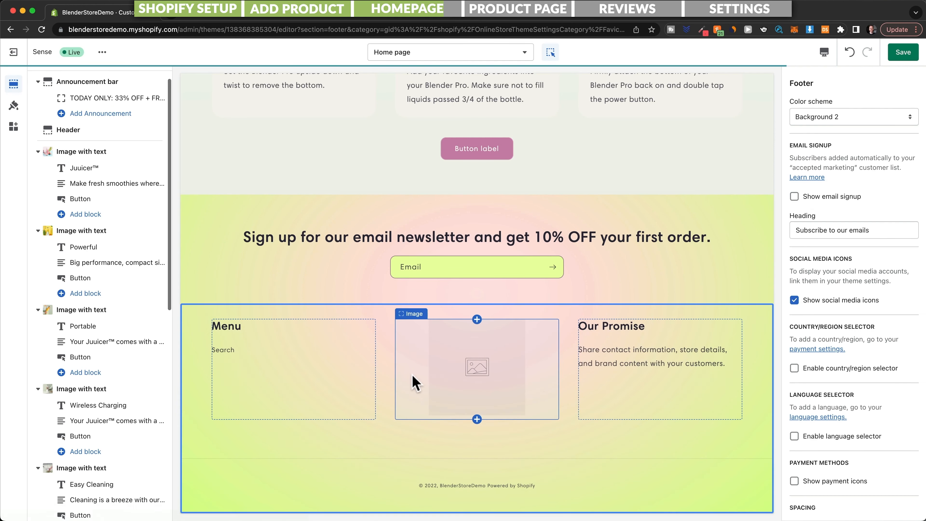
left_click(691, 373)
left_click(687, 435)
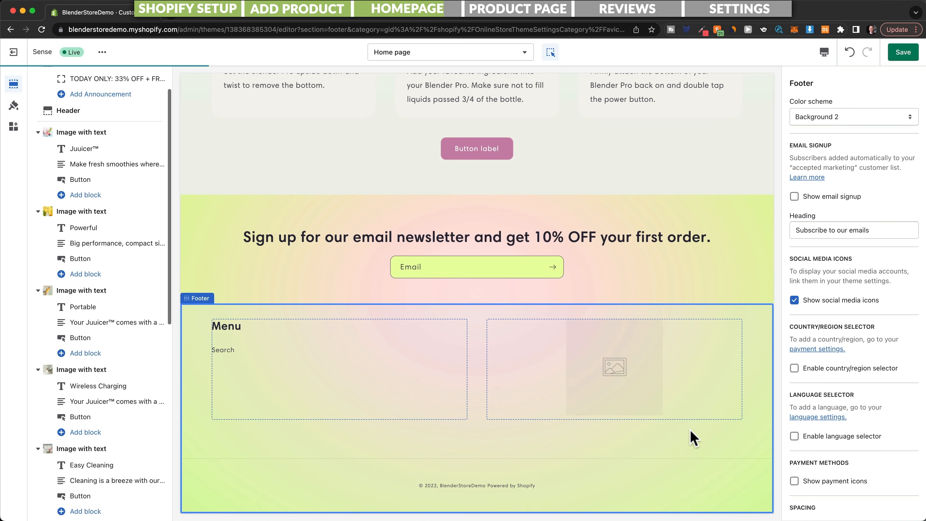
- Set the footer's image block to the juuicer logo, open the footer menu block's settings and save the theme
left_click(634, 379)
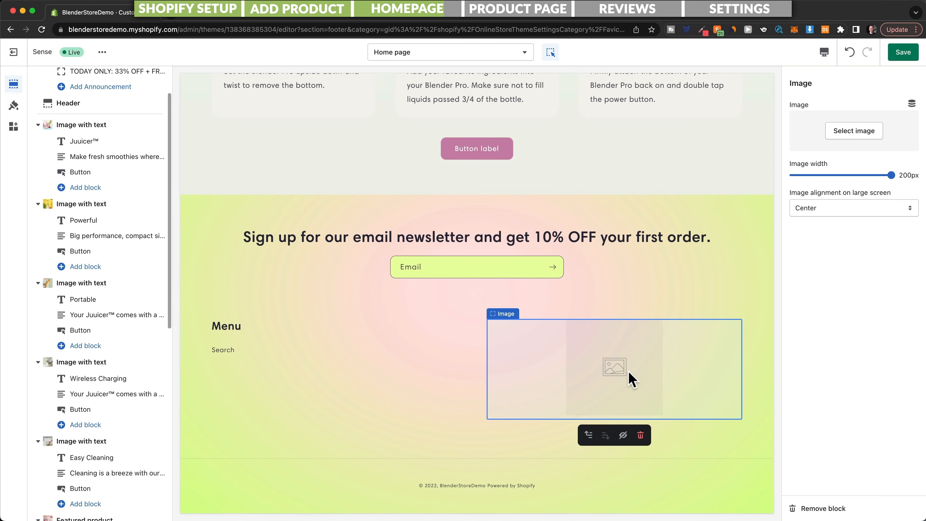
left_click(855, 135)
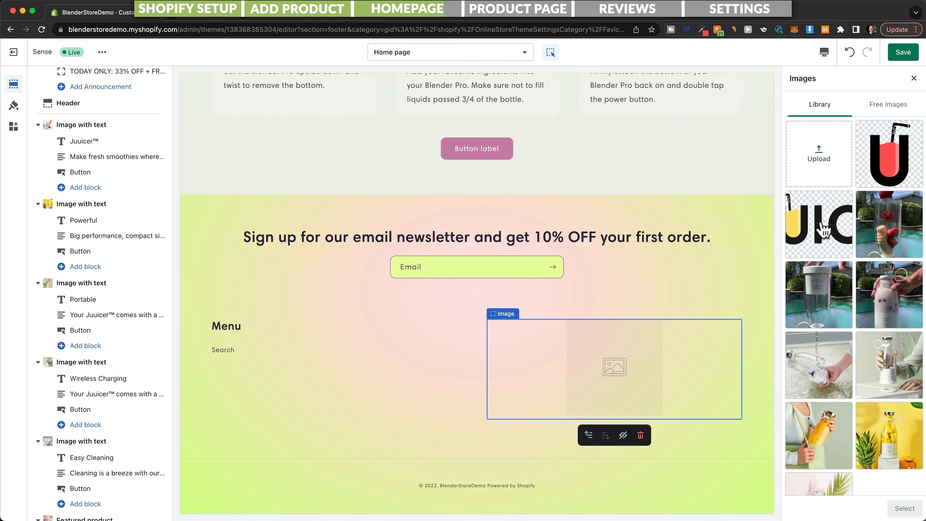
left_click(821, 232)
left_click(901, 508)
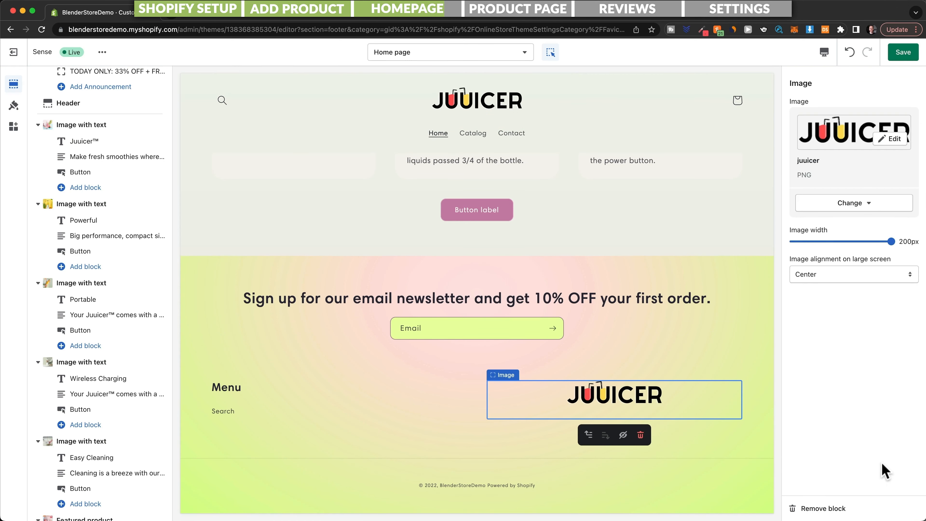
left_click(268, 400)
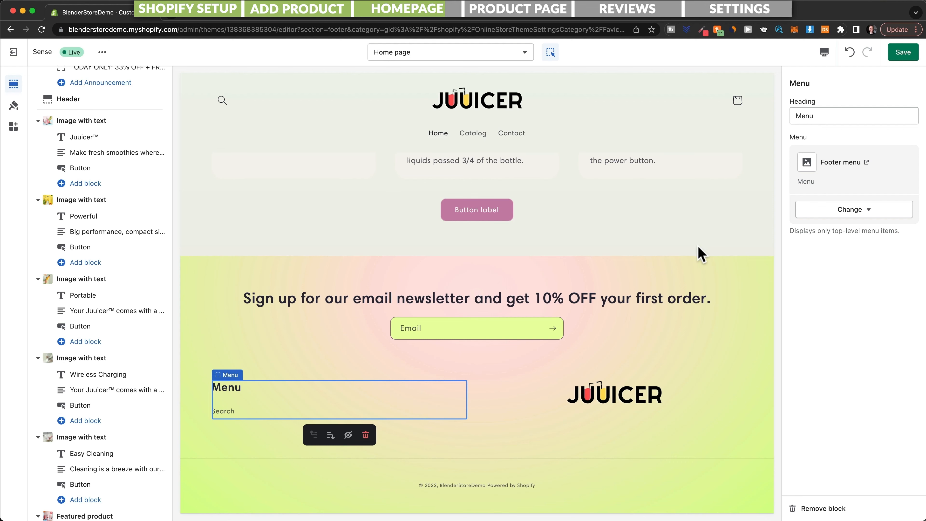
left_click(903, 52)
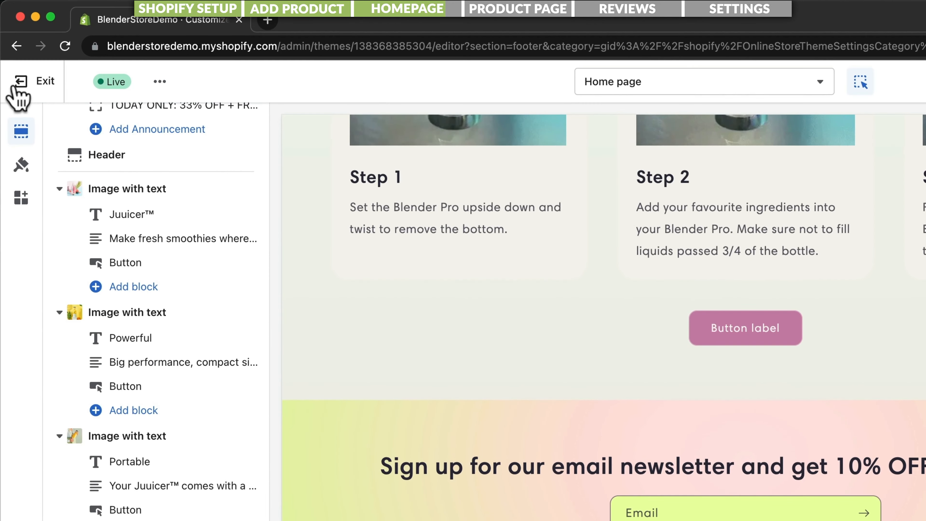
- Open the store admin in a new browser tab and go to the Policies page of the store settings
right_click(17, 54)
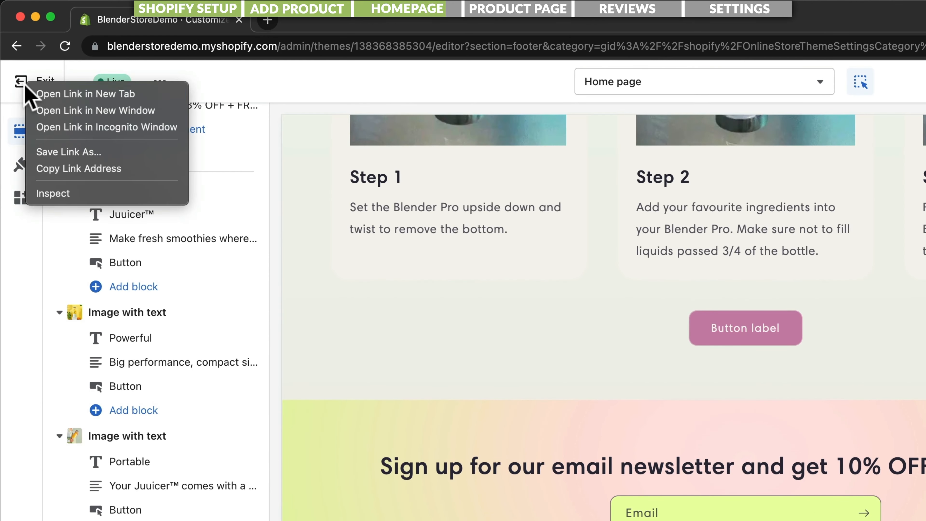
left_click(62, 96)
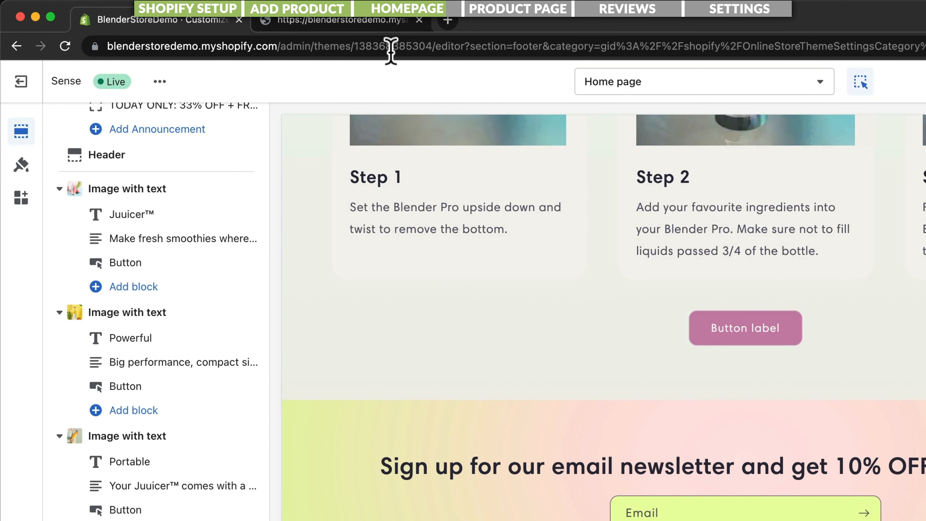
left_click(356, 21)
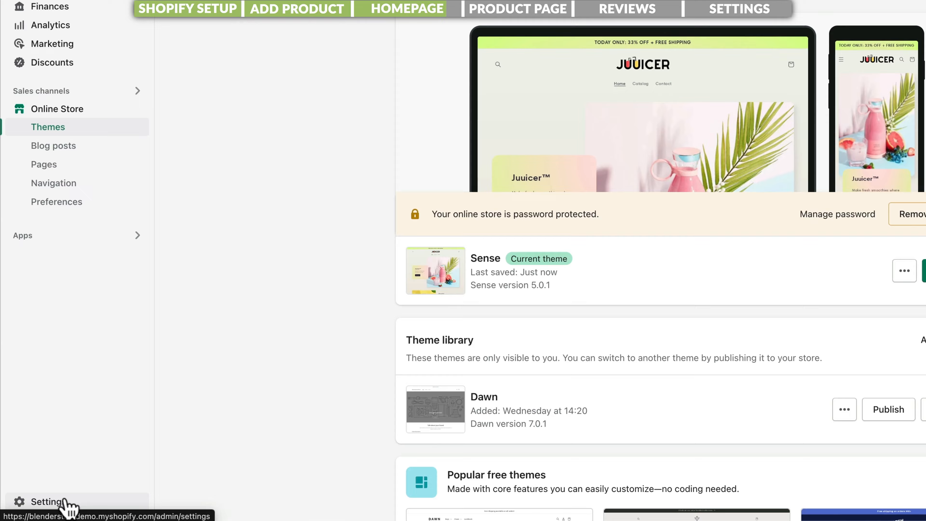
left_click(32, 505)
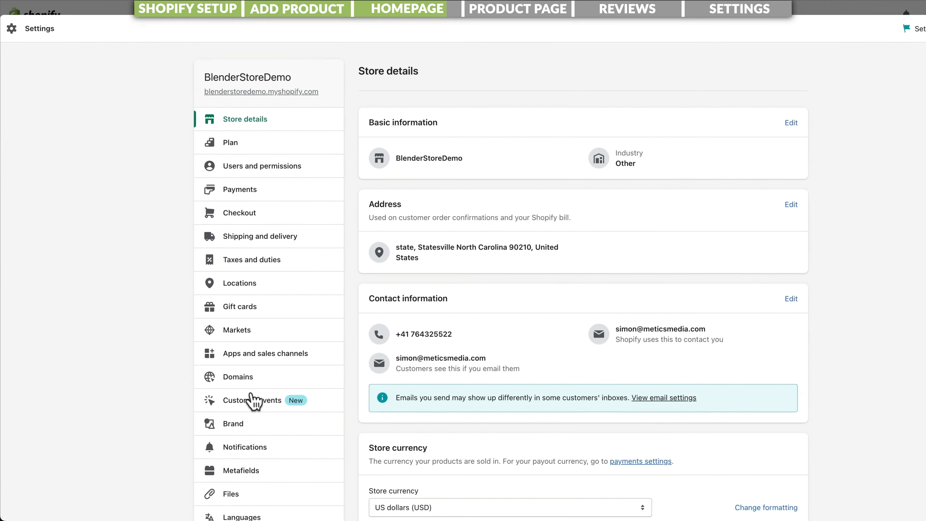
scroll(241, 405, "down", 5)
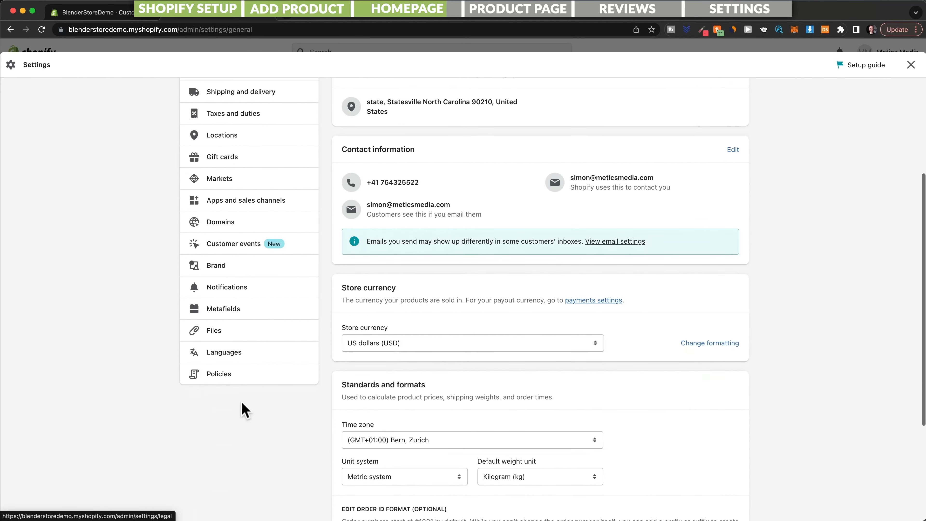
left_click(234, 381)
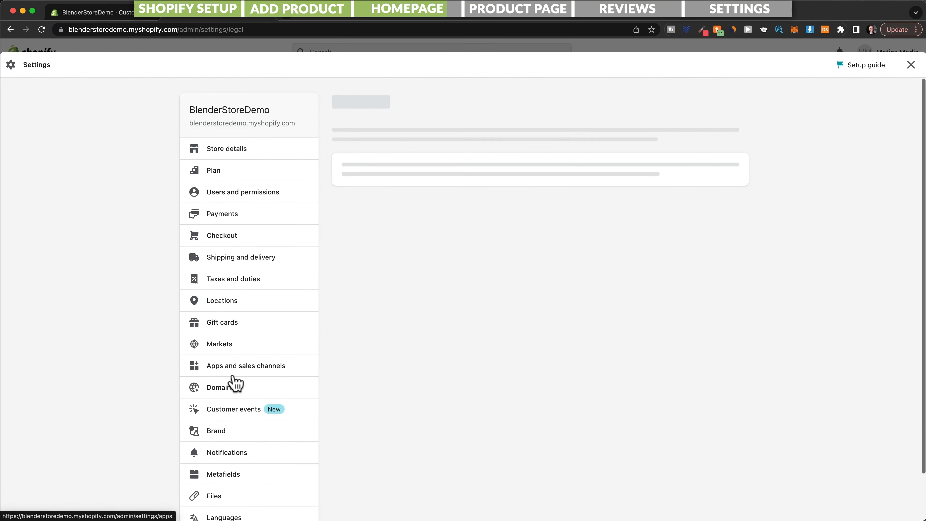
- Create the refund policy from the template and select its [INSERT RETURN ADDRESS] placeholder
scroll(510, 281, "down", 2)
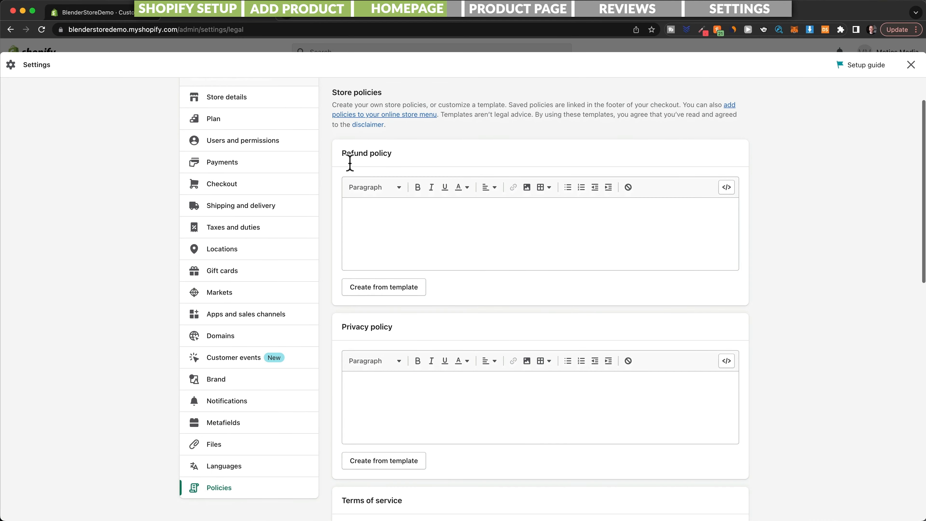
scroll(500, 275, "down", 4)
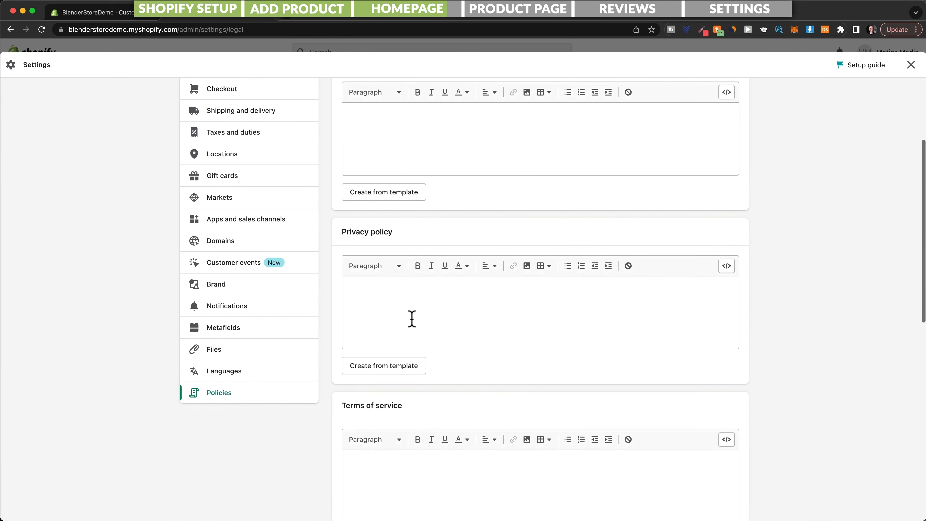
scroll(412, 319, "down", 10)
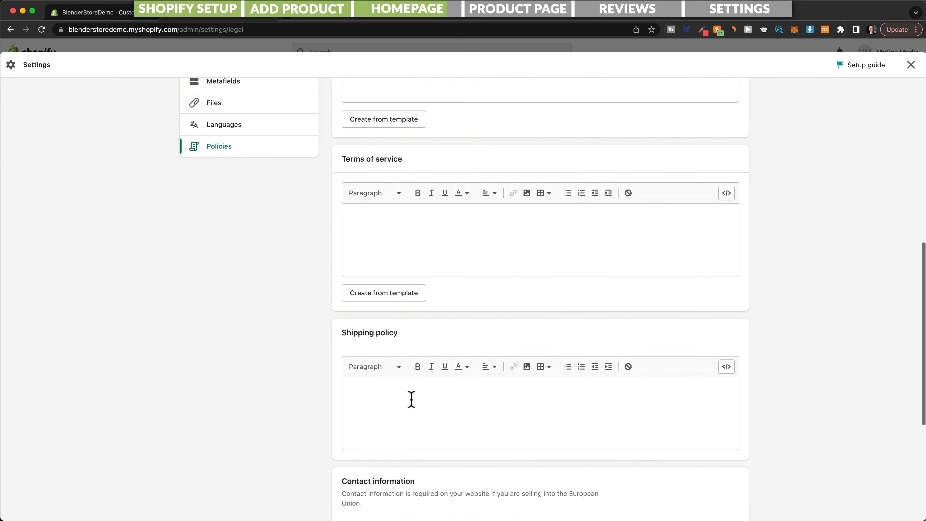
scroll(412, 400, "up", 16)
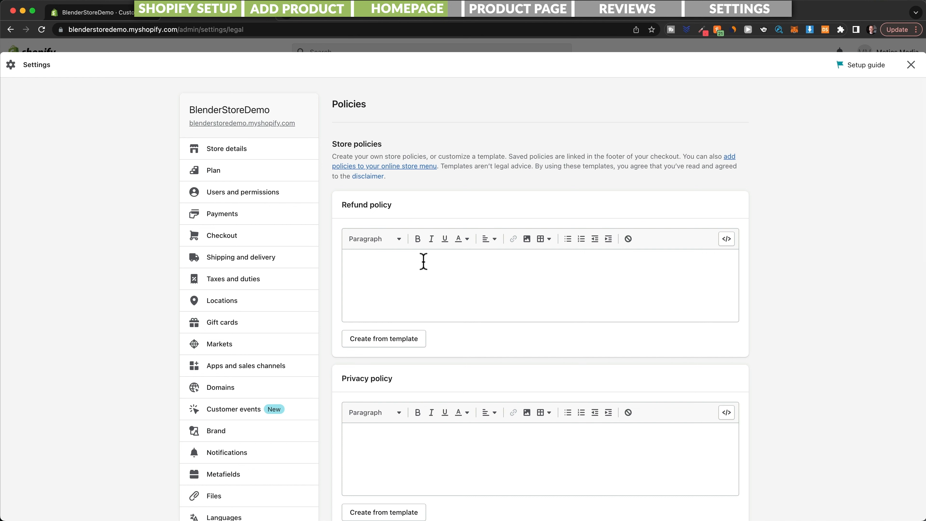
left_click(393, 343)
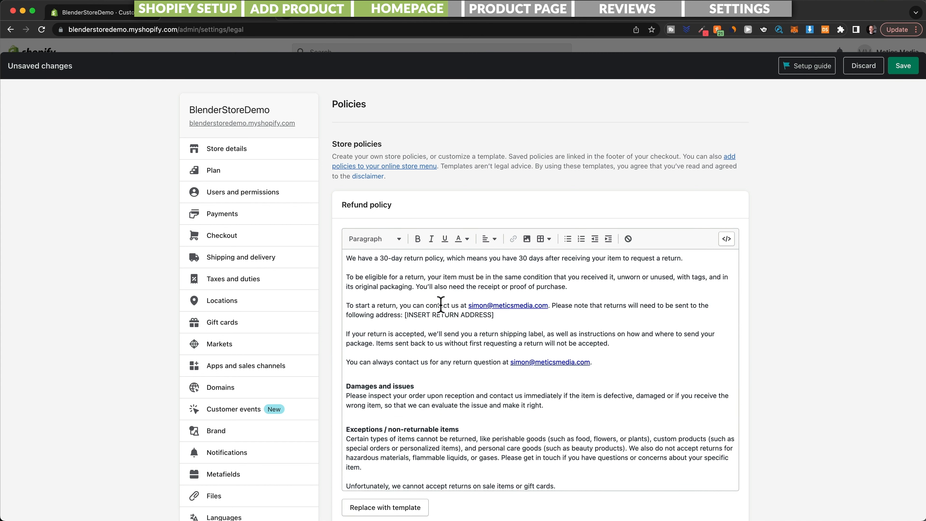
scroll(441, 305, "down", 3)
scroll(440, 305, "up", 4)
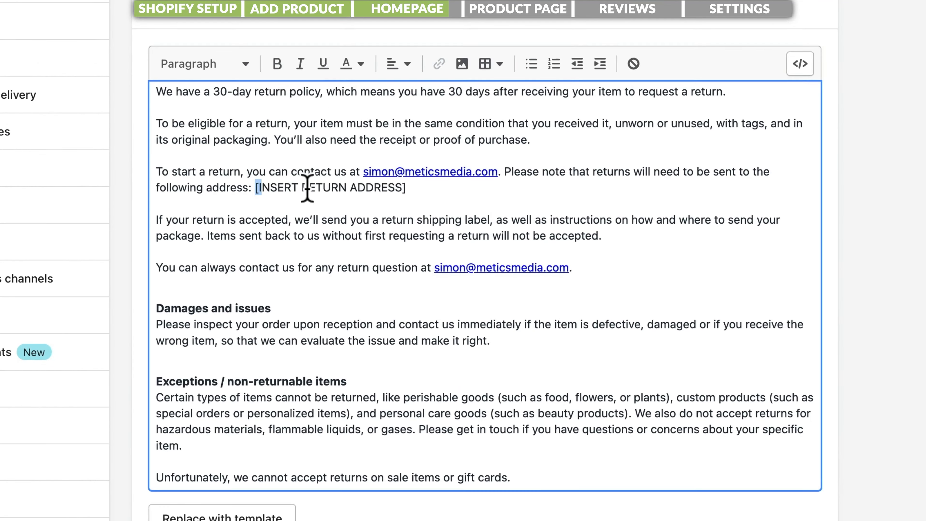
left_click_drag(405, 312, 521, 313)
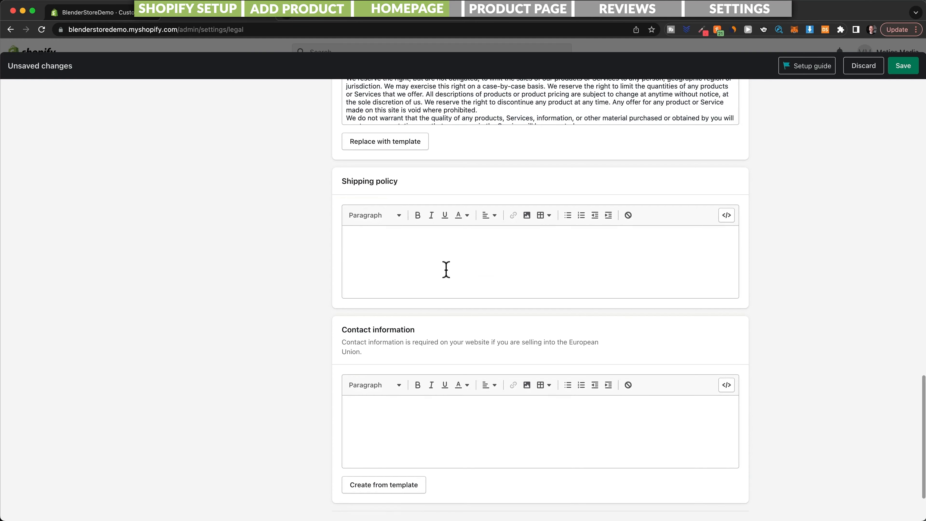
- Write "Shipping takes 4 - 11 days." as the shipping policy, save the store policies and close the settings
left_click(436, 273)
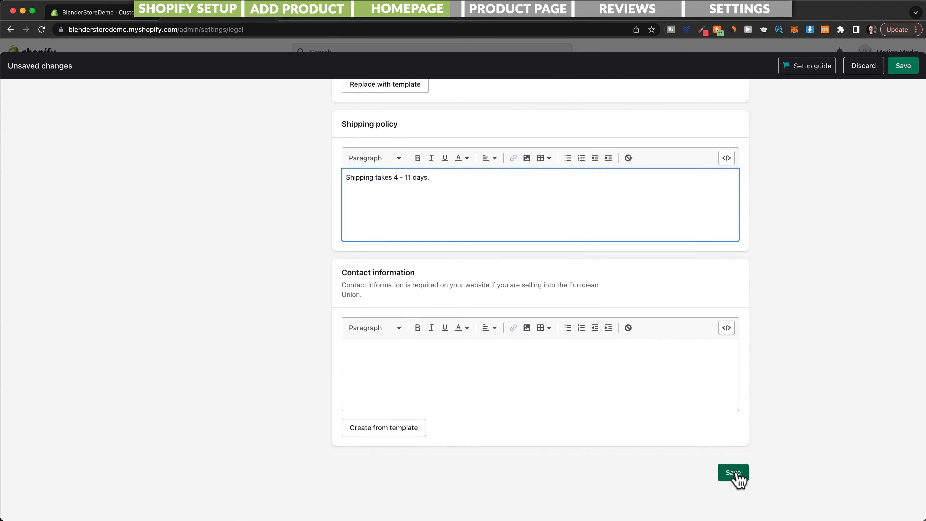
left_click(733, 473)
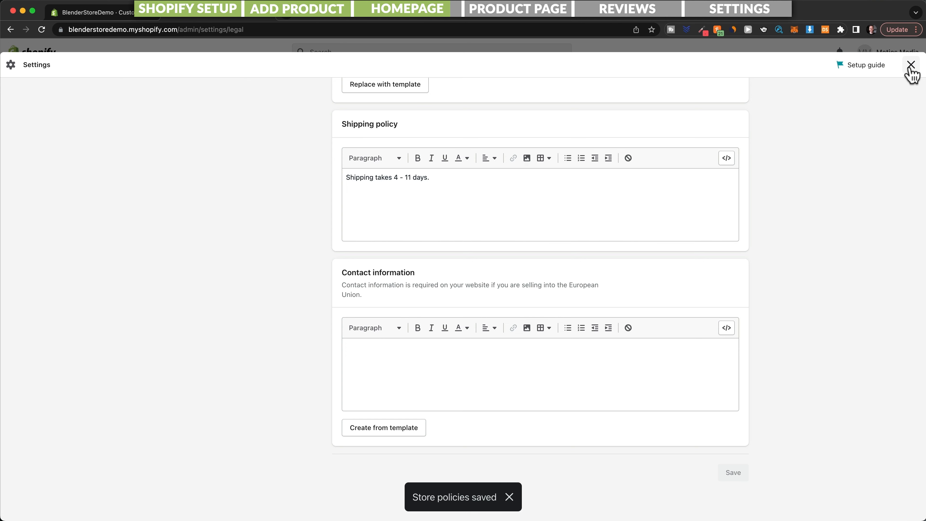
left_click(910, 65)
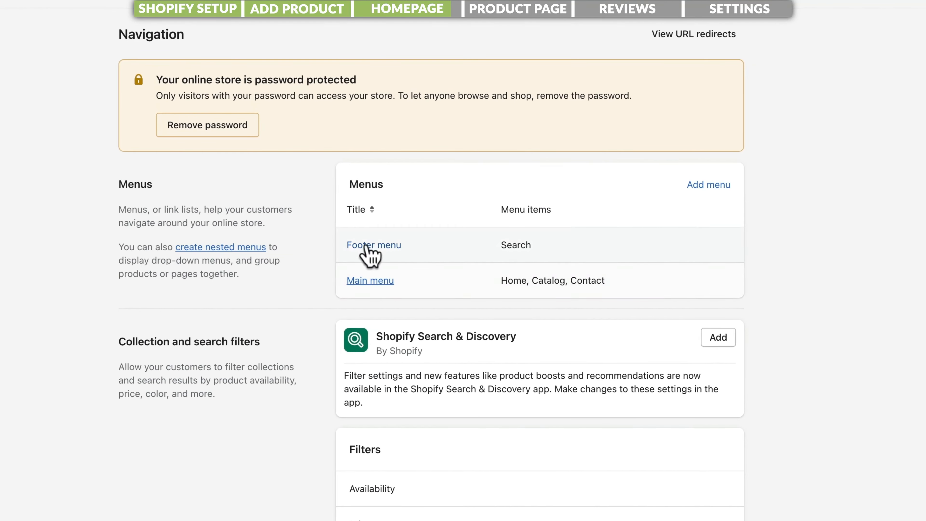
- Open the Footer menu in the store navigation and delete its Search item
left_click(369, 246)
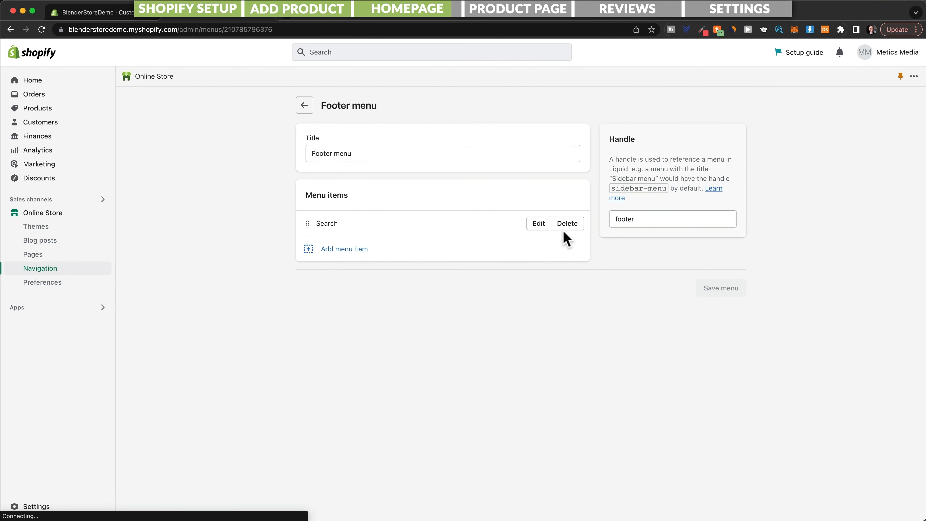
left_click(568, 225)
left_click(588, 310)
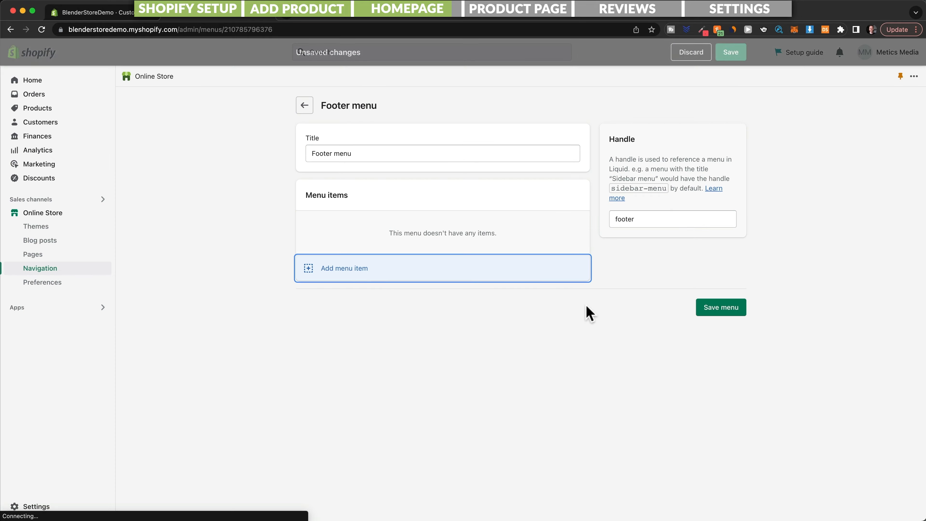
- Add a Privacy Policy item linked to the Privacy Policy page to the Footer menu
left_click(344, 269)
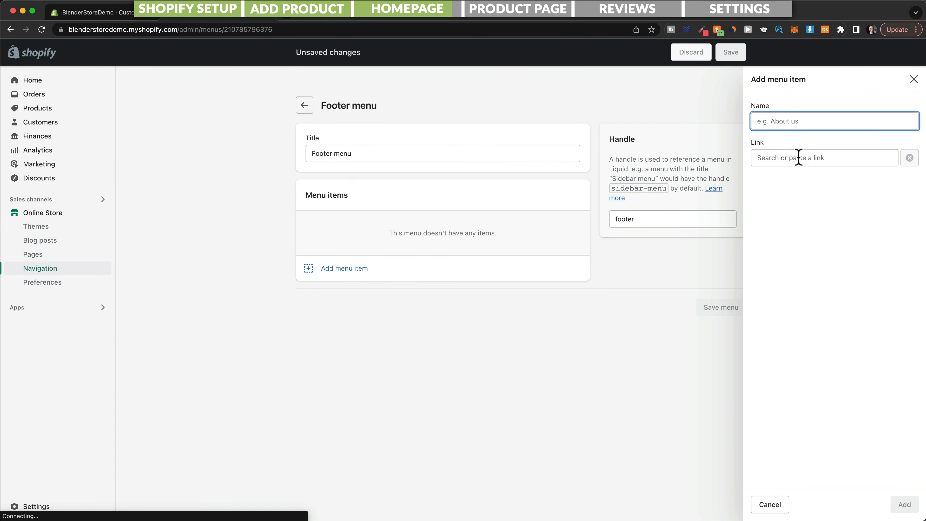
left_click(798, 158)
left_click(784, 313)
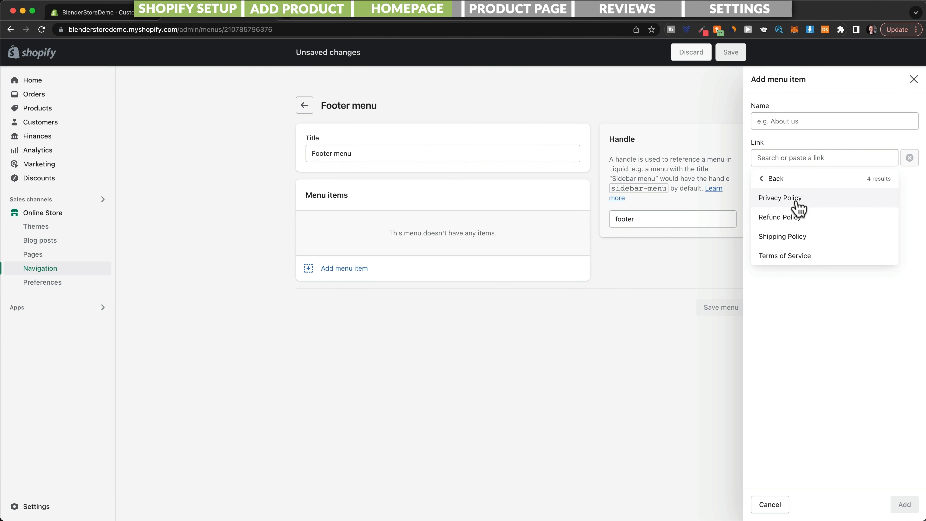
left_click(780, 198)
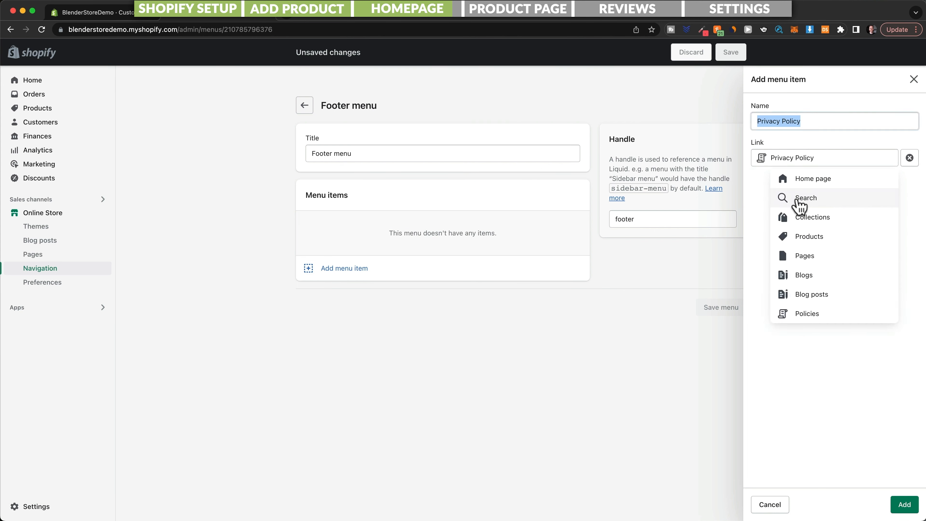
left_click(904, 504)
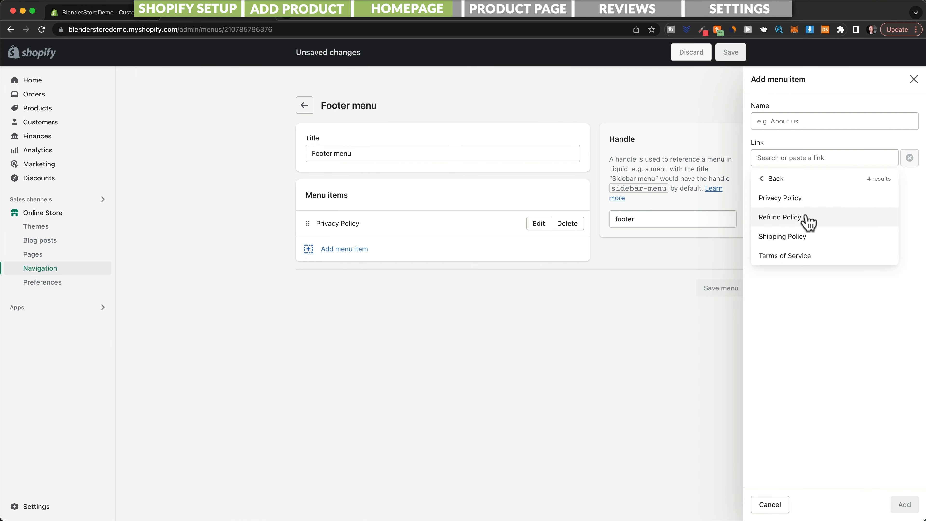
- Add Refund Policy, Shipping Policy and Terms of Service items to the Footer menu and save the menu
left_click(805, 217)
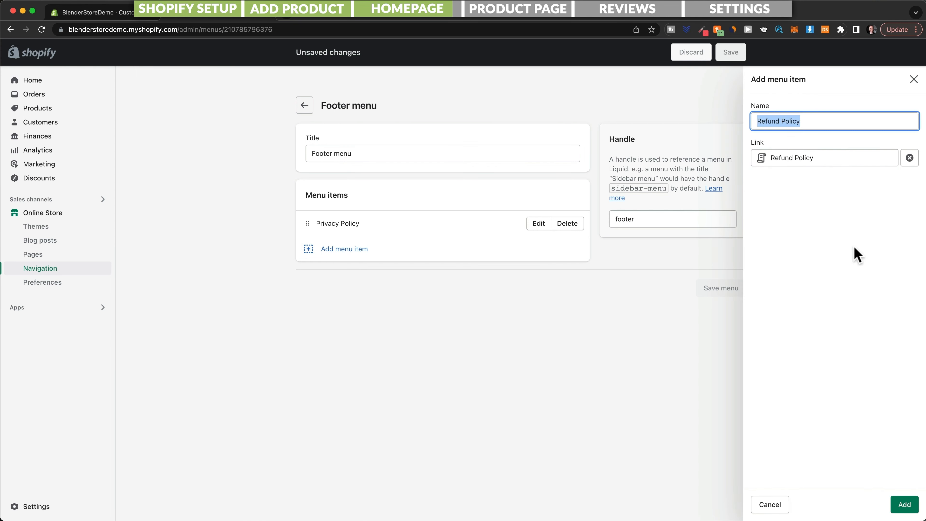
left_click(904, 504)
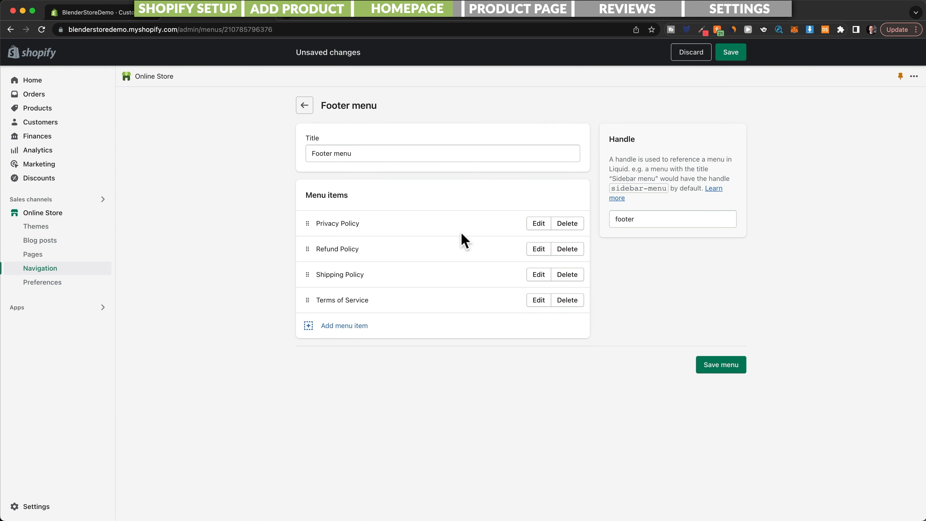
left_click(721, 365)
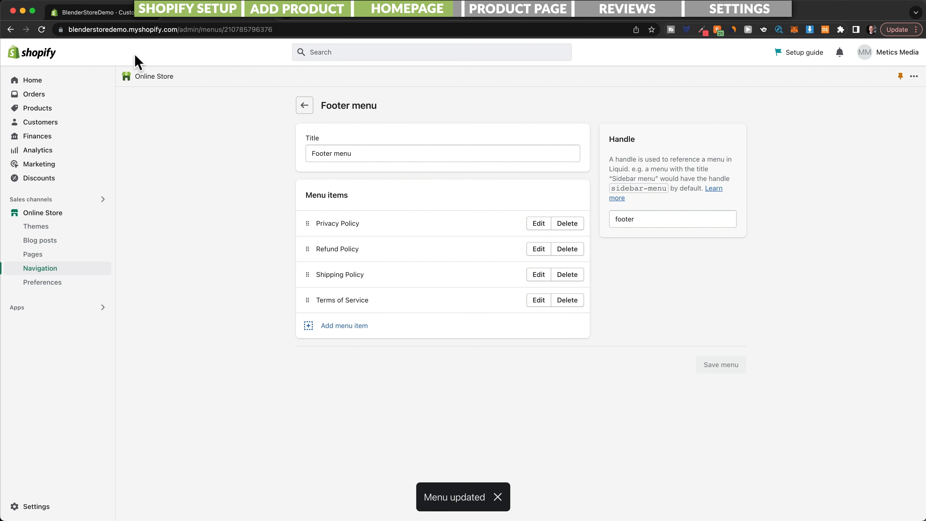
- Reopen the Sense theme in the theme editor and check the updated footer on the home page
left_click(109, 11)
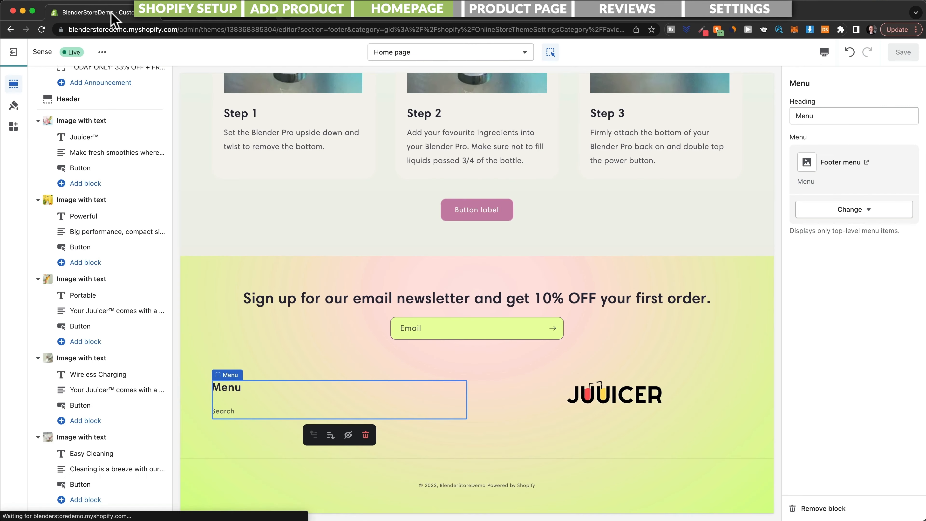
left_click(218, 18)
left_click(51, 214)
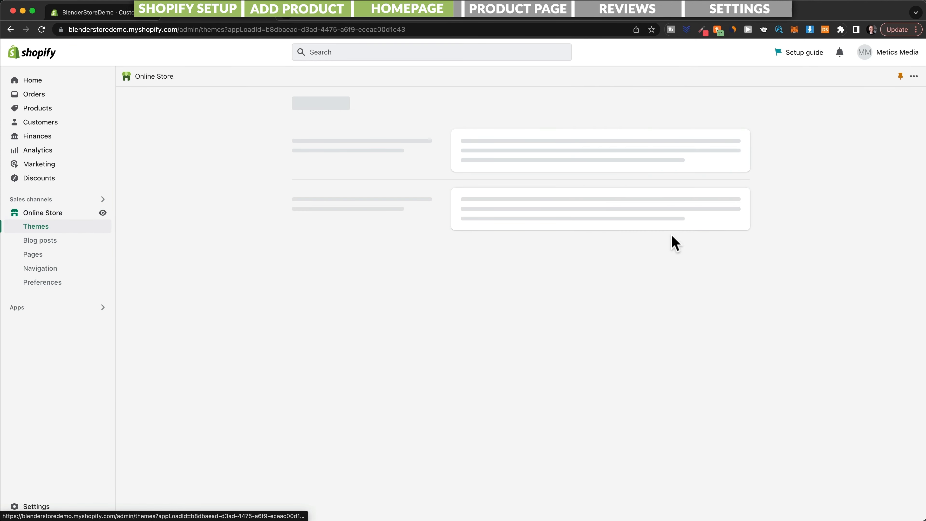
left_click(717, 336)
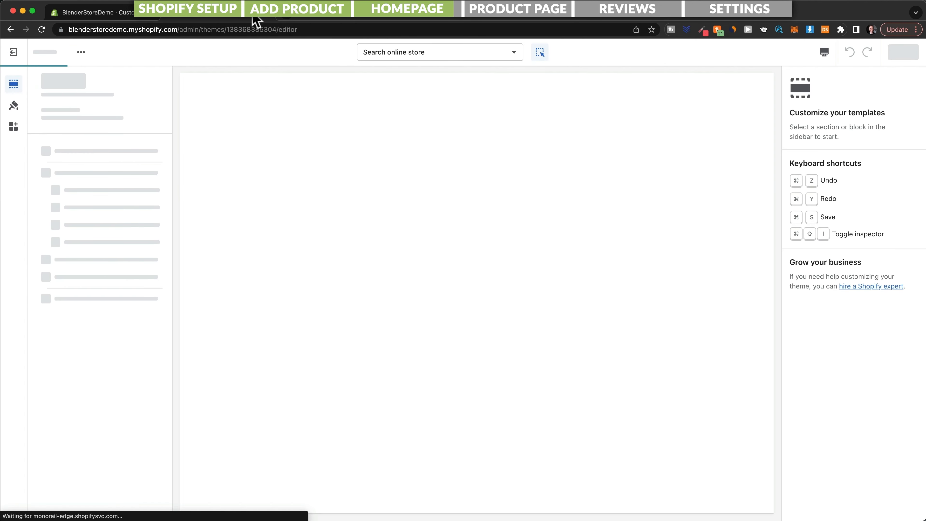
scroll(555, 255, "down", 20)
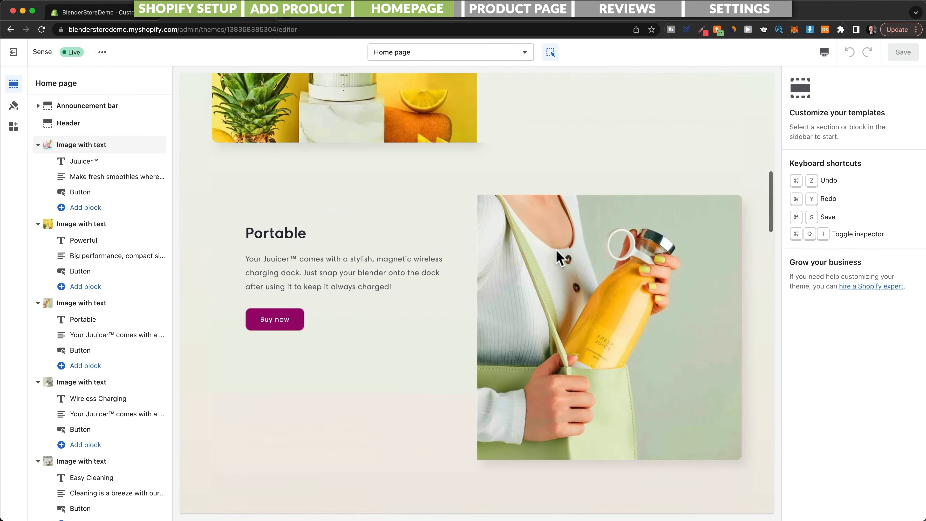
scroll(558, 257, "down", 20)
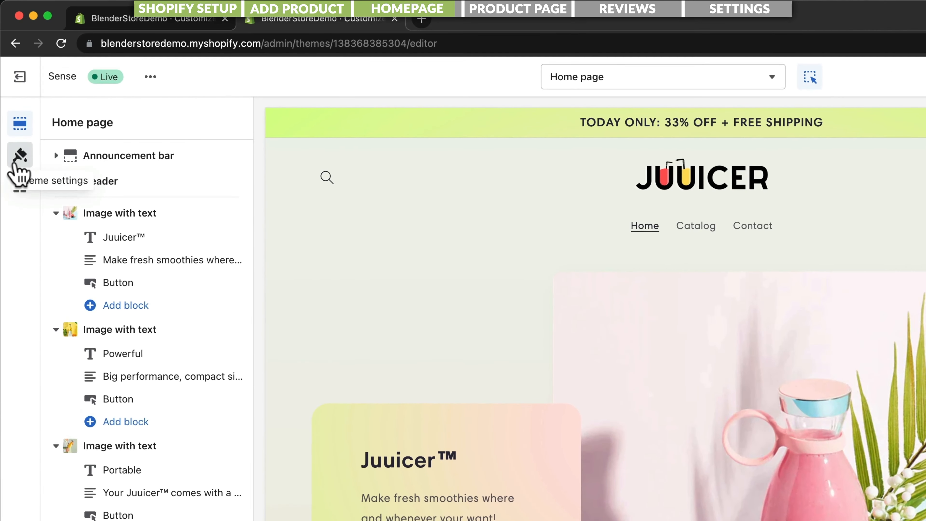
- Open the Colors section of the theme settings and review the primary and secondary colors
left_click(16, 161)
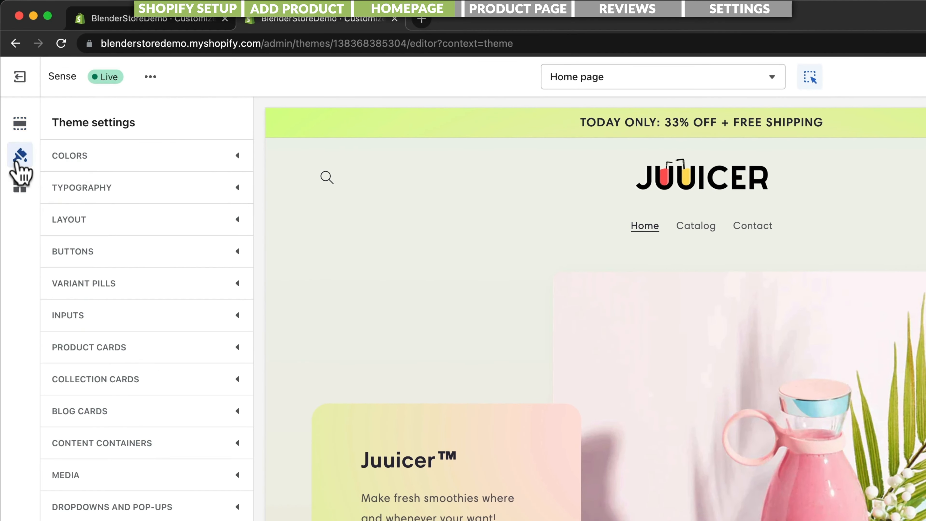
left_click(230, 153)
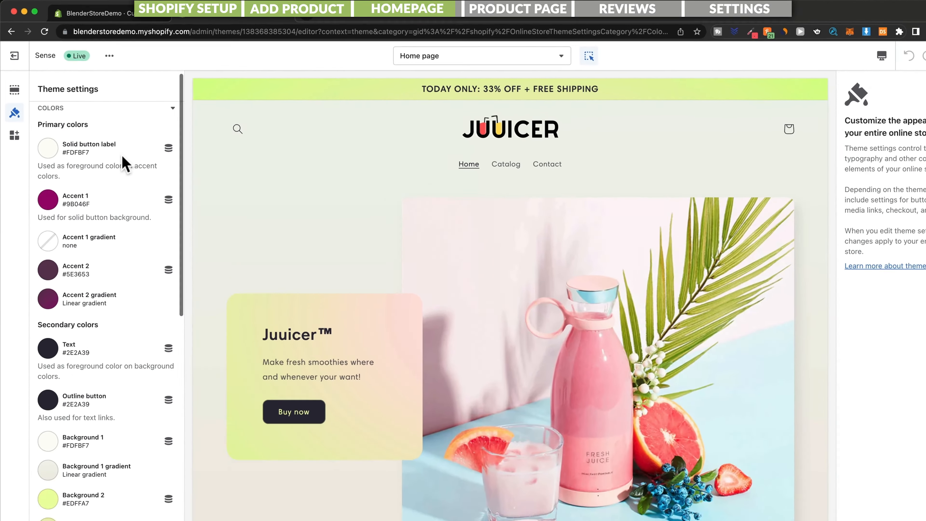
scroll(121, 162, "down", 5)
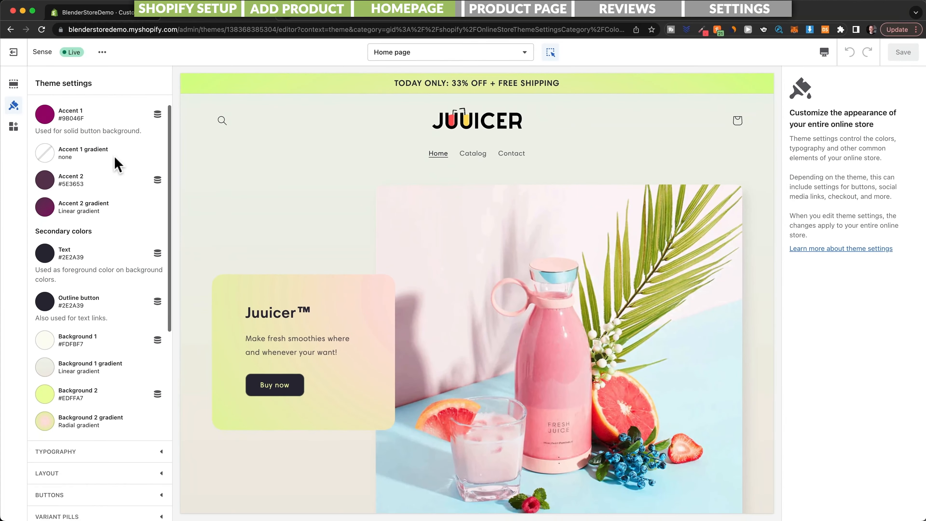
scroll(123, 237, "up", 3)
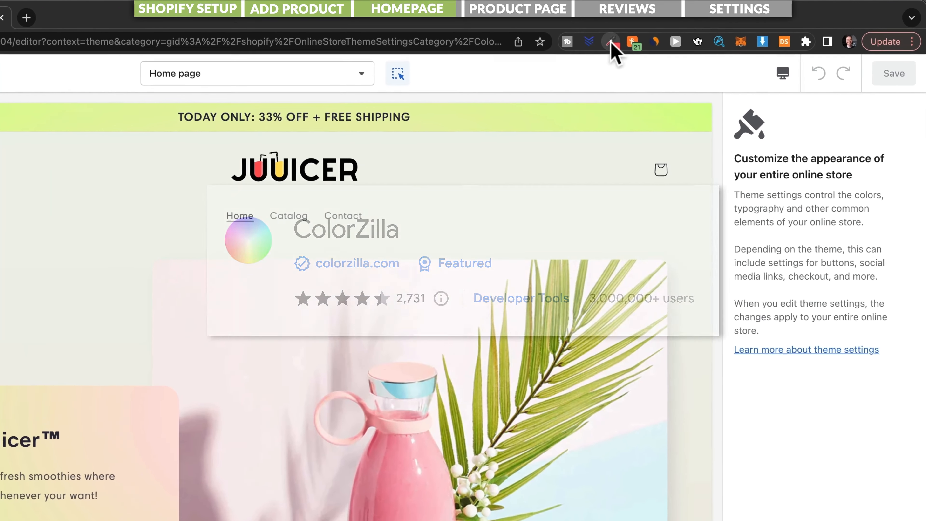
- Sample the red of the grapefruit in the home page's first image with the ColorZilla color picker
left_click(701, 29)
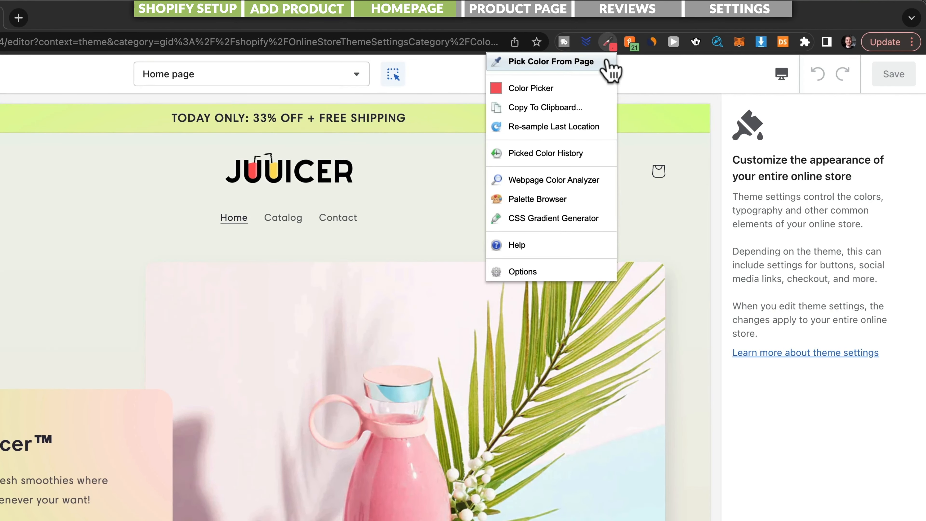
left_click(555, 65)
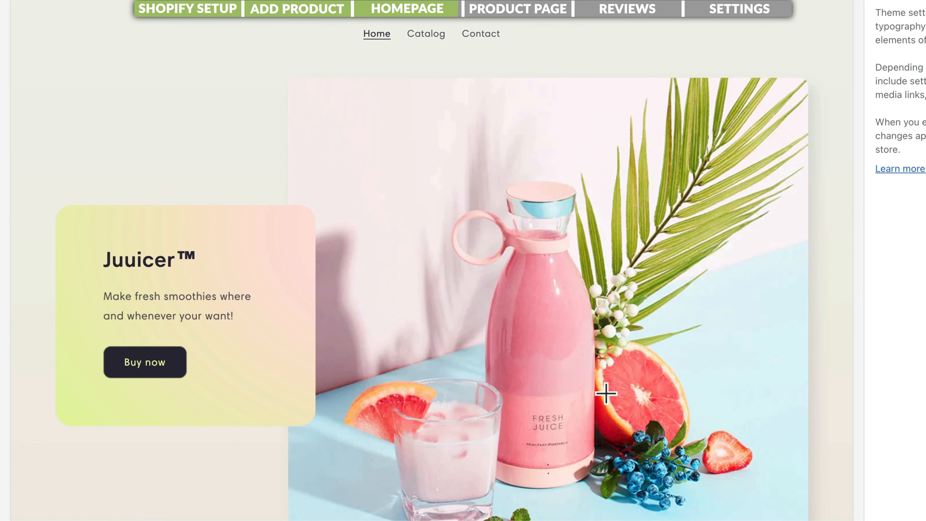
left_click(615, 404)
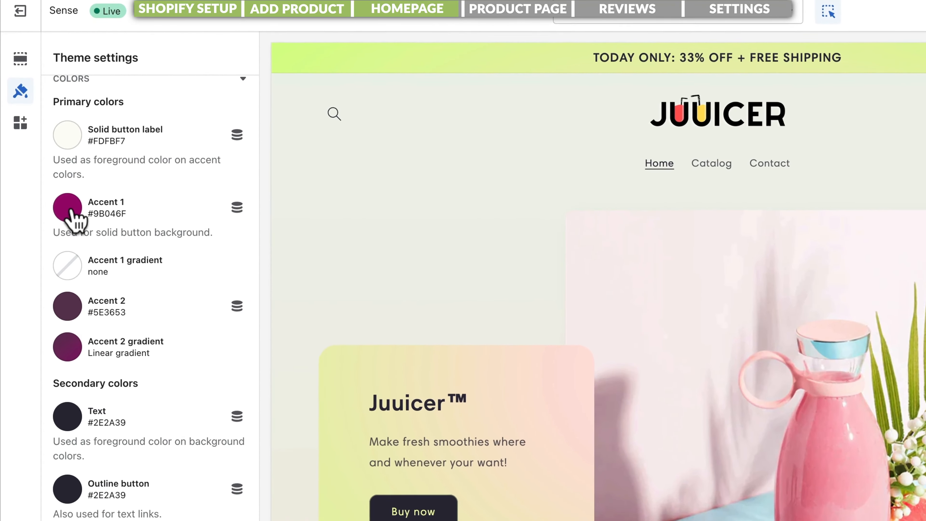
- Set the Accent 1 color to the copied #FD7068 and check the Buy now buttons in the preview
left_click(45, 184)
left_click_drag(114, 364, 164, 362)
right_click(163, 362)
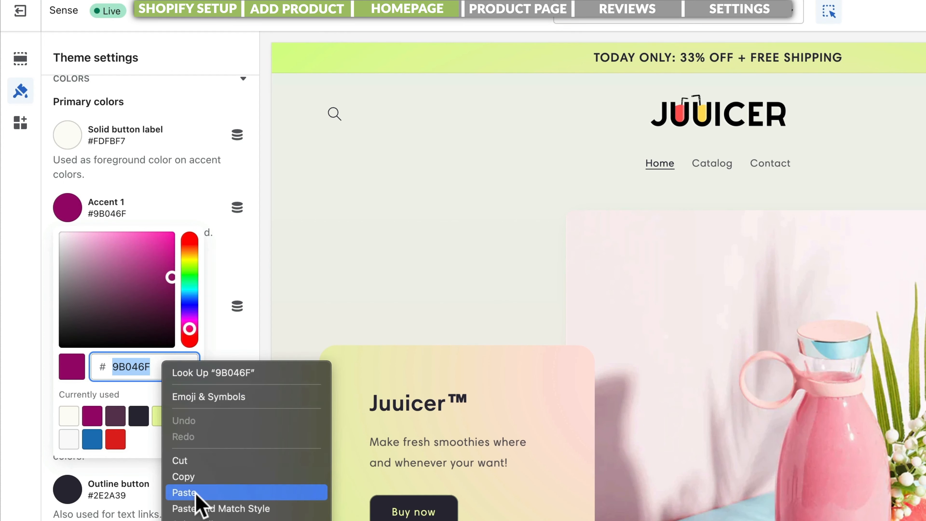
left_click(184, 492)
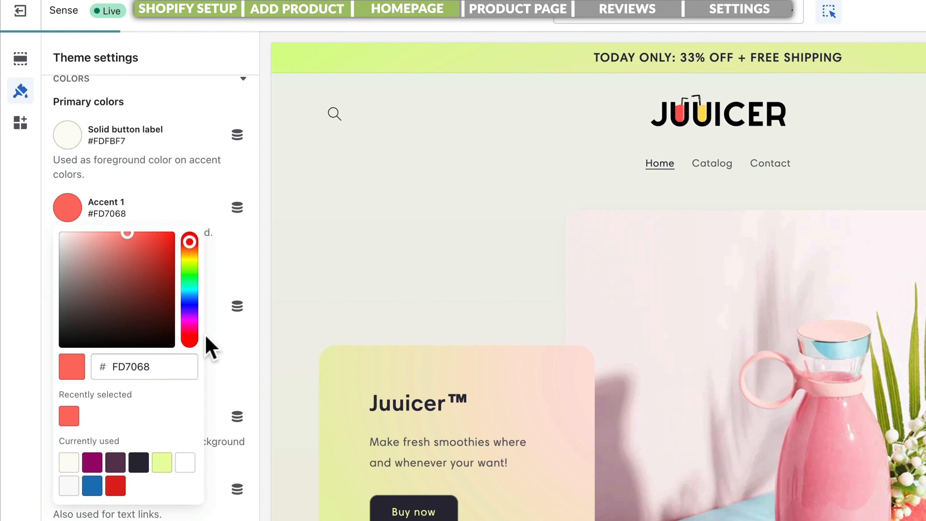
left_click(201, 201)
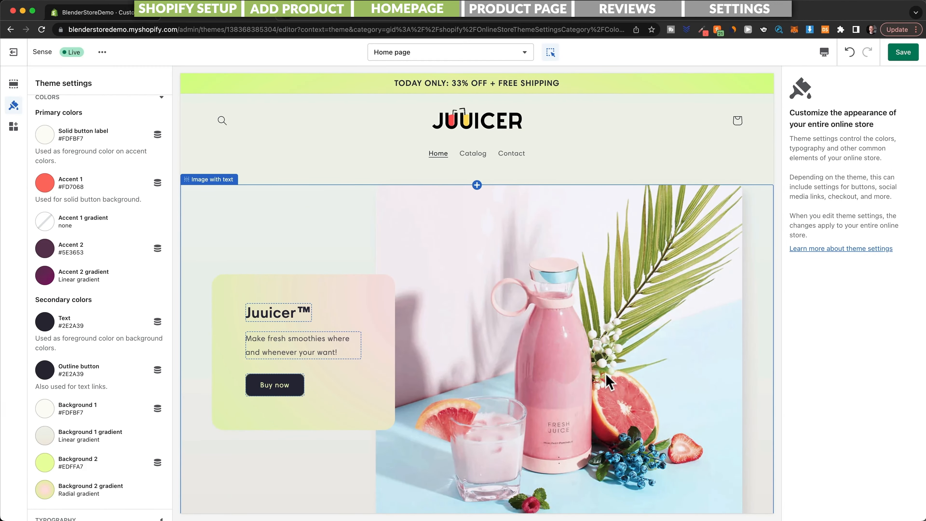
scroll(607, 382, "down", 10)
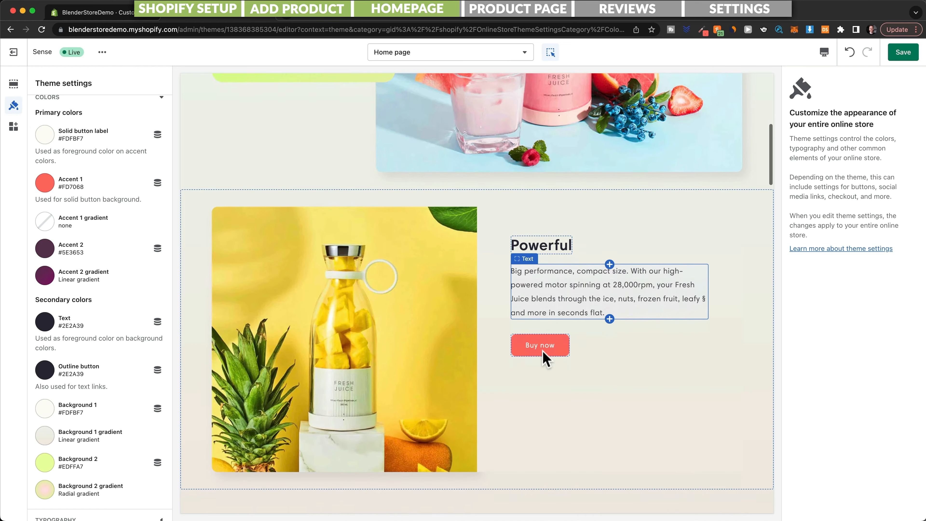
- Preview the Default collection page and check how its product grid and favorites section look with the theme colors
scroll(546, 359, "down", 3)
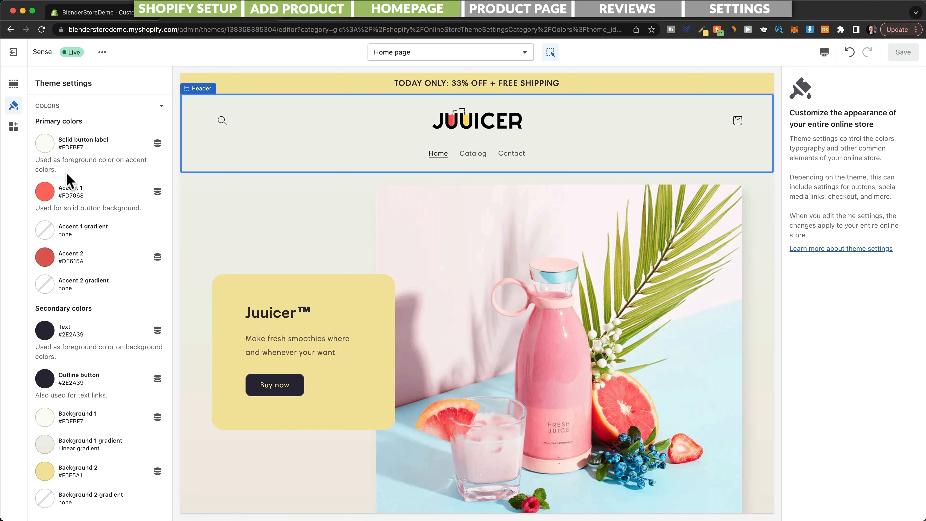
left_click(394, 54)
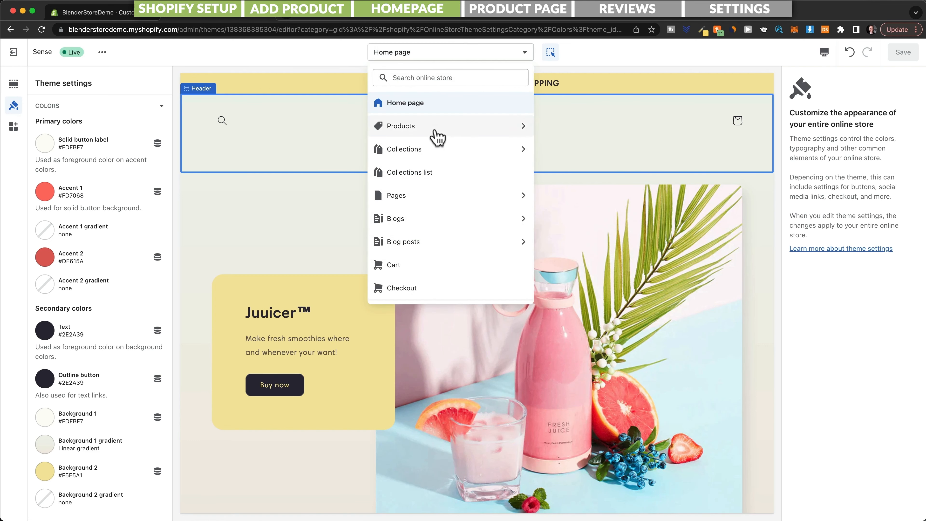
left_click(432, 153)
left_click(429, 135)
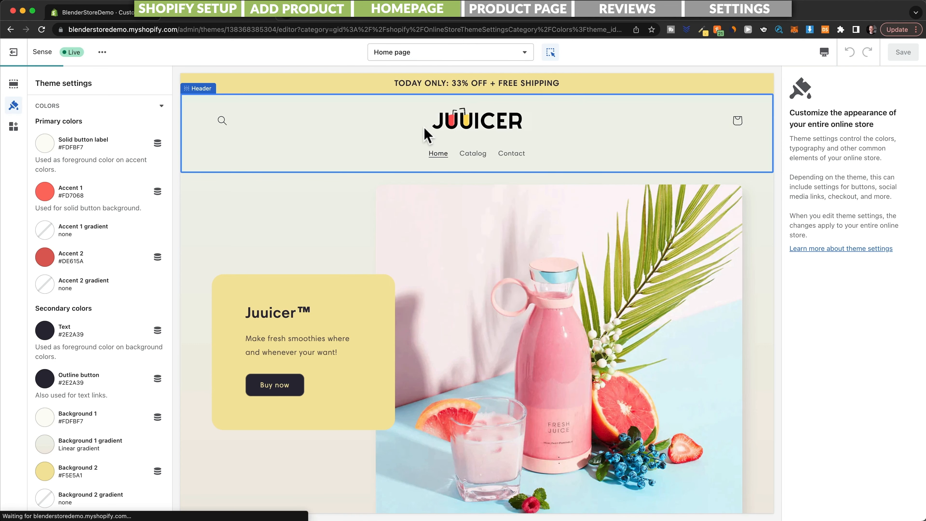
scroll(459, 383, "down", 10)
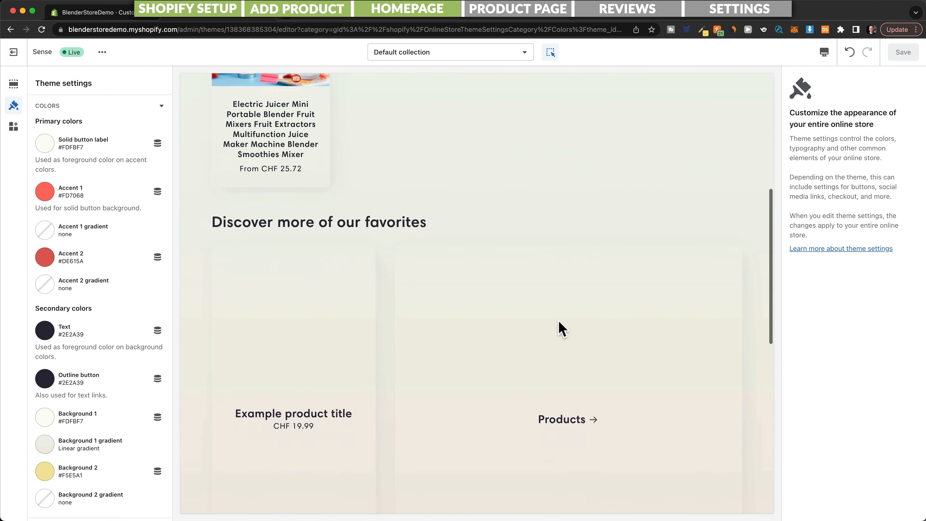
scroll(563, 328, "down", 5)
scroll(550, 327, "up", 15)
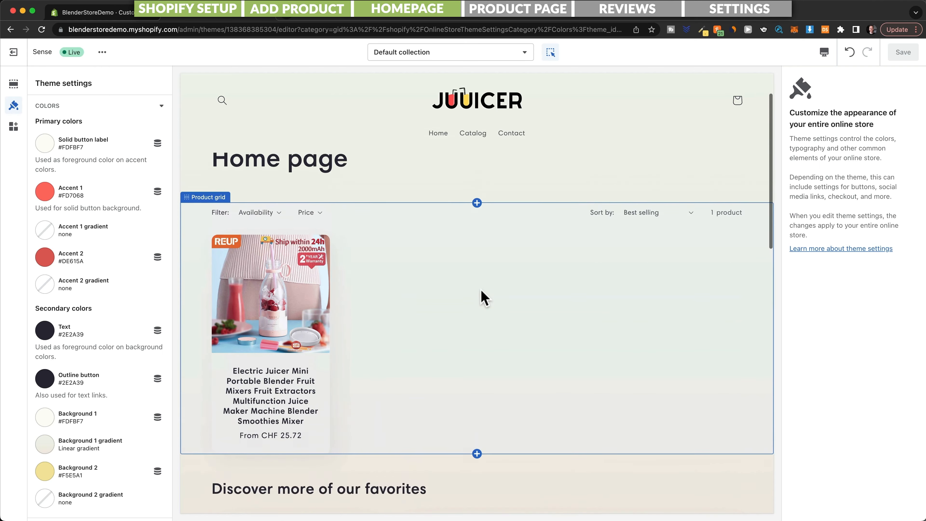
scroll(483, 297, "up", 3)
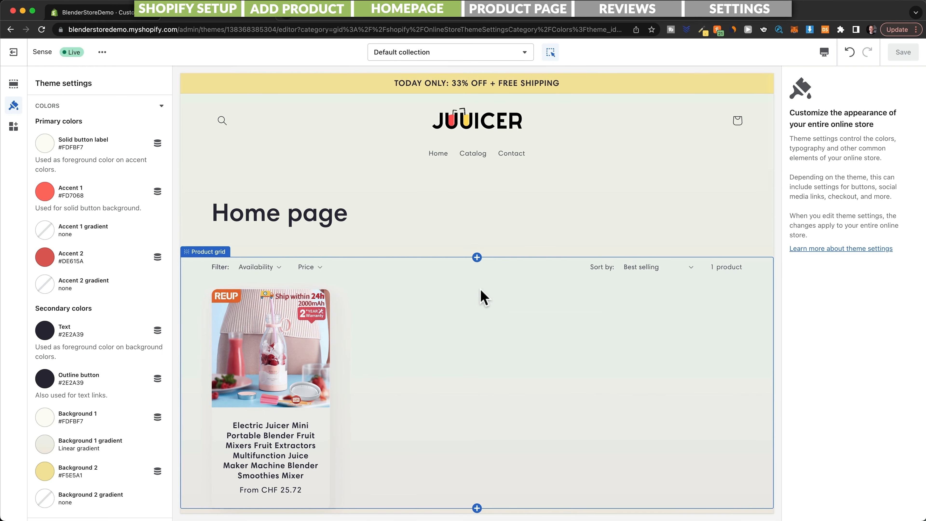
- Preview the Checkout page and examine its contact and shipping form, including the Continue to shipping button
left_click(453, 54)
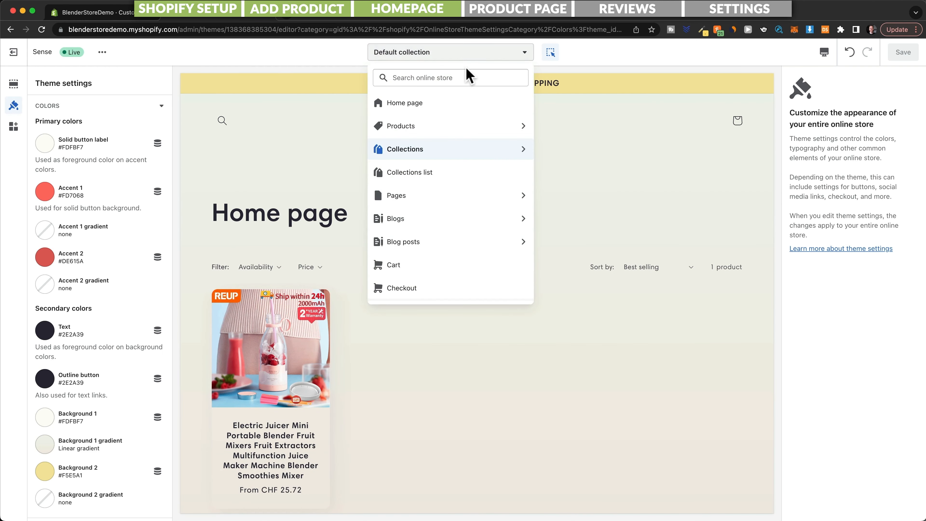
scroll(453, 161, "down", 2)
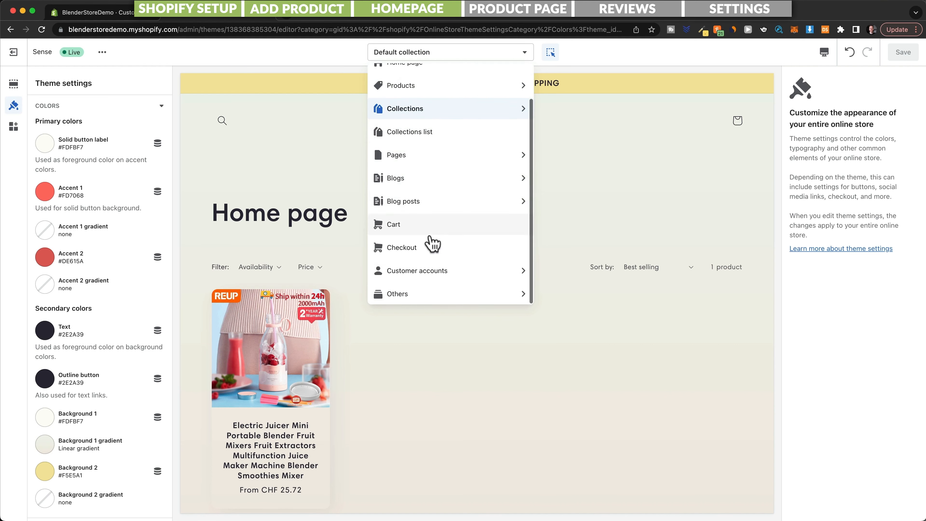
left_click(423, 245)
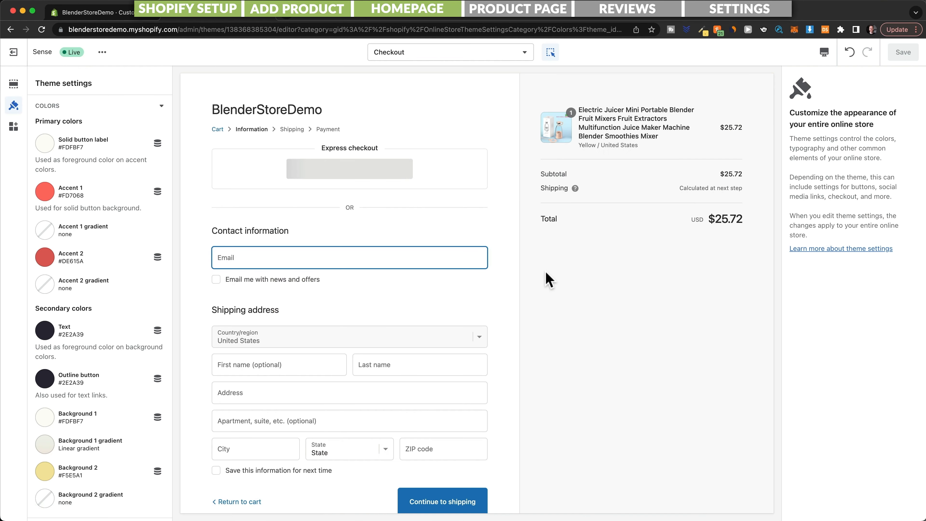
scroll(554, 402, "down", 2)
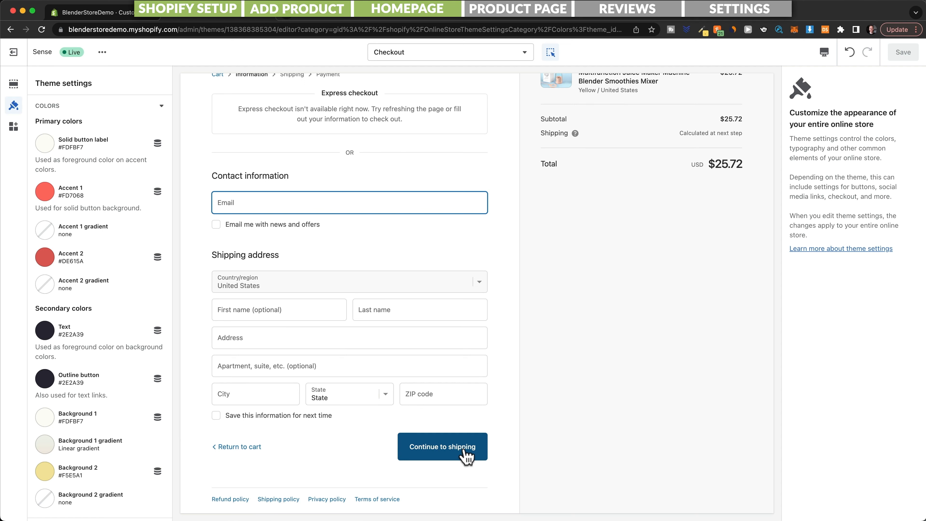
left_click(467, 427)
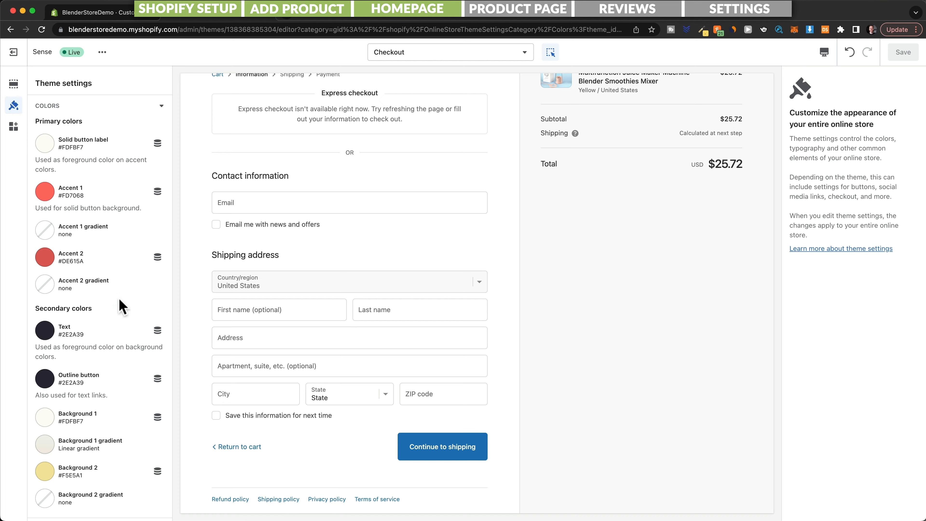
- Set both the Accents and Buttons colors in the theme's Checkout settings to #FD7068
scroll(119, 328, "down", 10)
scroll(110, 368, "down", 3)
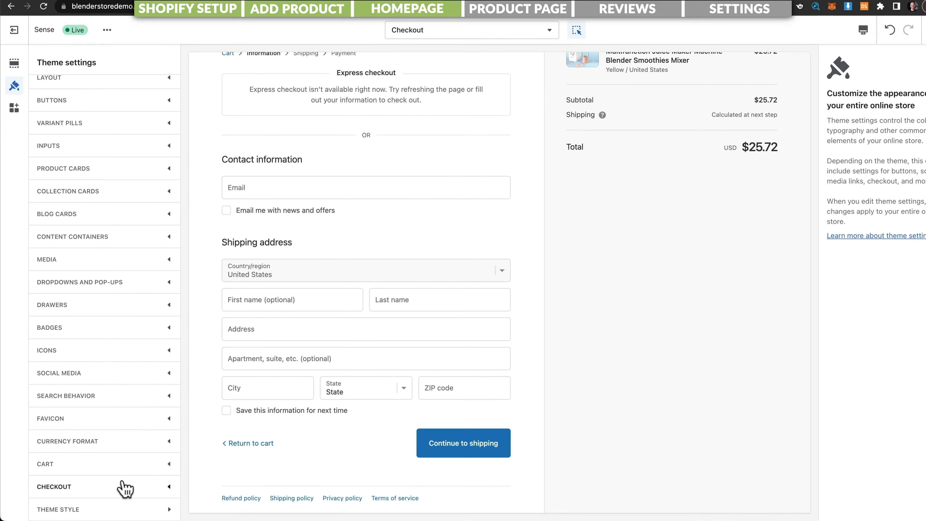
left_click(210, 483)
scroll(164, 405, "down", 9)
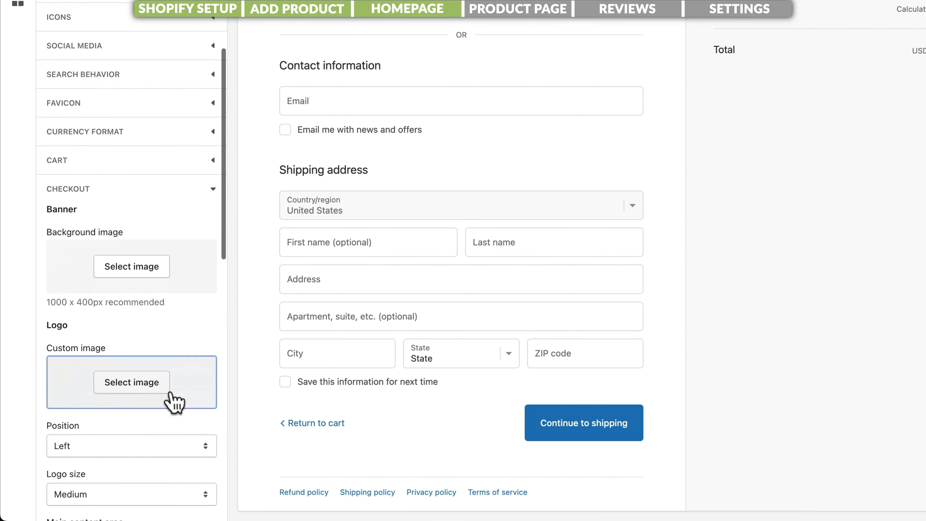
scroll(151, 265, "down", 17)
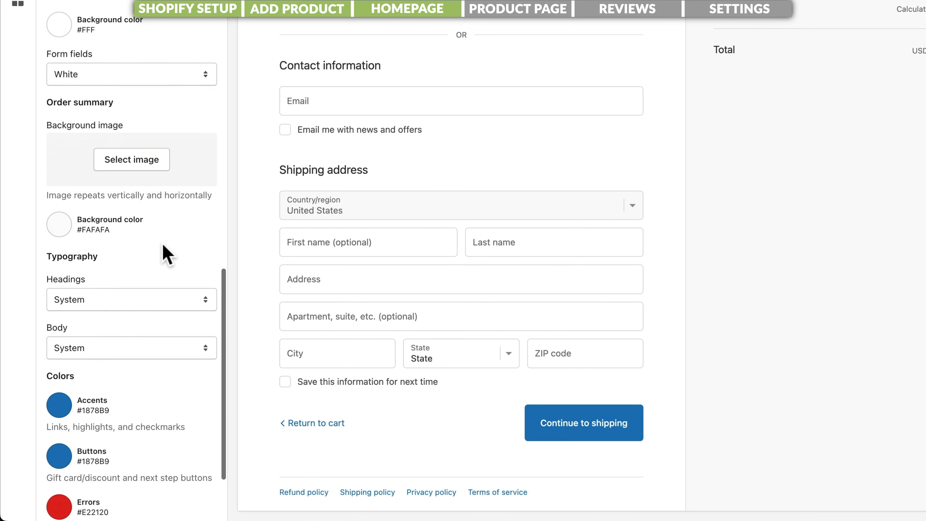
left_click(58, 296)
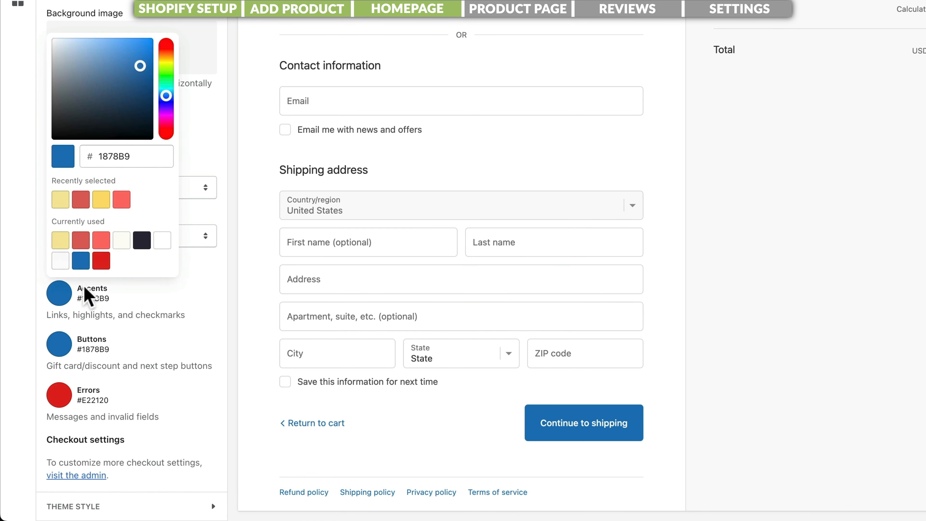
left_click(121, 200)
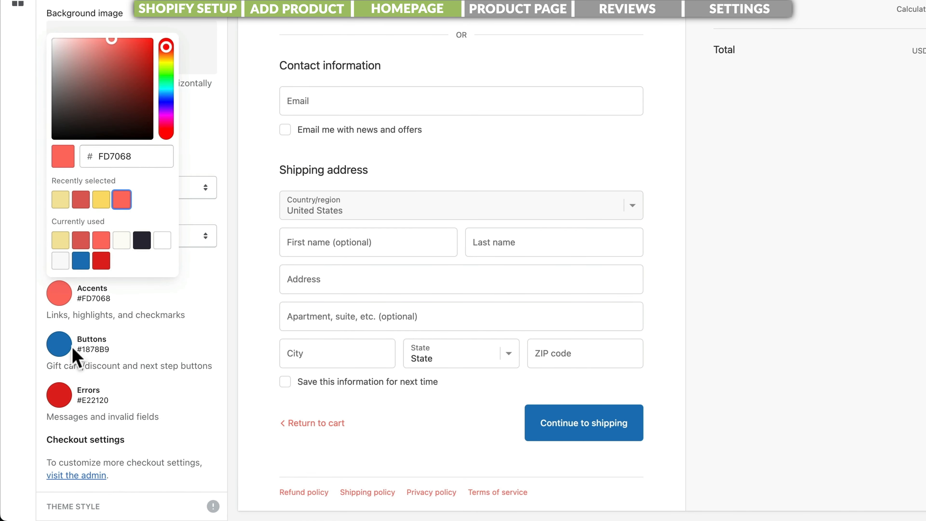
left_click(64, 349)
left_click(123, 250)
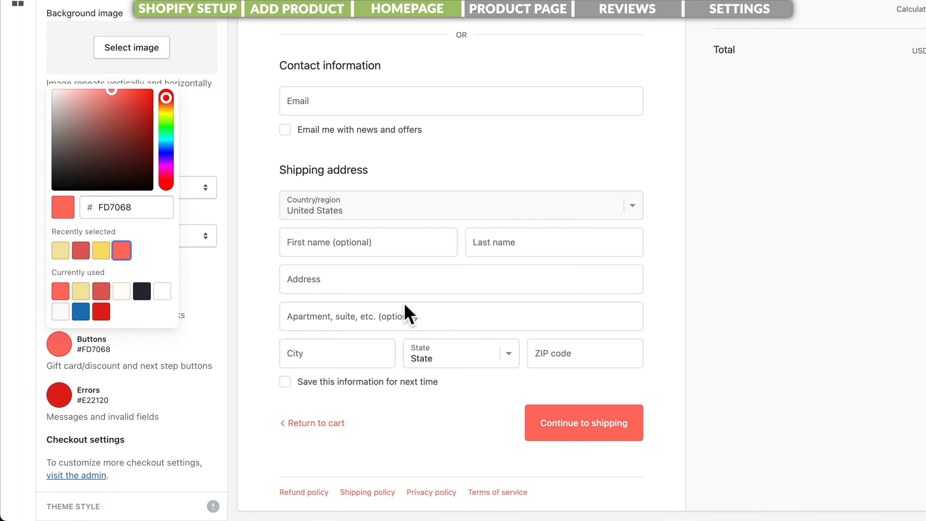
left_click(744, 430)
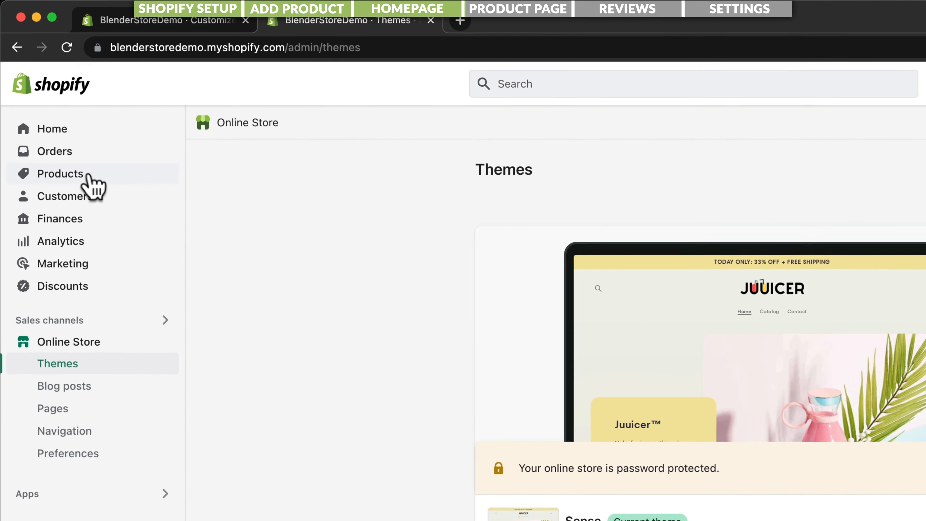
- Open the electric juicer product in the store admin and change its title to "Juuicer™ Portable Blender"
left_click(68, 144)
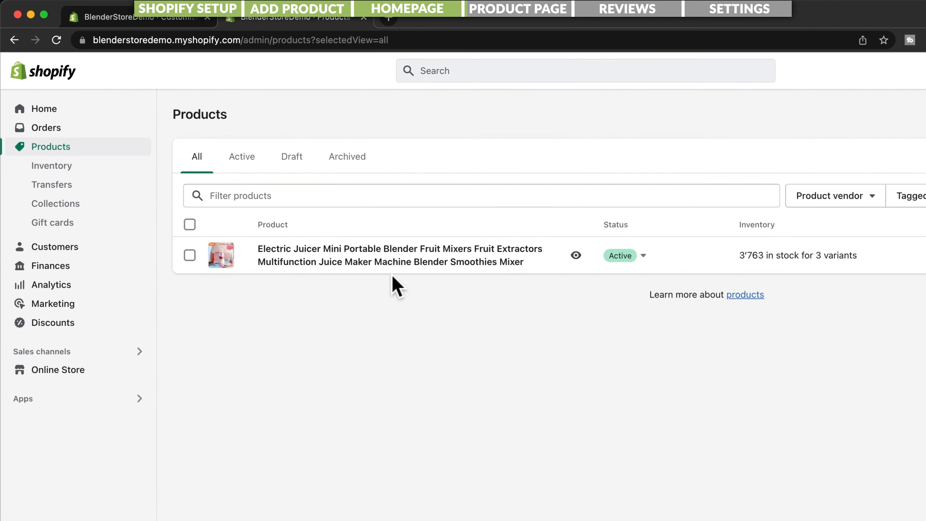
left_click(377, 254)
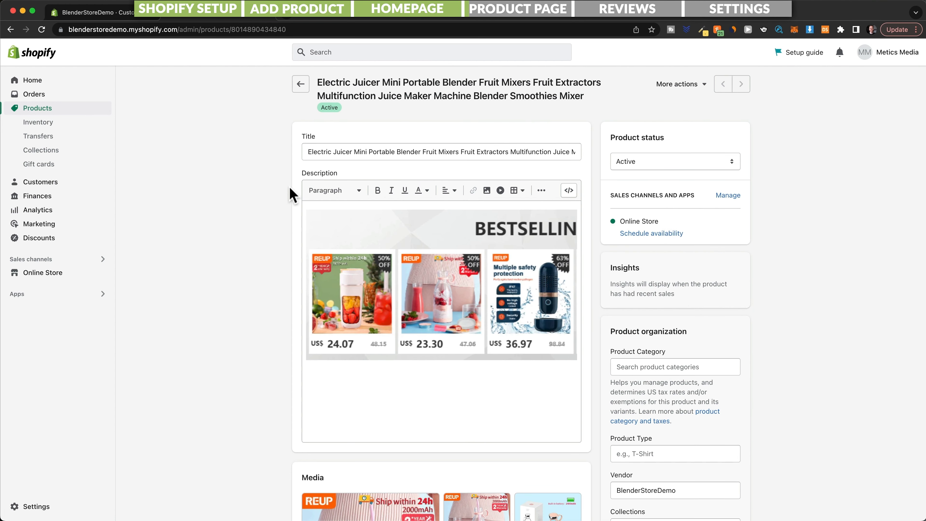
triple_click(360, 151)
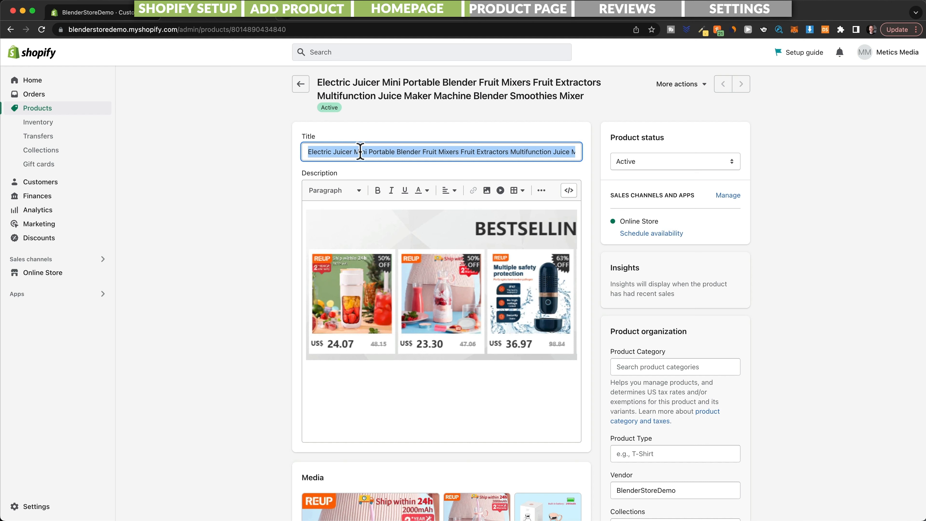
left_click(360, 152)
triple_click(425, 152)
key("BackSpace")
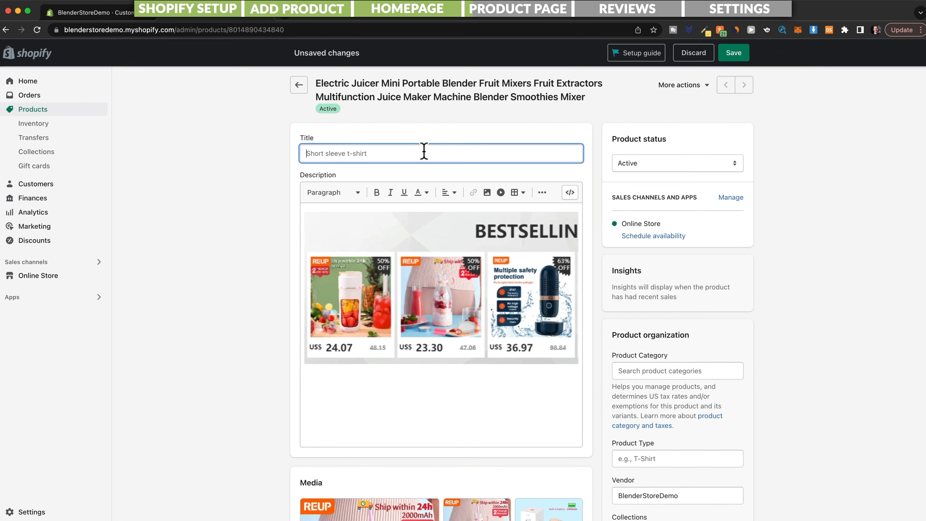
type("Juuicer™")
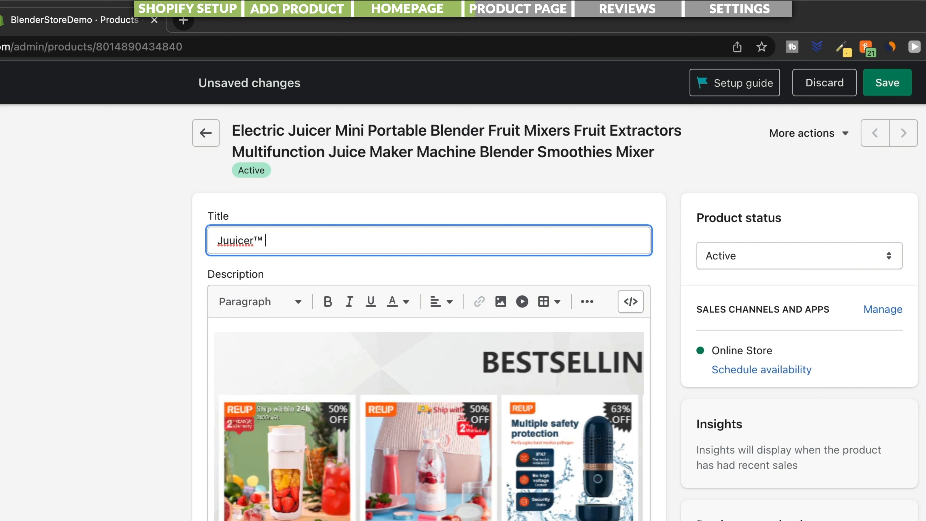
type(" Portable Blender")
- Replace the supplier images in the product description with text sections titled Portable, Powerful, Wireless Charging and Easy Cleaning
left_click(430, 368)
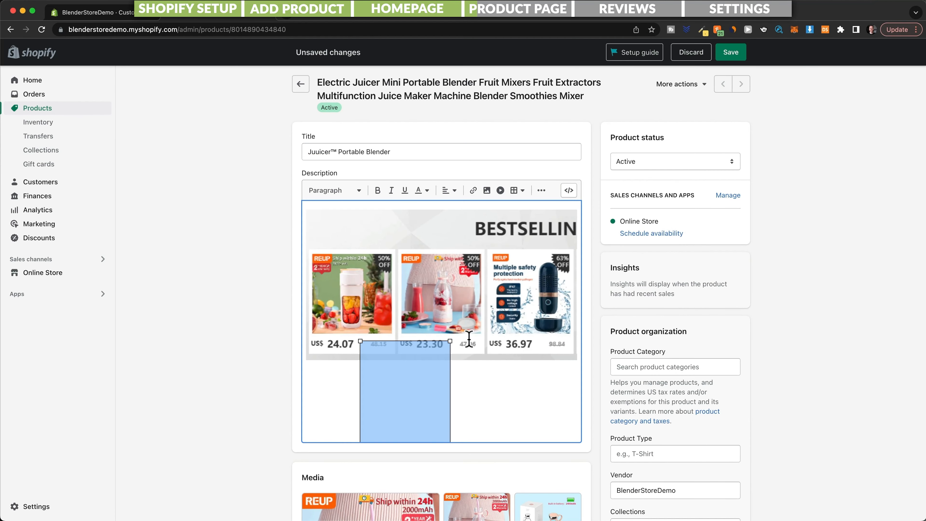
left_click(518, 356)
key("ctrl+a")
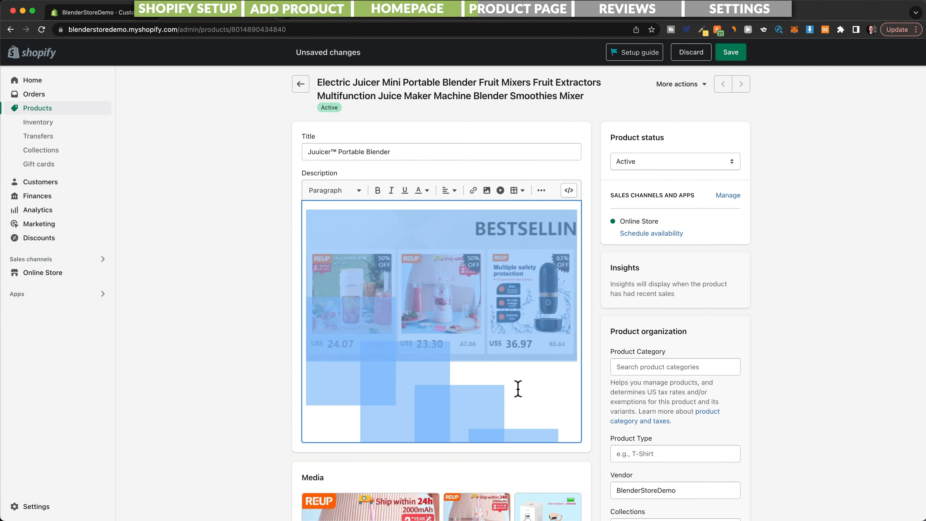
key("BackSpace")
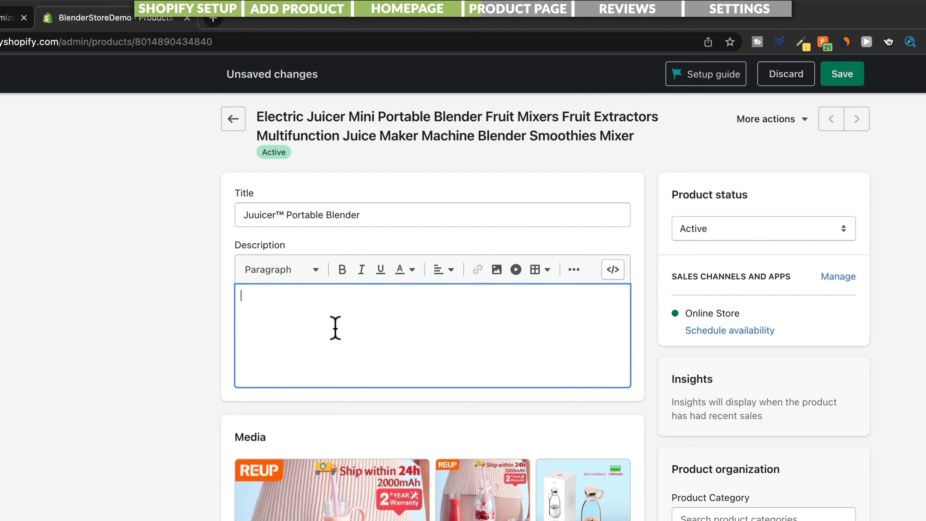
type("Portable Your Juuicer™ comes with a stylish, magnetic wireless charging dock. Just snap your blender onto the dock after using it to keep it always charged! Powerful Big performance, compact size. With our high-powered motor spinning at 28,000rpm, your Fresh Juice blends through the ice, nuts, frozen fruit, leafy § and more in seconds flat. Wireless Charging Your Juuicer™ comes with a stylish, magnetic wireless charging dock. Just snap your blender onto the dock after using it to keep it always charged! Easy Cleaning Cleaning is a breeze with our dishwasher-safe parts and fully water-resistant design. Self-cleaning means you can just add water and soap to the blender and blend.")
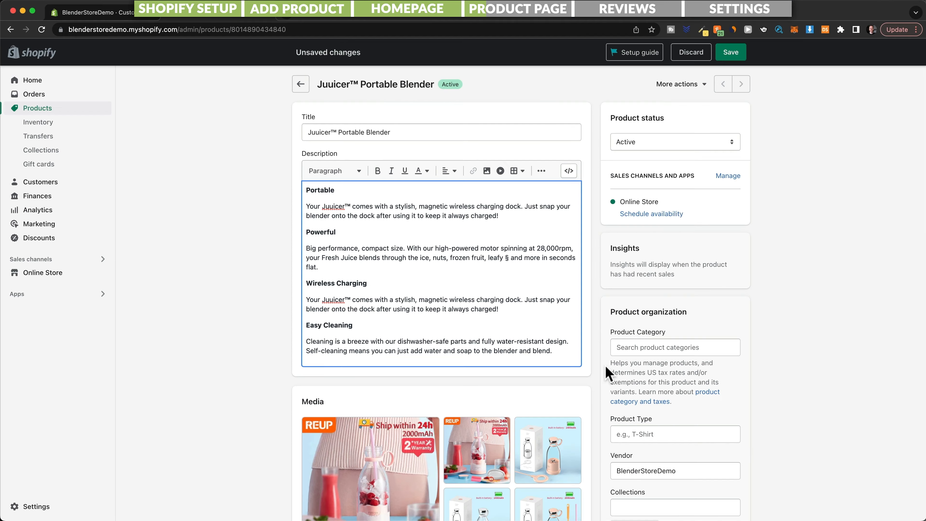
- Replace the product media with the images from the Product Page folder and arrange the lifestyle photos ahead of the detail and color shots
scroll(606, 368, "down", 10)
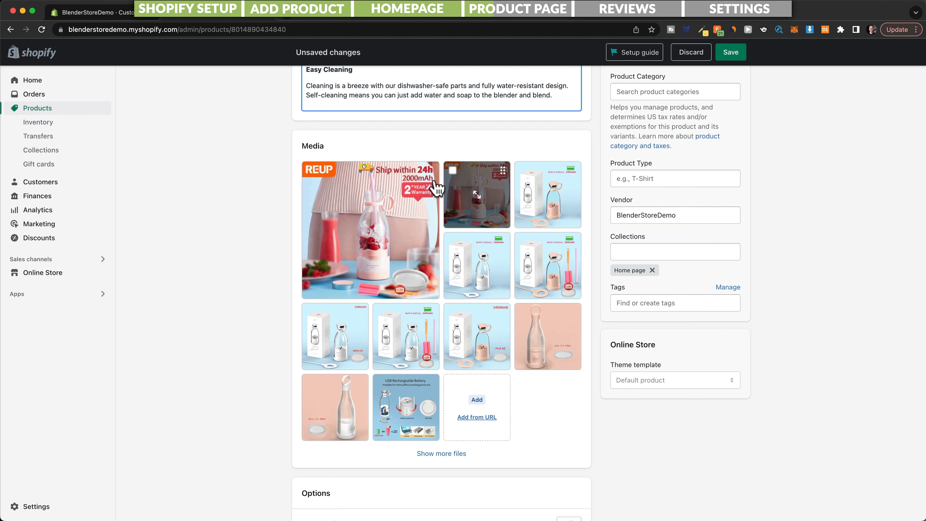
left_click(311, 170)
left_click(481, 184)
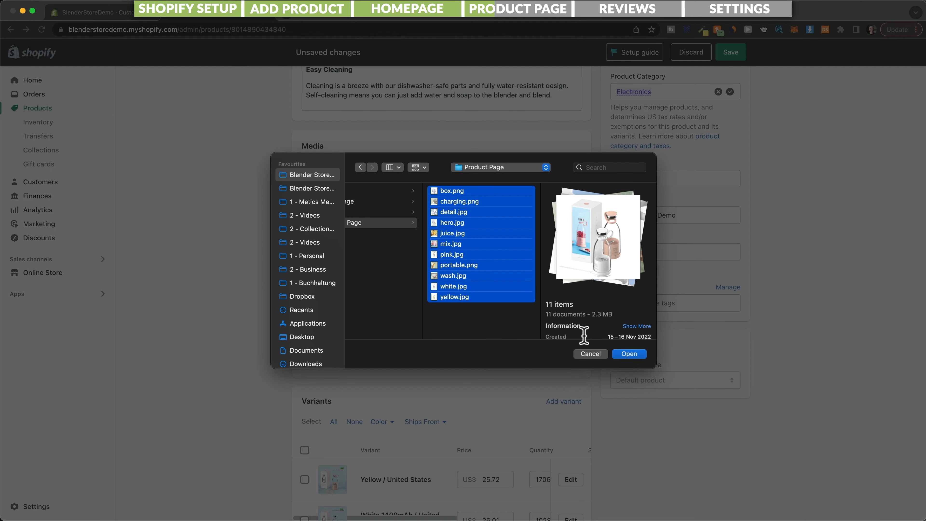
left_click(628, 354)
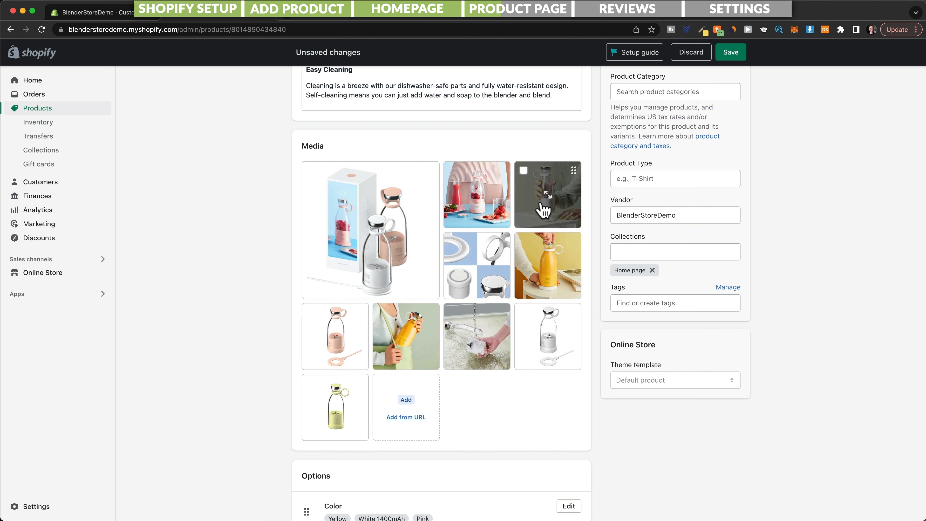
left_click_drag(540, 248, 477, 267)
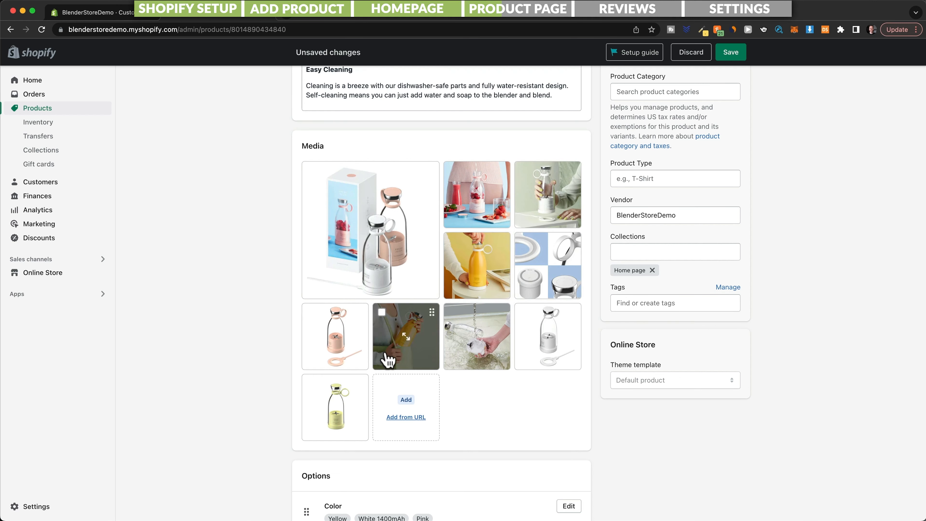
left_click_drag(388, 360, 538, 273)
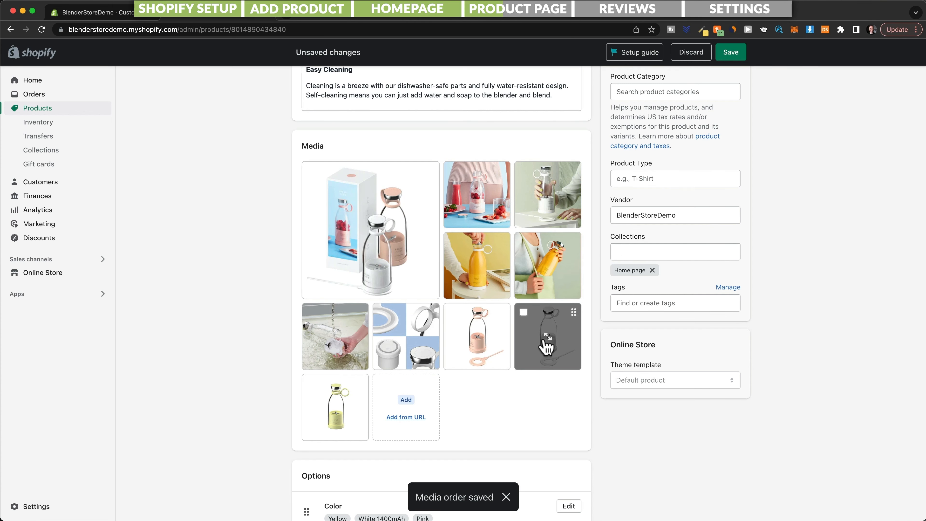
- Check the image assigned to the Yellow variant and close the variant image dialog
scroll(583, 365, "down", 10)
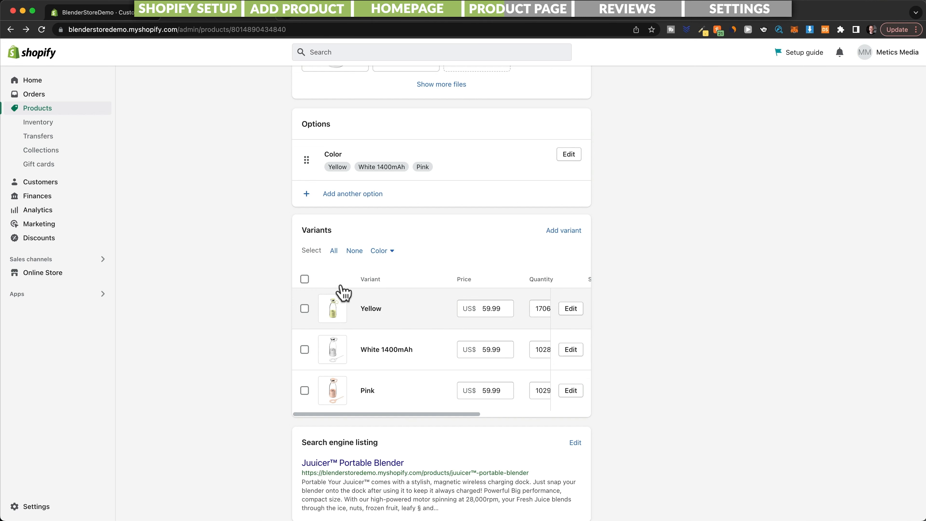
left_click(334, 313)
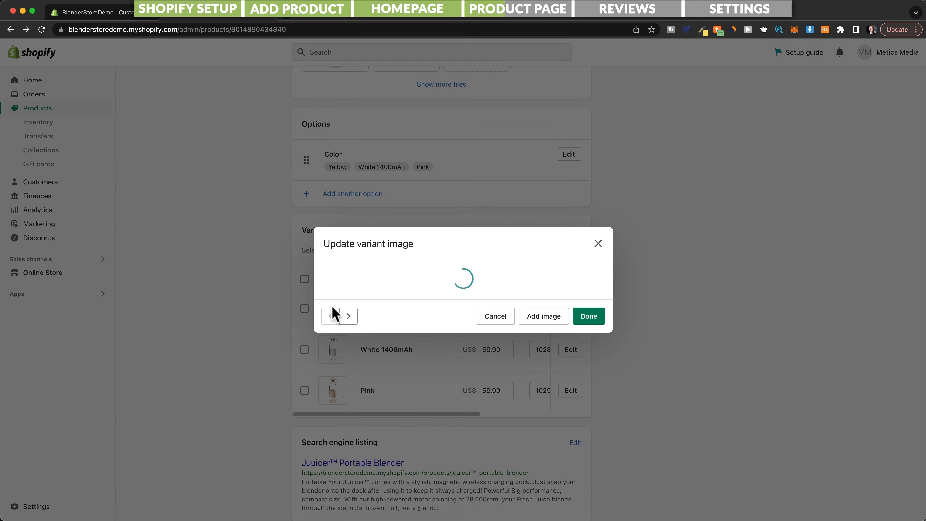
left_click(599, 141)
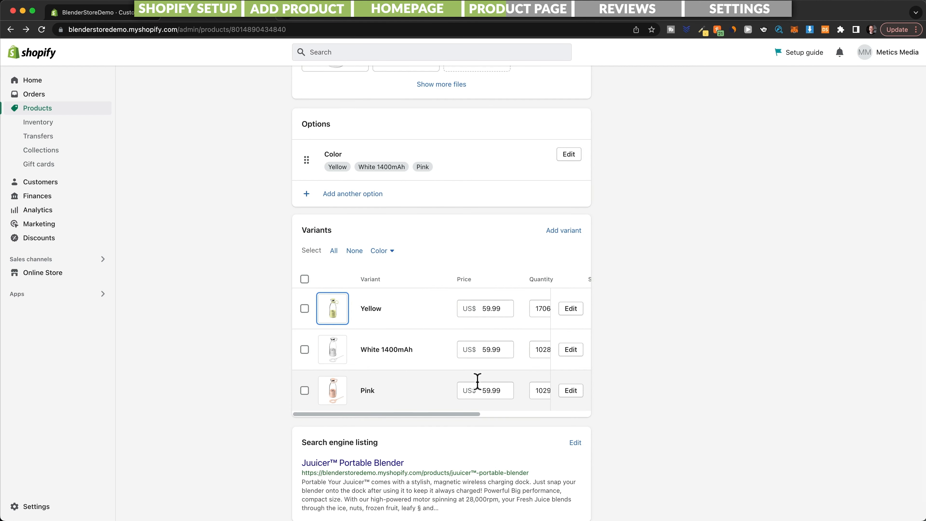
- Review the price and compare-at price of the Yellow, White 1400mAh and Pink variants, and return to the product
scroll(406, 364, "right", 3)
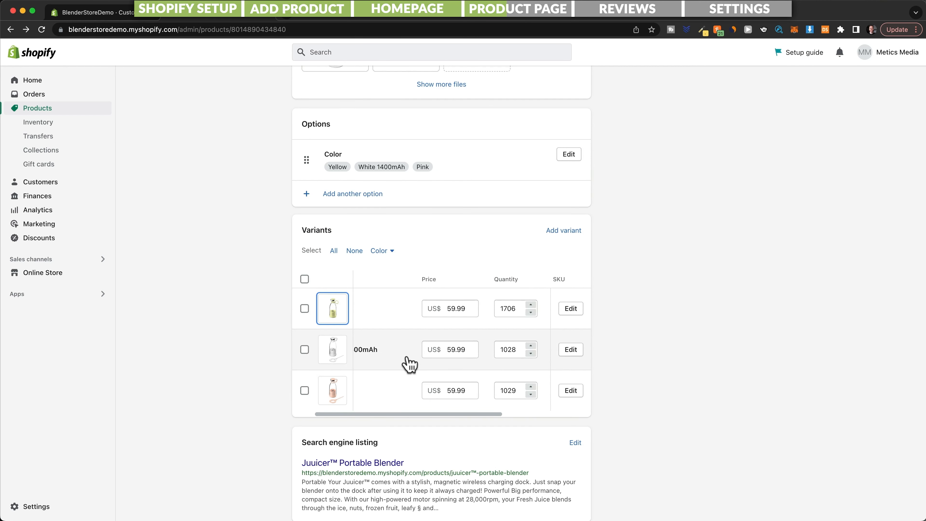
left_click(569, 310)
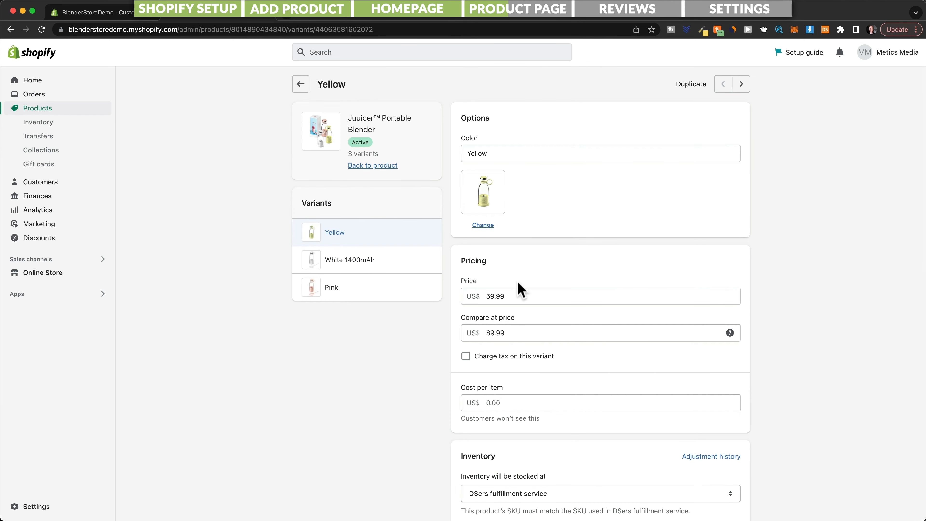
left_click(478, 296)
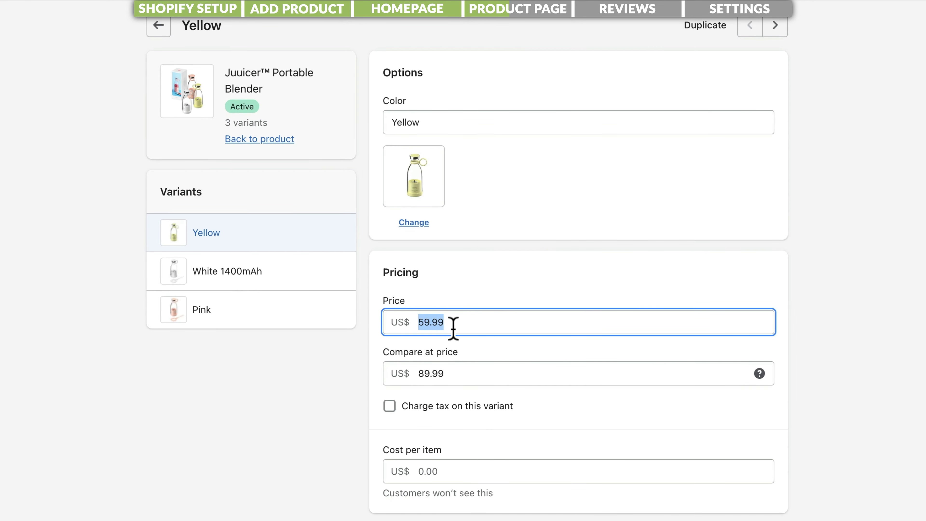
left_click(462, 373)
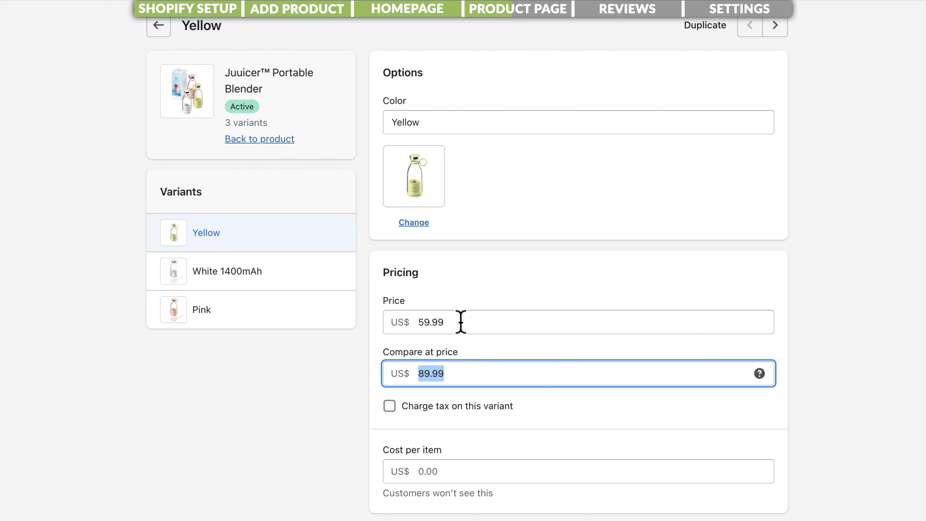
left_click(393, 321)
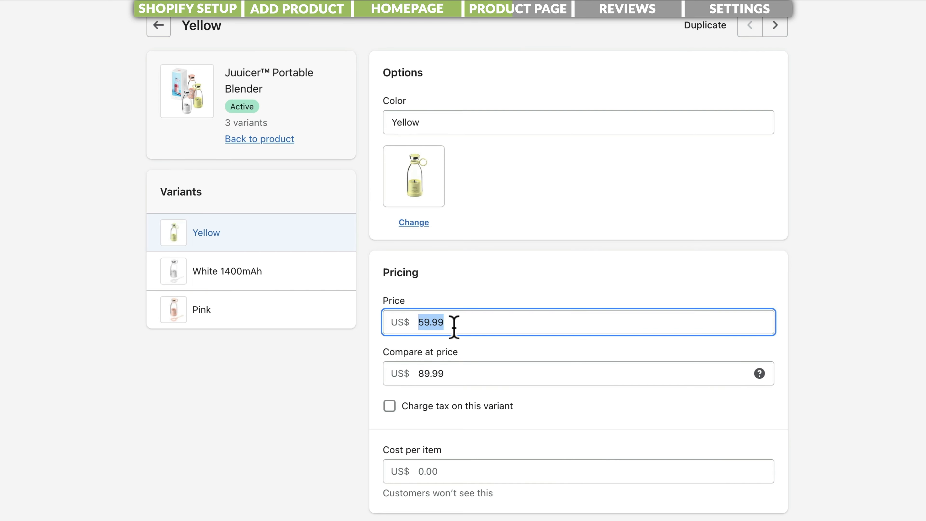
key("Tab")
left_click(357, 262)
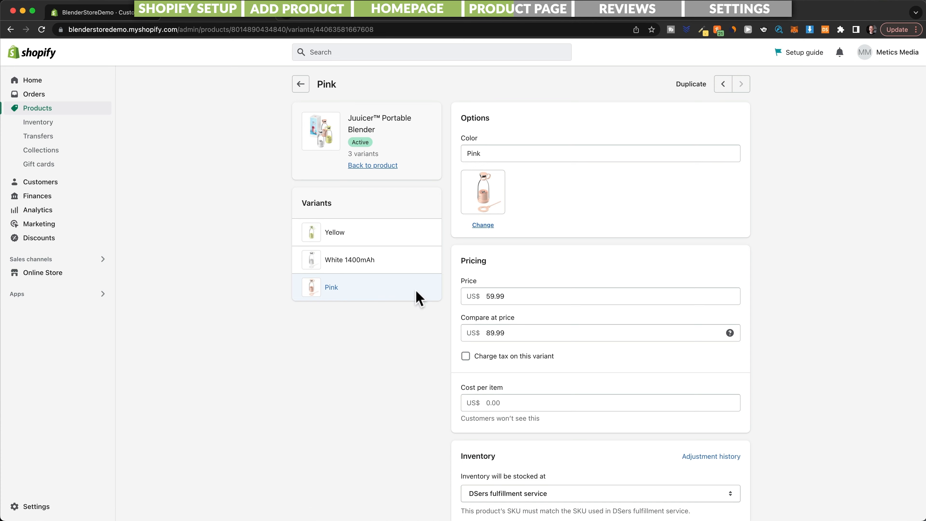
left_click(301, 86)
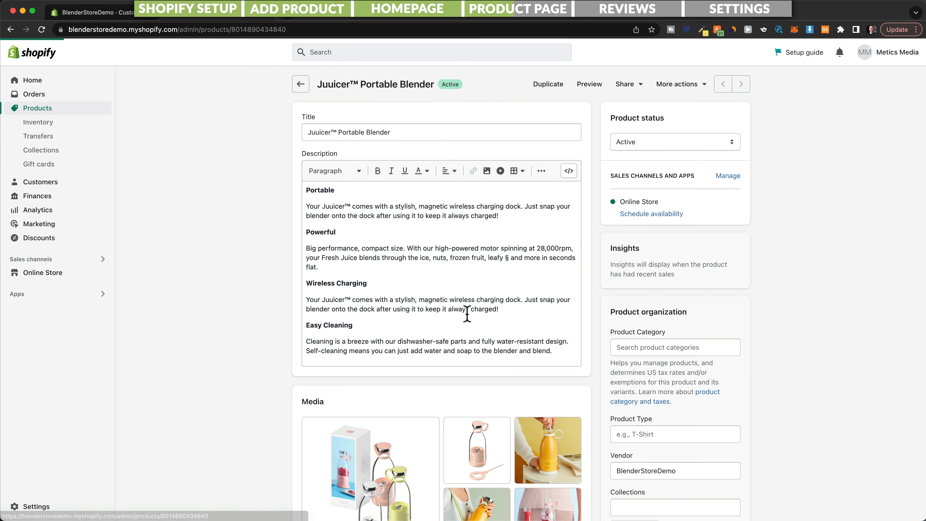
- Shorten the product's URL handle to juuicer in the search engine listing, keeping the URL redirect, and save the product
scroll(662, 323, "down", 15)
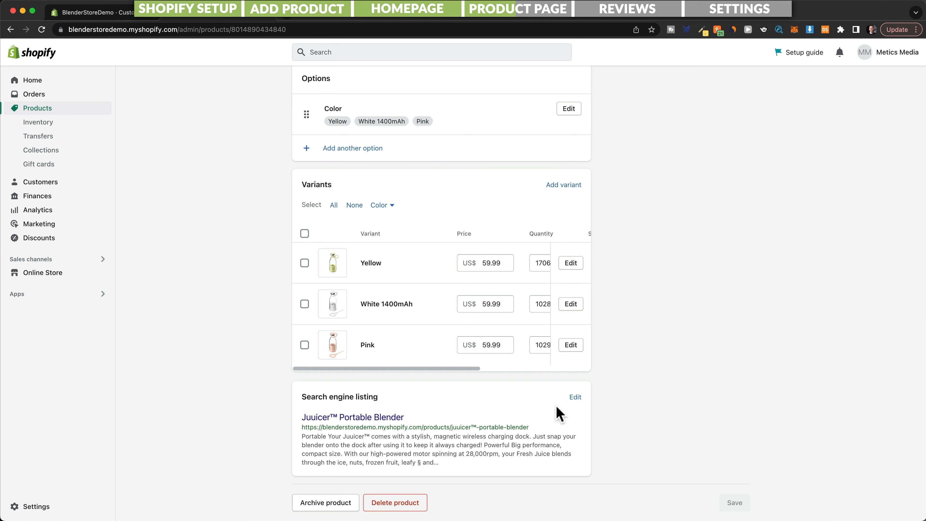
left_click(574, 398)
scroll(474, 423, "down", 5)
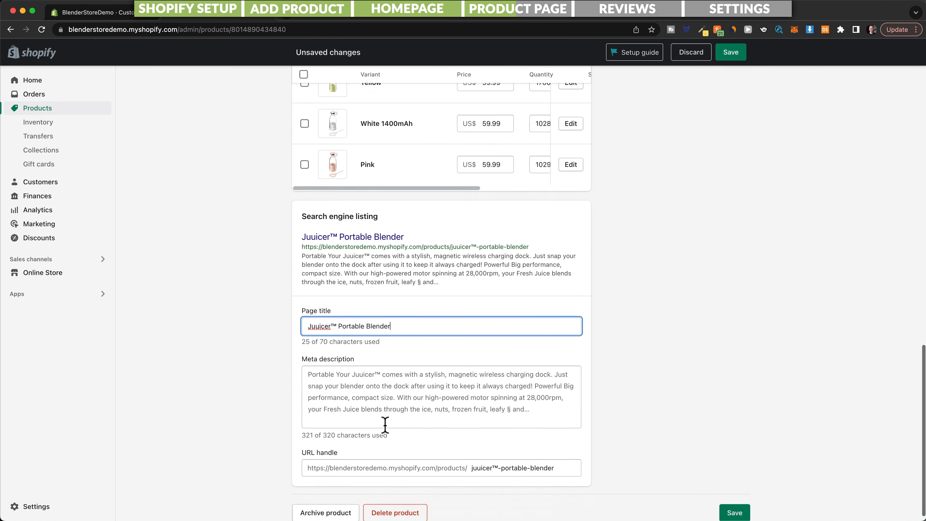
scroll(385, 425, "down", 1)
left_click_drag(473, 458, 568, 457)
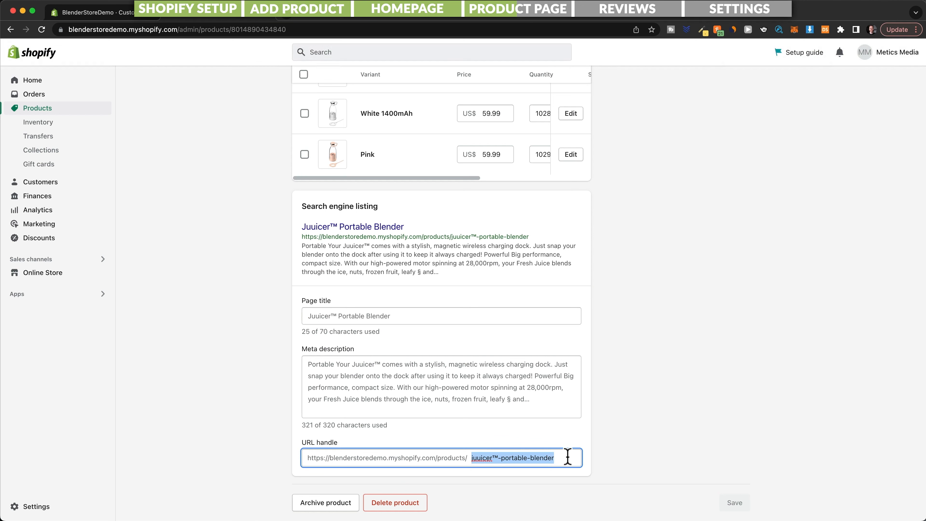
left_click(487, 457)
left_click_drag(493, 458, 562, 458)
key("BackSpace")
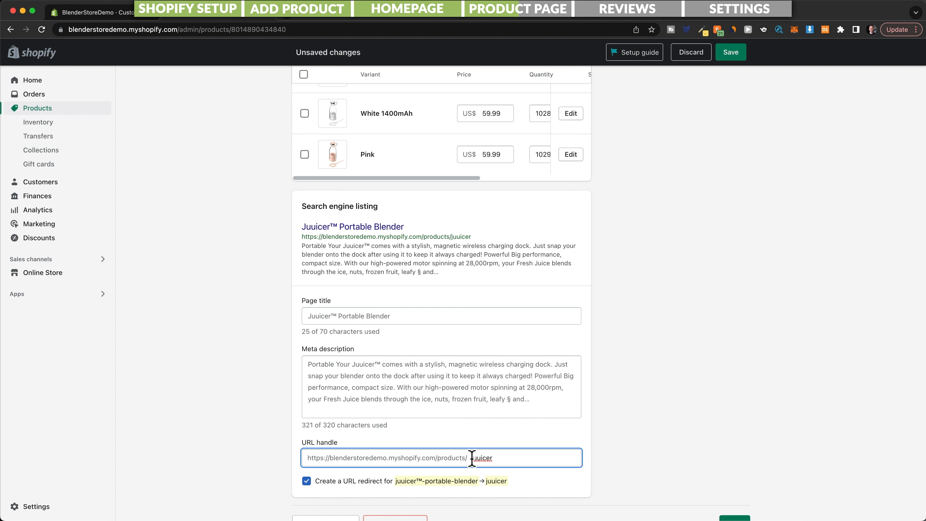
left_click_drag(471, 459, 540, 459)
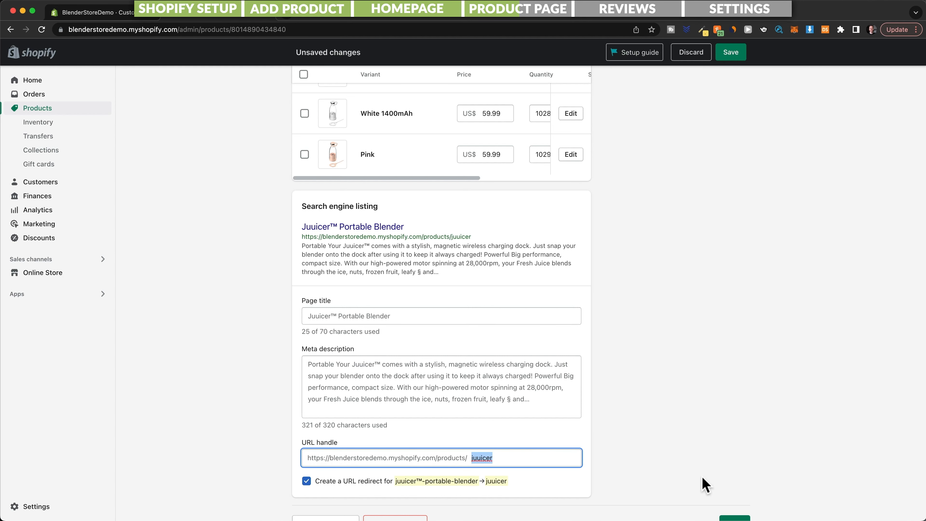
scroll(711, 456, "down", 1)
left_click(739, 503)
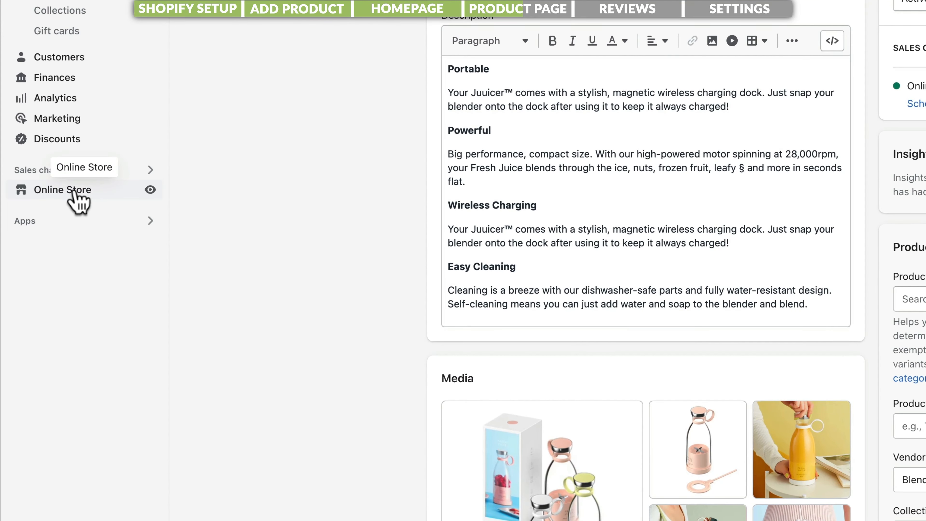
- Open the Sense theme for customization and switch to the Default product template
left_click(75, 192)
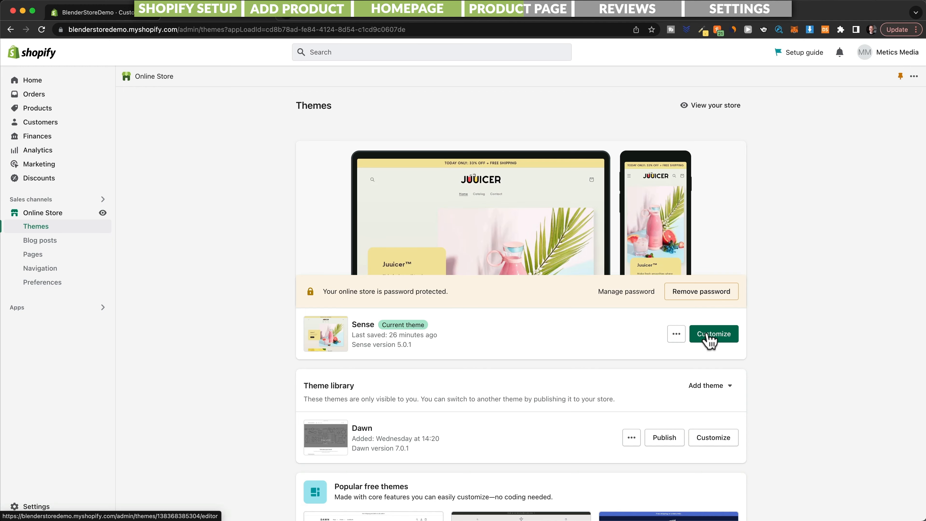
left_click(709, 335)
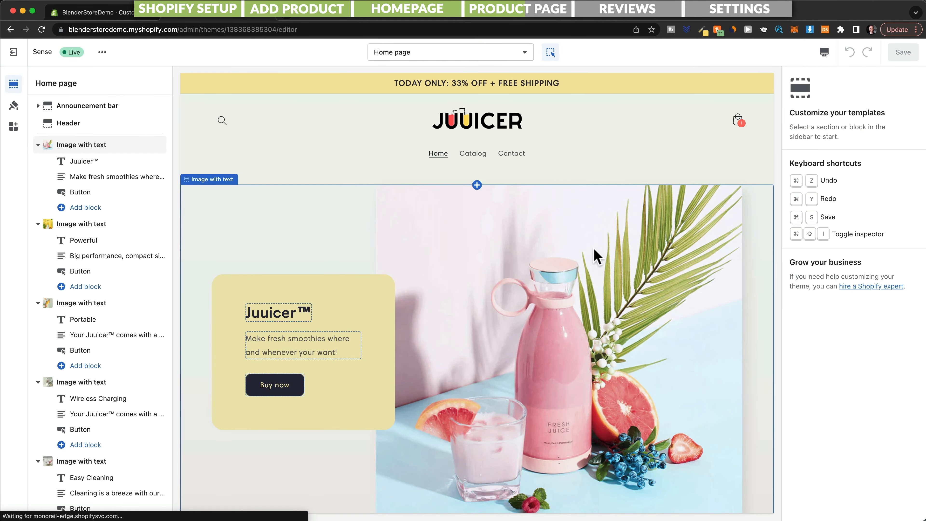
scroll(594, 269, "down", 3)
scroll(593, 269, "up", 2)
scroll(592, 267, "up", 1)
left_click(525, 59)
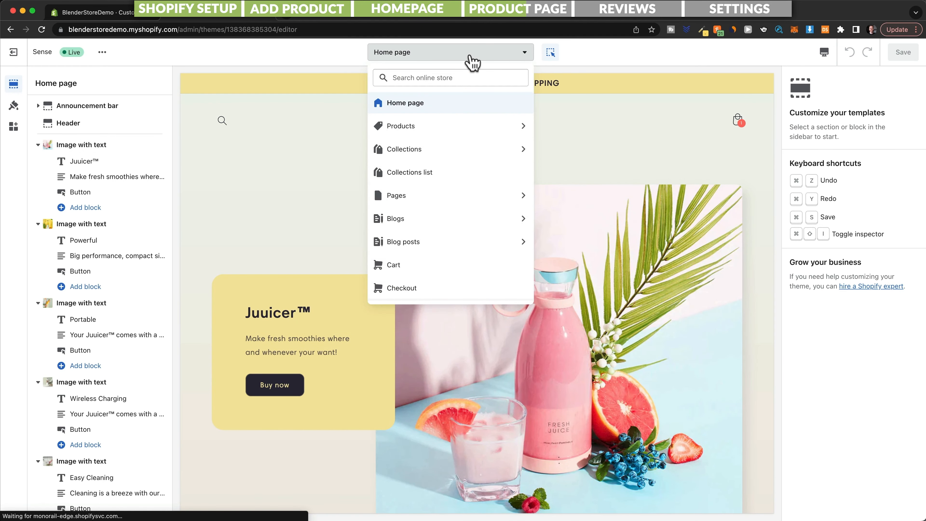
left_click(436, 128)
left_click(425, 130)
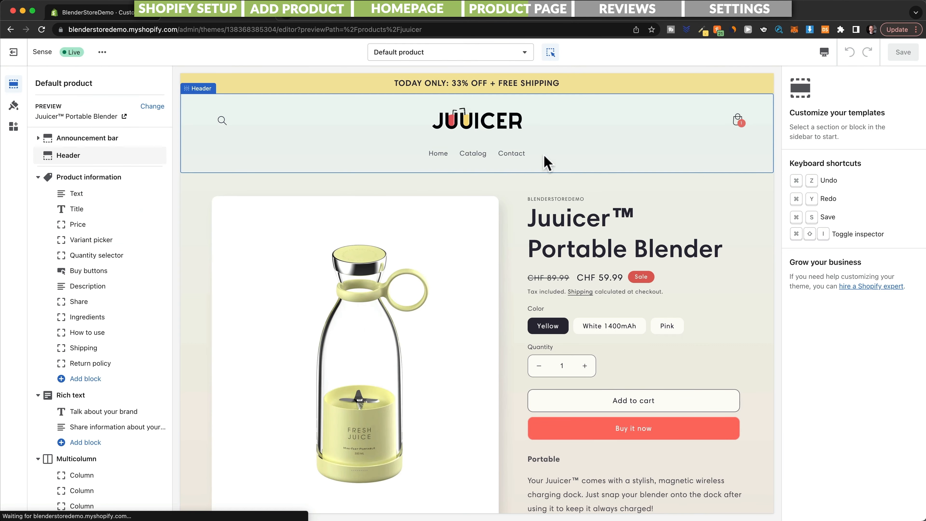
- Examine the product page preview, including its gallery and description, and try the White 1400mAh and Pink variants
scroll(647, 236, "down", 2)
scroll(647, 236, "down", 2)
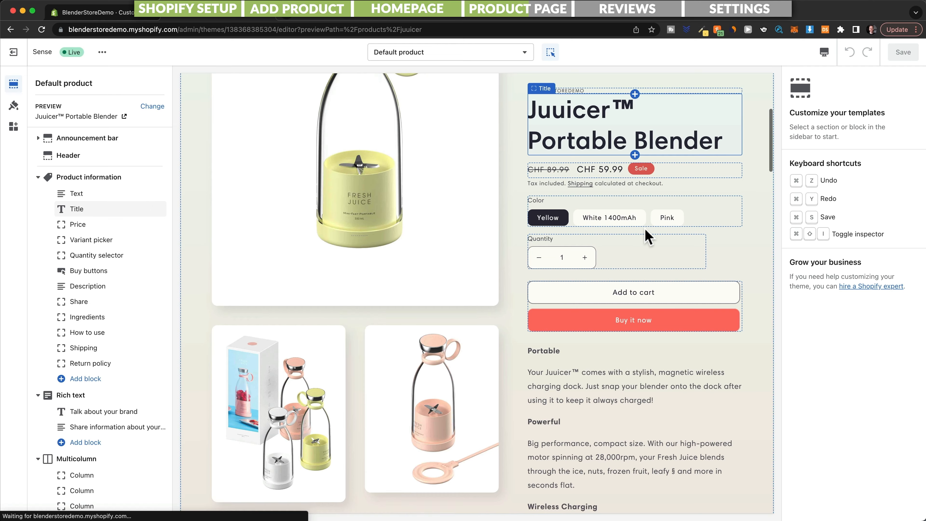
scroll(646, 232, "down", 3)
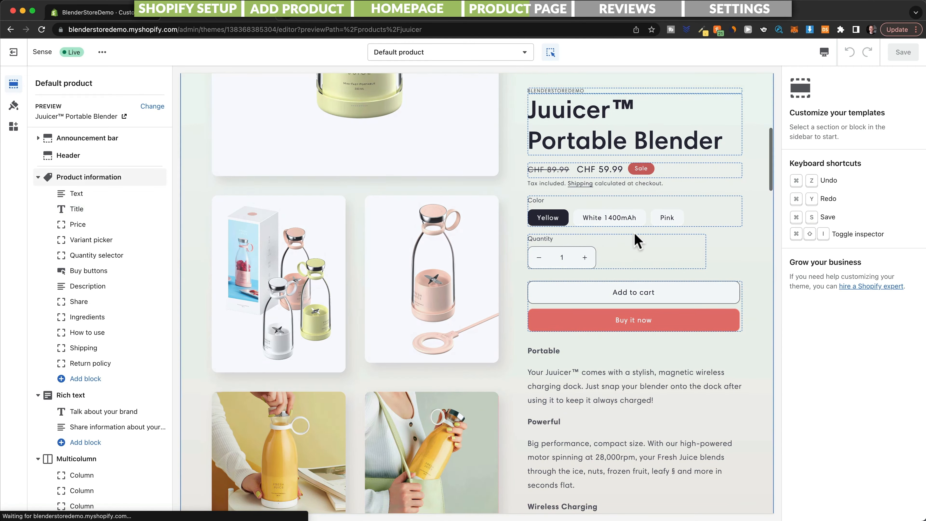
scroll(375, 188, "up", 7)
scroll(381, 328, "down", 3)
left_click(280, 362)
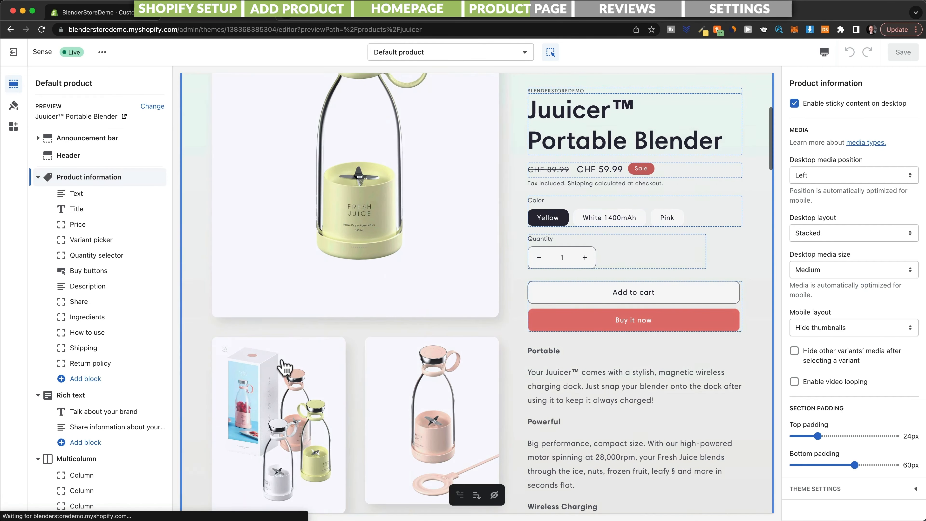
scroll(623, 383, "down", 2)
scroll(628, 389, "down", 6)
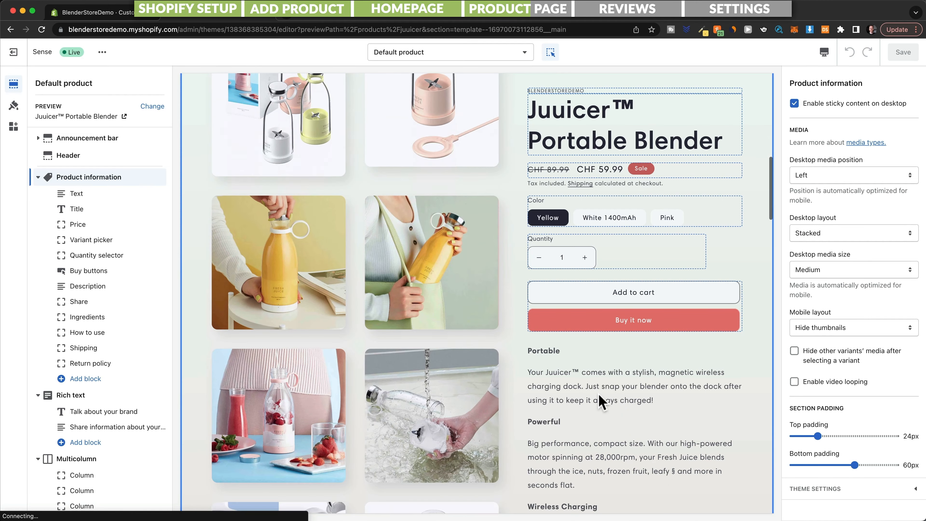
left_click(608, 219)
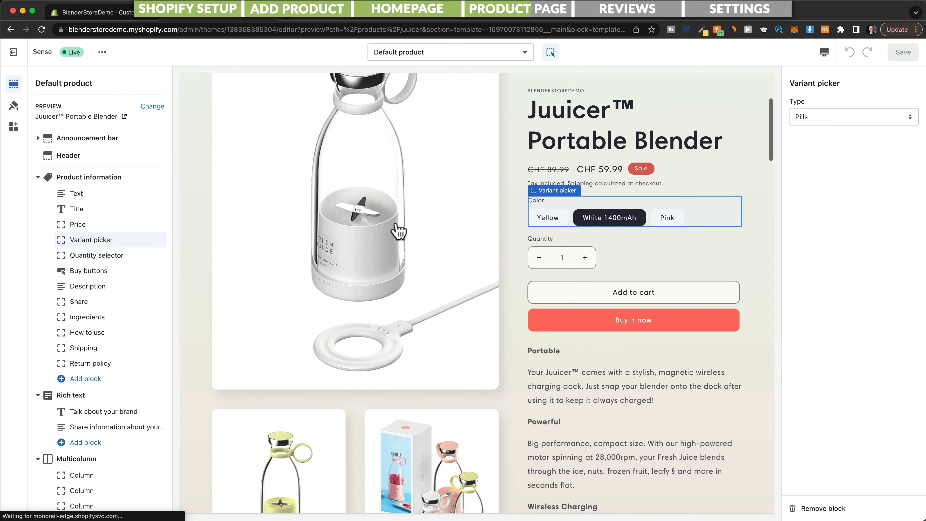
left_click(663, 222)
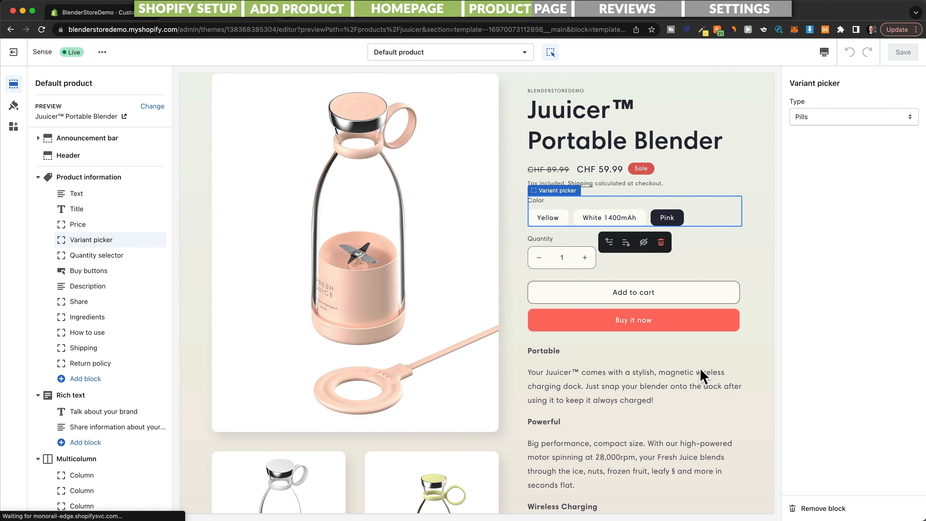
- Remove the Rich text section and the vendor text block above the product title from the product template
scroll(702, 376, "down", 6)
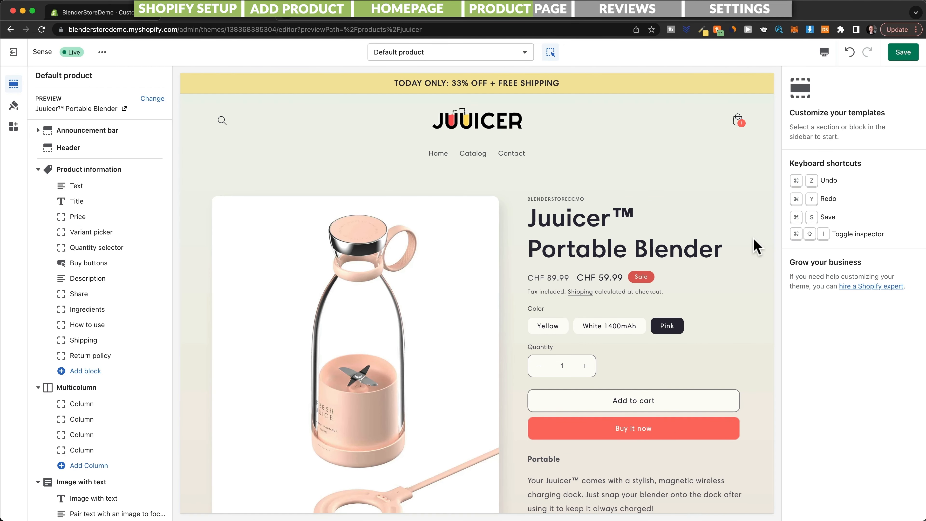
left_click(571, 200)
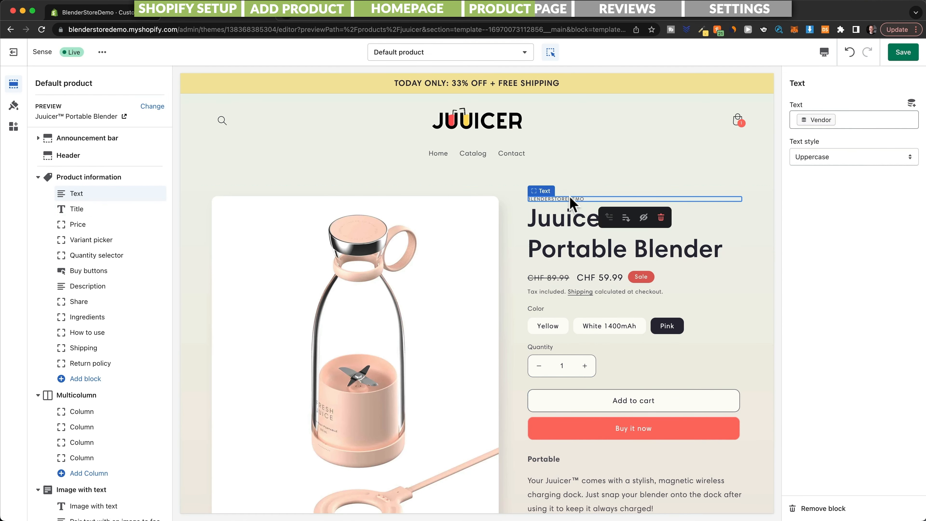
left_click(666, 216)
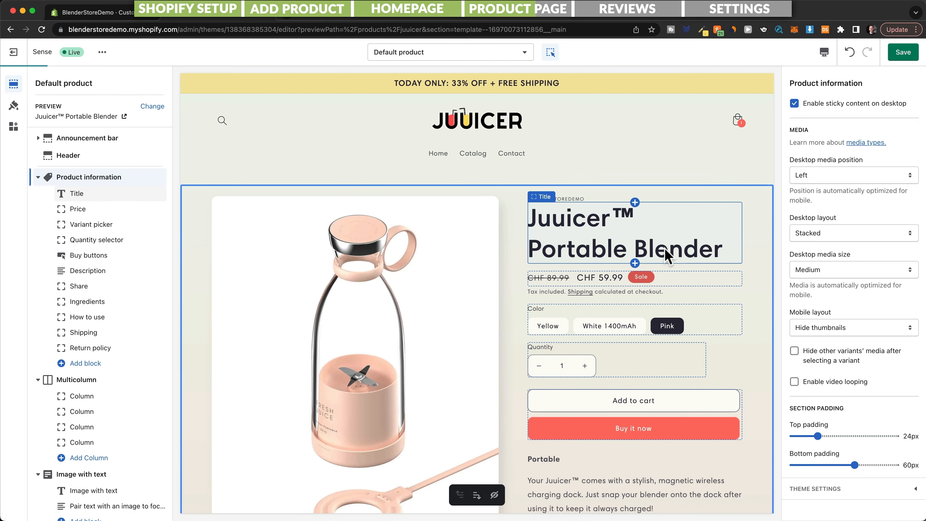
- Remove the Share block from the product information section and save the template changes
scroll(666, 255, "down", 5)
scroll(602, 292, "down", 10)
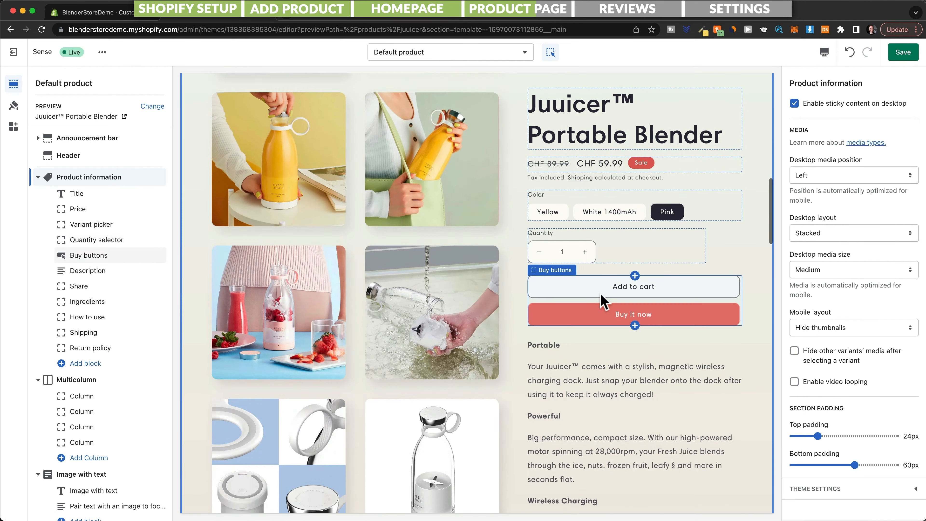
scroll(616, 260, "up", 5)
scroll(602, 266, "up", 2)
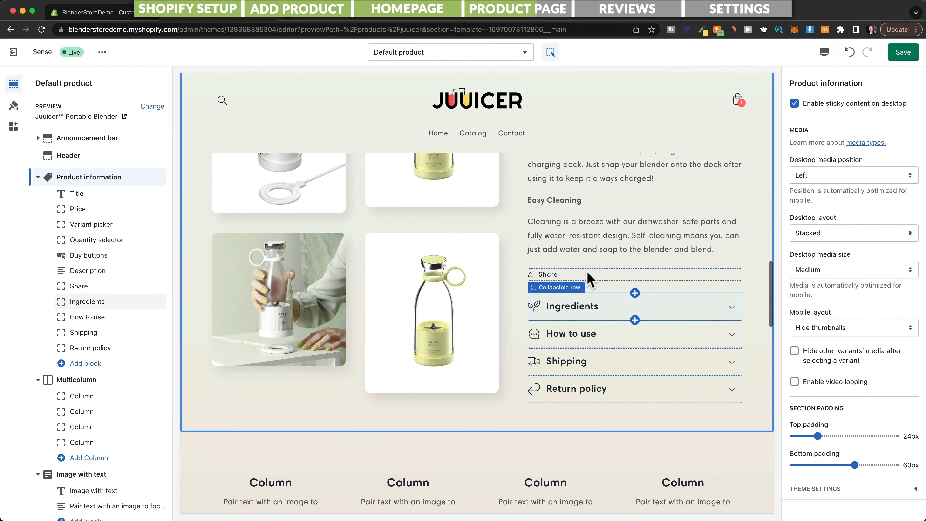
left_click(573, 275)
left_click(662, 296)
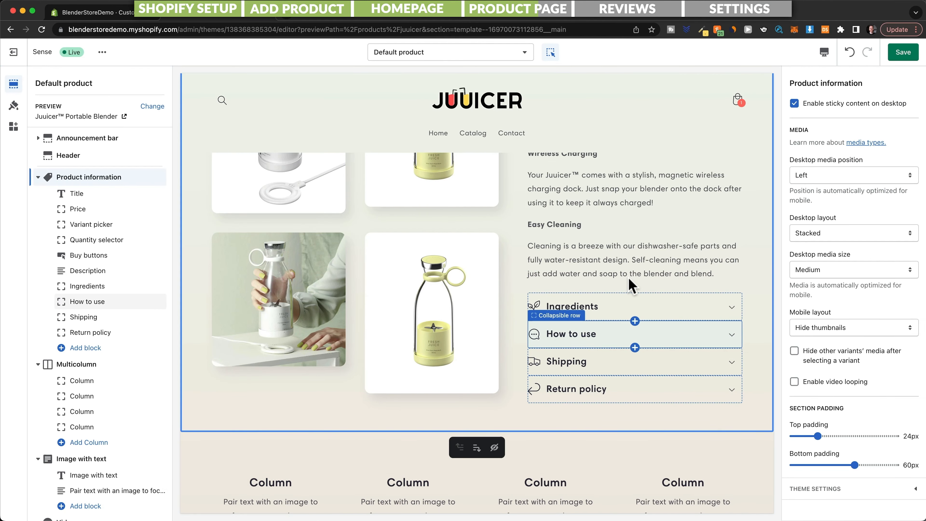
scroll(629, 280, "up", 10)
scroll(630, 280, "up", 10)
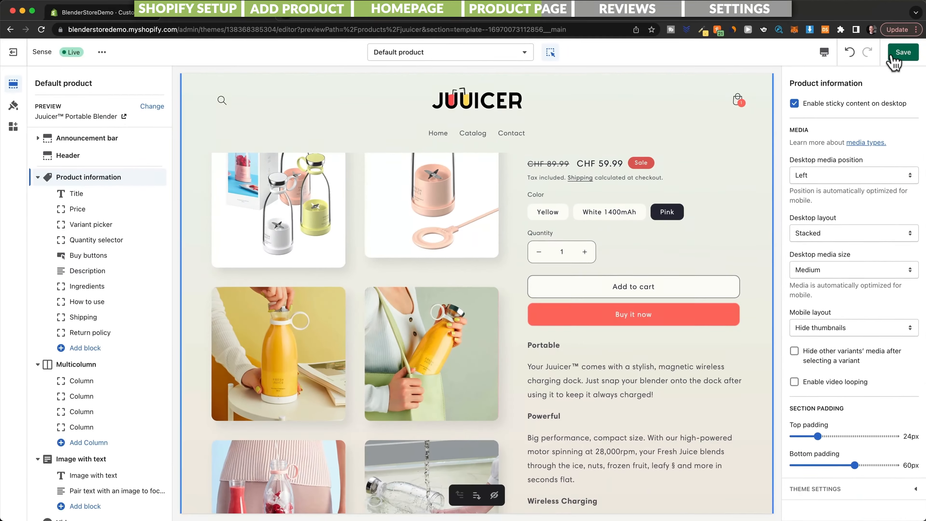
left_click(900, 52)
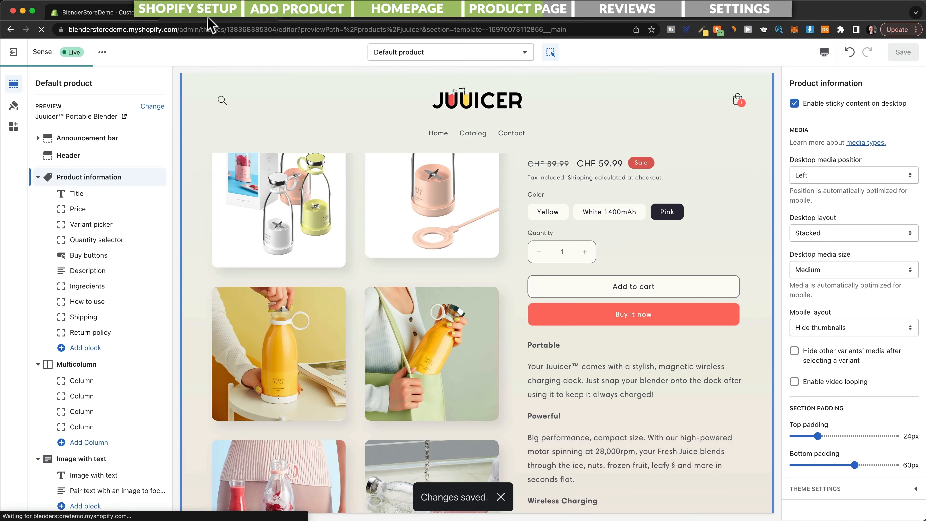
- Leave the theme editor and open the Sense theme's language settings at the Products texts
left_click(17, 52)
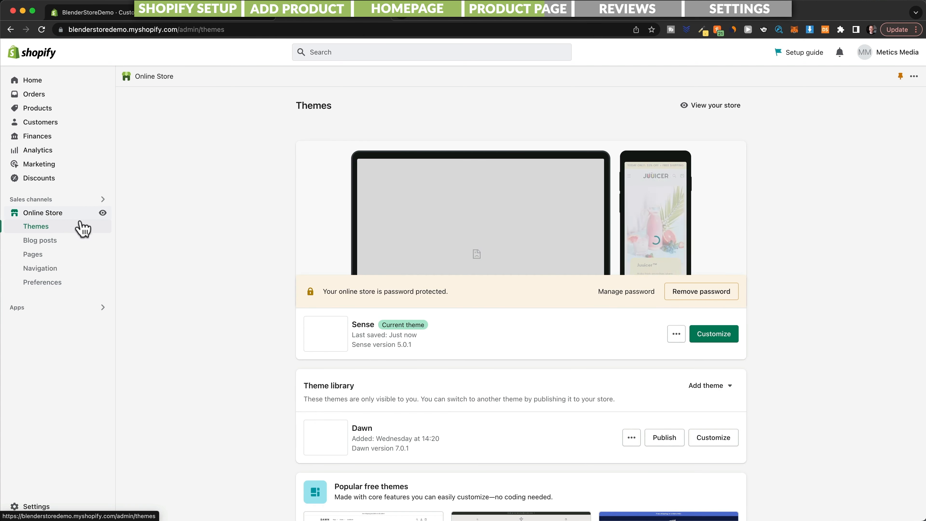
left_click(676, 333)
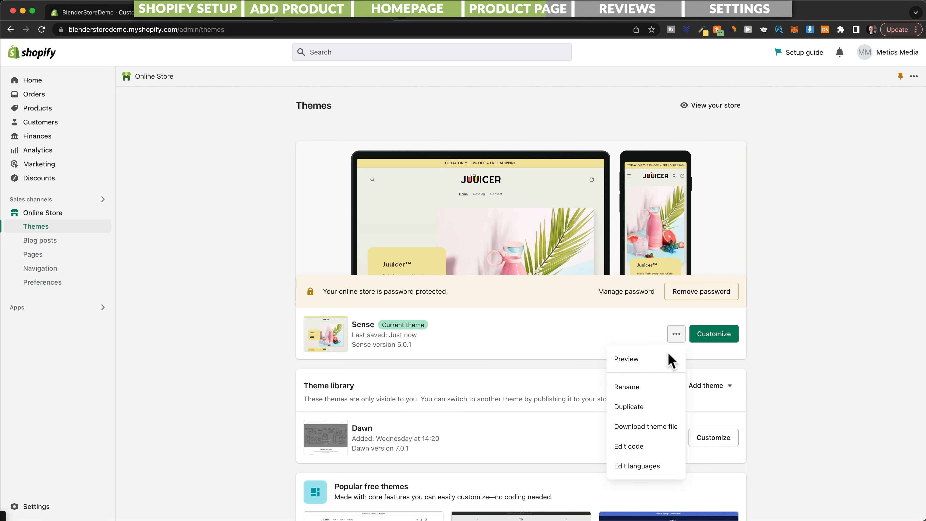
left_click(652, 466)
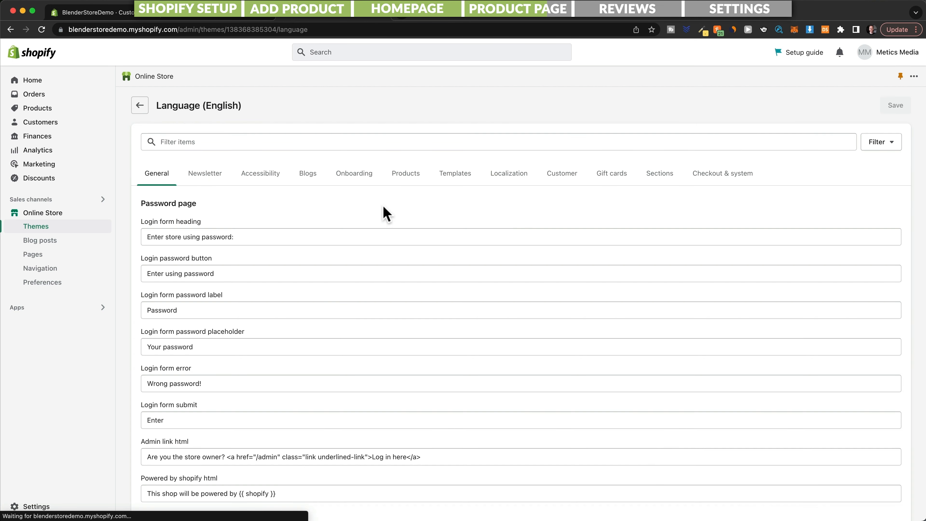
left_click(411, 174)
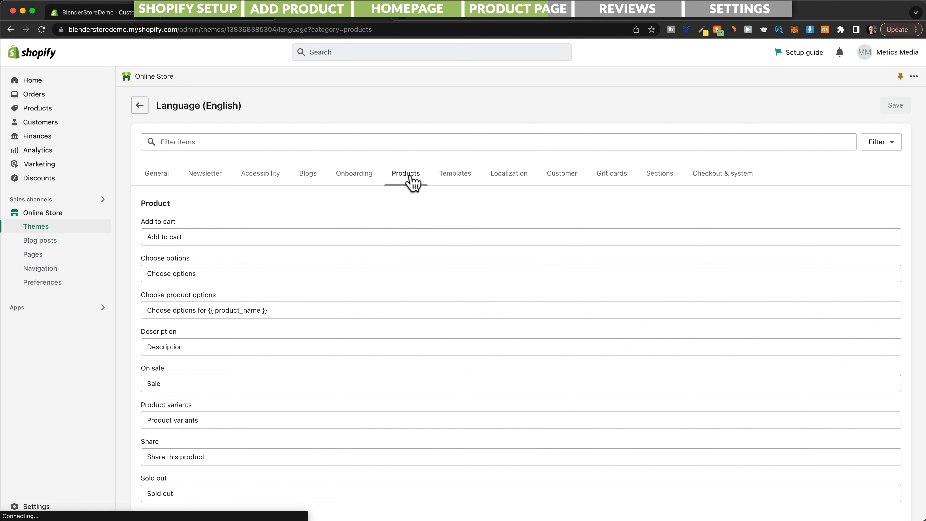
- Clear the Shipping policy html and Include taxes texts in the theme's product language settings and save the changes
scroll(397, 290, "down", 8)
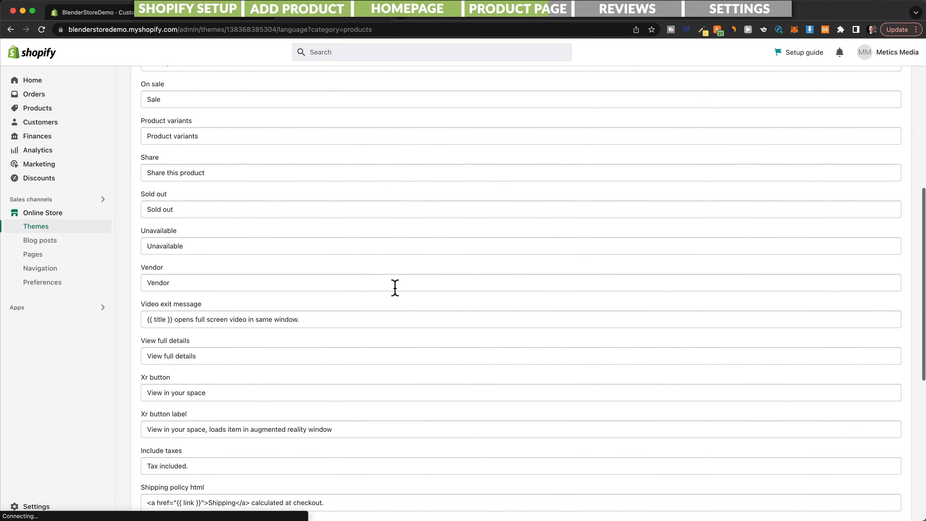
scroll(395, 288, "down", 4)
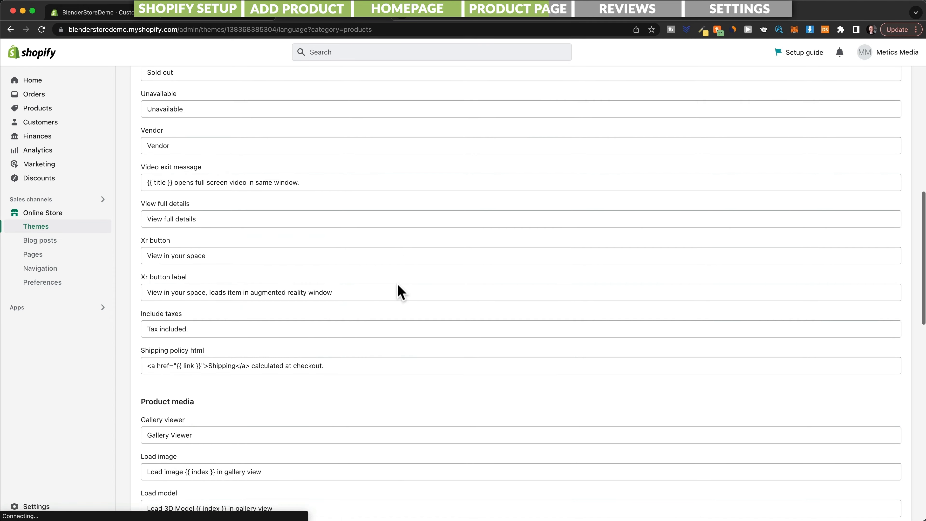
scroll(397, 287, "down", 1)
left_click(342, 349)
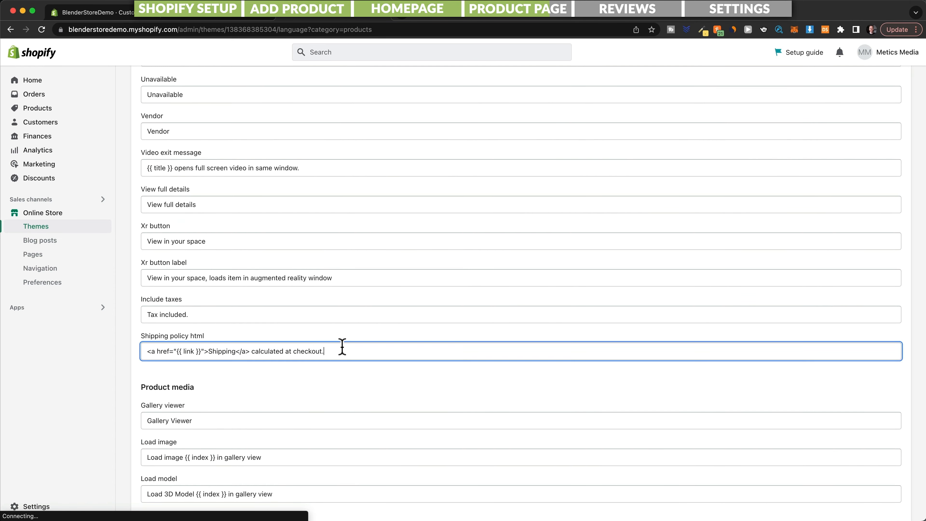
left_click_drag(342, 349, 168, 351)
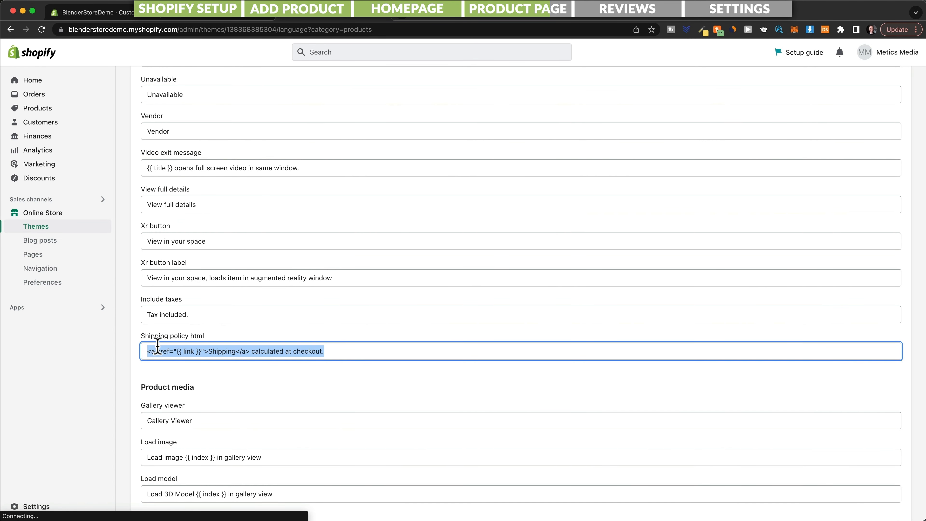
key("BackSpace")
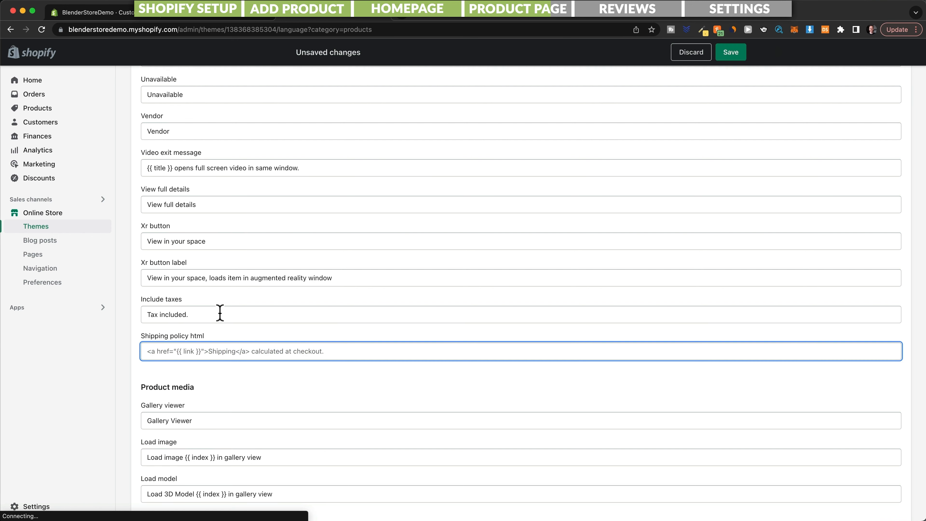
left_click_drag(220, 313, 150, 313)
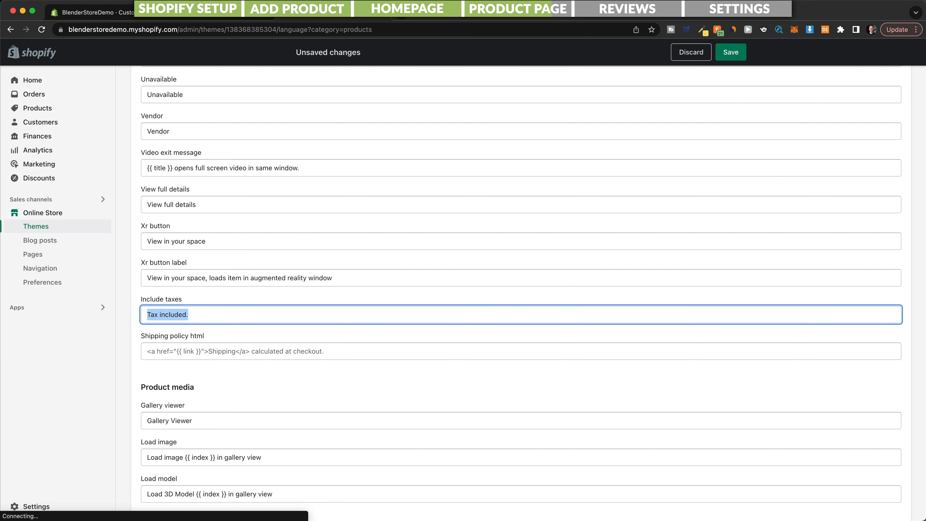
key("BackSpace")
left_click(727, 58)
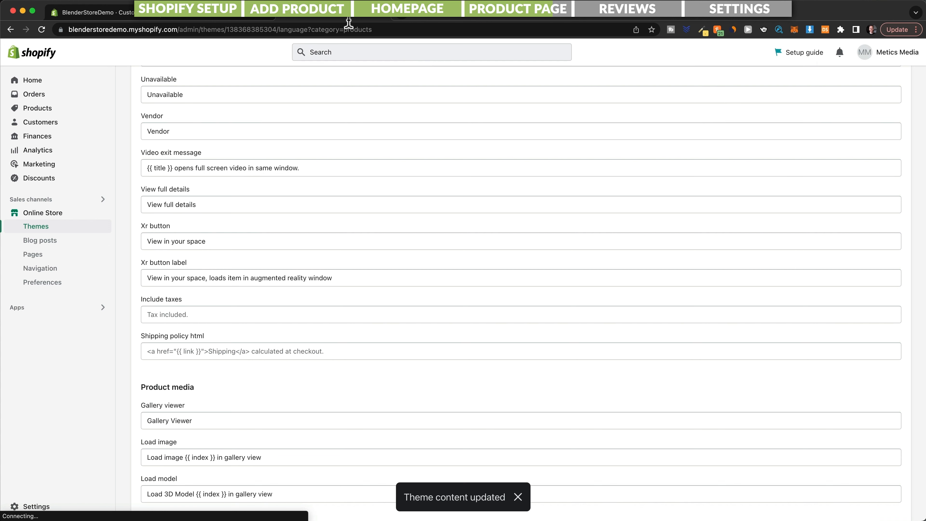
- Return to the theme editor's Default product template and reload it
left_click(228, 18)
scroll(734, 145, "up", 3)
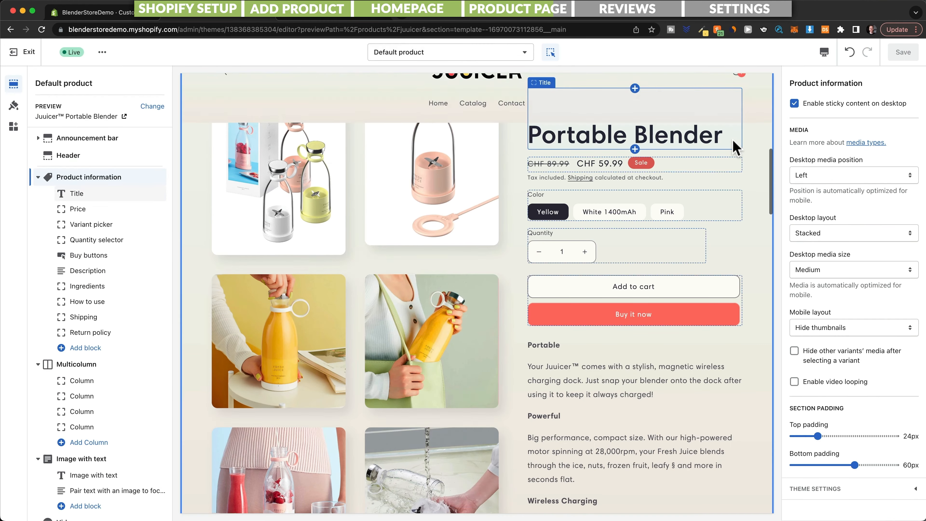
left_click(42, 29)
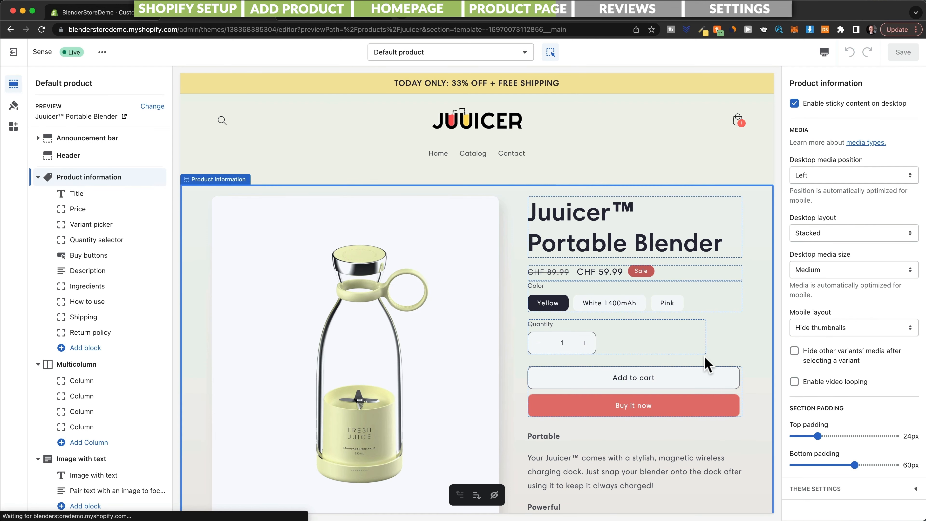
- Change the Ingredients row to "What's in the box?" with the Box icon, listing Blender Bottle 350ml, Silicon Carry Handle, Wireless Charging Dock and User Guide, one each
scroll(678, 390, "down", 10)
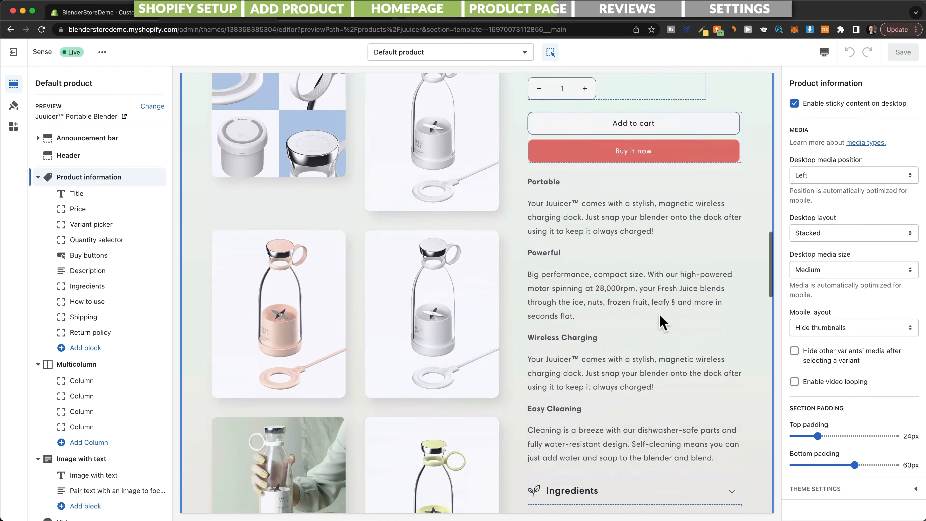
scroll(660, 321, "down", 5)
scroll(659, 337, "up", 5)
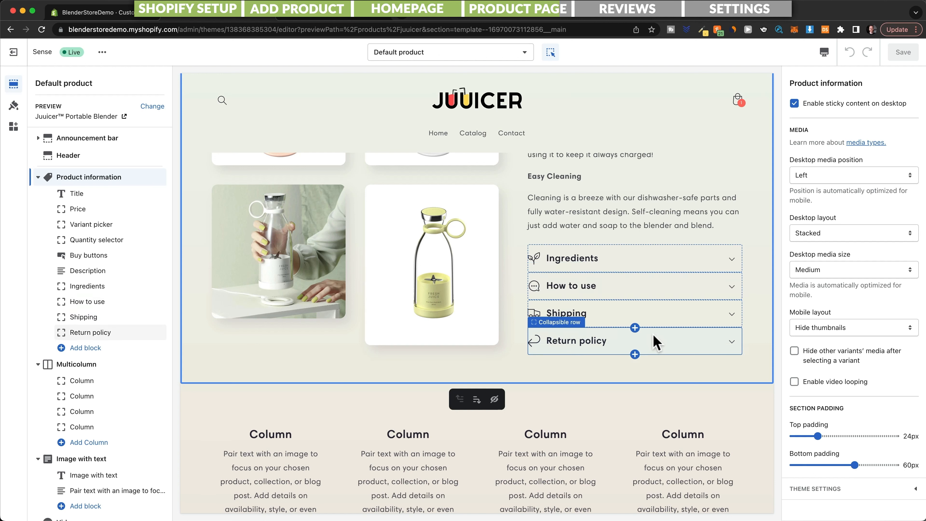
left_click(689, 264)
left_click(832, 121)
left_click_drag(832, 120, 793, 119)
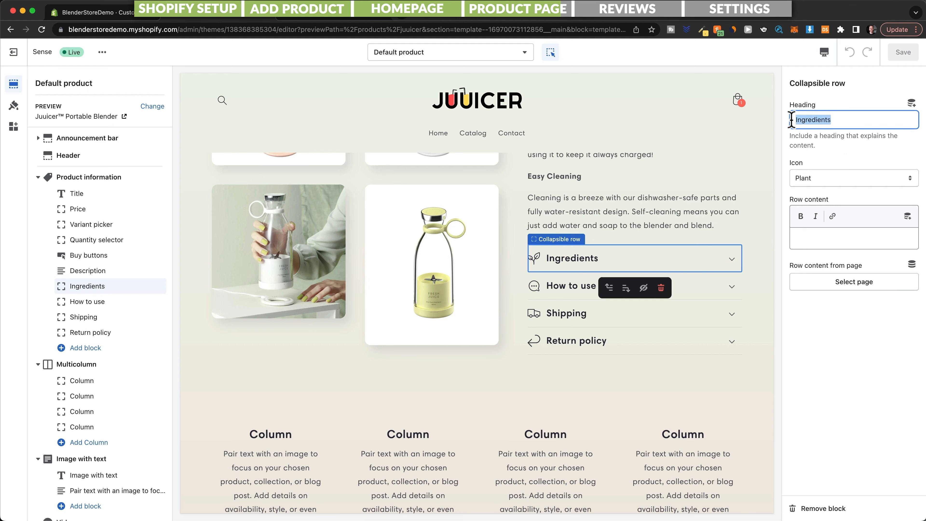
left_click(821, 239)
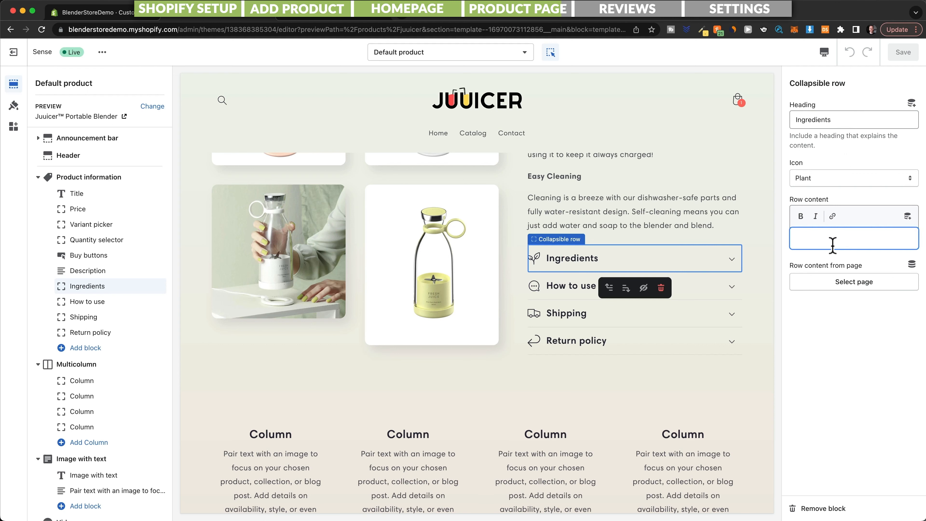
left_click(828, 180)
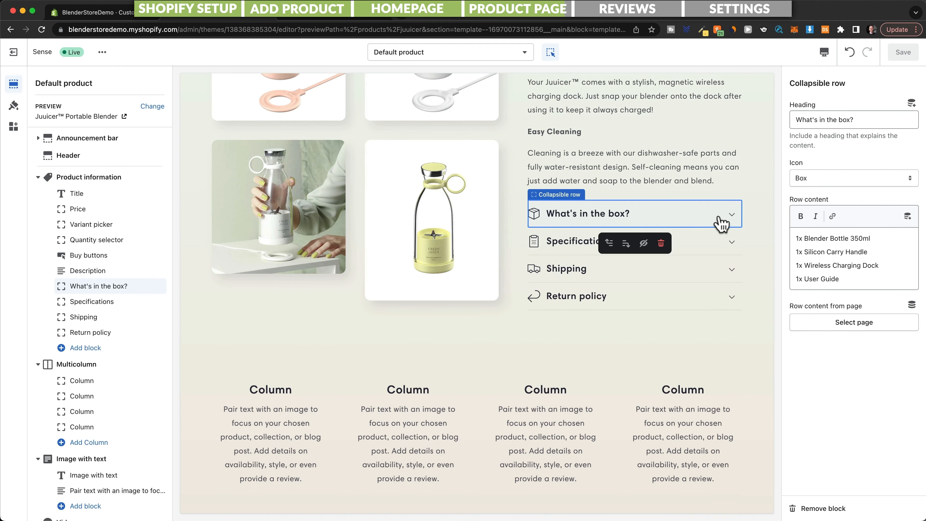
- Expand the What's in the box?, Specifications, Shipping and Return policy rows in the preview to check their contents
left_click(726, 216)
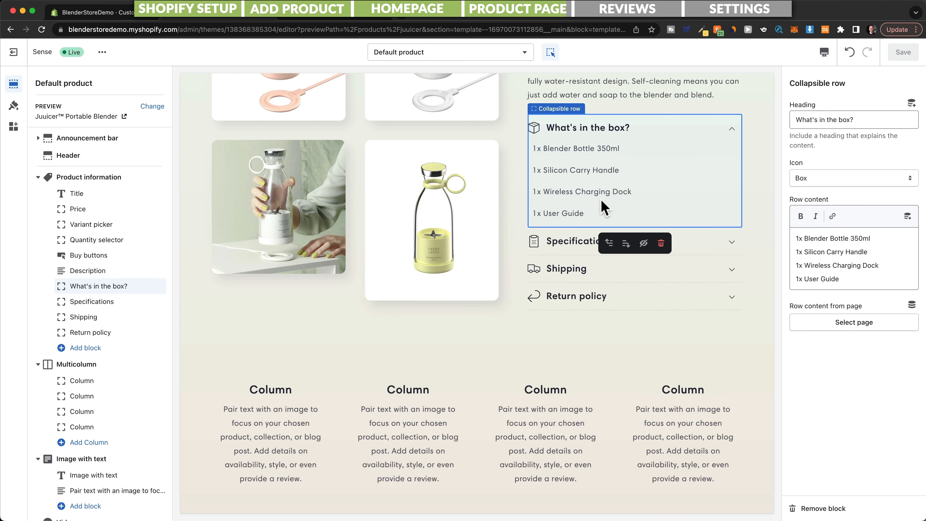
left_click(731, 246)
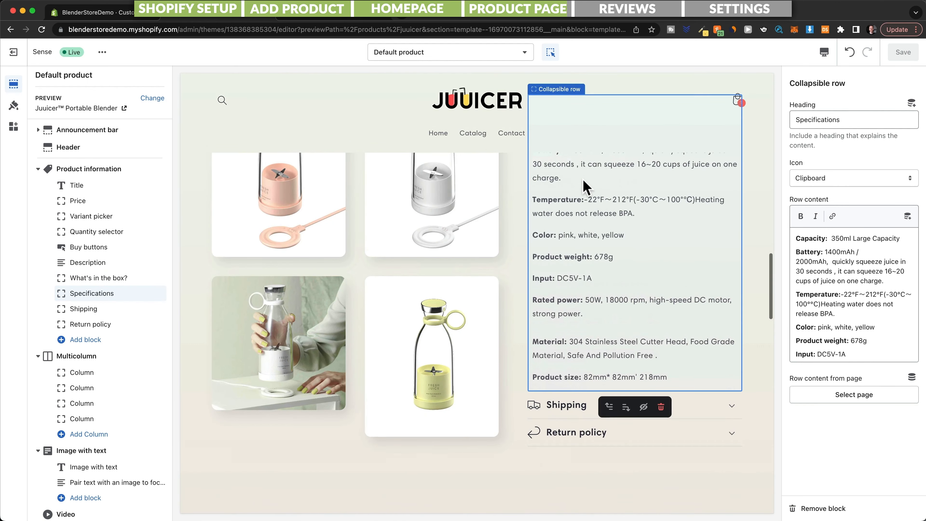
scroll(726, 305, "down", 4)
left_click(730, 303)
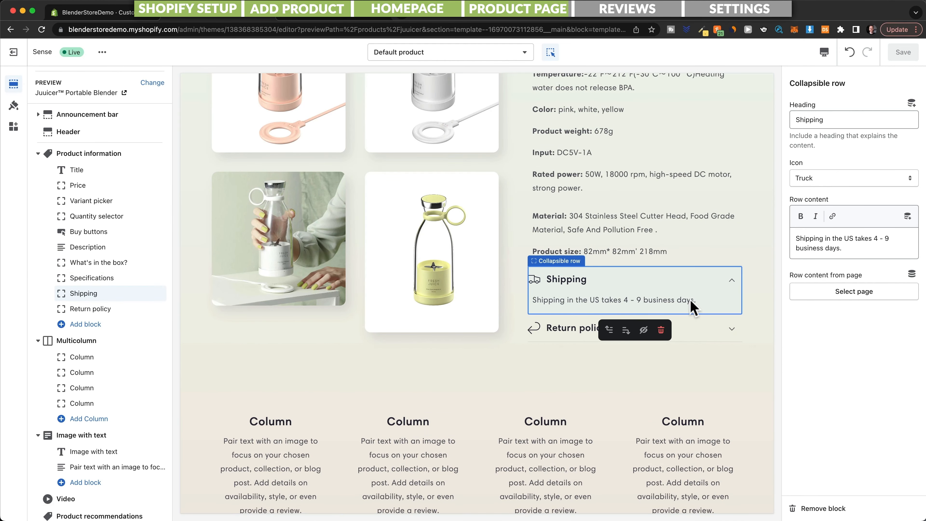
left_click(730, 333)
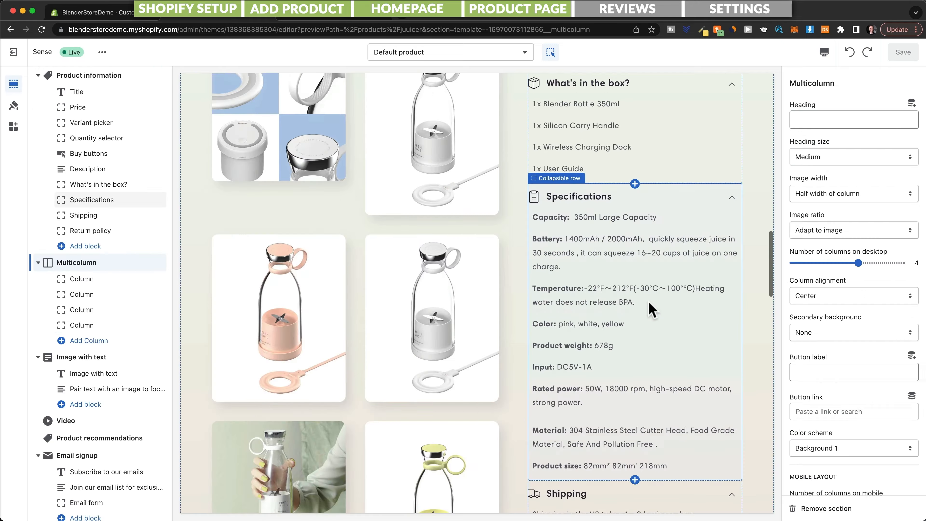
- Delete the Multicolumn and Image with text sections below the product information
scroll(649, 303, "down", 12)
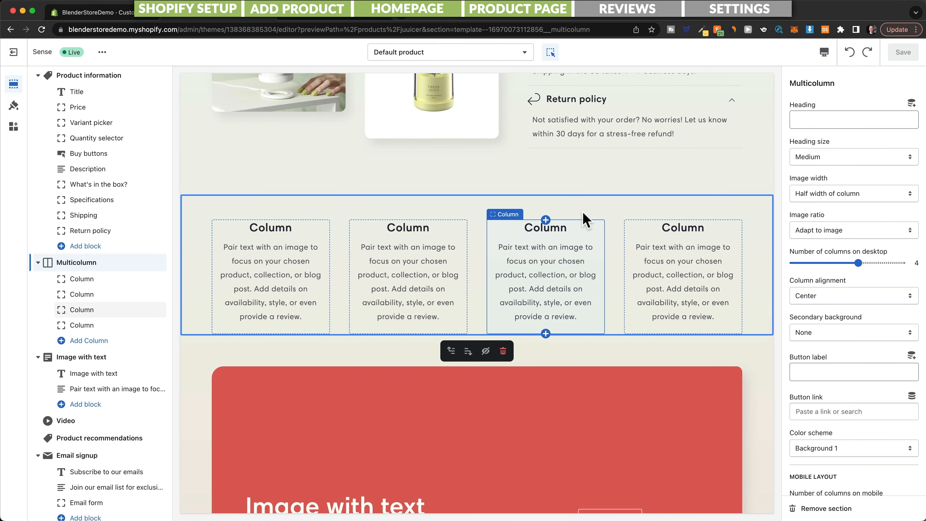
left_click(504, 351)
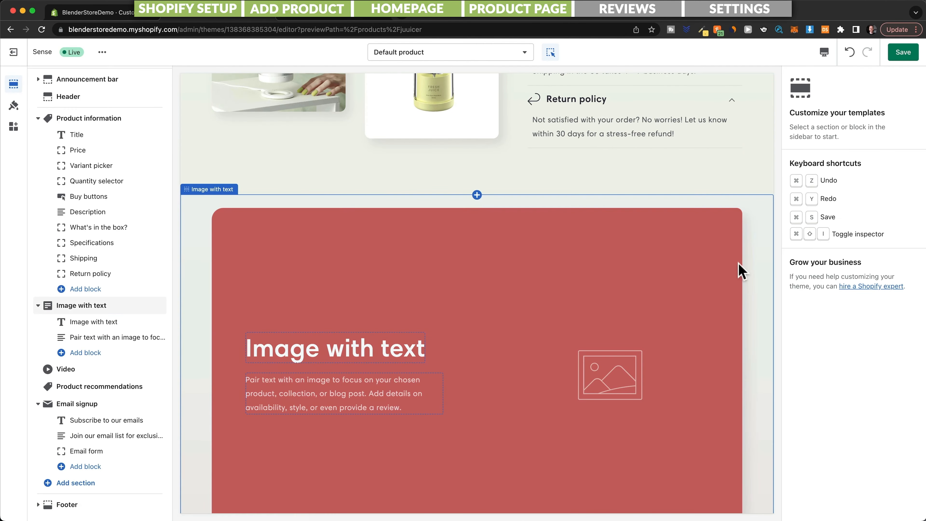
left_click(756, 237)
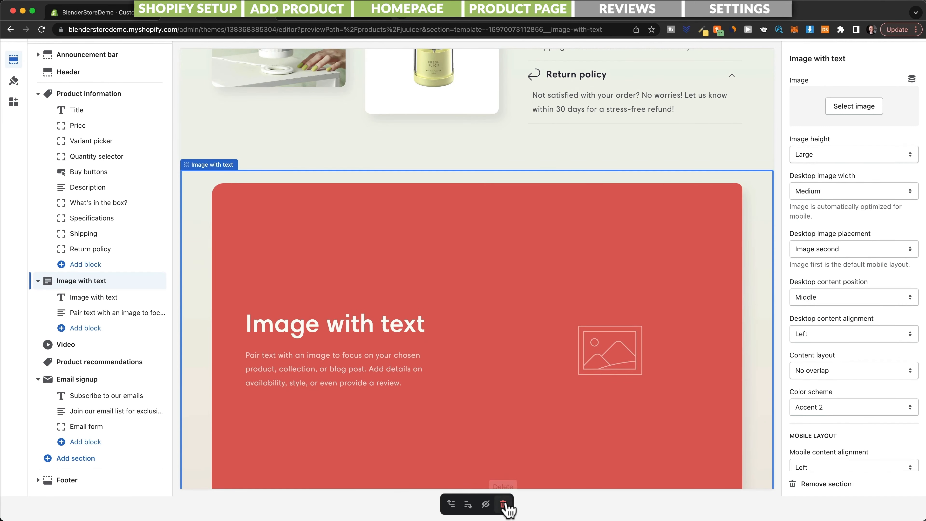
left_click(507, 506)
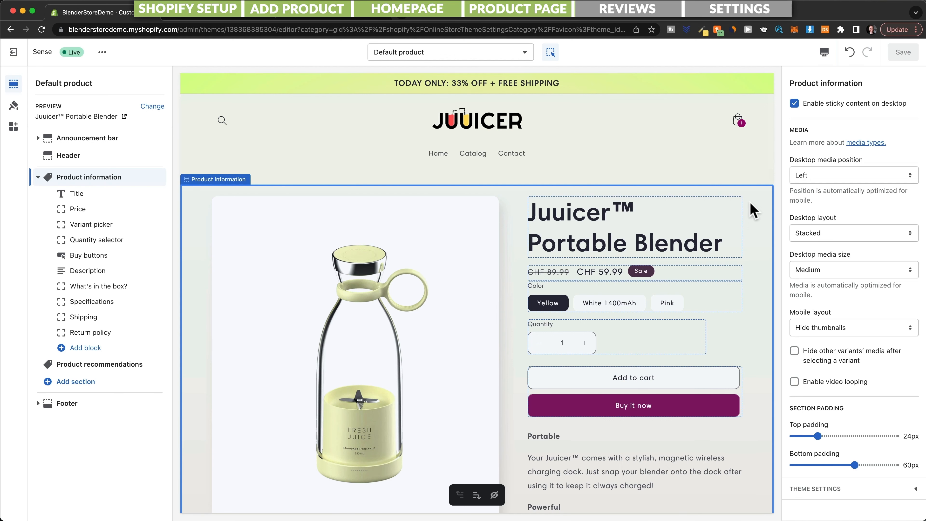
- Examine the cleaned-up product page preview from the gallery and description through the collapsible rows to the footer
scroll(685, 270, "down", 5)
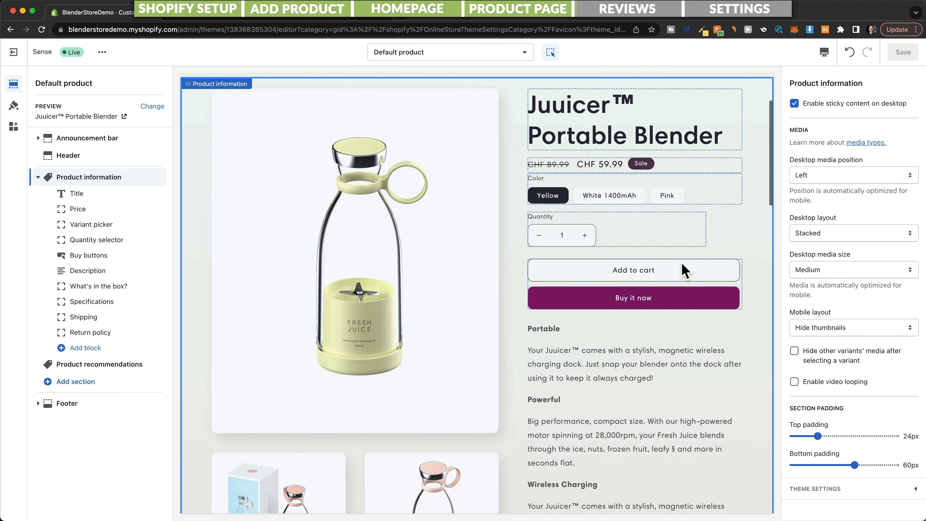
scroll(685, 271, "down", 10)
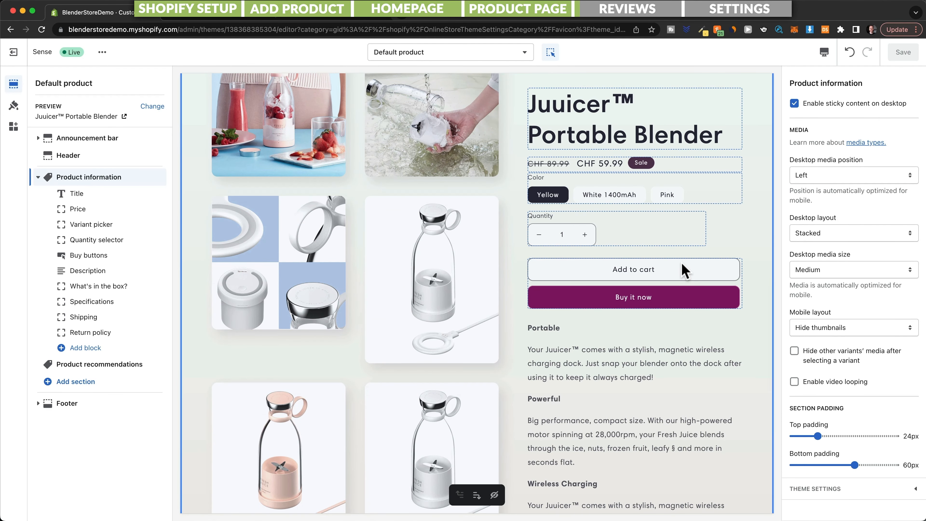
scroll(685, 270, "down", 15)
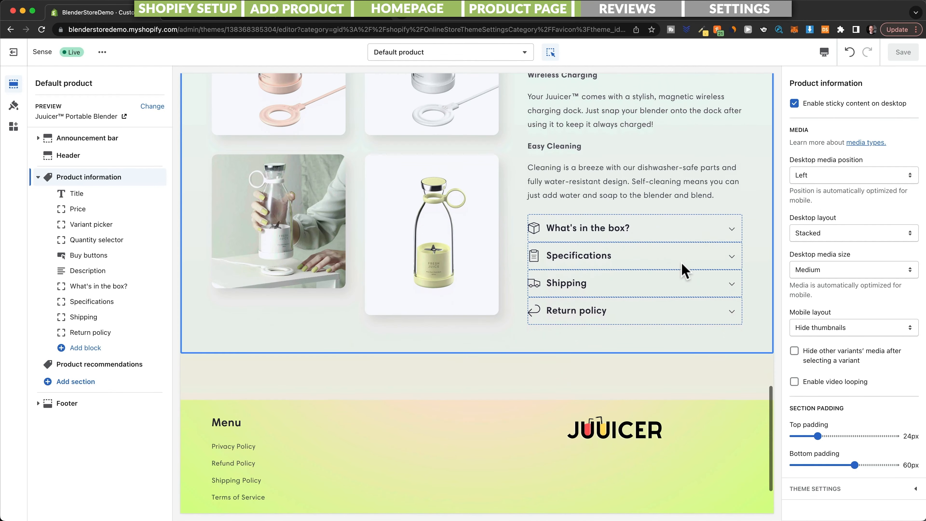
scroll(684, 270, "down", 2)
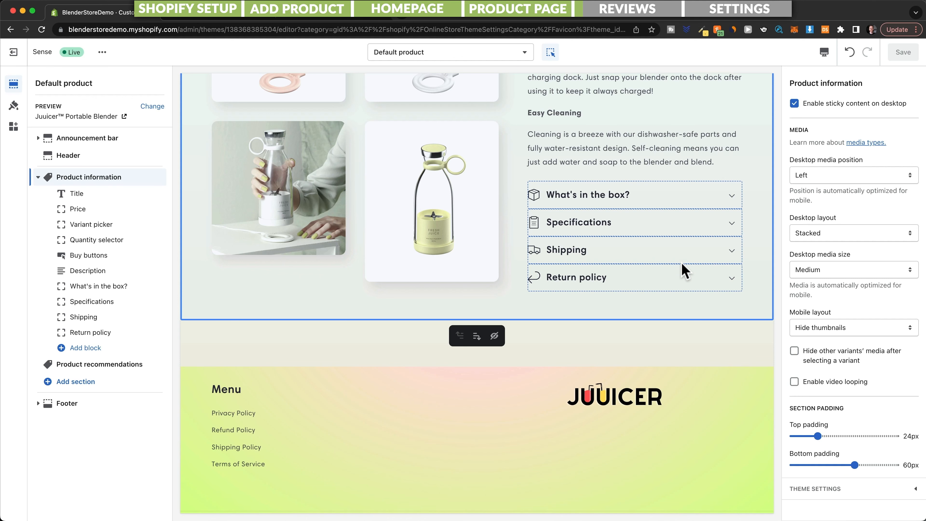
scroll(562, 285, "up", 2)
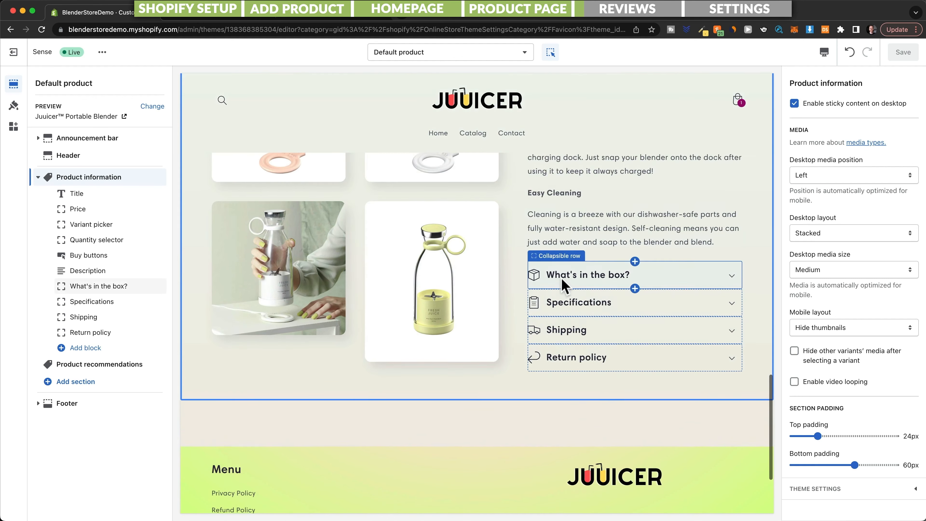
scroll(563, 286, "up", 7)
scroll(563, 286, "up", 6)
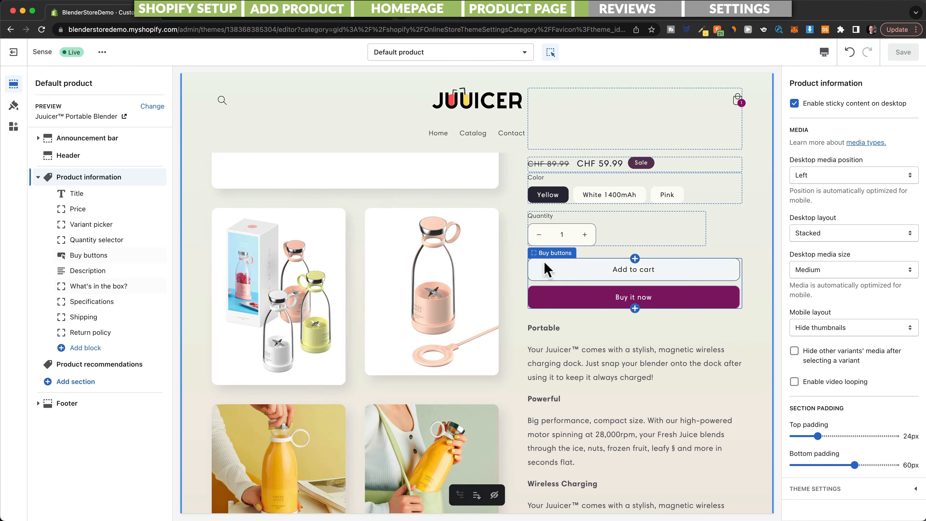
- Switch to the blender's AliExpress listing and open its customer reviews
left_click(241, 17)
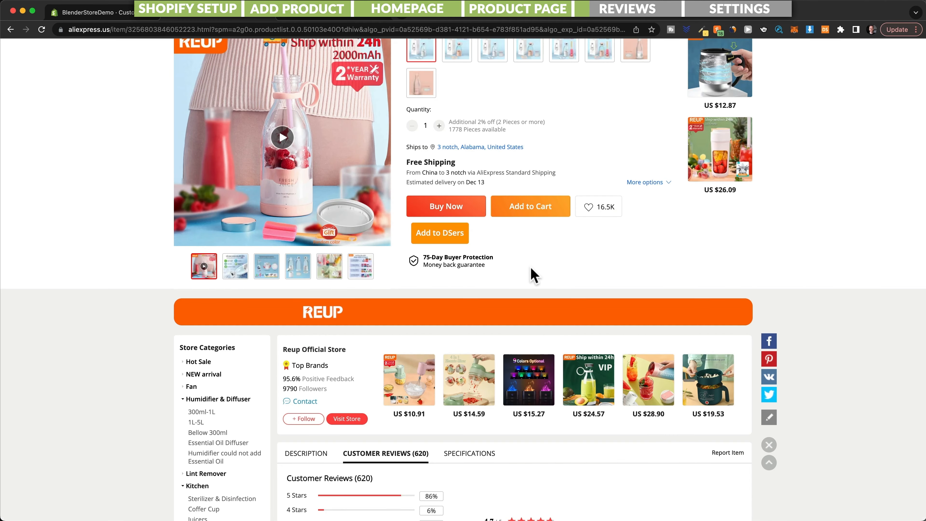
scroll(531, 272, "up", 6)
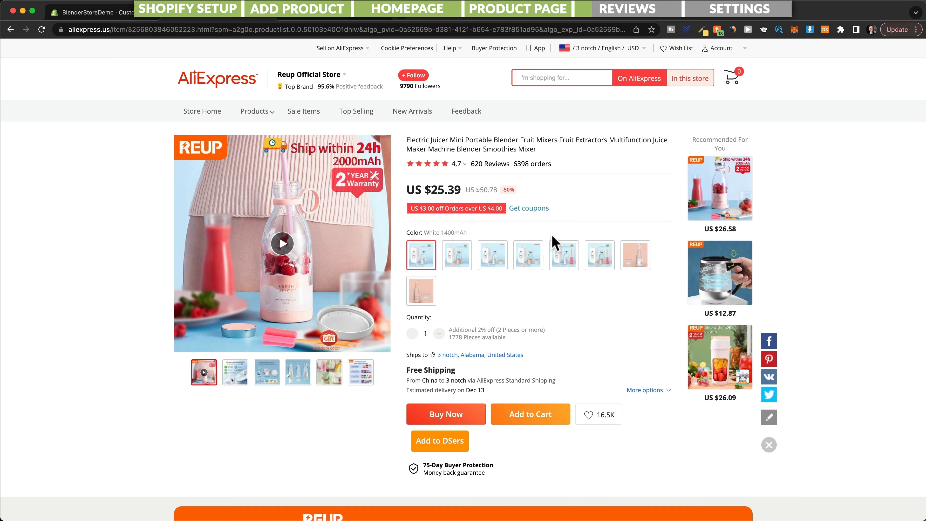
scroll(552, 240, "down", 10)
scroll(513, 157, "up", 10)
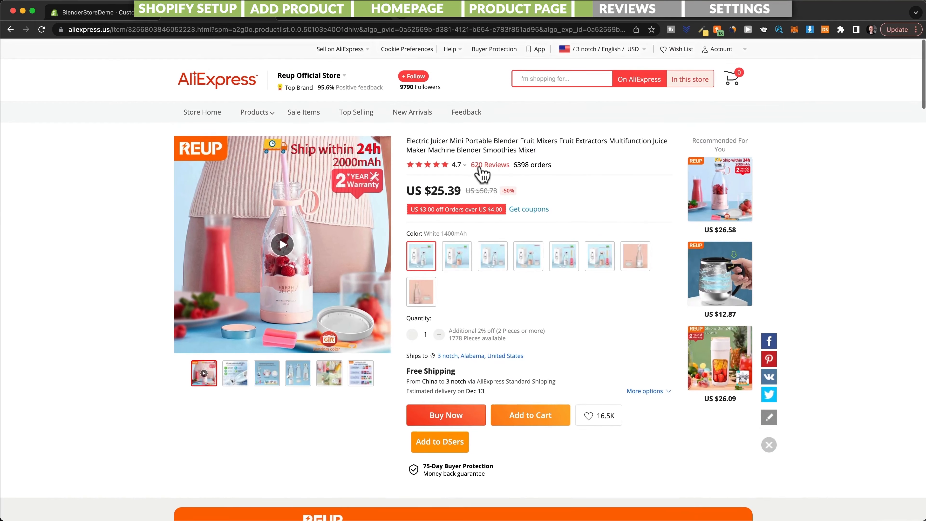
left_click(482, 169)
- Examine the AliExpress customer reviews, enlarging both photos attached to the first review
scroll(467, 346, "down", 3)
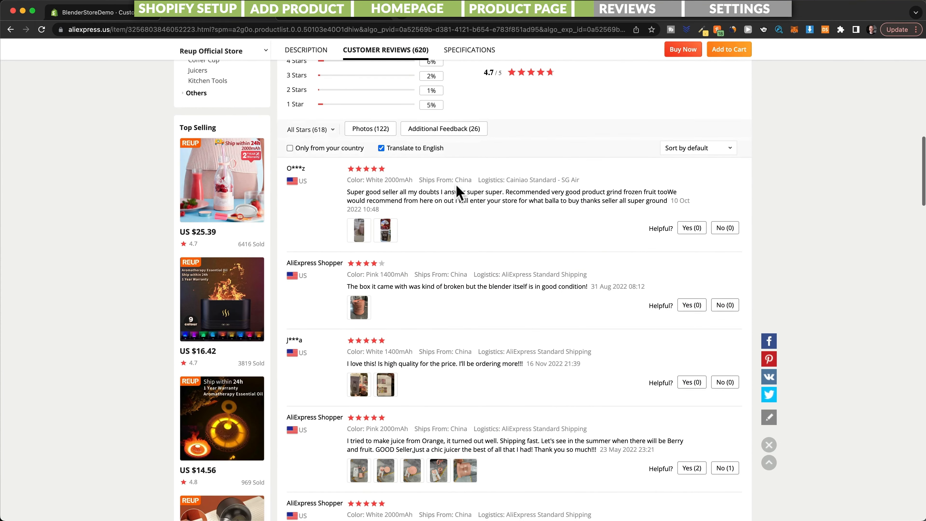
scroll(457, 190, "down", 1)
left_click(359, 207)
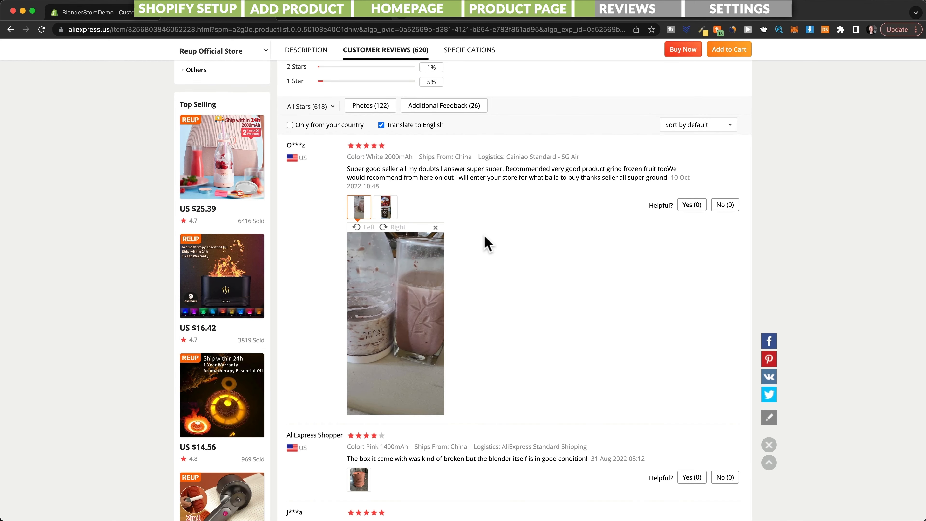
left_click(385, 207)
scroll(387, 211, "down", 1)
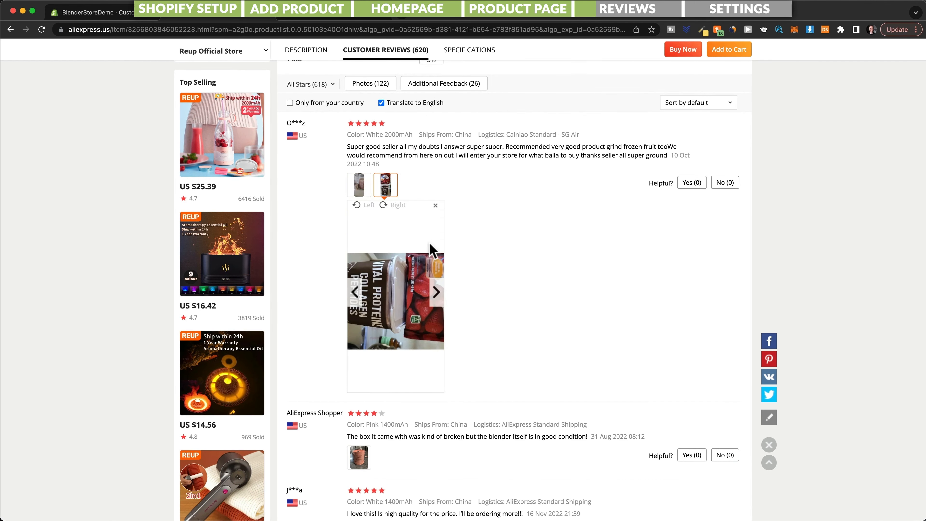
scroll(473, 300, "down", 6)
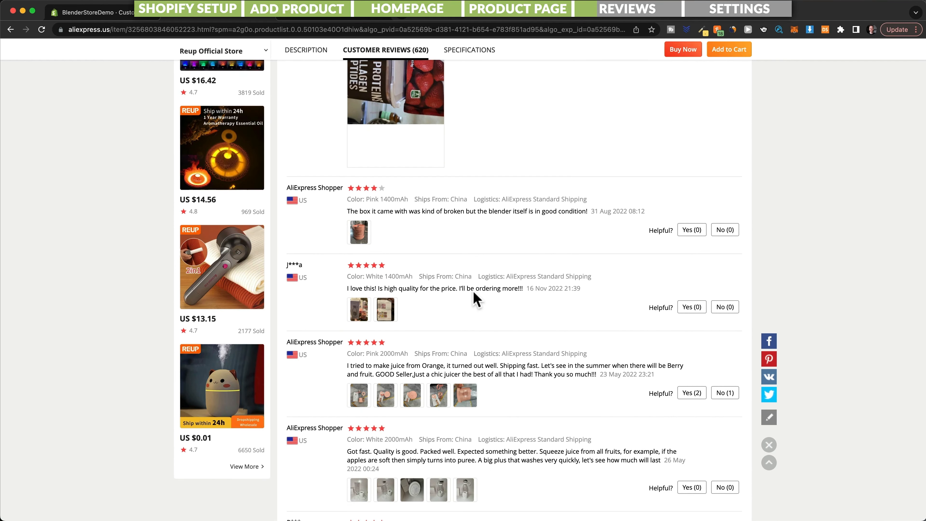
- Switch from the AliExpress reviews to the Loox Product Reviews & Photos listing and install the app on the store
scroll(473, 300, "up", 1)
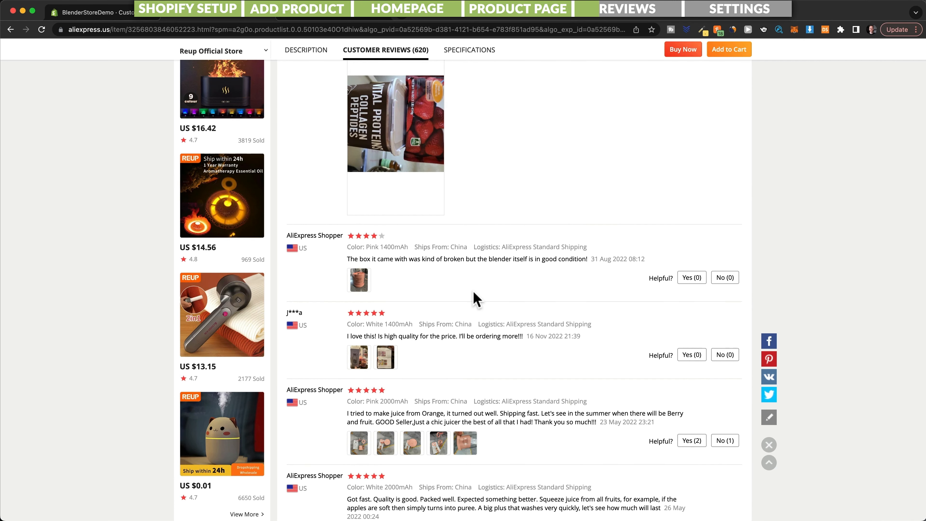
scroll(473, 300, "up", 1)
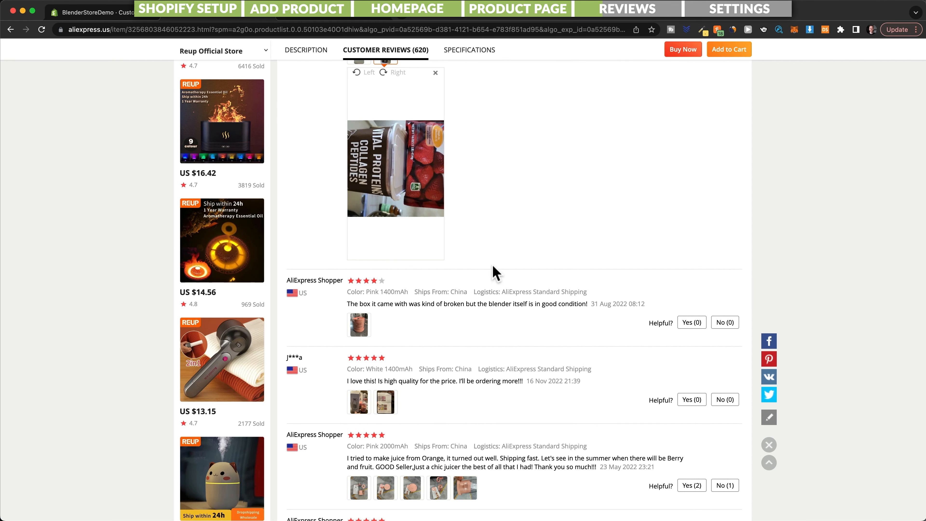
left_click(342, 17)
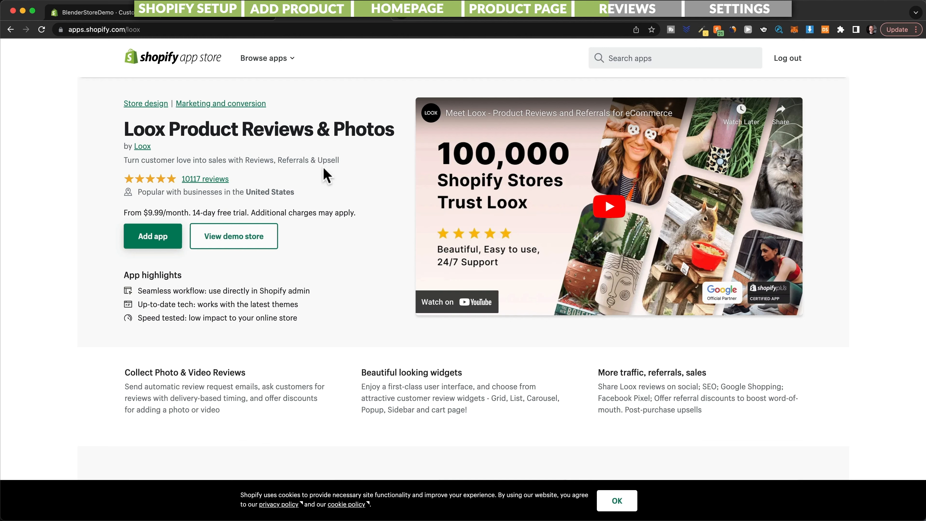
left_click(159, 241)
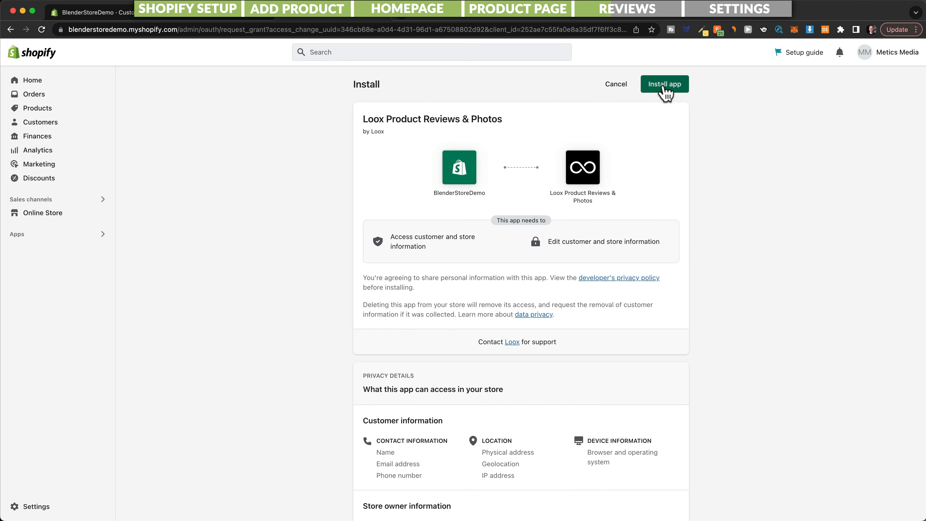
left_click(665, 85)
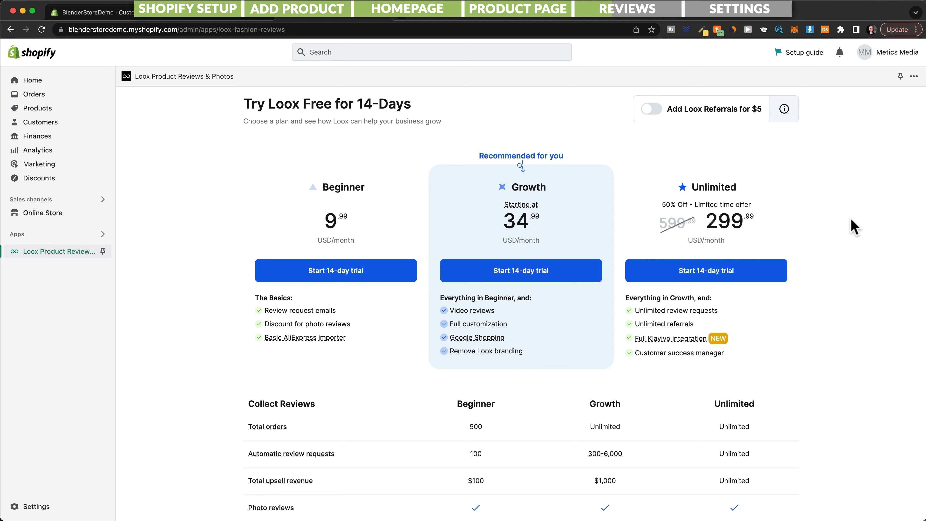
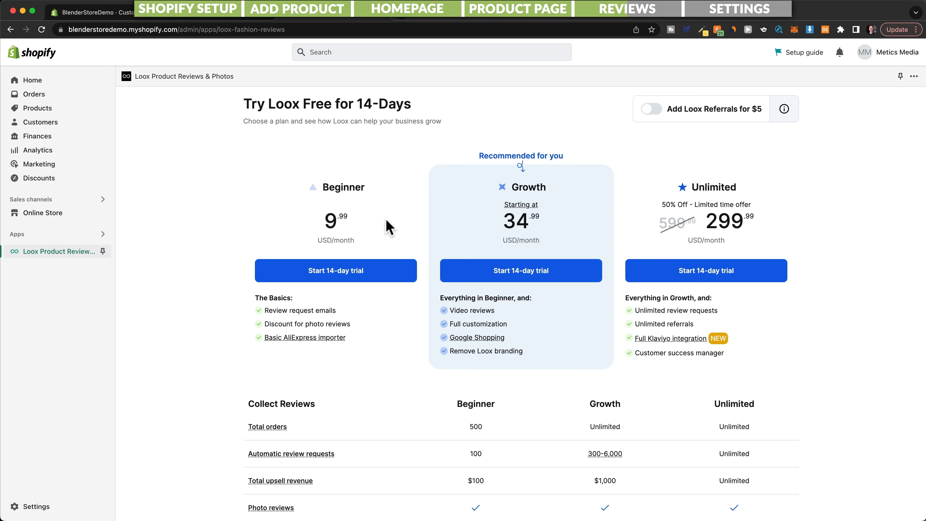
- Start the 14-day trial of the Loox Growth plan, approve the subscription and proceed to the color and layout setup
left_click(529, 278)
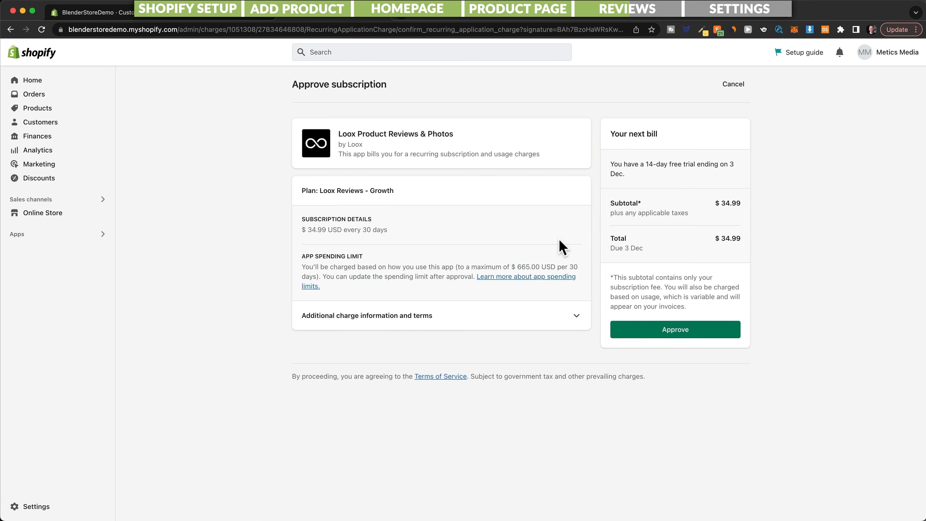
left_click(649, 333)
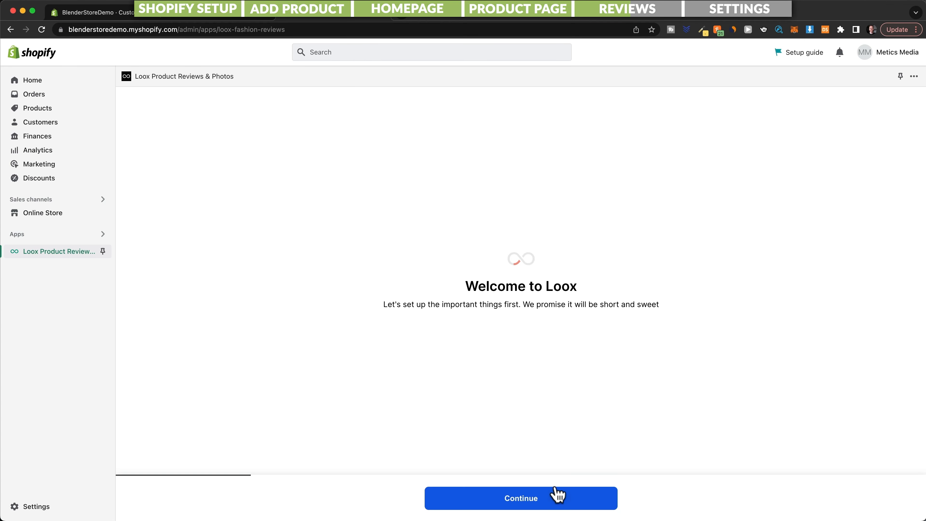
left_click(557, 502)
left_click(555, 501)
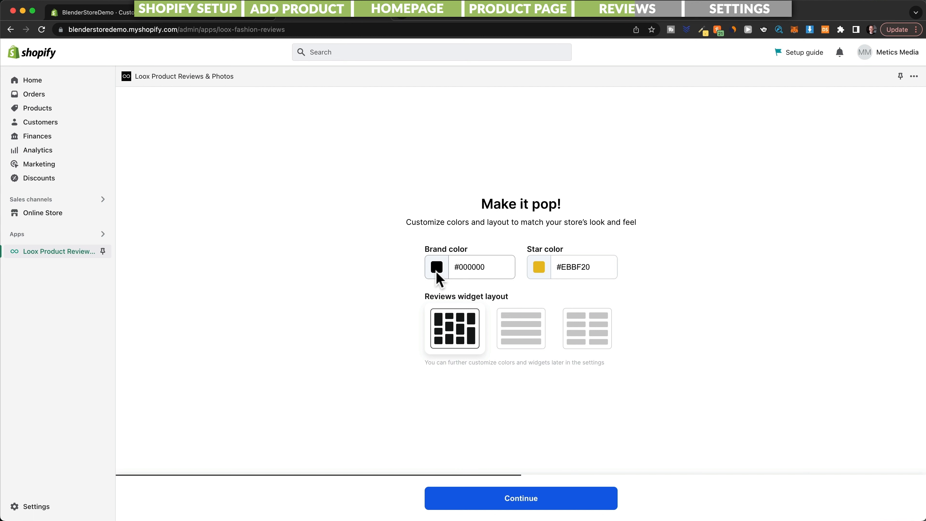
- Try #d1a0a0 as the Loox brand color, then return it to black #000000
left_click(437, 267)
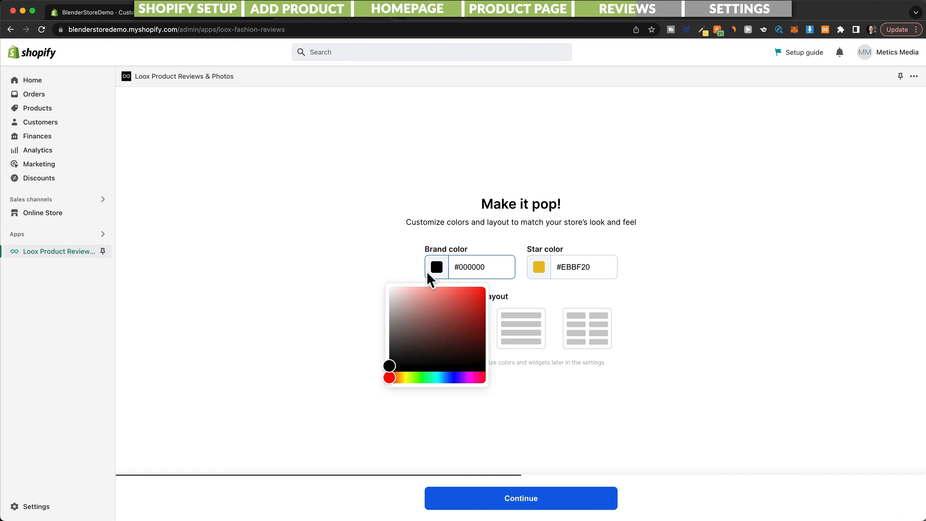
left_click(430, 307)
left_click_drag(431, 306, 412, 301)
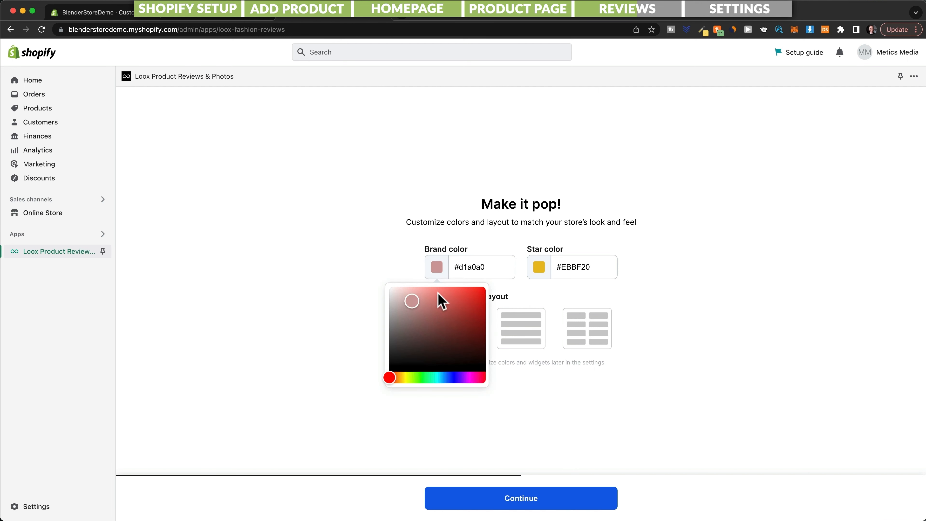
left_click_drag(434, 336, 383, 383)
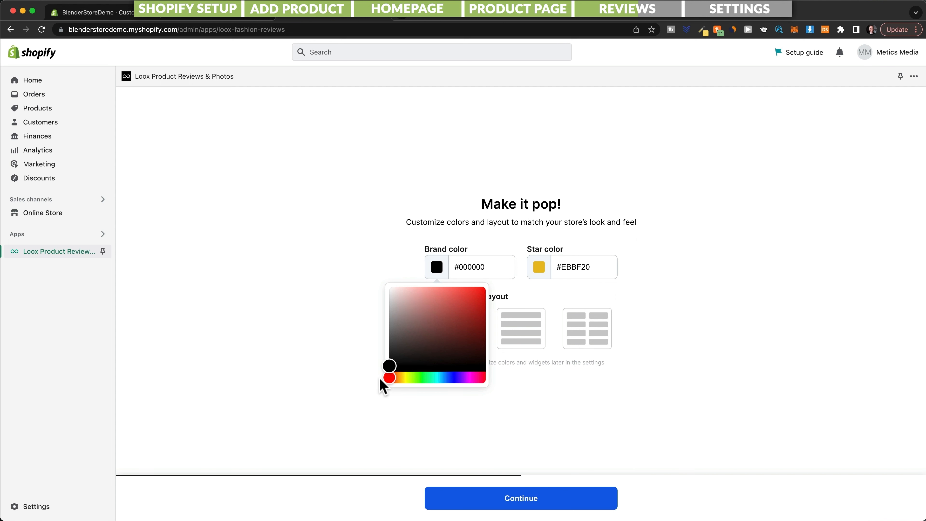
left_click(325, 341)
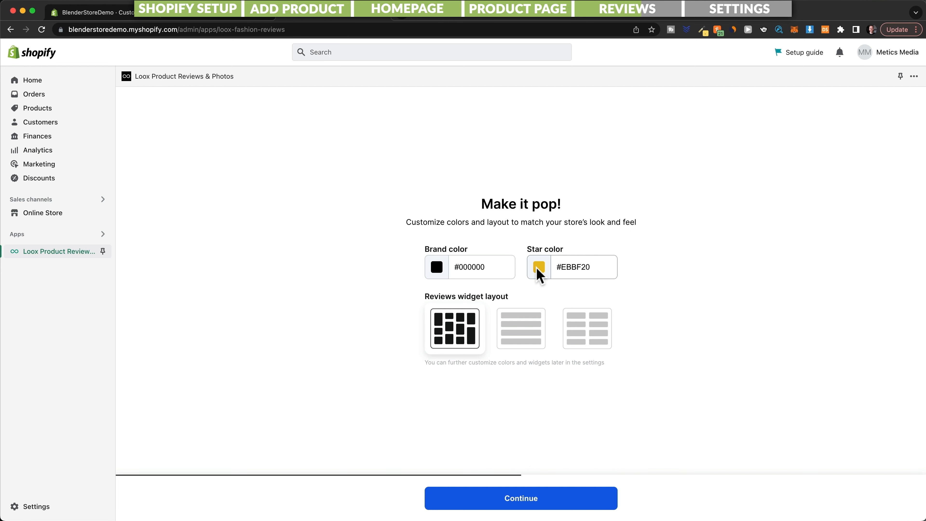
- Finish the Loox setup with the grid widget layout and add the Import to Loox bookmarklet to the bookmarks bar
left_click(512, 507)
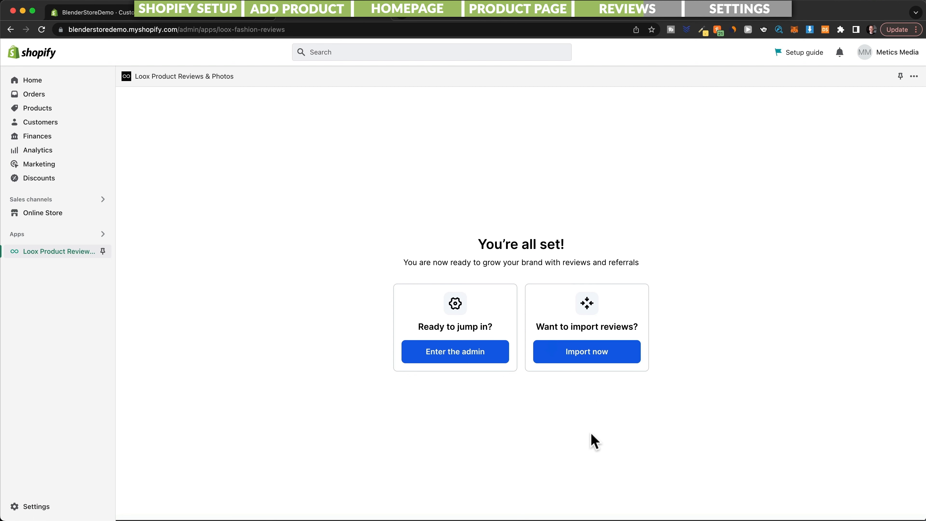
left_click(585, 360)
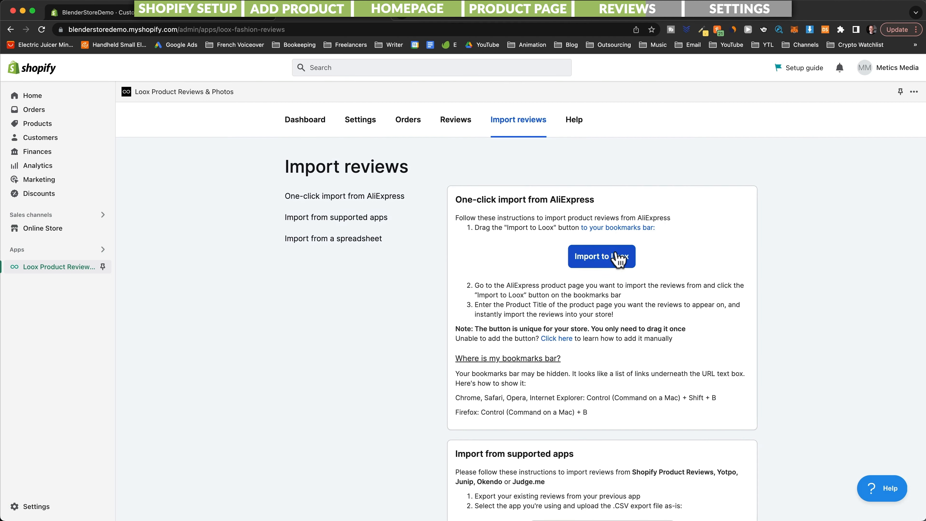
left_click_drag(610, 269, 392, 58)
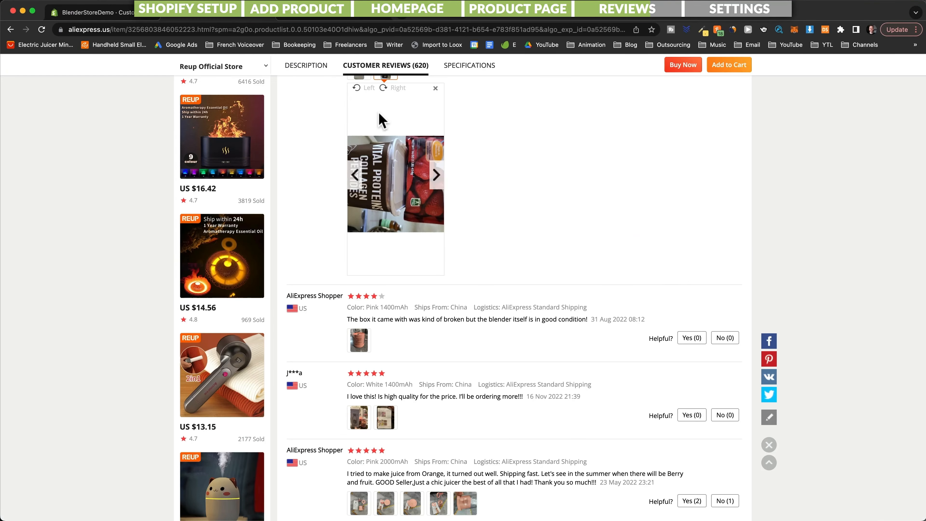
- Run the Import to Loox bookmarklet on the blender's AliExpress listing
scroll(489, 215, "up", 15)
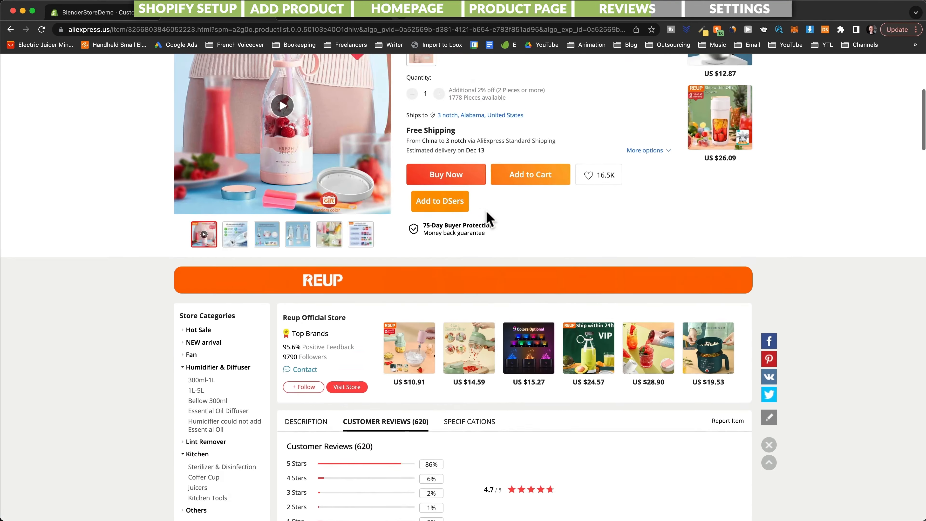
scroll(487, 212, "down", 2)
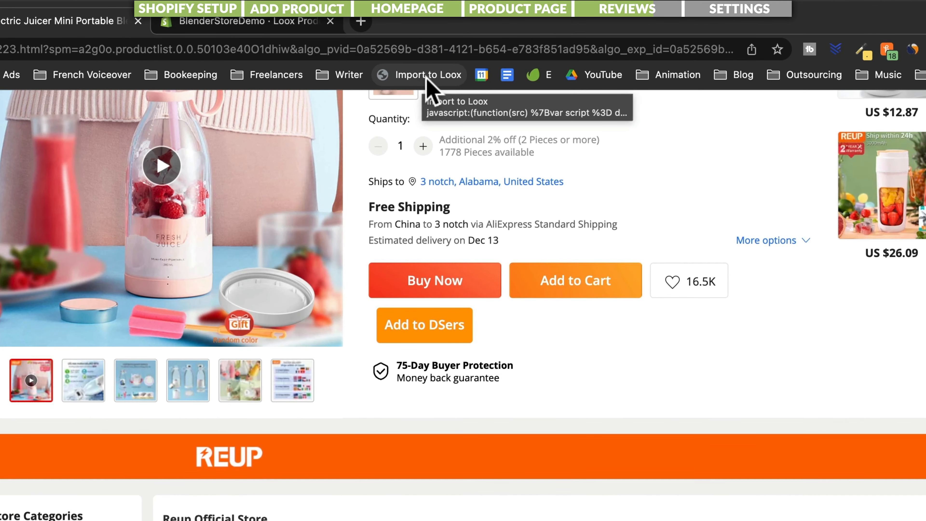
left_click(441, 77)
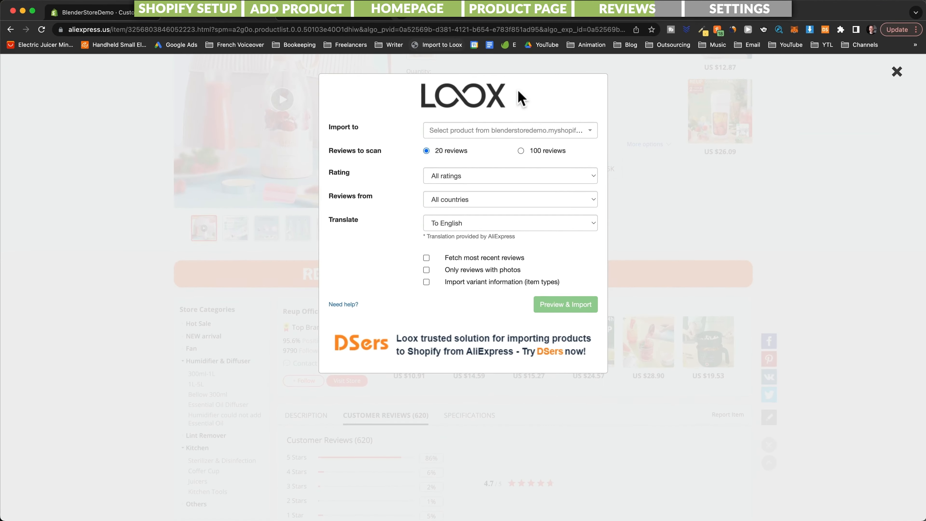
- Set the review import to the Juuicer™ Portable Blender, scanning 100 reviews with all ratings, and start the preview
left_click(548, 130)
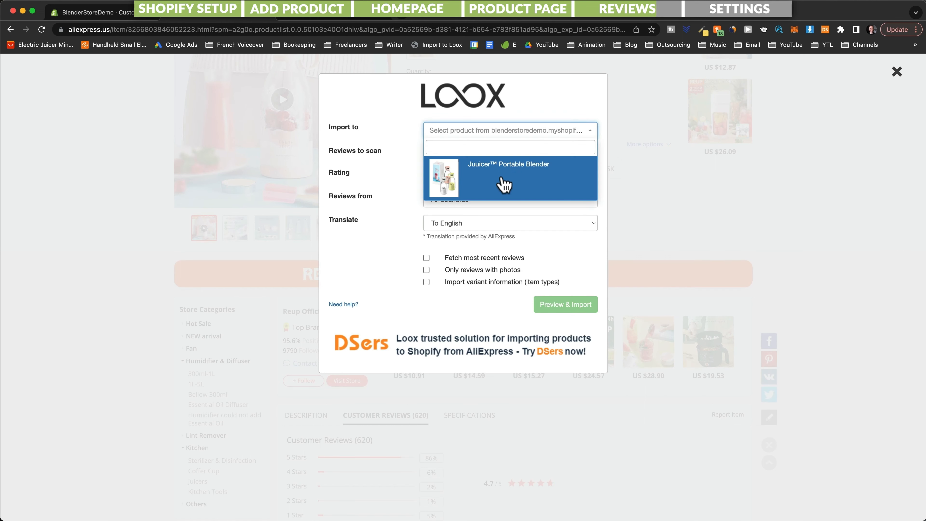
left_click(503, 182)
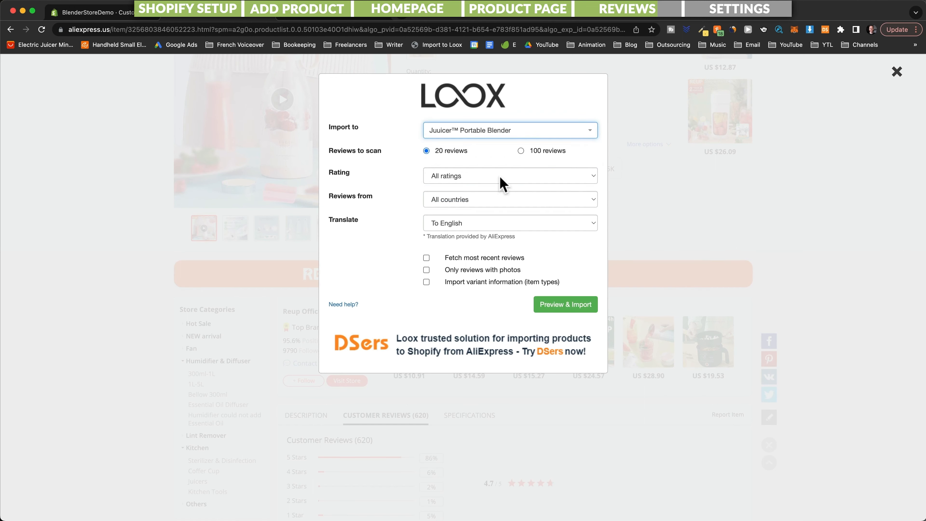
left_click(520, 151)
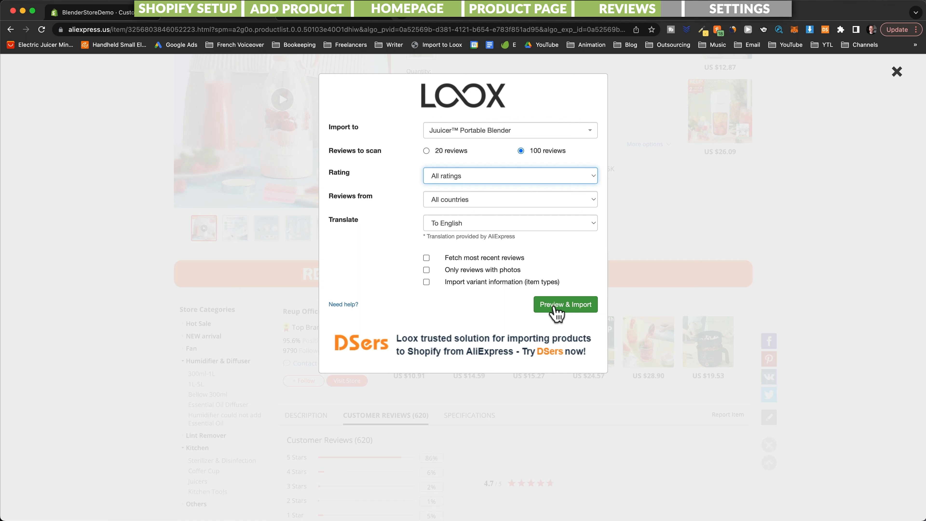
left_click(557, 312)
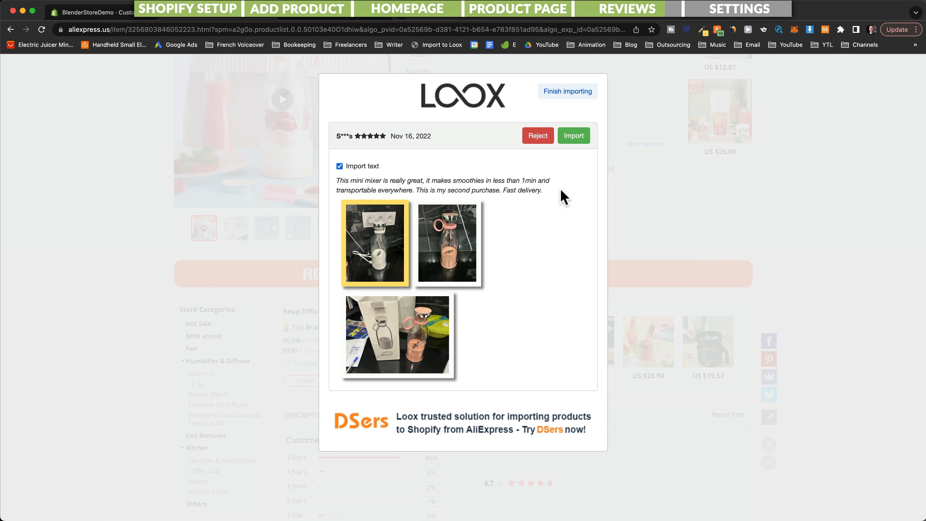
- Import the first five-star review with its text, reject the Oct 1, 2022 review, and finish importing
left_click(580, 142)
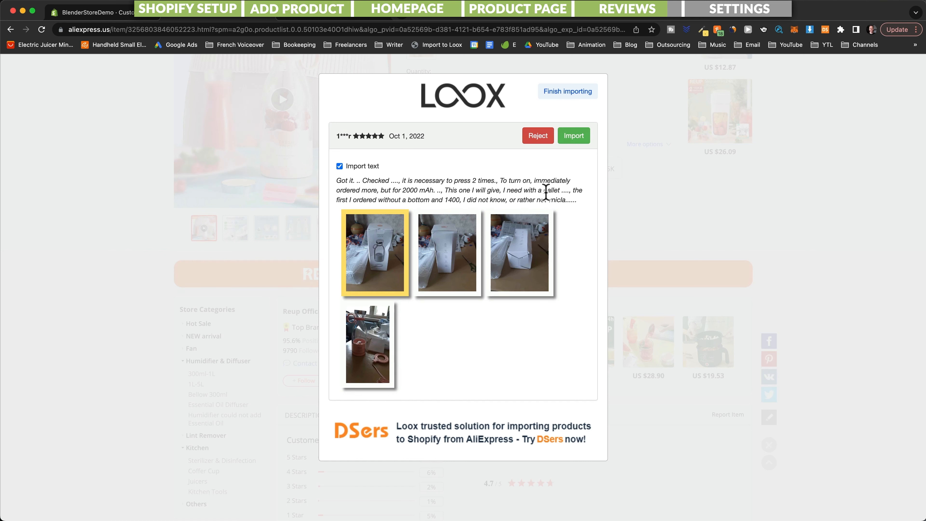
left_click(537, 138)
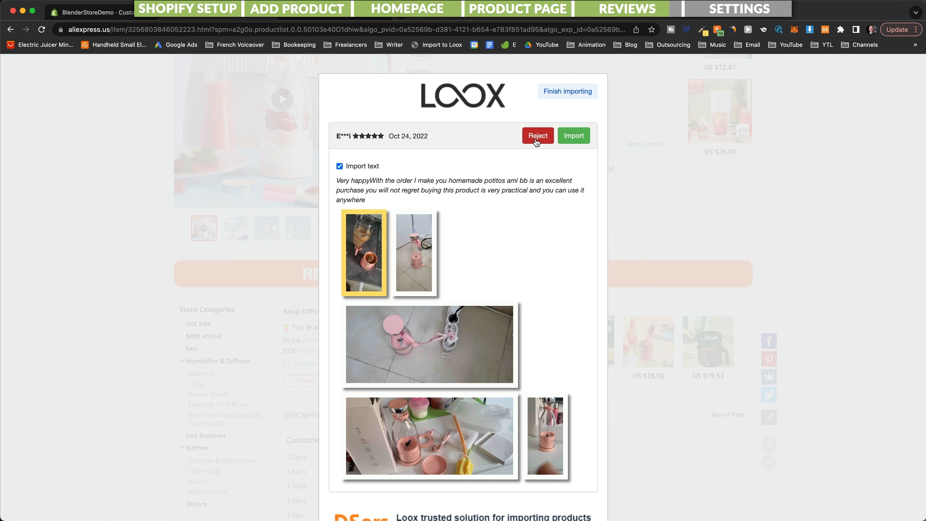
left_click(571, 93)
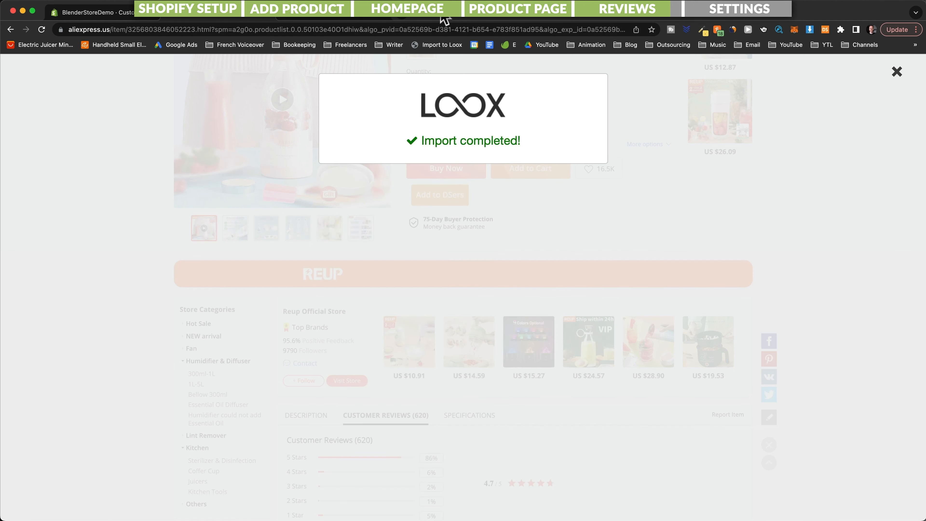
- Switch to the theme editor's product page and examine the Loox Reviews Widget below the product information
left_click(330, 15)
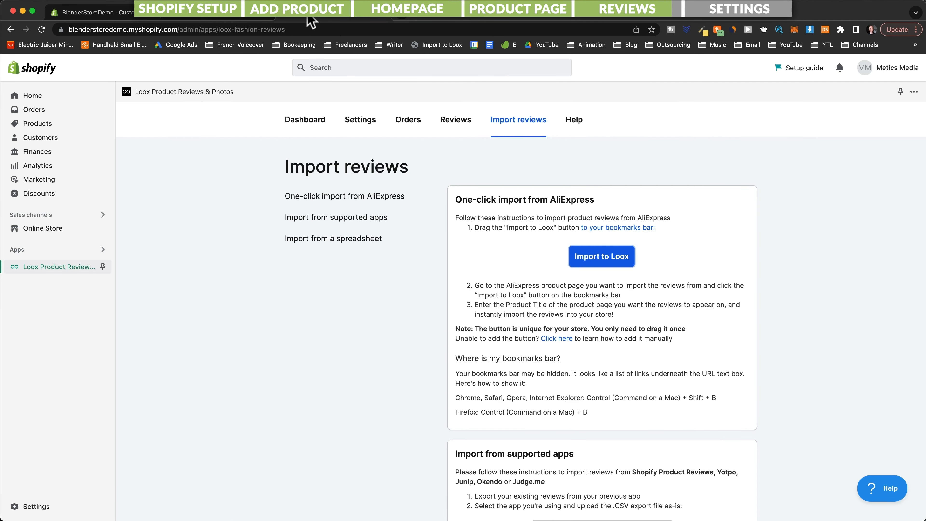
left_click(126, 15)
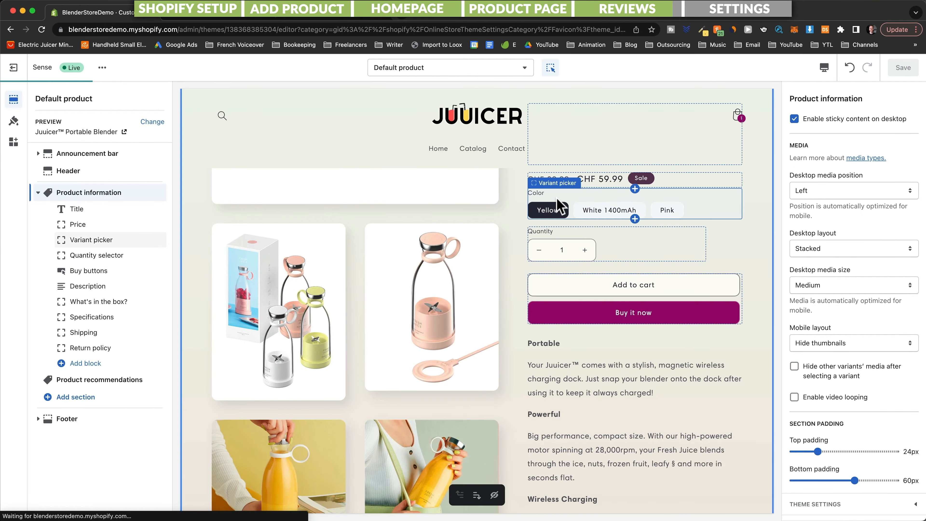
scroll(635, 219, "down", 10)
scroll(660, 347, "down", 2)
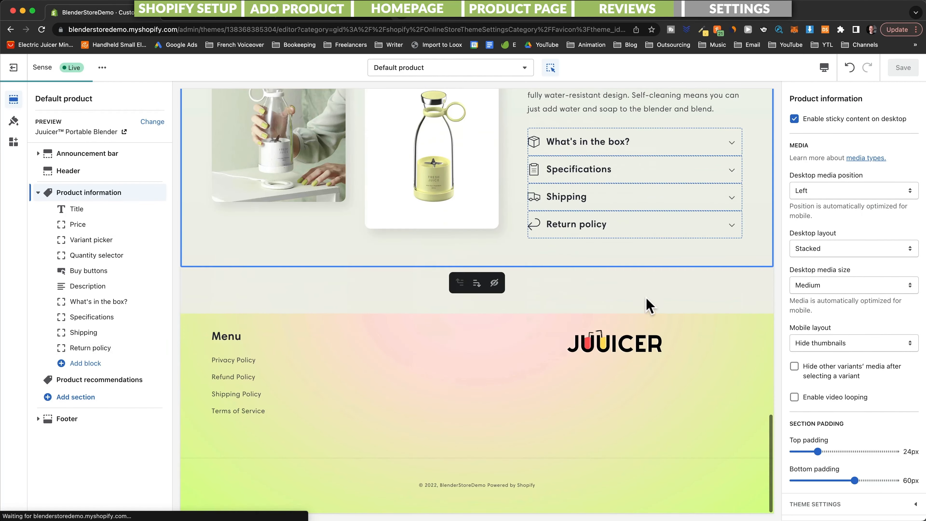
scroll(616, 295, "down", 5)
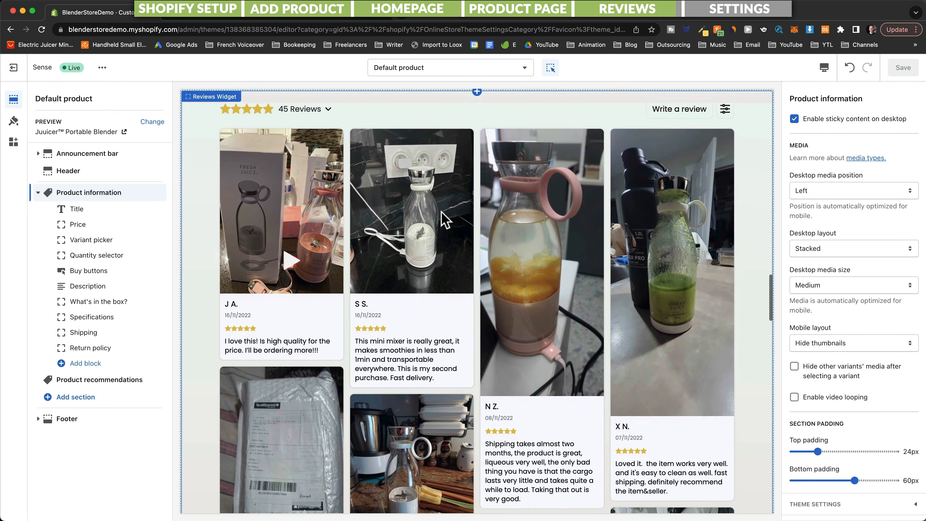
scroll(421, 237, "down", 8)
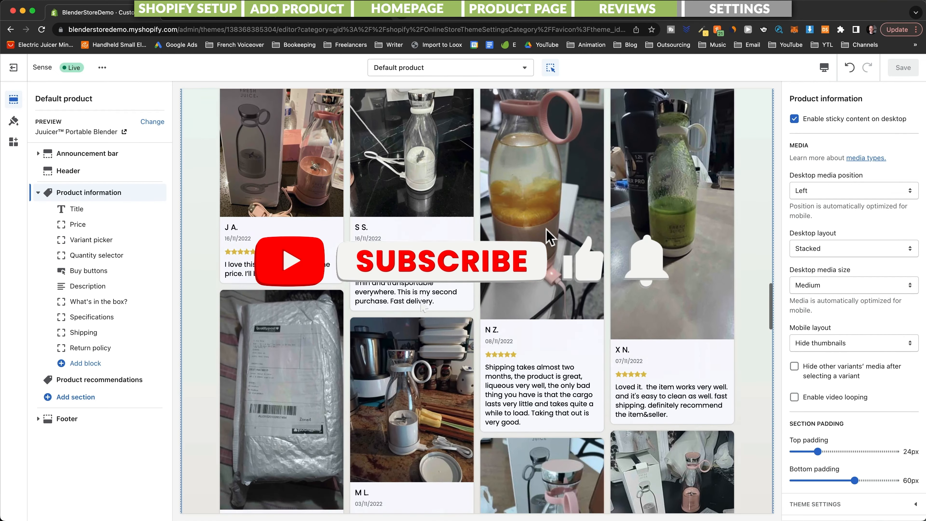
- Switch the theme preview to mobile and examine the reviews widget down to the footer
left_click(824, 70)
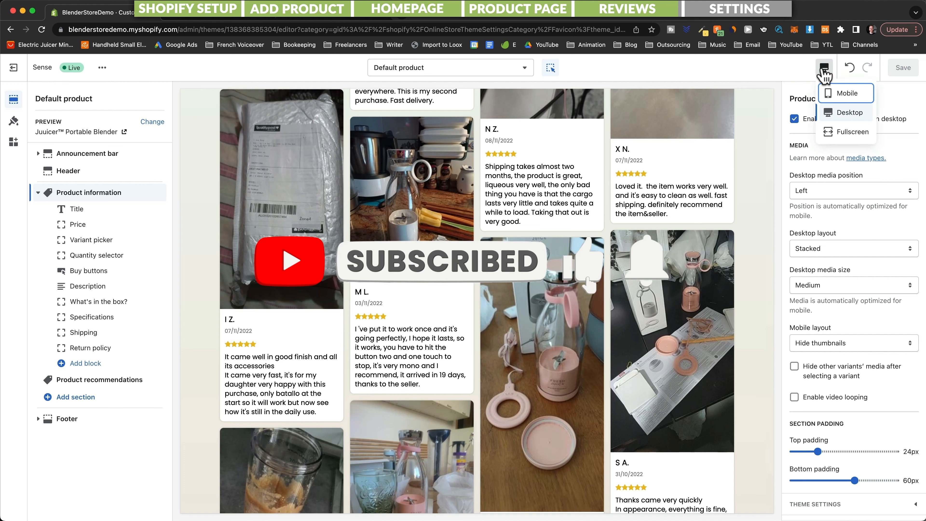
left_click(828, 91)
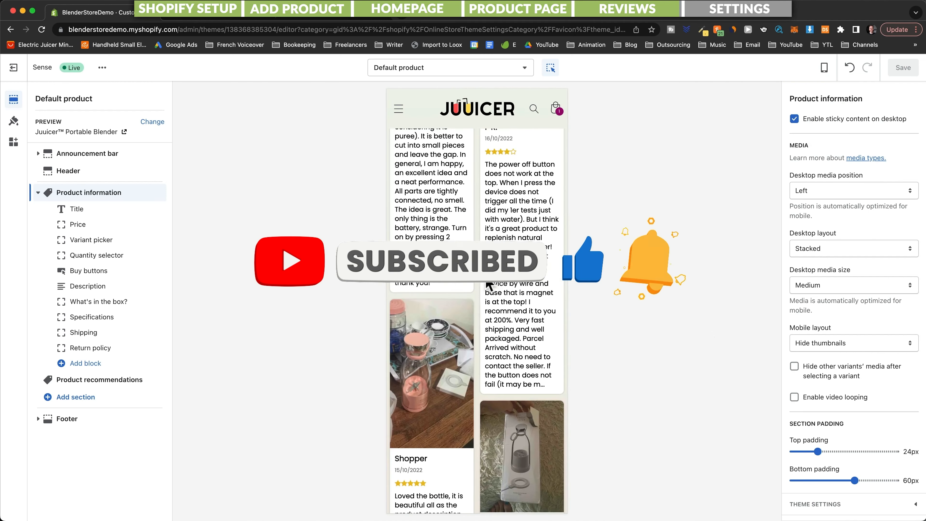
scroll(499, 284, "down", 15)
scroll(500, 282, "down", 10)
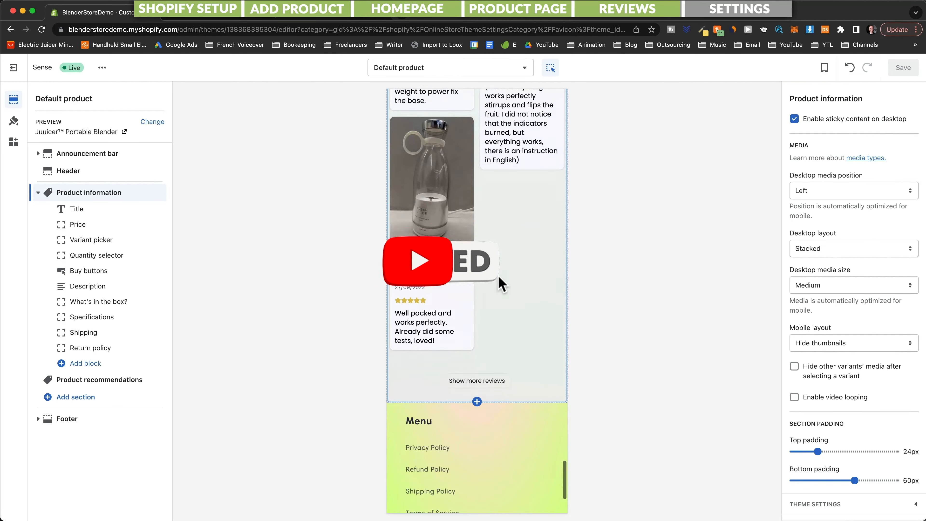
scroll(501, 283, "up", 5)
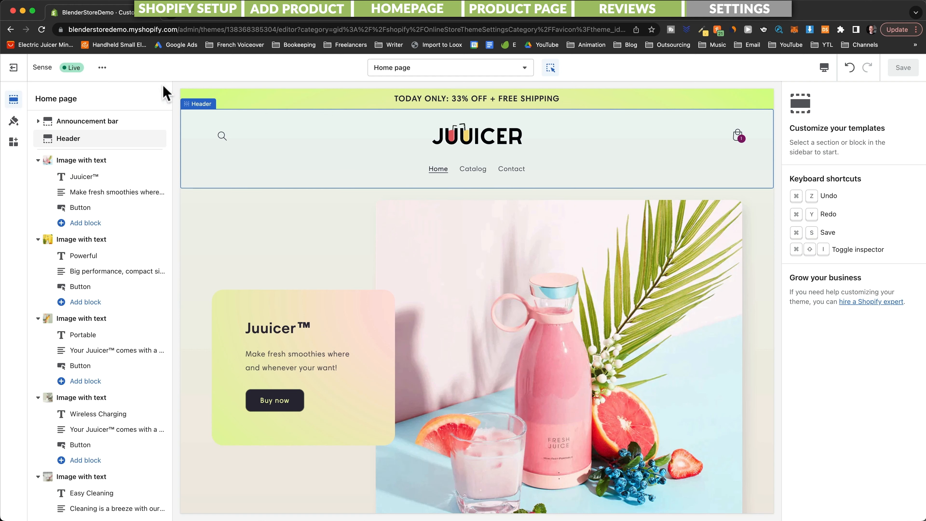
- Leave the theme editor and delete the Catalog item from the store's main navigation menu
left_click(14, 69)
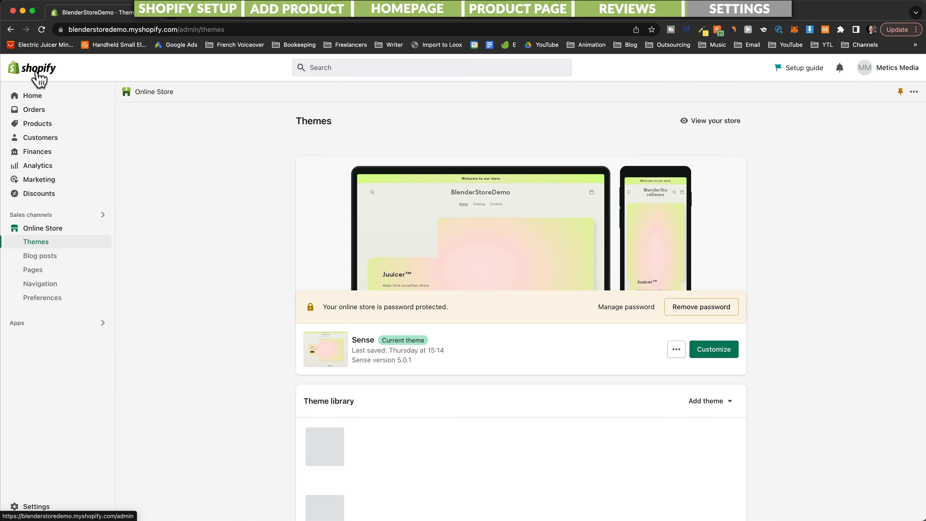
left_click(59, 285)
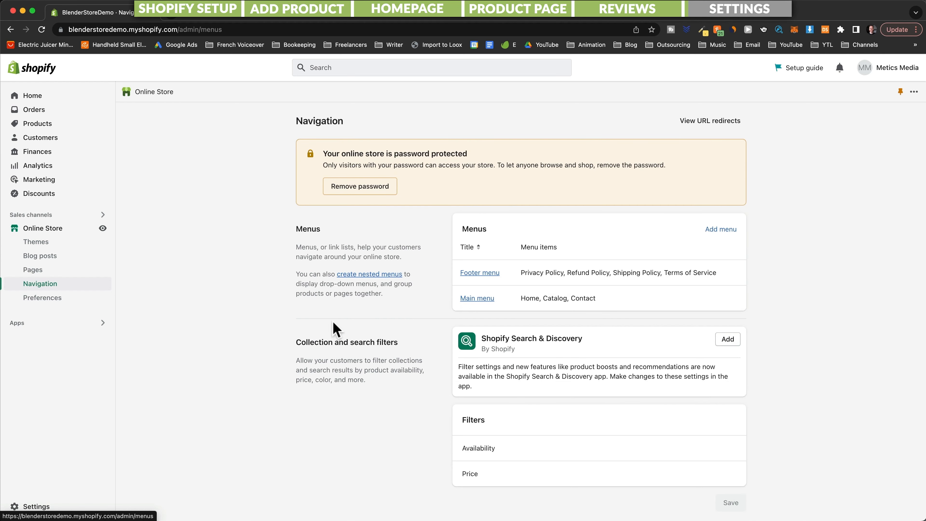
left_click(480, 299)
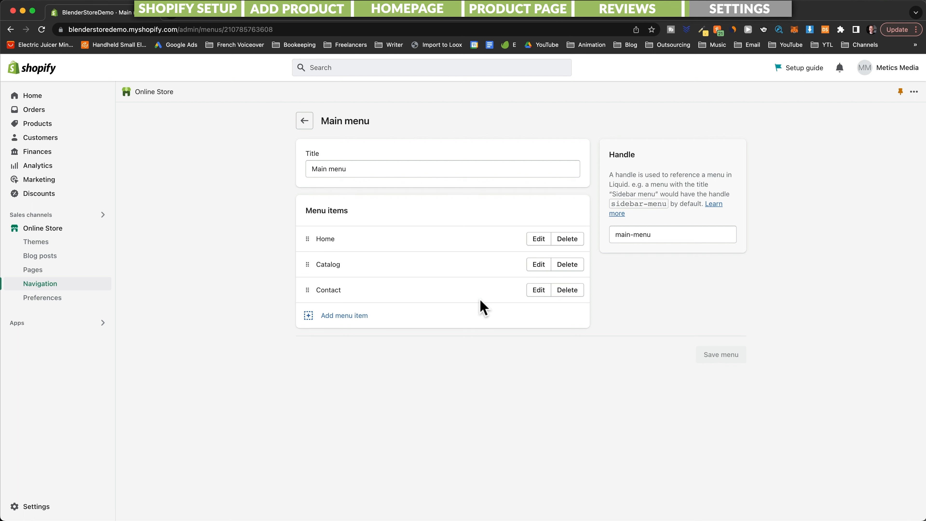
left_click(563, 268)
left_click(583, 319)
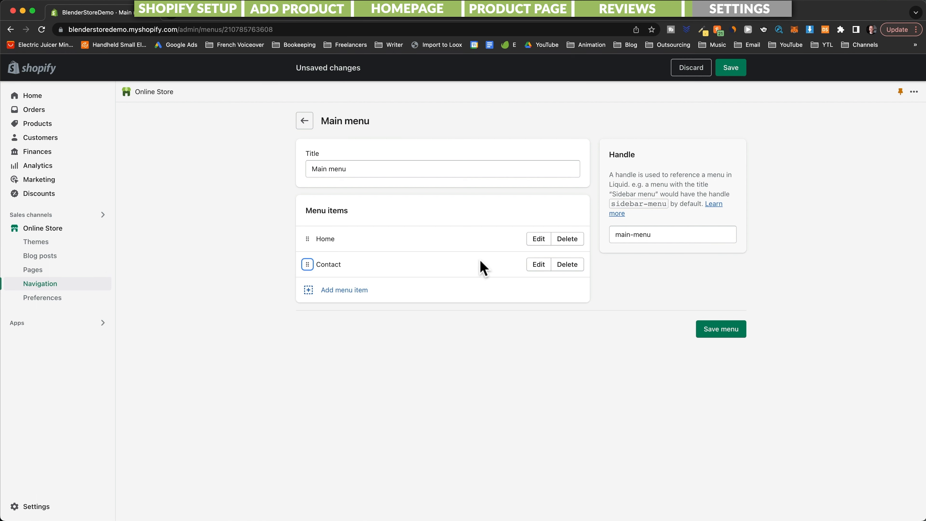
- Add and save a main menu item linking to the Juuicer™ Portable Blender product, and open the Sense theme for customizing
left_click(340, 292)
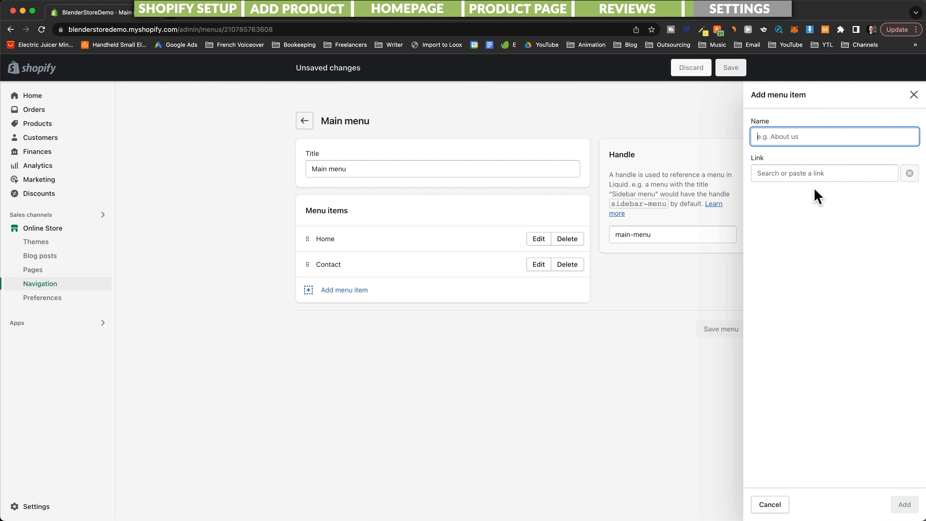
left_click(790, 173)
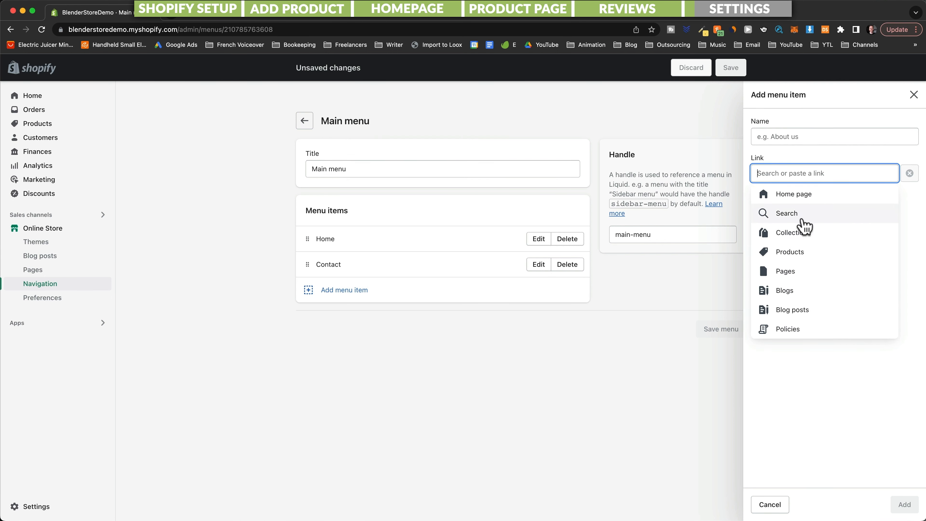
left_click(793, 253)
left_click(804, 232)
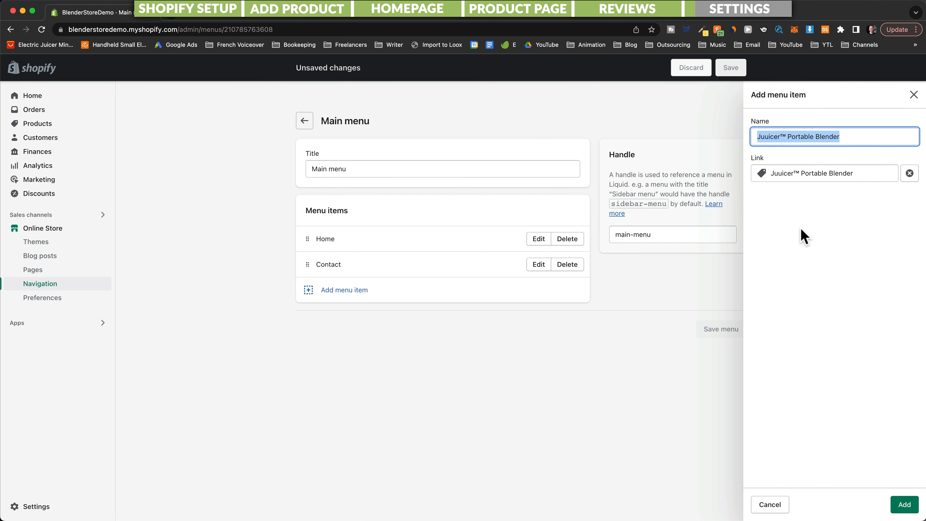
left_click(903, 504)
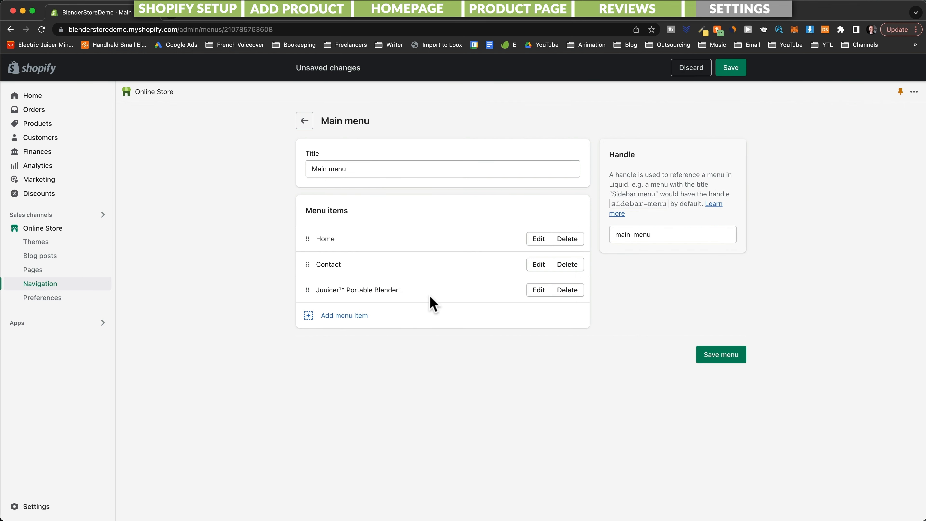
left_click(715, 360)
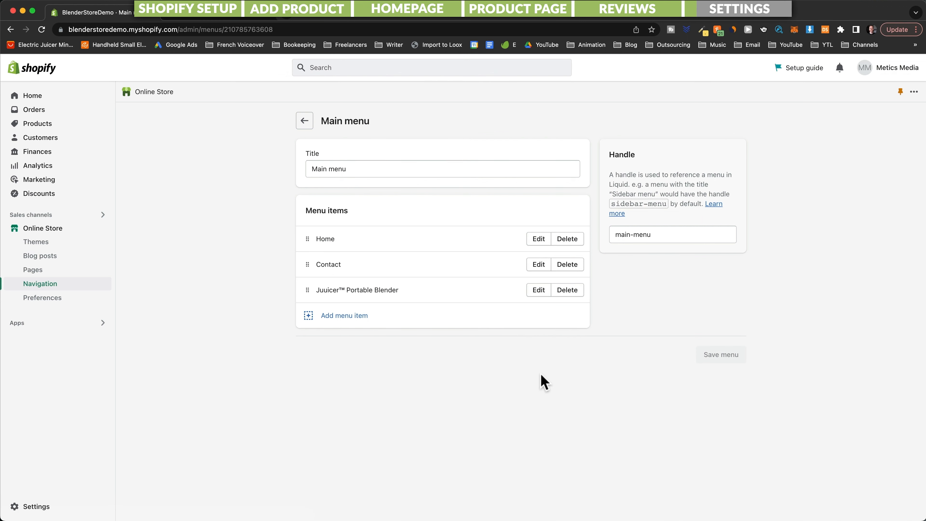
left_click(70, 230)
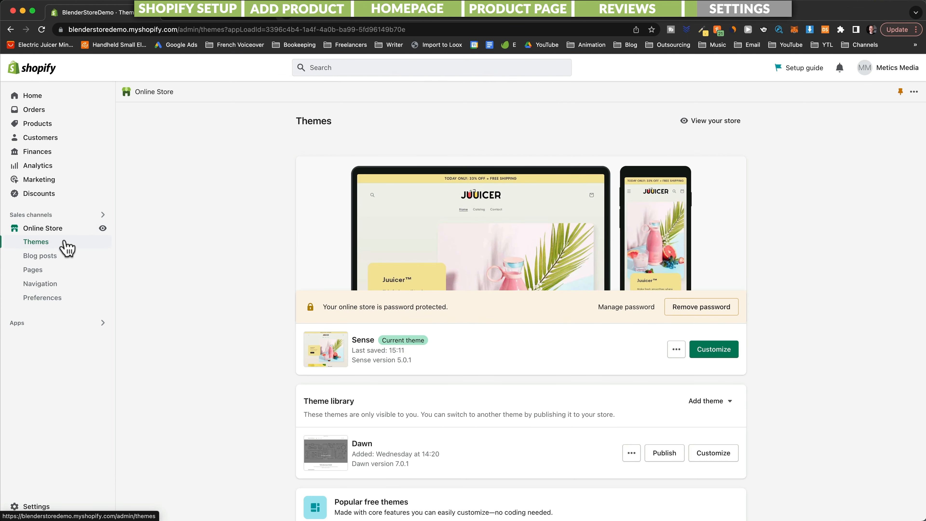
left_click(714, 349)
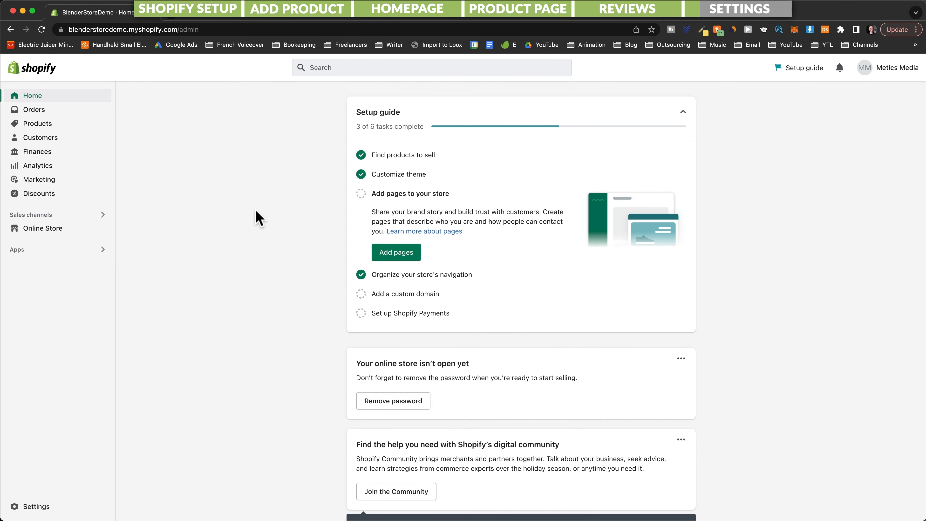
- Create and save a visible online store page titled About Us, leaving its content empty
left_click(57, 231)
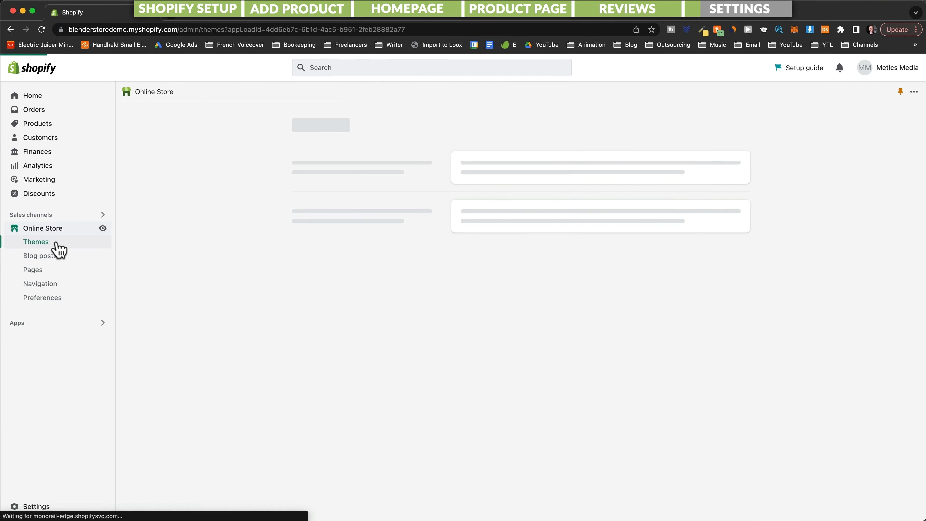
left_click(57, 270)
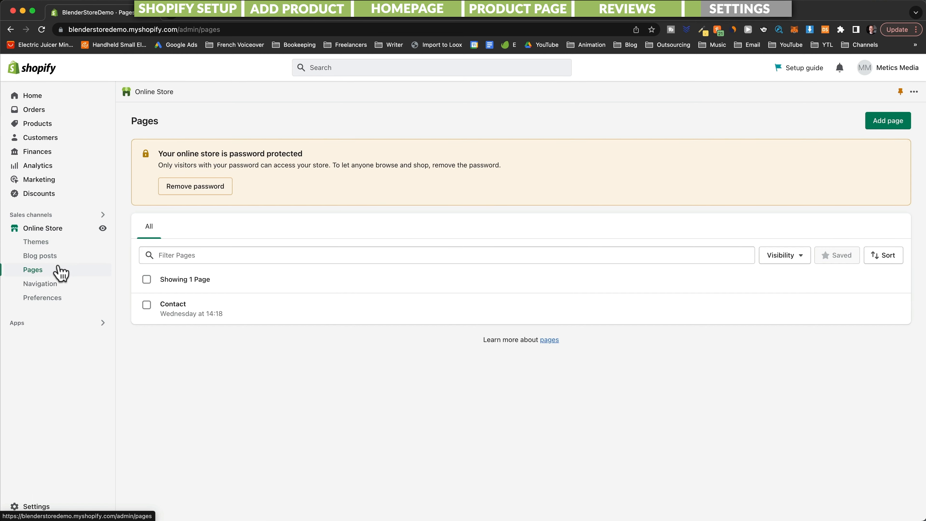
left_click(887, 122)
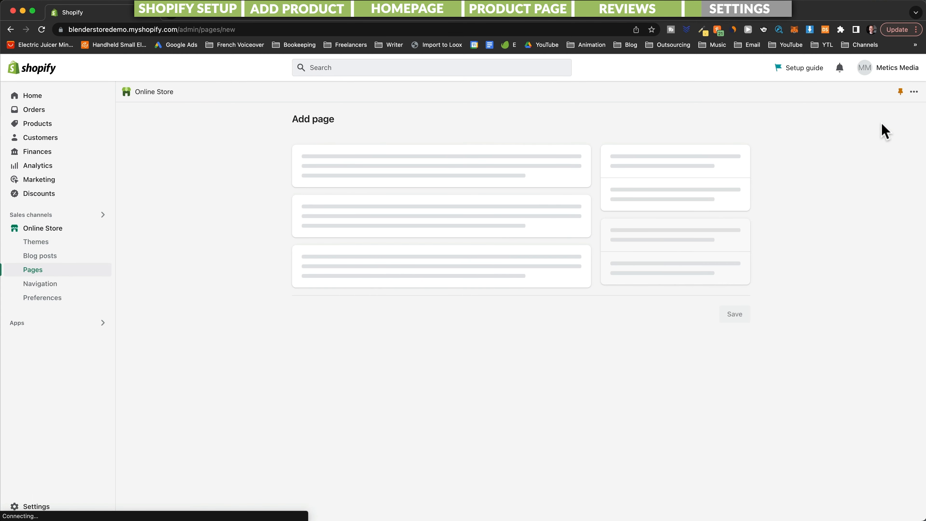
left_click(406, 169)
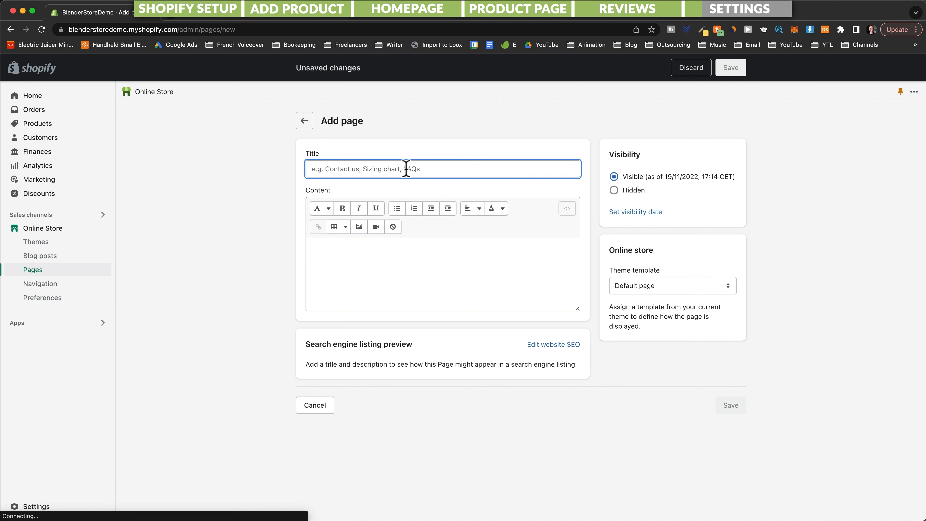
type("Abo")
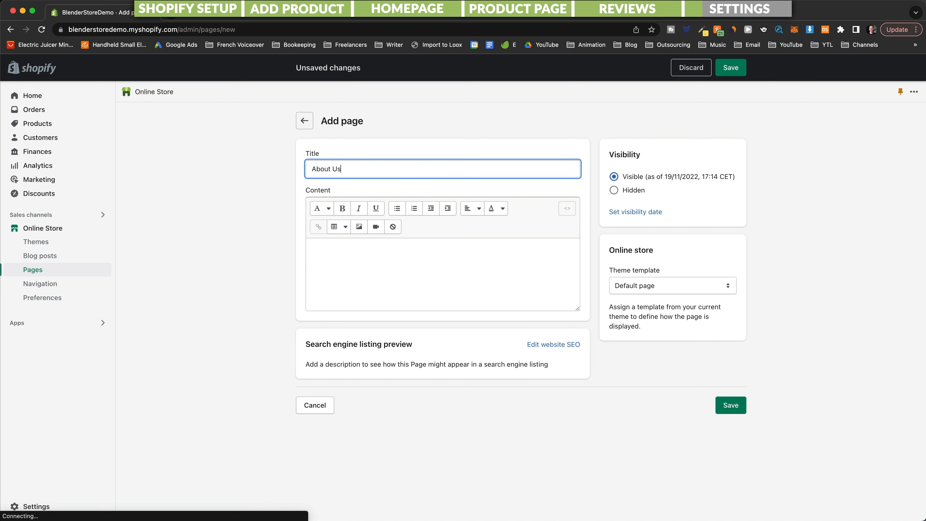
type("ut Us")
left_click(399, 283)
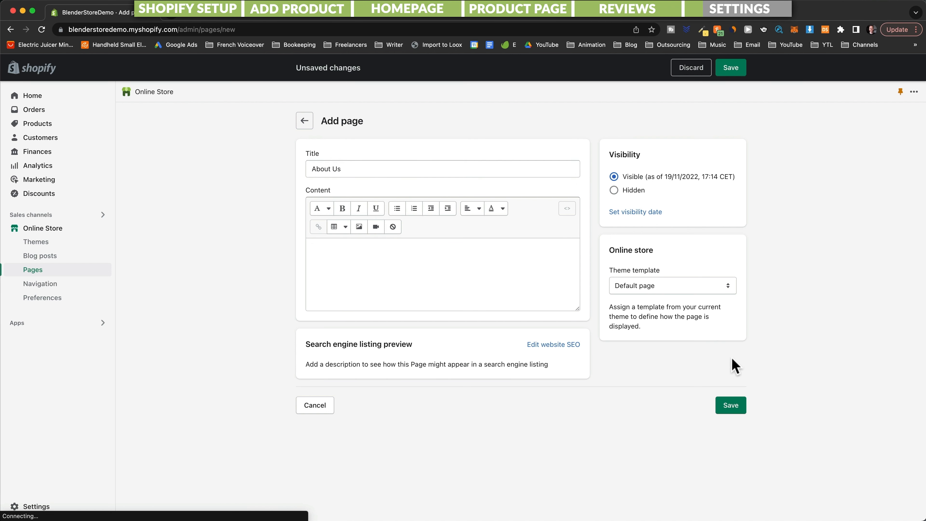
left_click(733, 405)
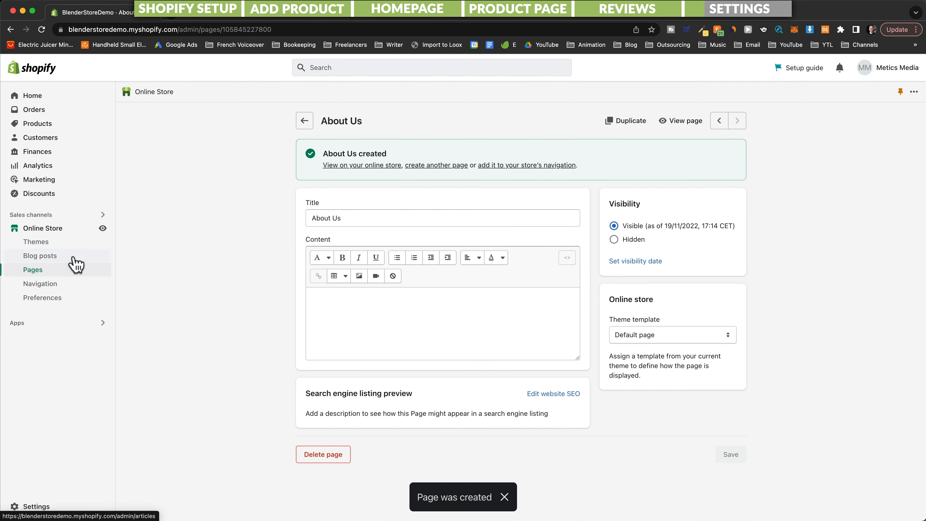
- Add a main menu item linking to the About Us page and save the menu
left_click(55, 286)
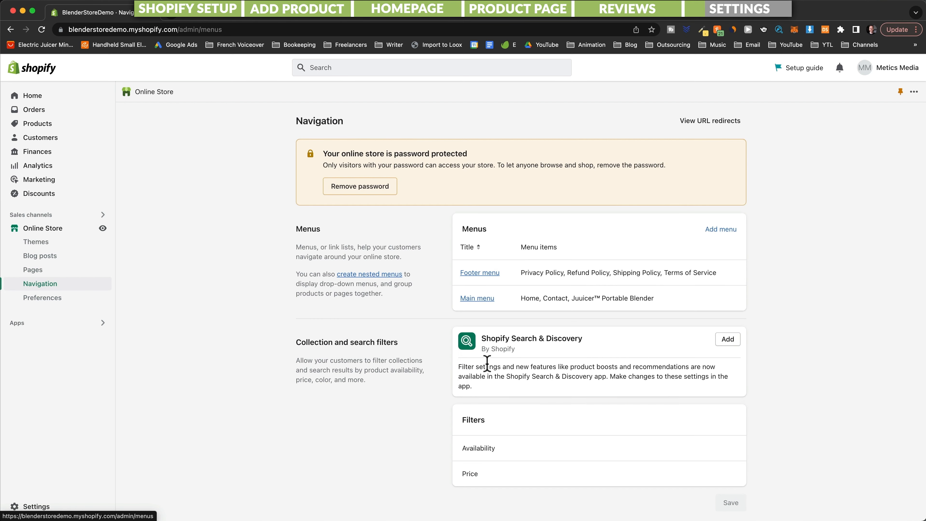
left_click(486, 298)
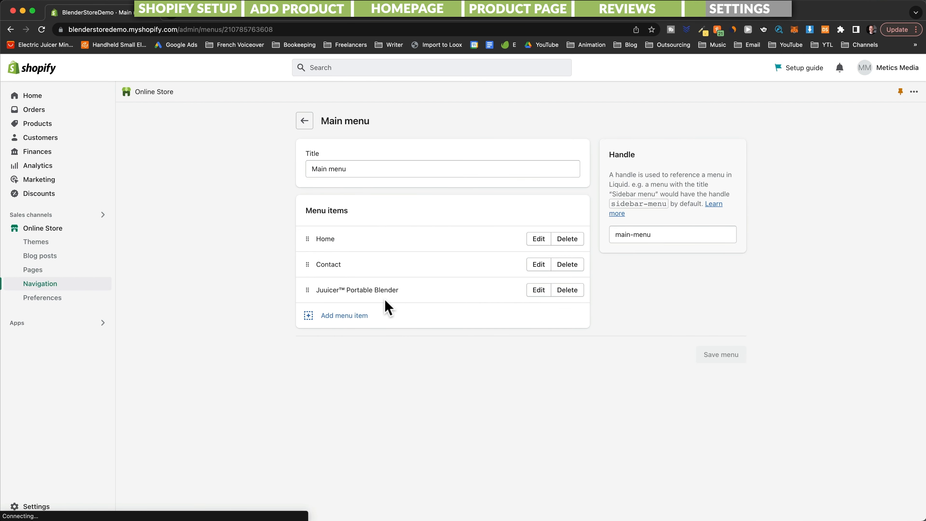
left_click(330, 316)
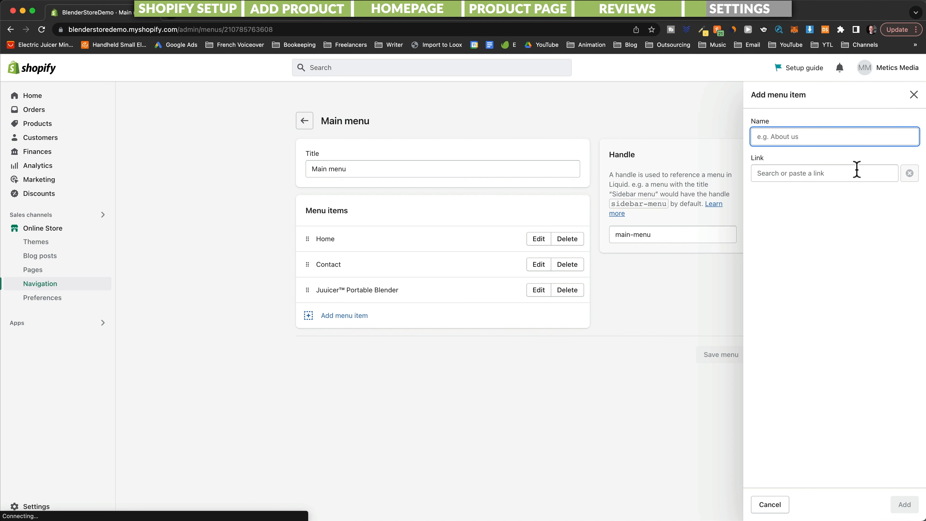
left_click(850, 171)
left_click(804, 271)
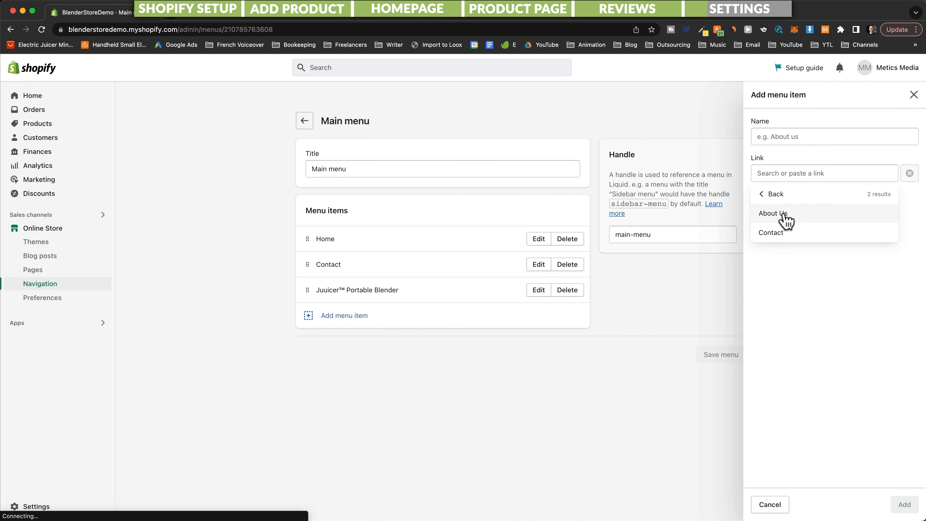
left_click(825, 218)
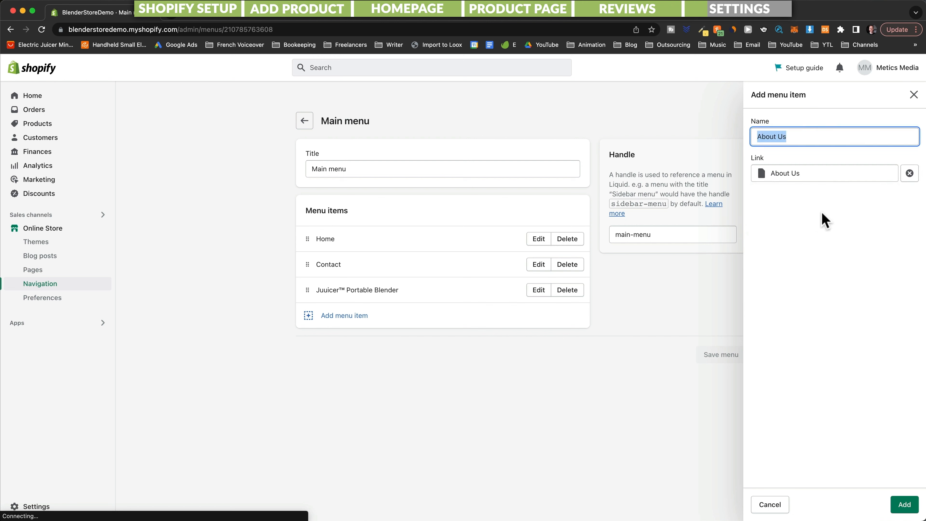
left_click(904, 505)
left_click(731, 385)
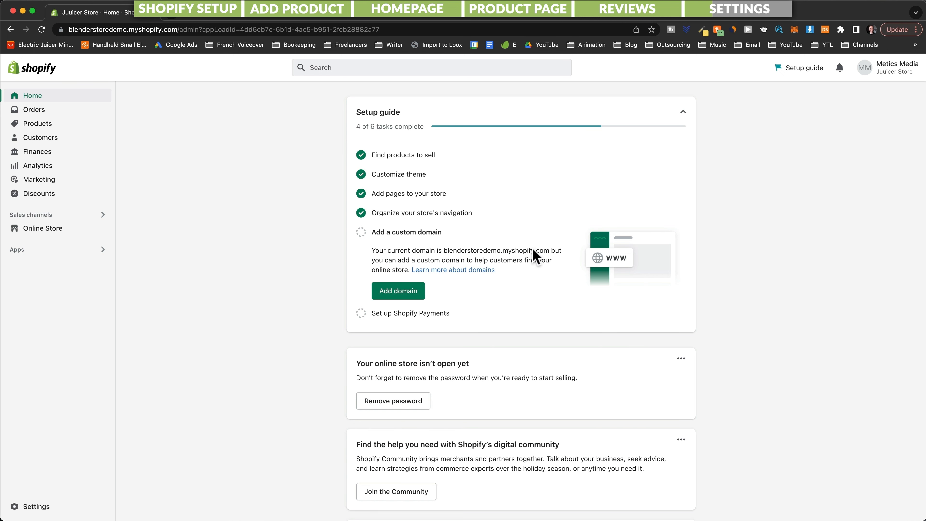
- Open the store settings and examine the store details, from basic information to currency, time zone, units and order ID format
left_click(35, 506)
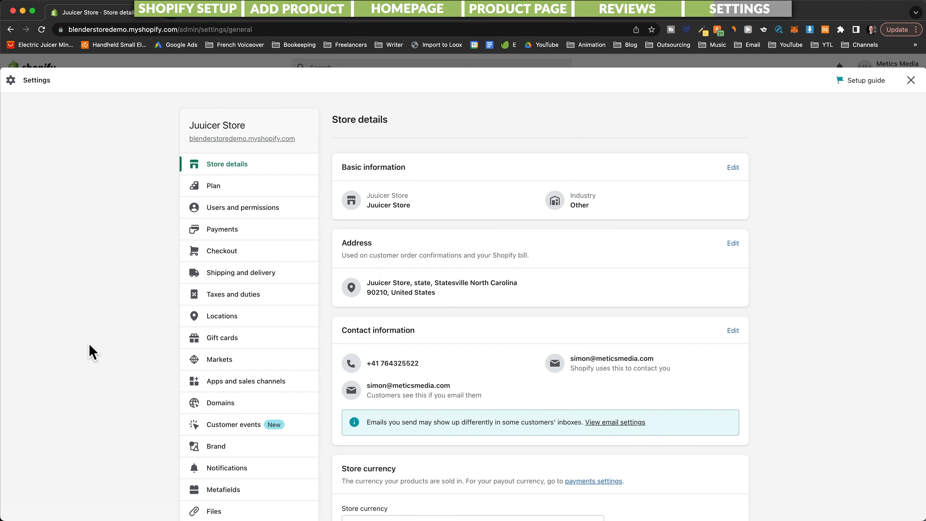
scroll(255, 495, "down", 2)
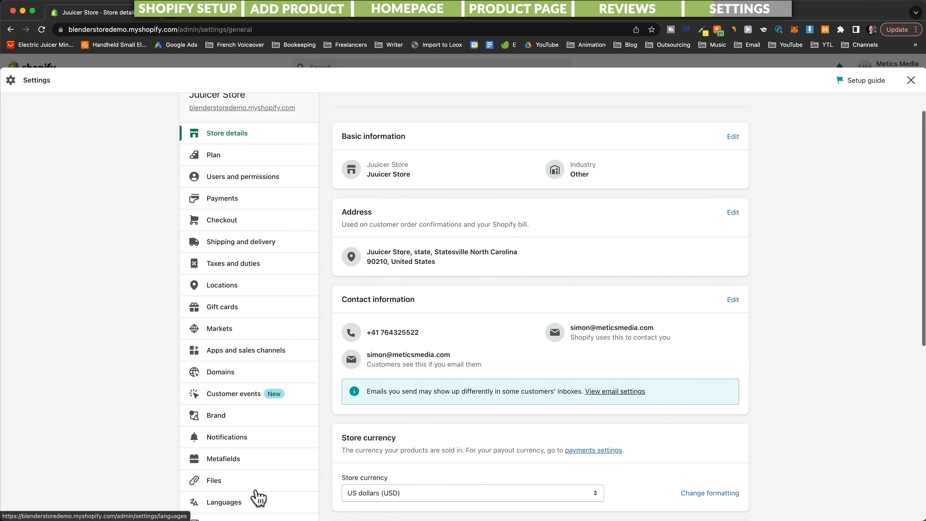
scroll(258, 497, "up", 2)
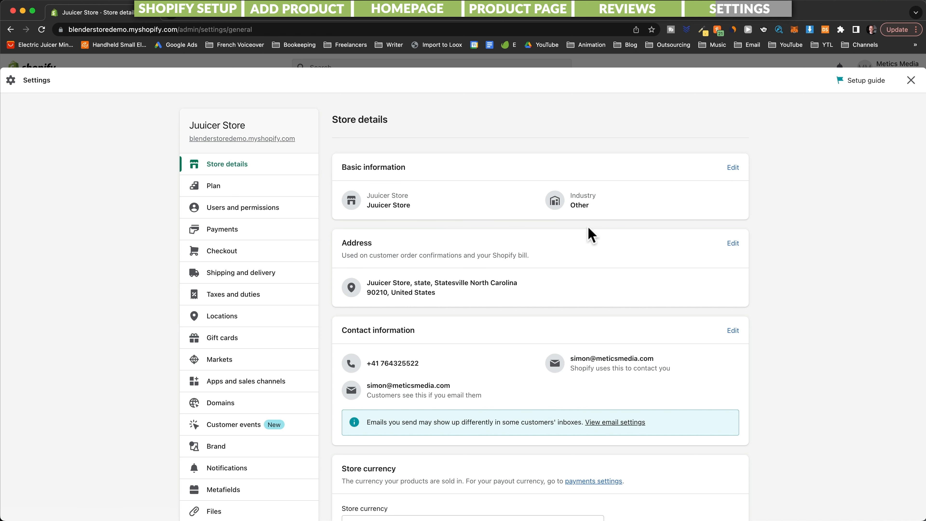
scroll(598, 290, "down", 6)
scroll(479, 321, "down", 3)
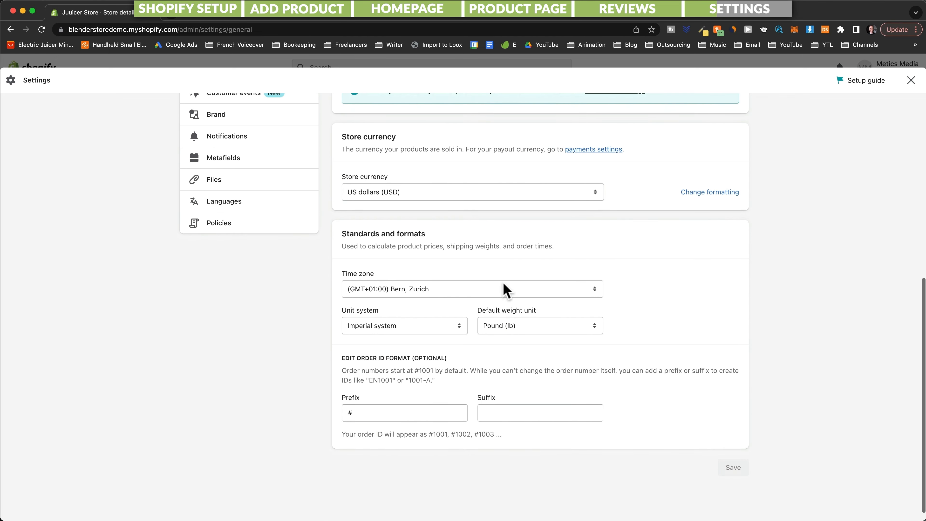
scroll(469, 350, "up", 4)
scroll(470, 354, "up", 5)
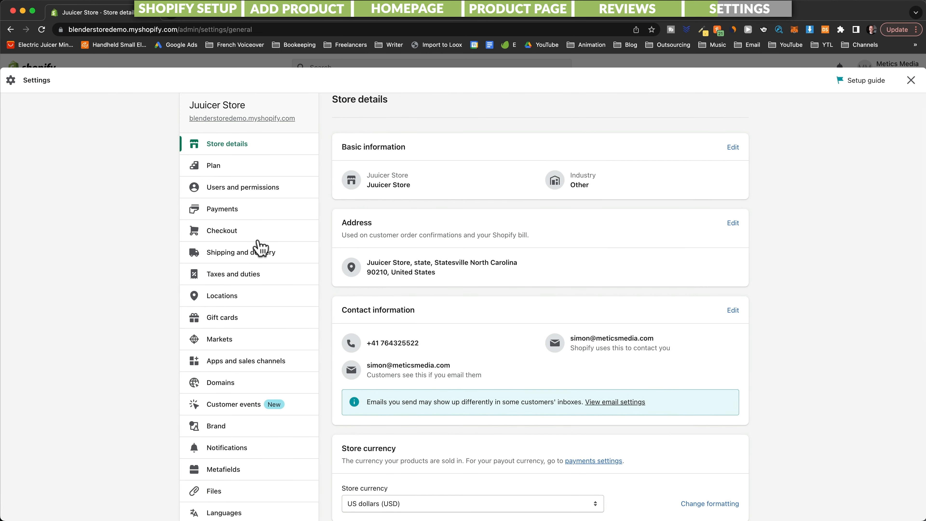
- Open the general shipping profile and delete its United States and Rest of world zones
left_click(257, 253)
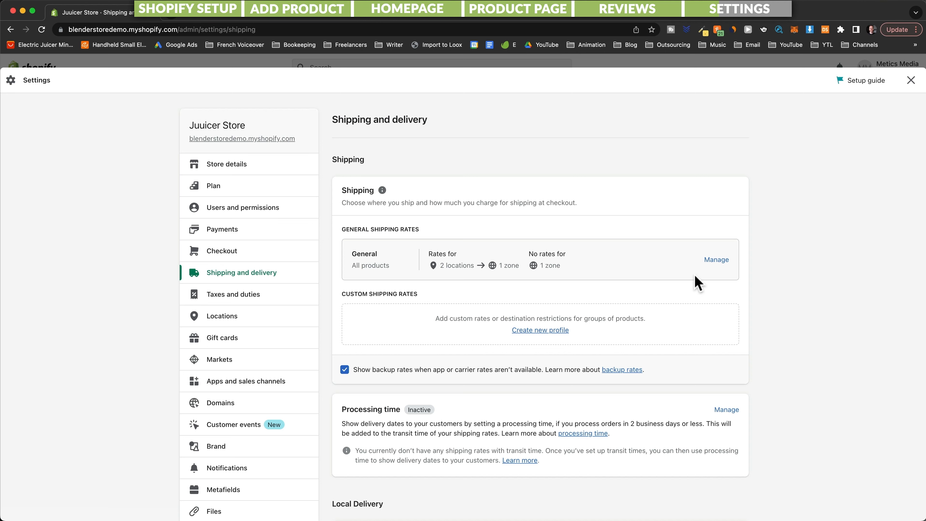
left_click(720, 261)
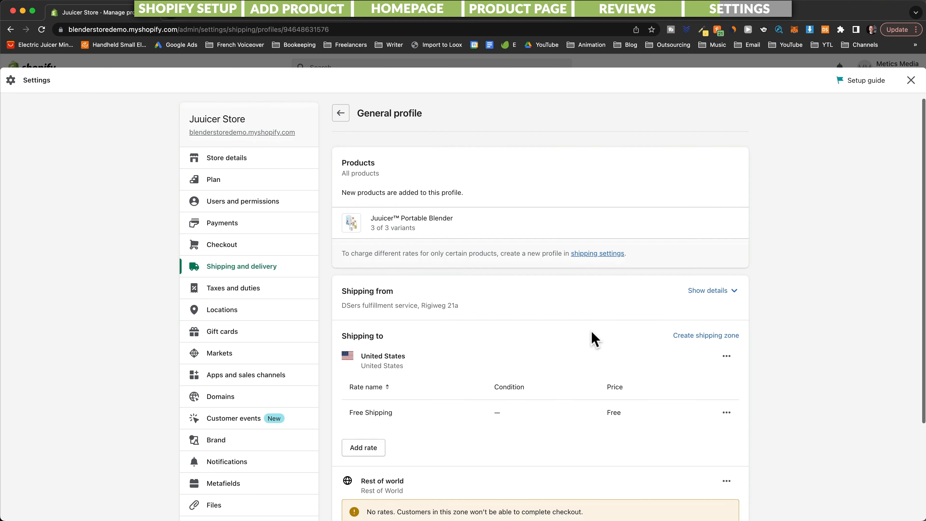
scroll(593, 337, "down", 5)
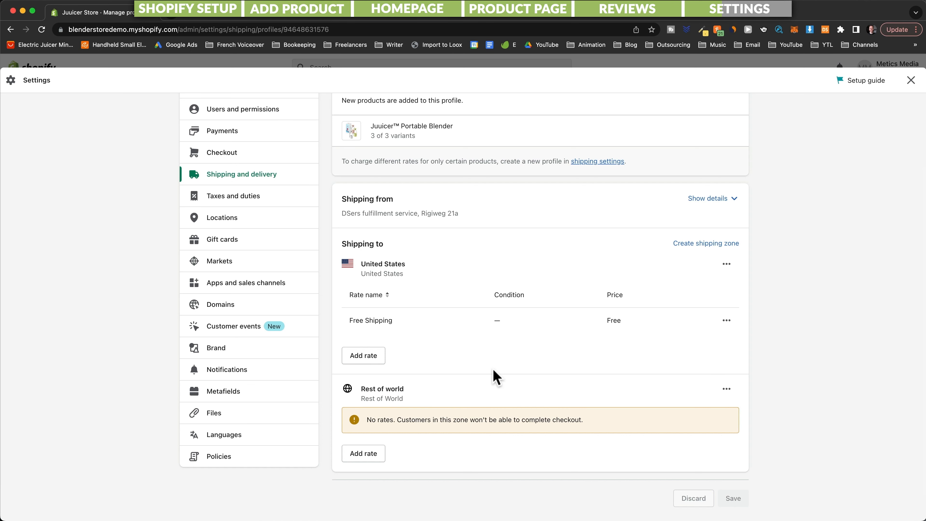
left_click(726, 265)
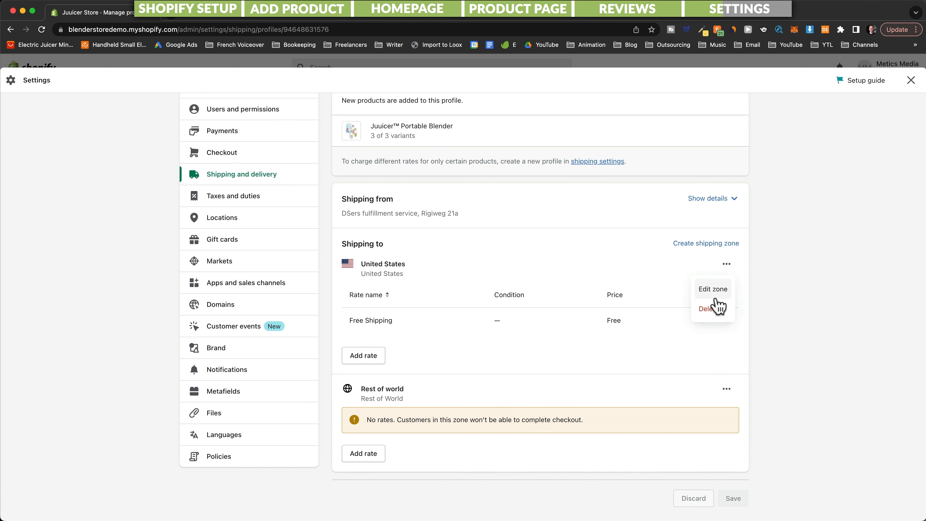
left_click(715, 307)
left_click(726, 350)
left_click(708, 394)
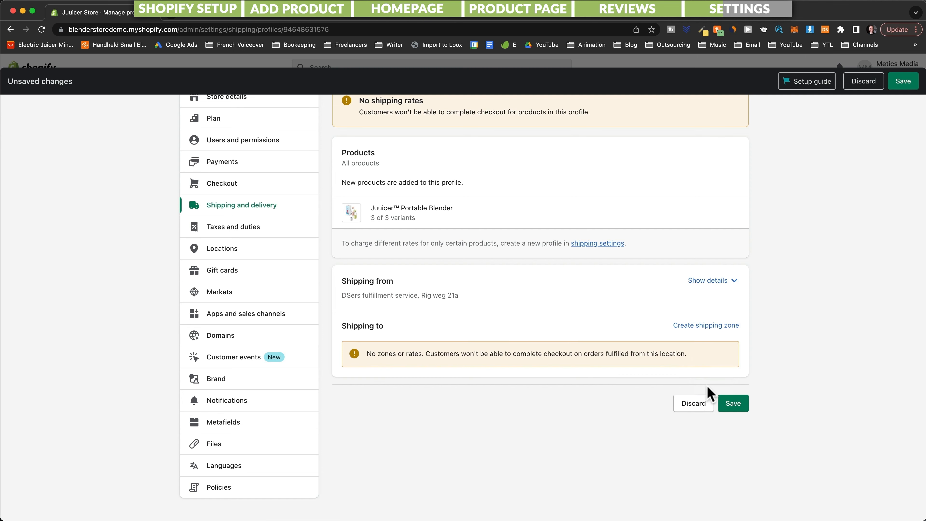
- Create a shipping zone named US that covers the United States
left_click(707, 328)
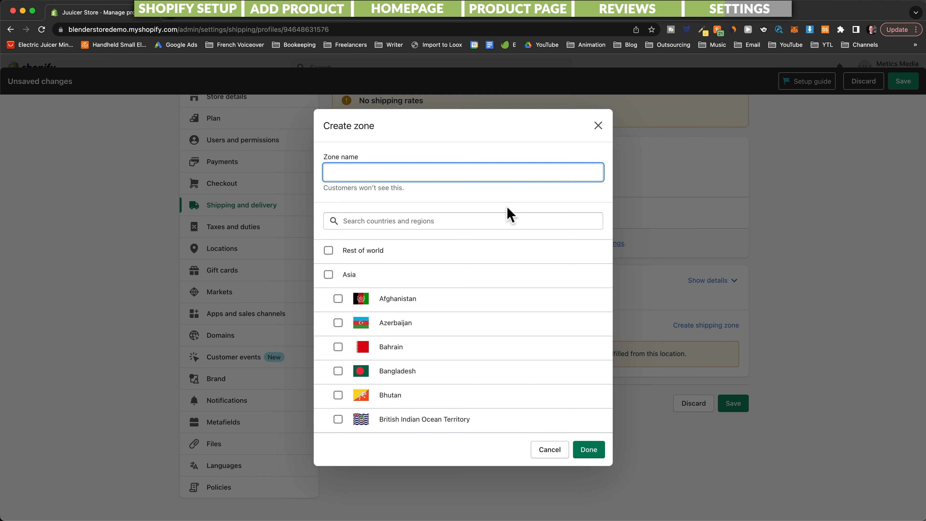
type("US")
left_click(356, 219)
type("united st")
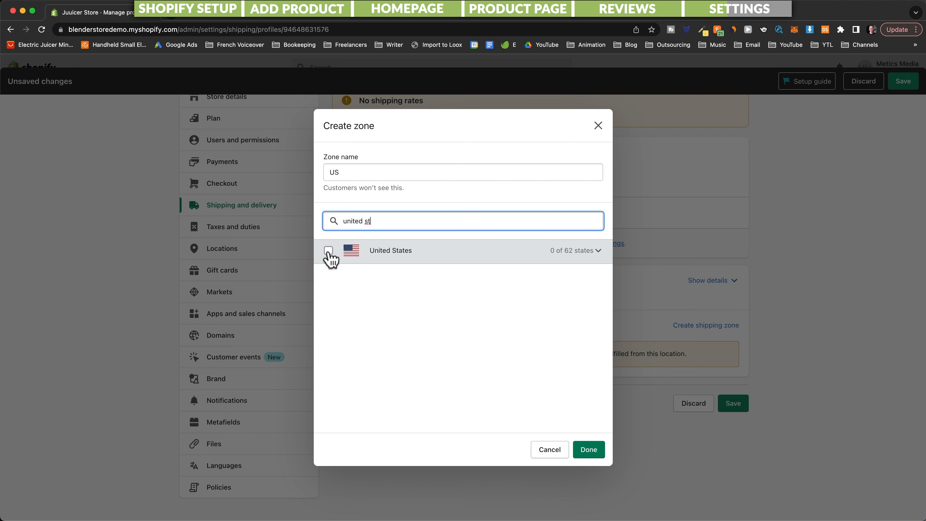
left_click(328, 251)
left_click(592, 452)
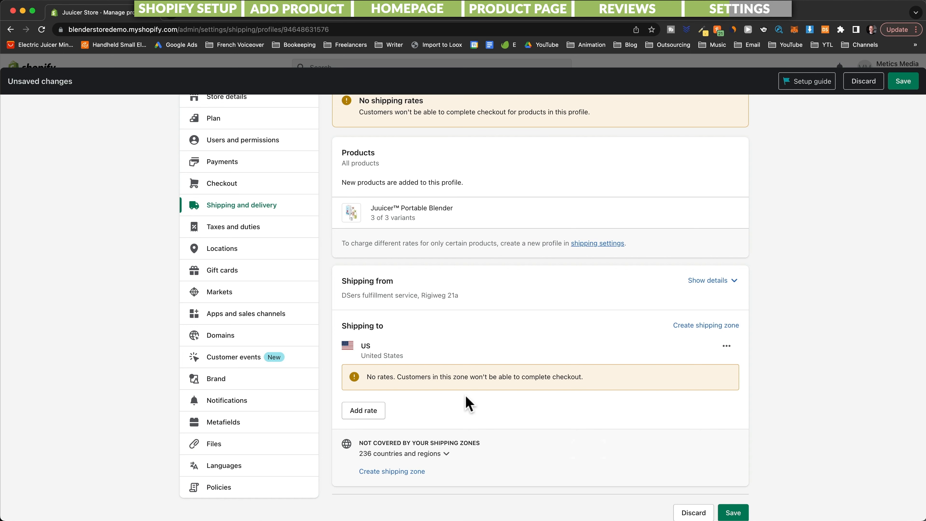
- Add a free rate named Free Shipping to the US zone and delete it again
left_click(363, 411)
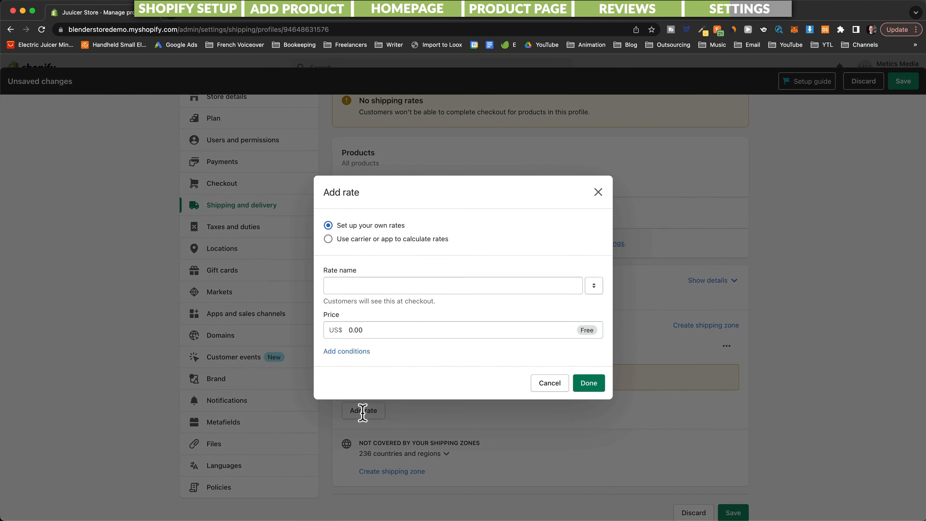
left_click(355, 286)
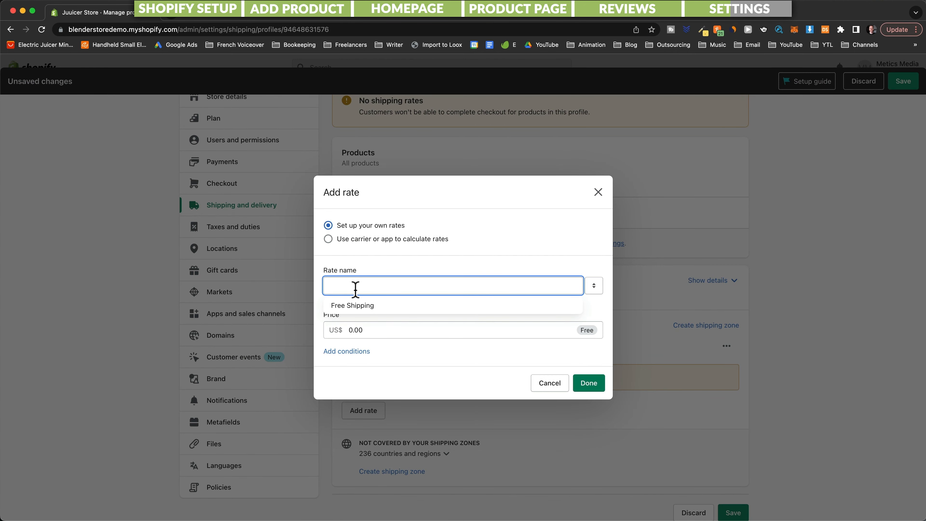
left_click(352, 307)
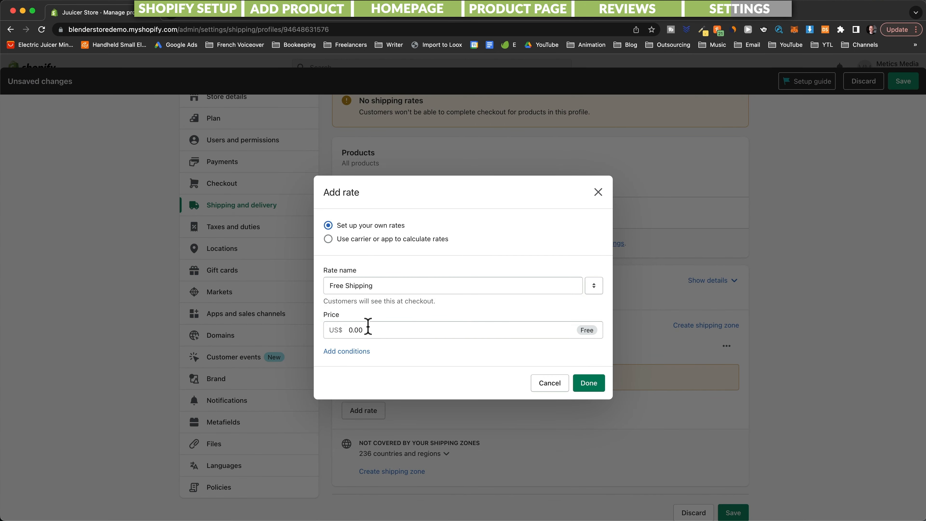
left_click(337, 331)
left_click(593, 386)
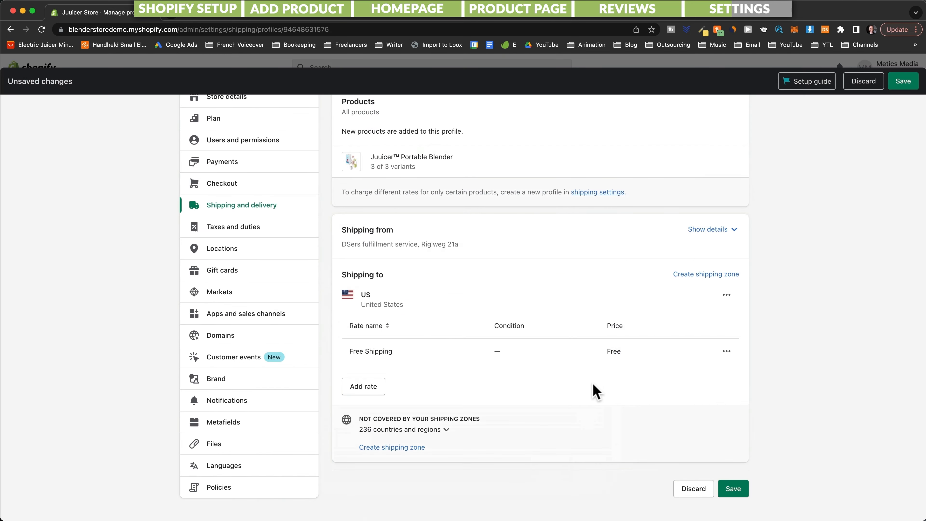
left_click(727, 351)
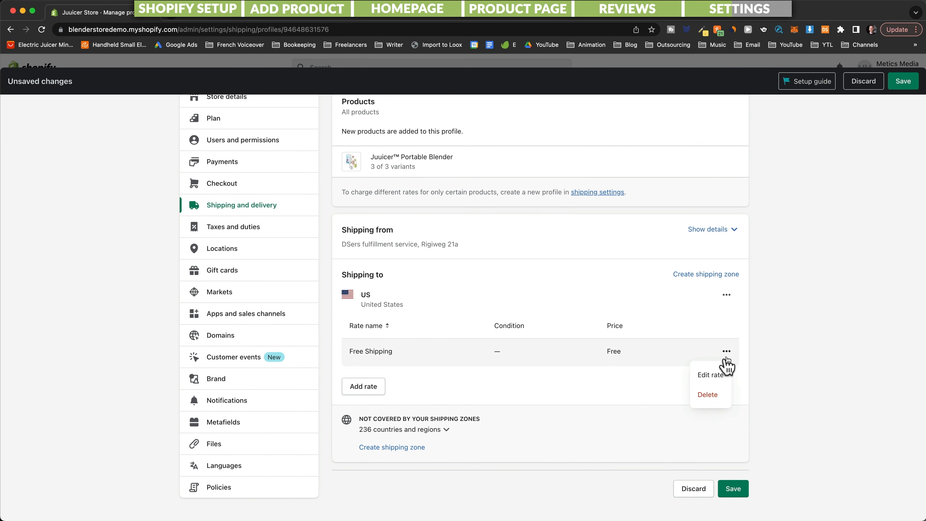
left_click(714, 395)
- Add a rate named Standard Shipping priced at US$ 8.00 to the US zone
left_click(381, 412)
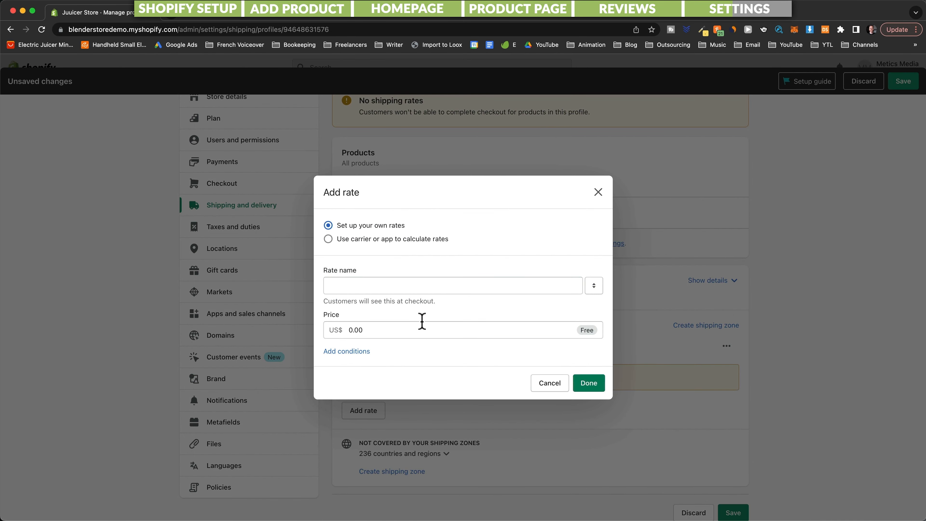
left_click(373, 284)
type("St")
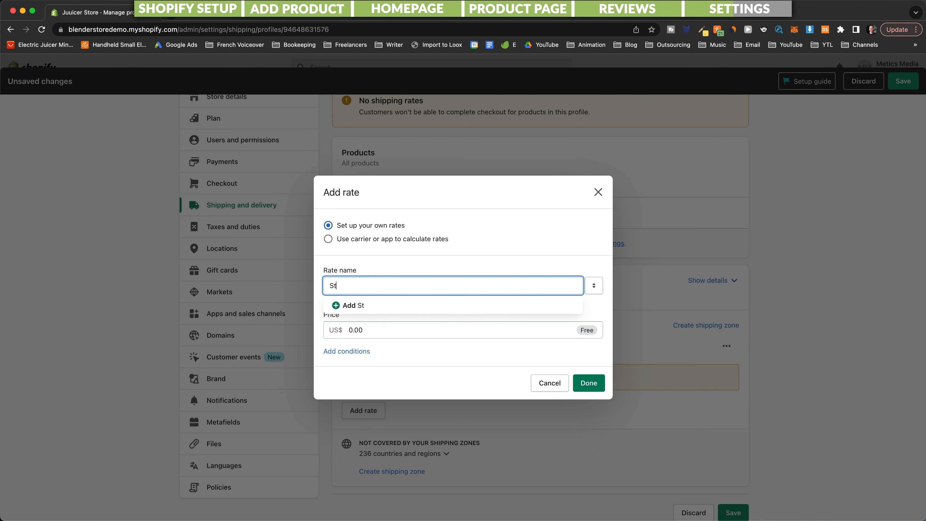
type("arndard Shipping")
left_click(389, 331)
left_click_drag(389, 331, 342, 330)
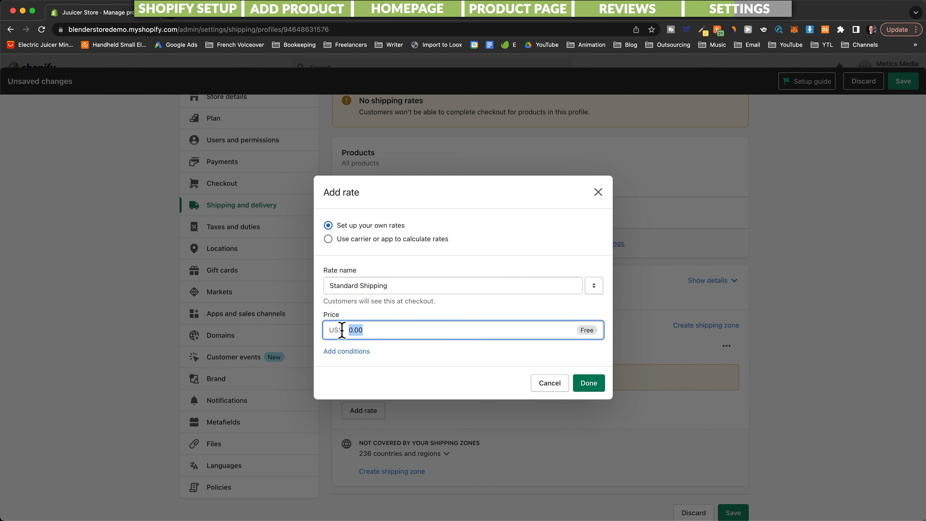
type("8")
left_click(418, 370)
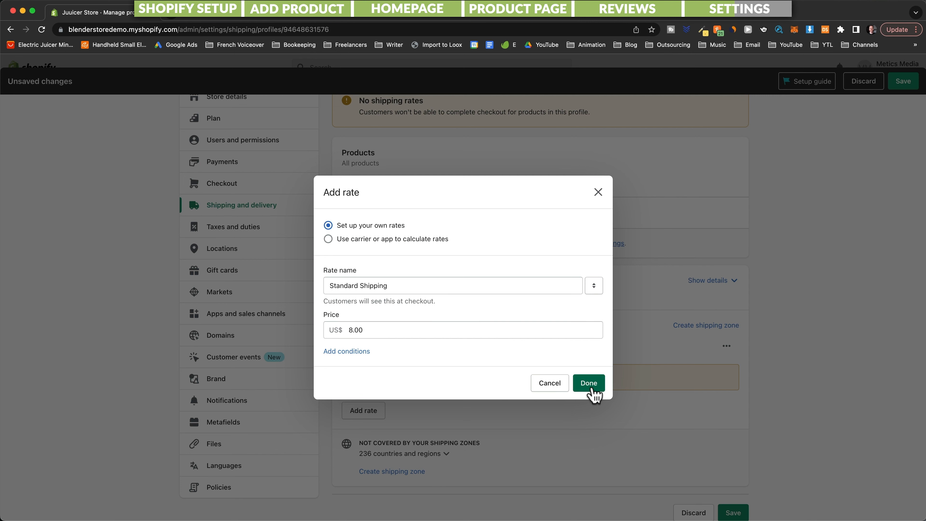
left_click(589, 383)
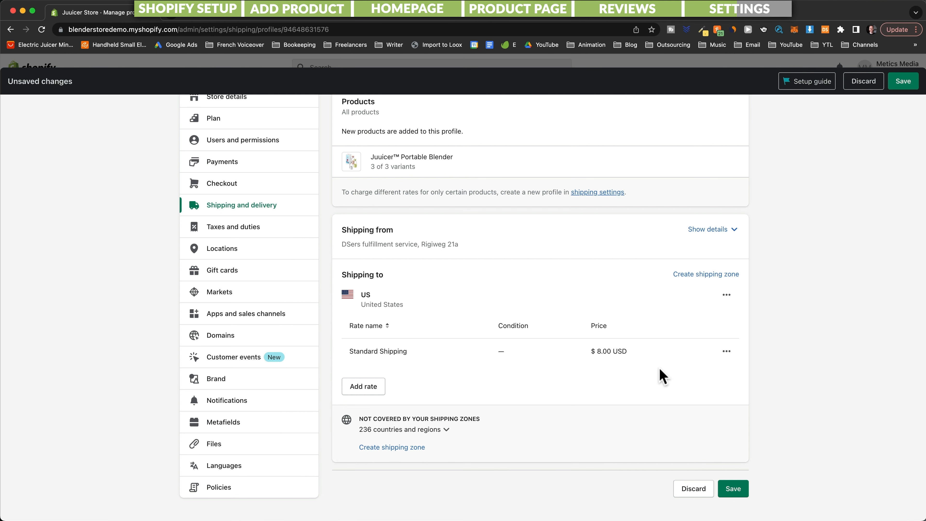
- Create a second shipping zone named International that covers the rest of the world
left_click(697, 275)
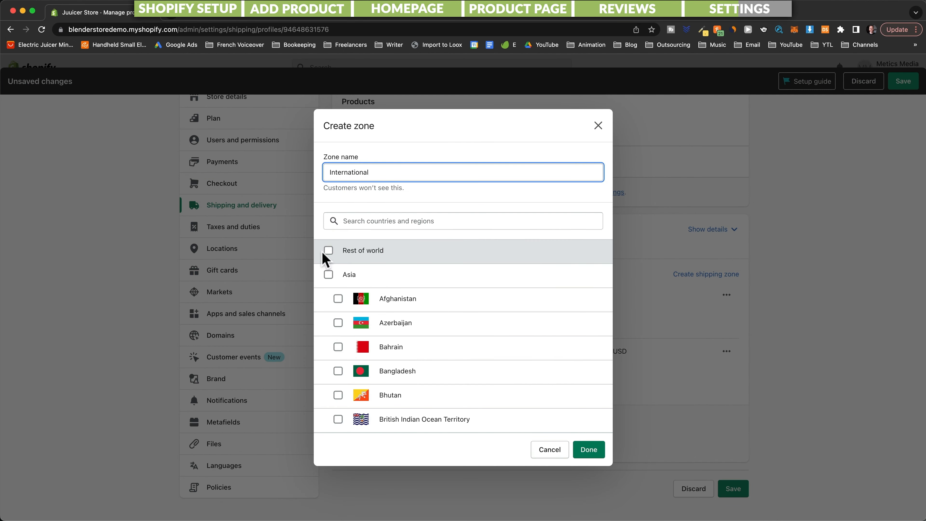
left_click(329, 252)
left_click(589, 449)
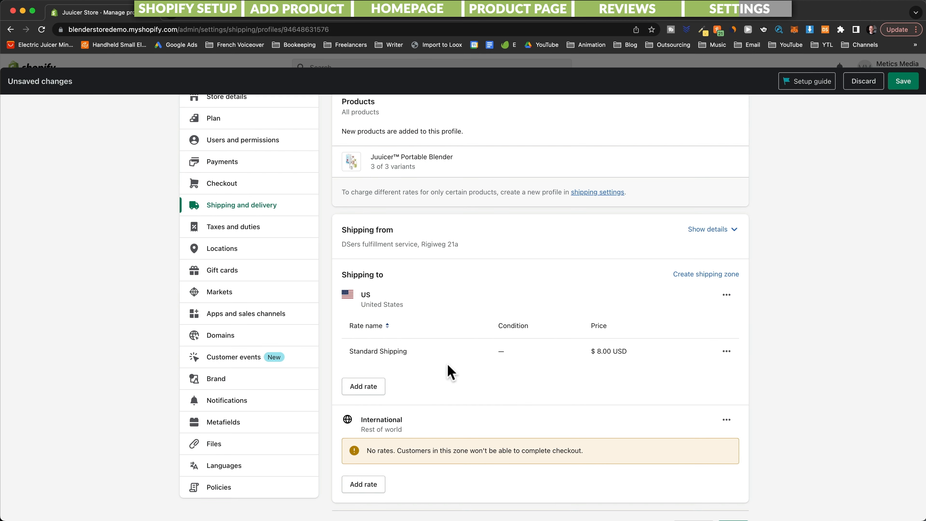
- Add a rate named International Shipping priced at US$ 15.00 to the International zone and save the shipping profile
scroll(369, 467, "down", 1)
left_click(381, 469)
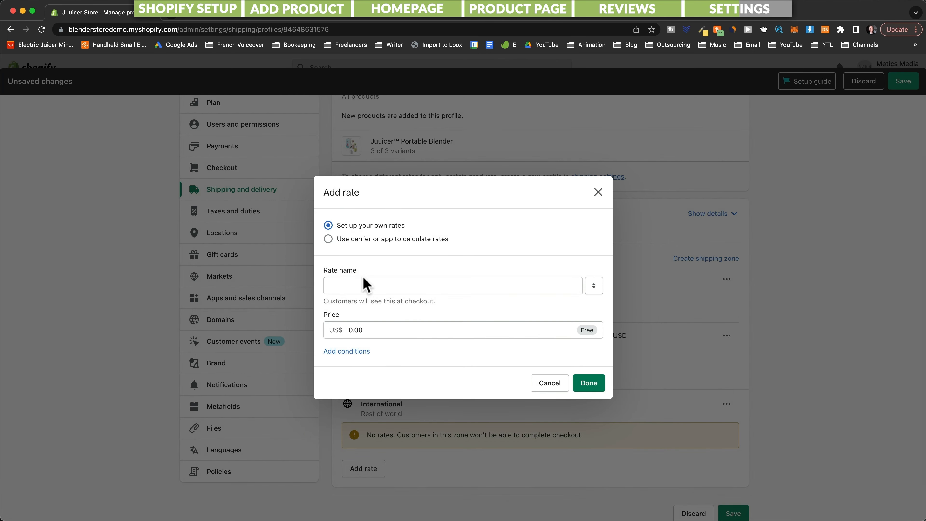
left_click(369, 286)
left_click(339, 330)
type("15")
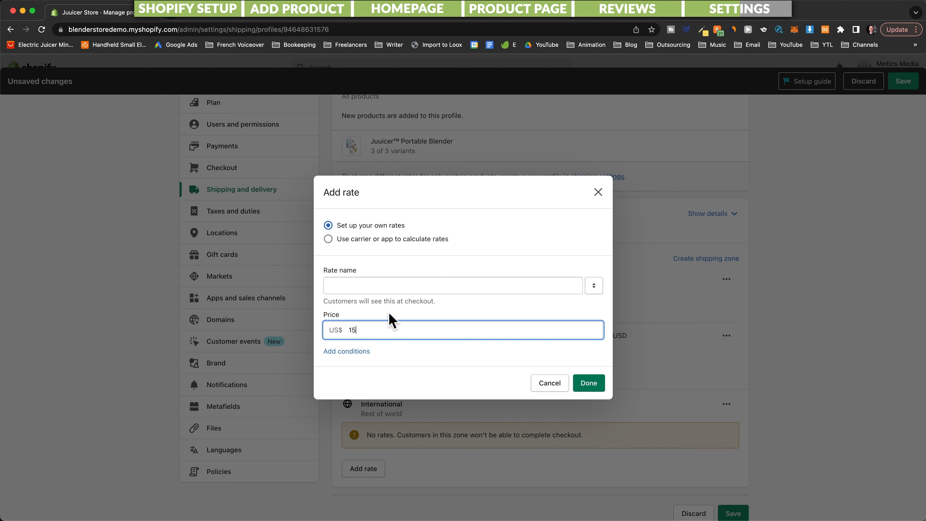
left_click(354, 286)
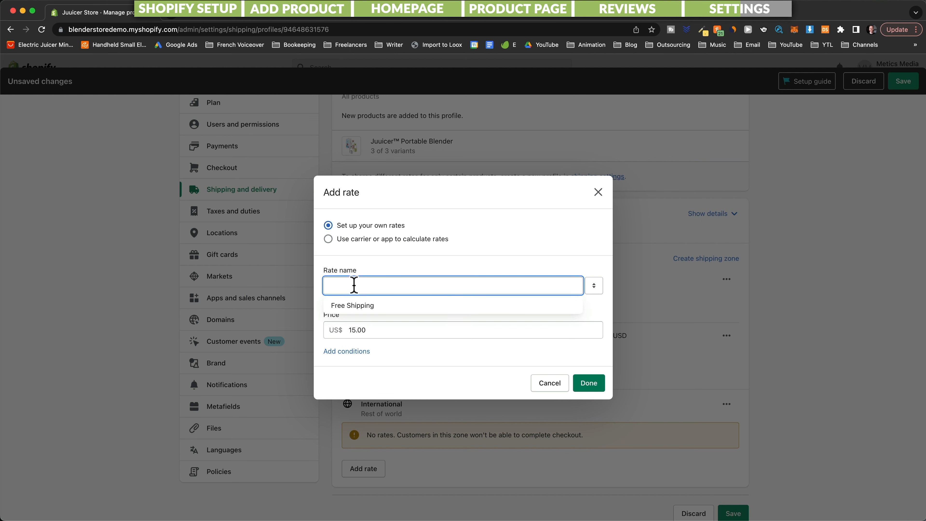
type("International ")
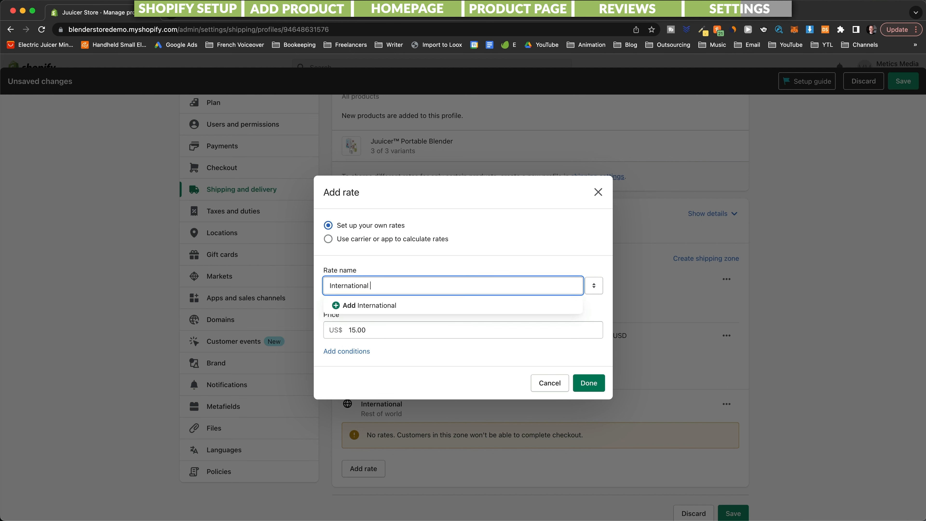
type("Shipping")
left_click(580, 379)
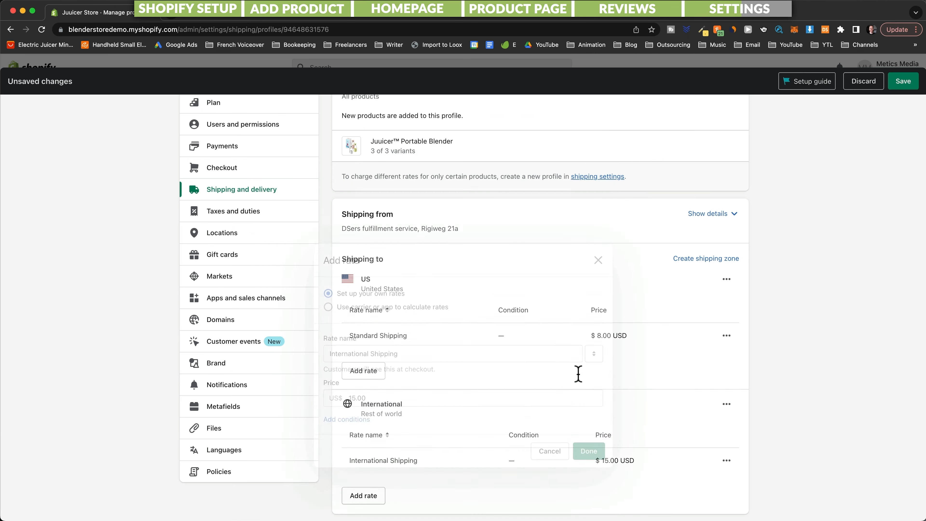
scroll(621, 331, "down", 2)
scroll(620, 330, "down", 1)
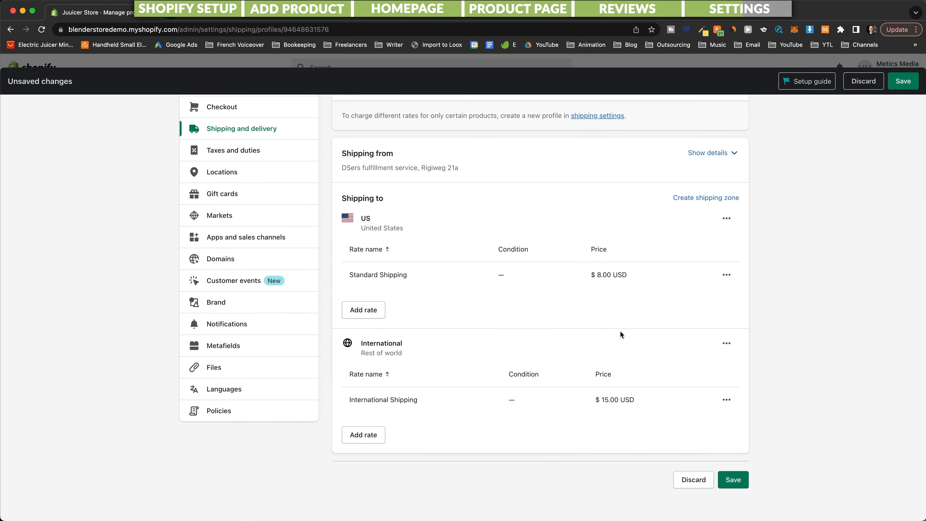
left_click(733, 479)
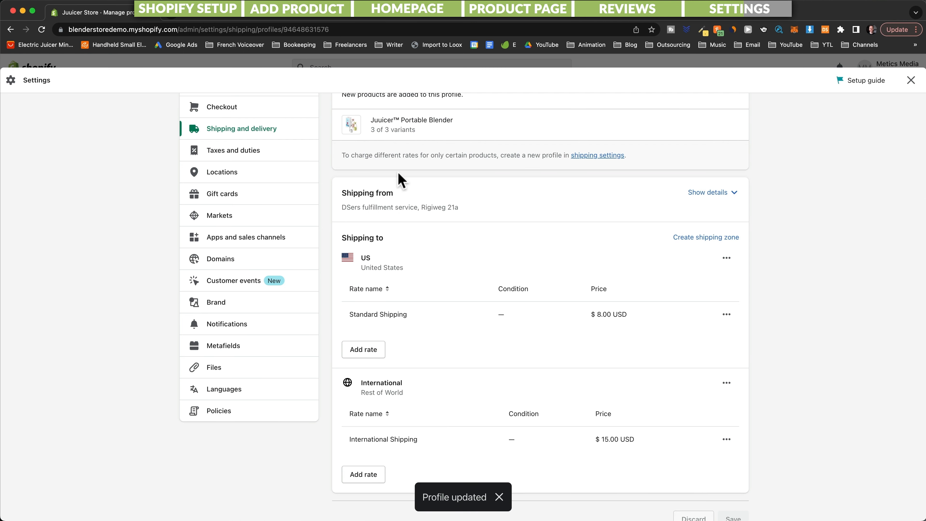
- Open the taxes and duties settings and examine the sales tax collection regions and tax options
left_click(237, 151)
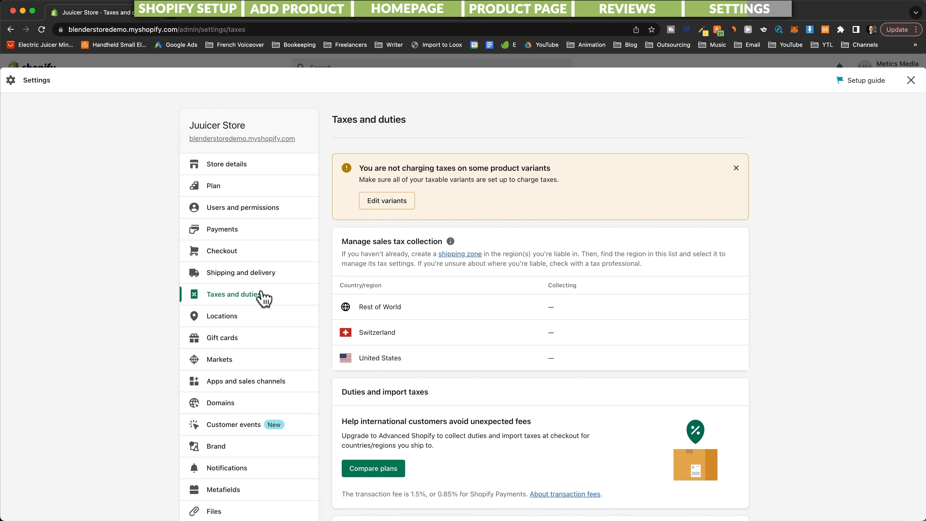
scroll(274, 298, "down", 5)
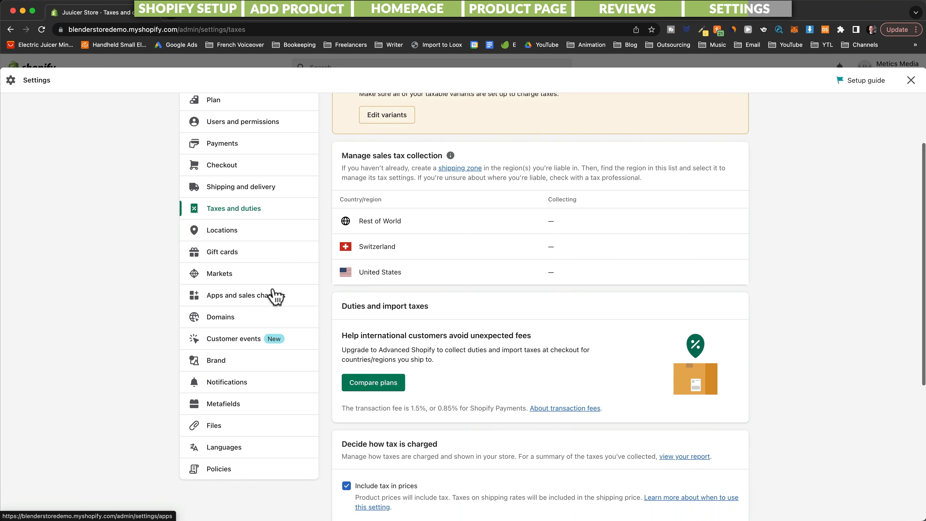
scroll(270, 296, "up", 4)
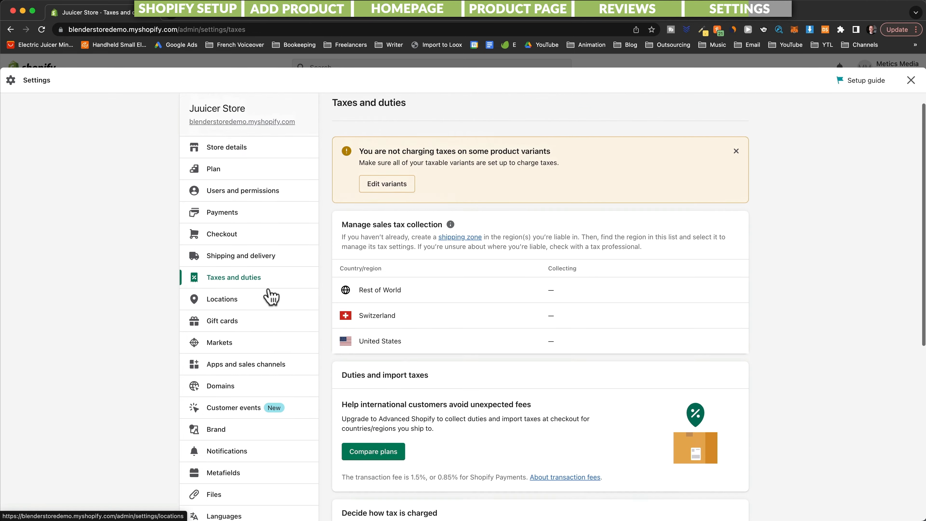
- Activate Shopify Payments as an individual or sole proprietor, and view its business information form without filling it in
left_click(260, 219)
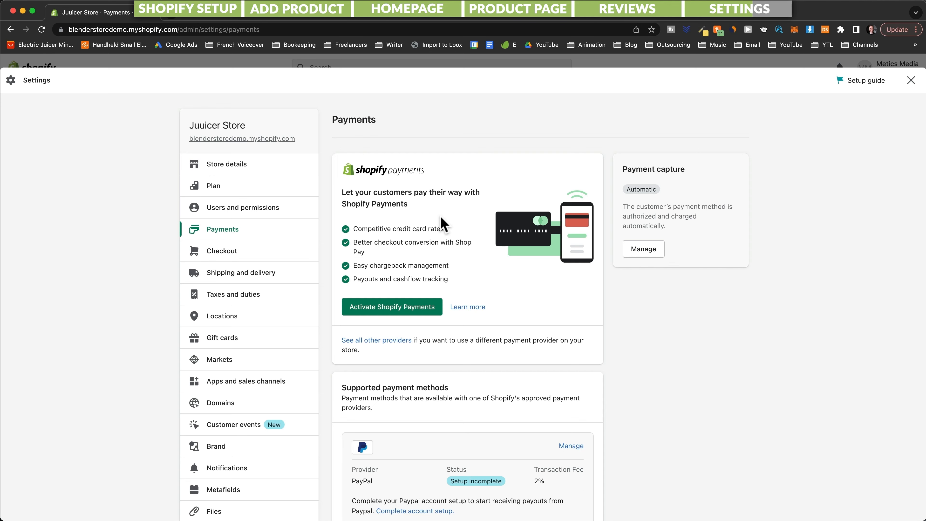
left_click(382, 305)
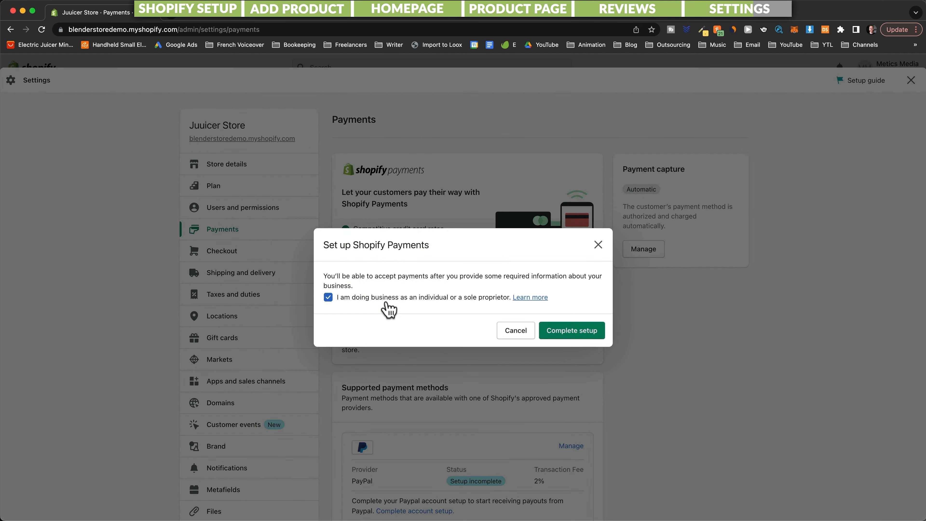
left_click(564, 334)
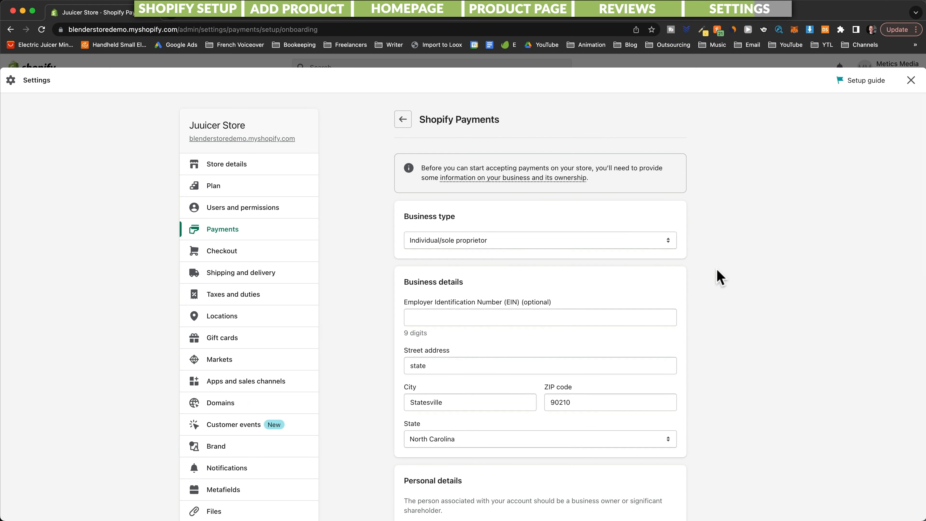
scroll(718, 272, "down", 3)
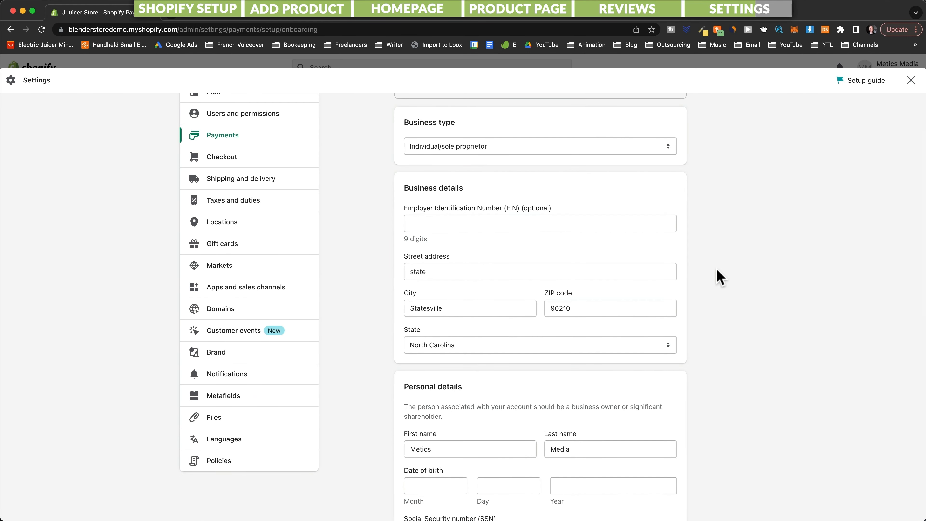
scroll(718, 276, "up", 3)
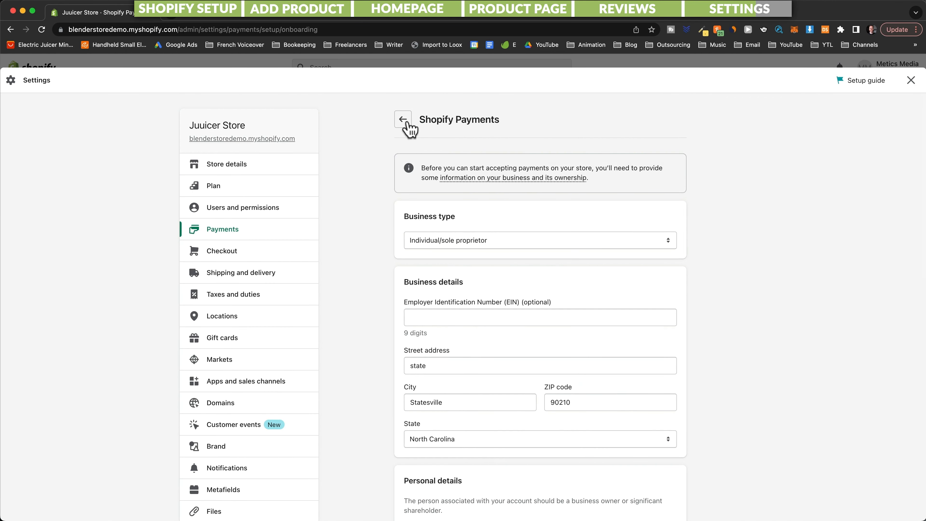
left_click(404, 120)
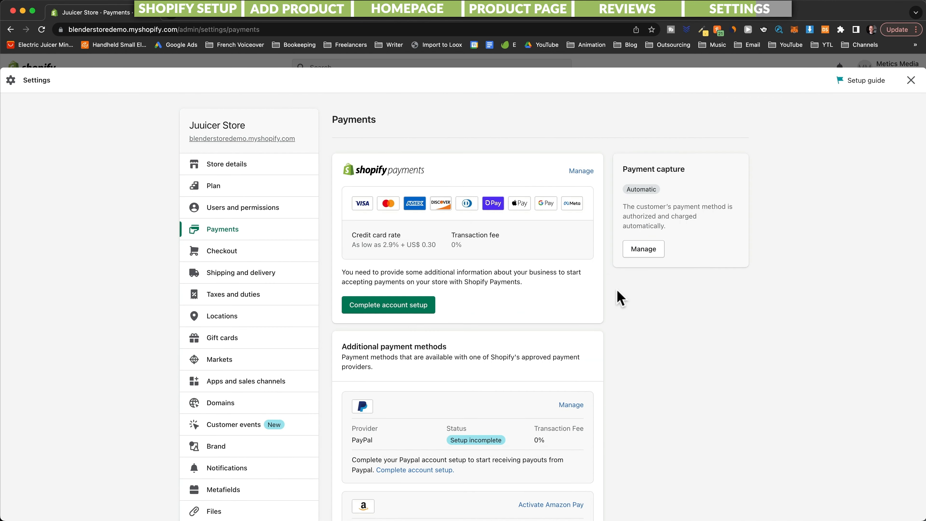
- Search for a new domain with the name juuicer and open the purchase summary for juuicer.com
left_click(229, 411)
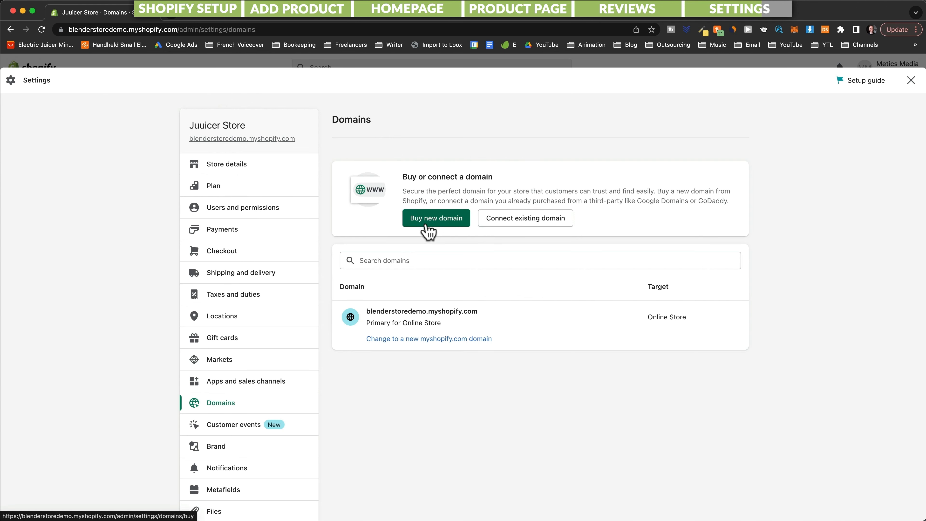
left_click(432, 221)
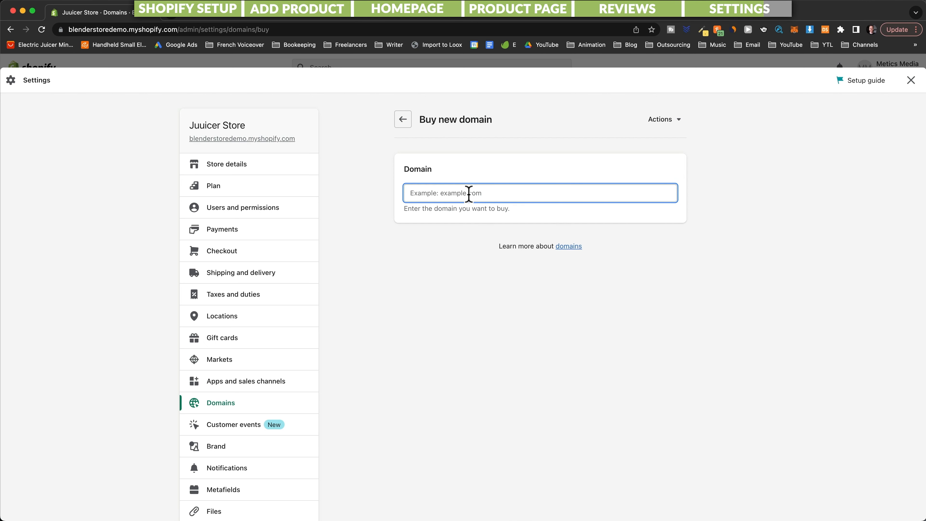
type("juuicer")
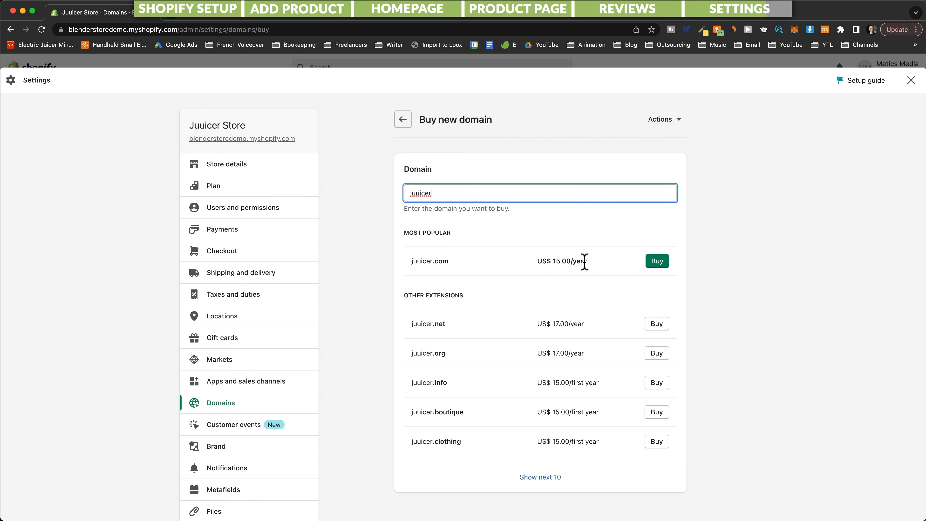
left_click(657, 270)
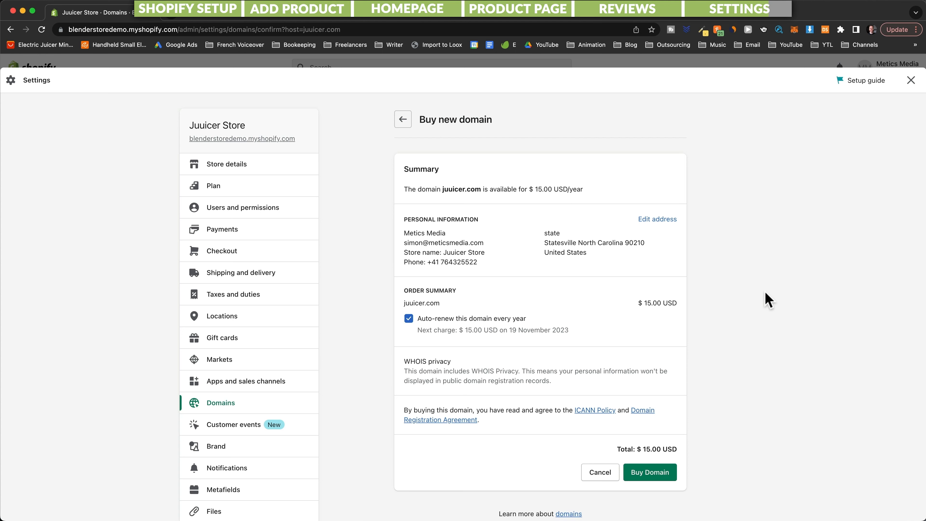
- Leave the domain purchase and set the homepage title to Juuicer Store in the online store preferences
left_click(911, 81)
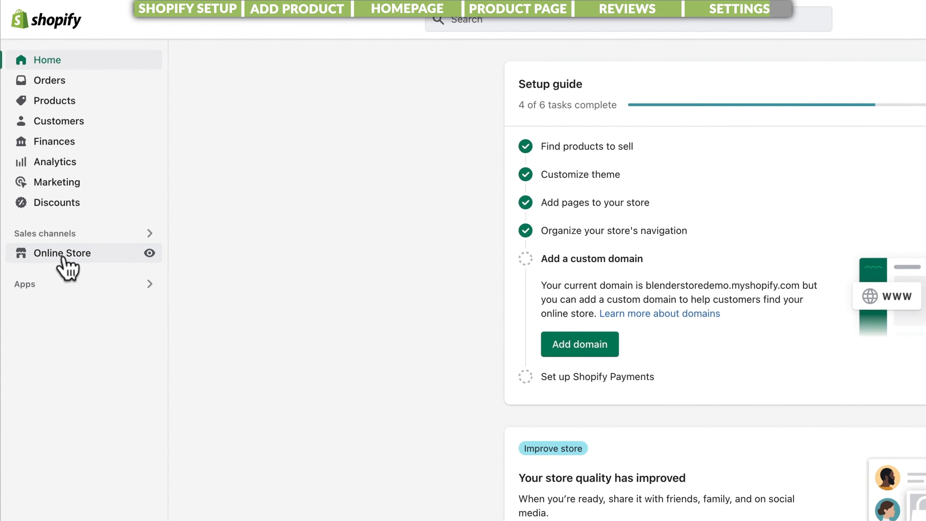
left_click(46, 237)
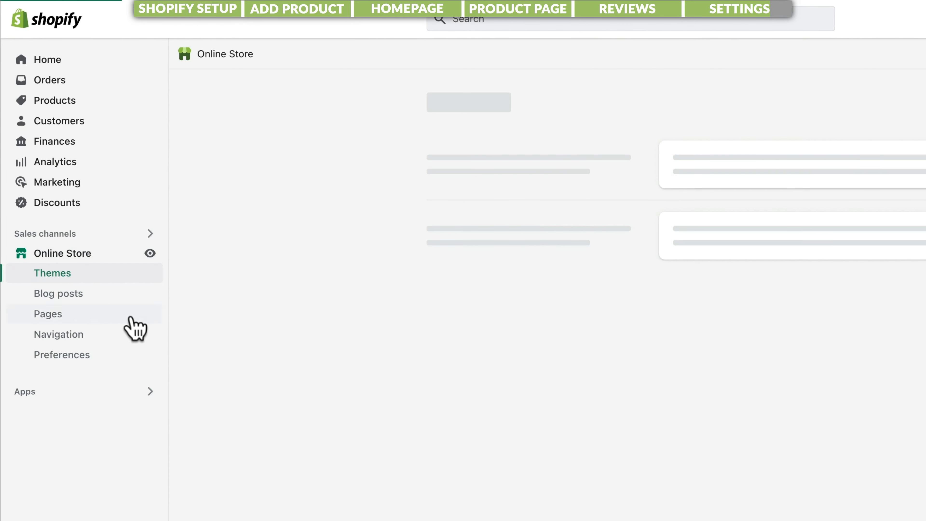
left_click(86, 359)
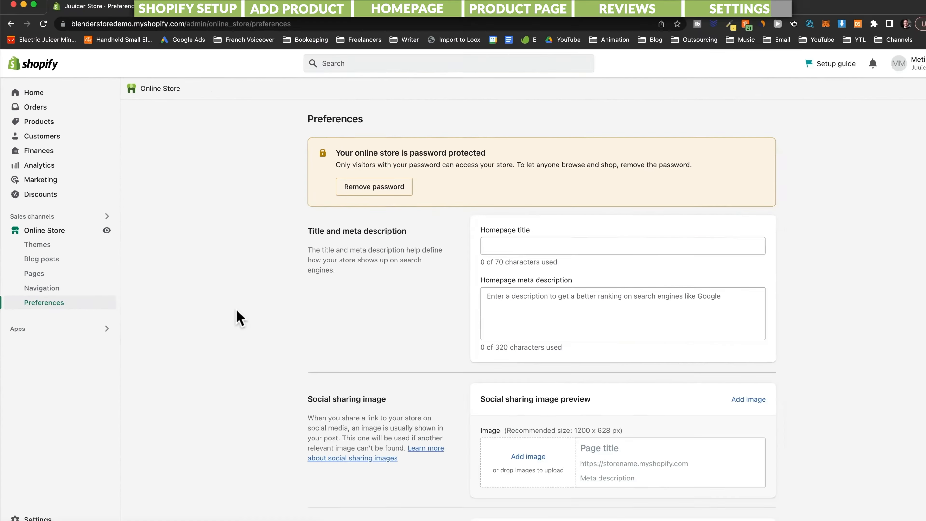
scroll(242, 316, "down", 1)
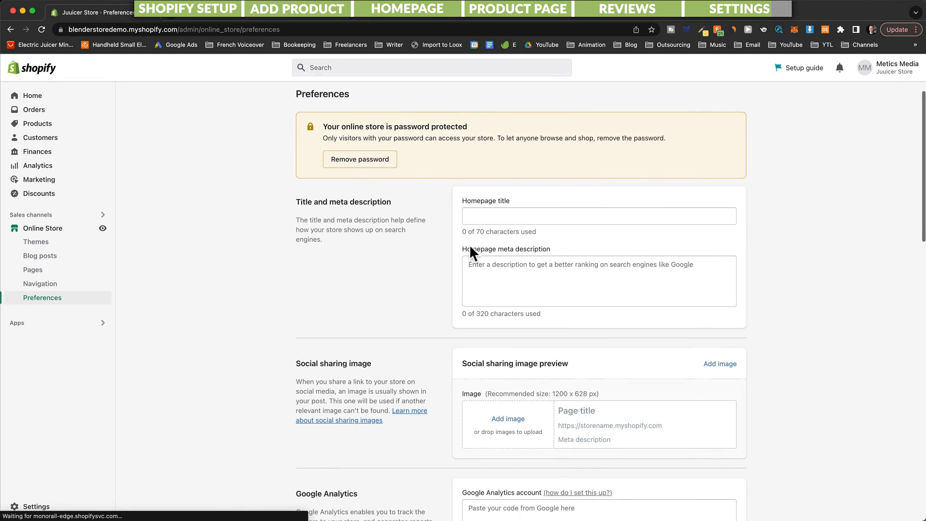
left_click(483, 223)
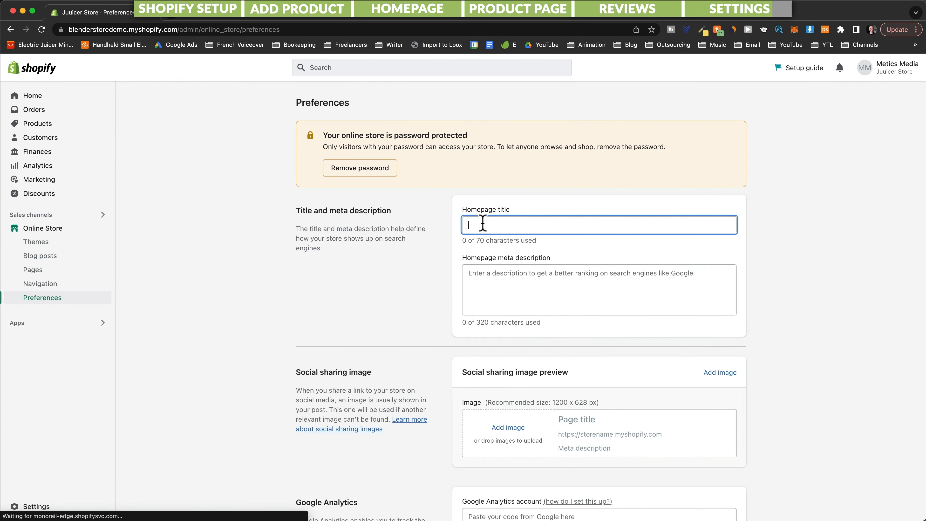
type("Juuice")
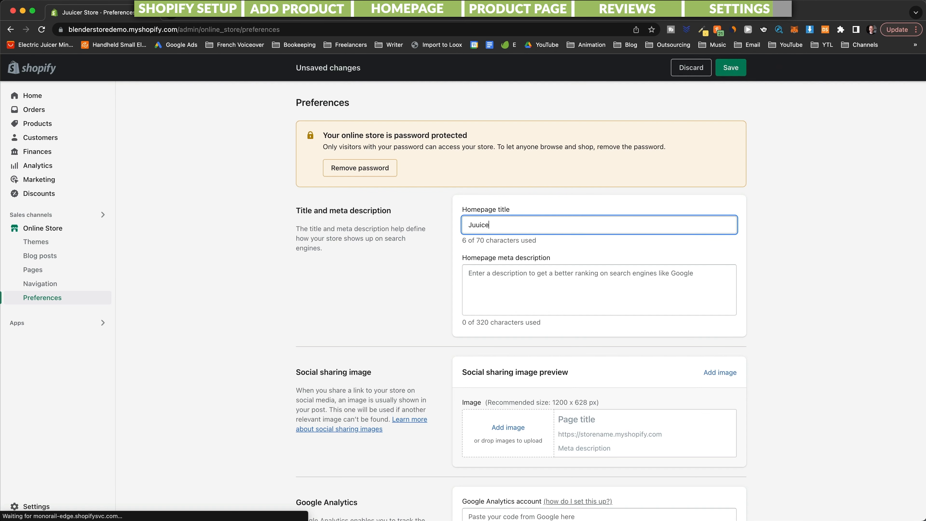
type("r Store")
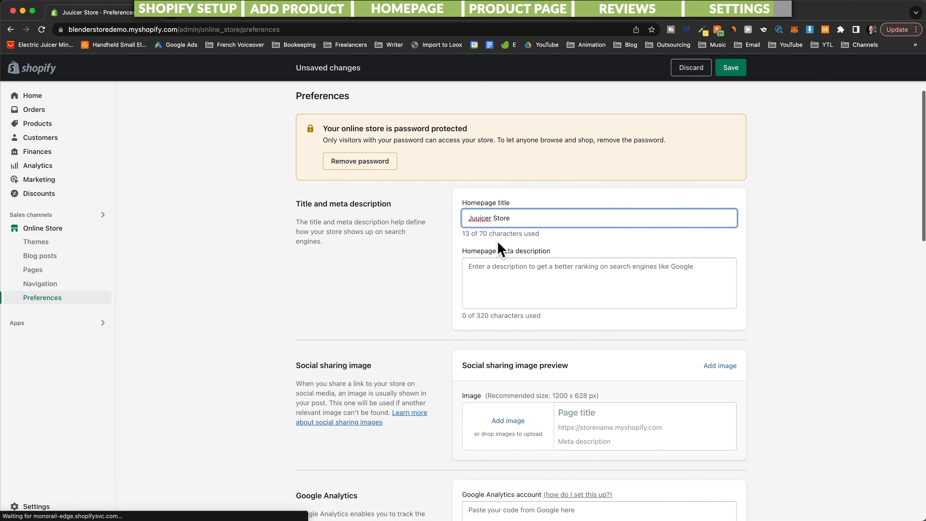
- Turn off the password restriction for store visitors, save the preferences, and dismiss the store opening notice
scroll(496, 246, "down", 2)
left_click(496, 248)
scroll(508, 248, "down", 5)
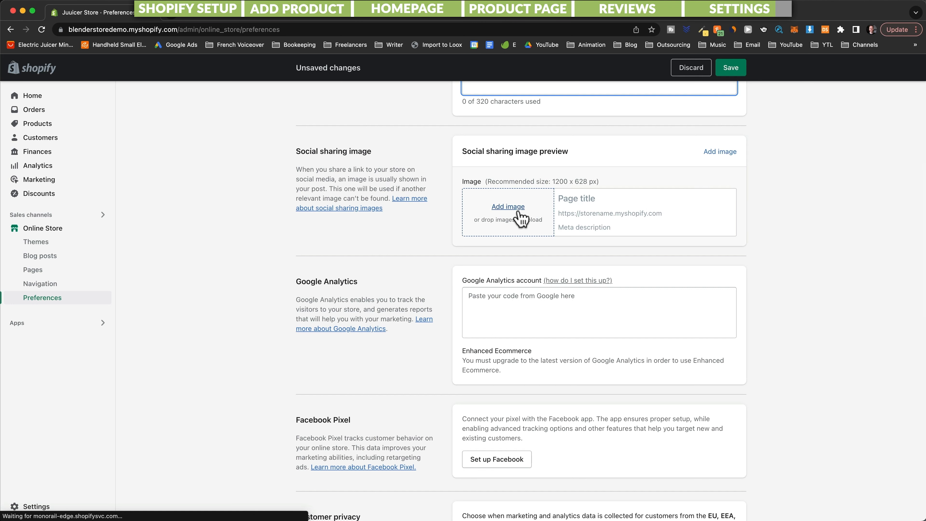
scroll(518, 219, "down", 5)
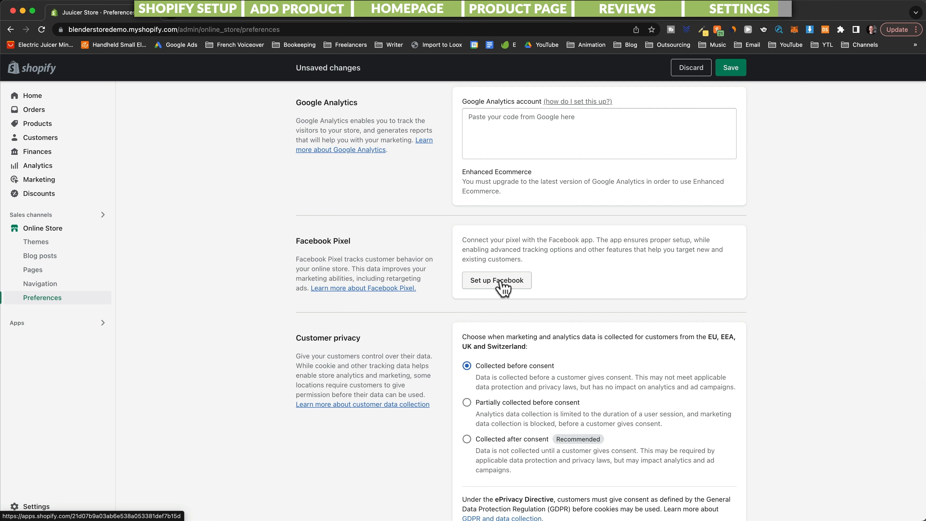
scroll(503, 288, "down", 5)
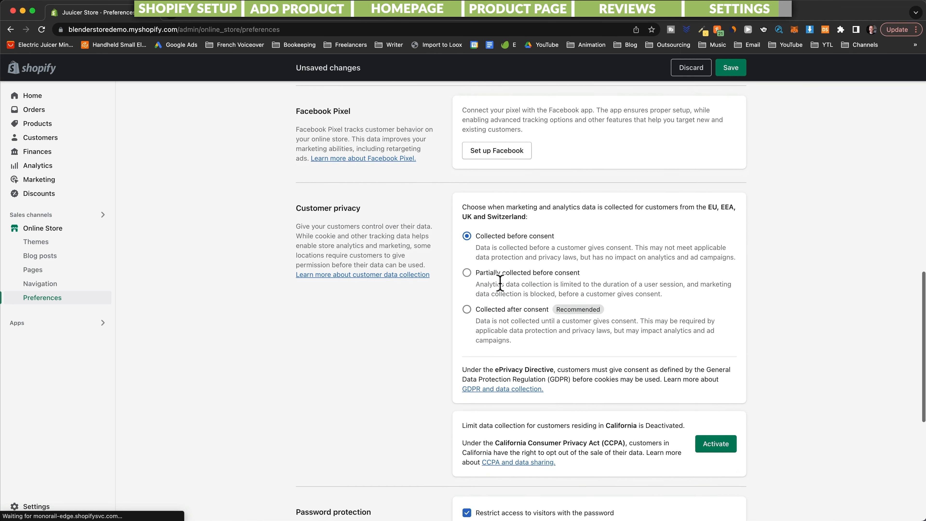
scroll(502, 290, "down", 7)
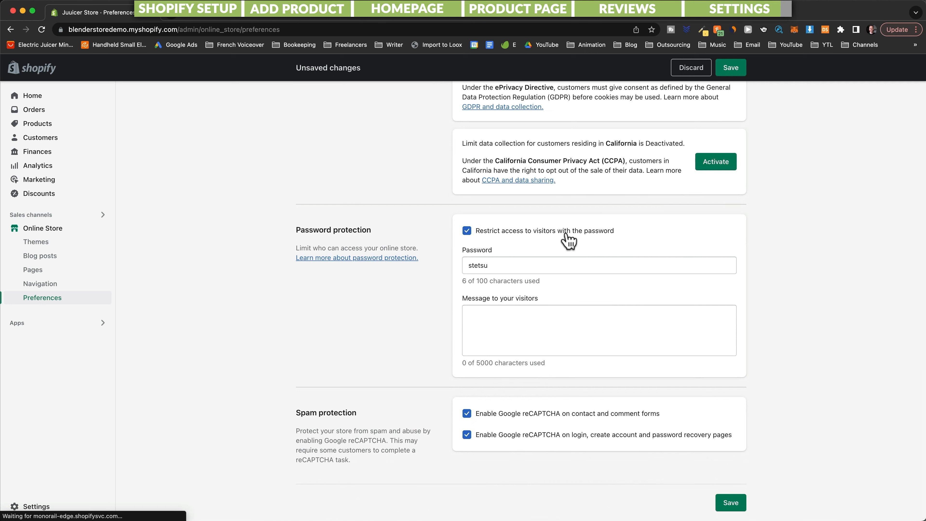
left_click(467, 231)
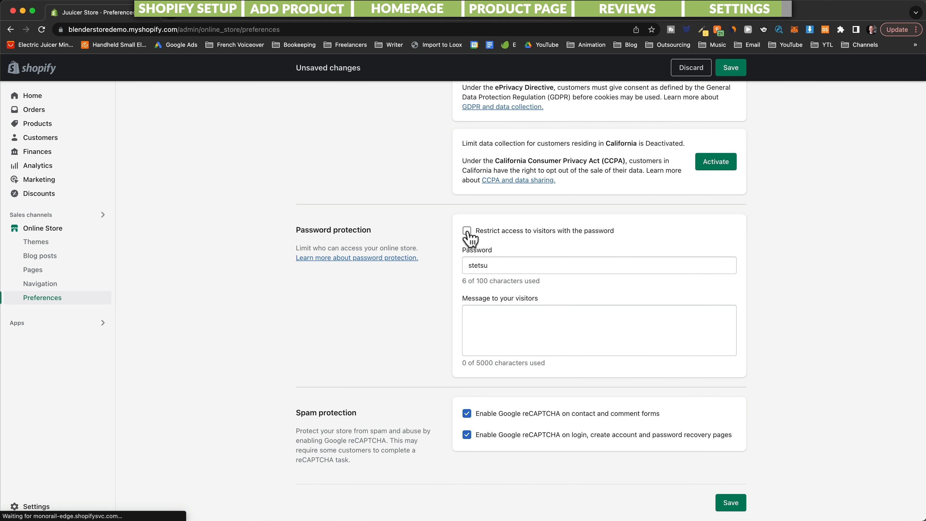
left_click(729, 503)
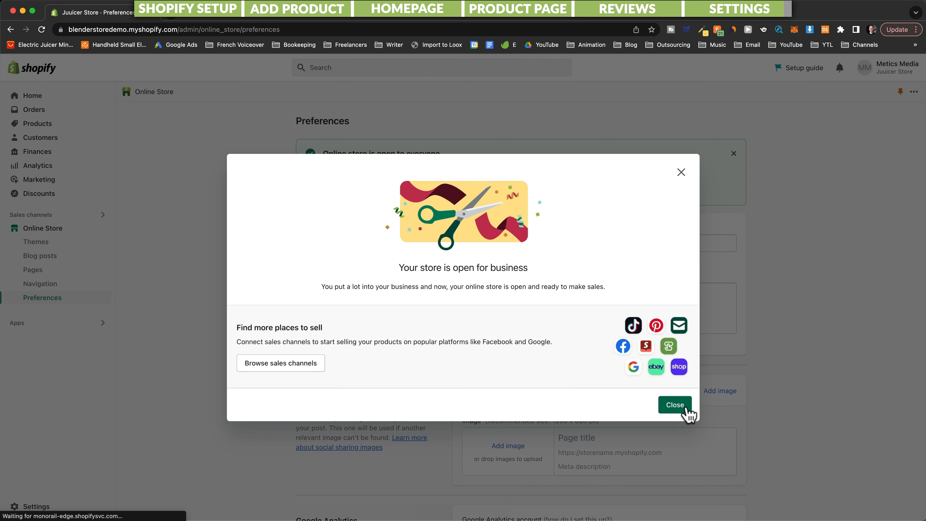
left_click(676, 405)
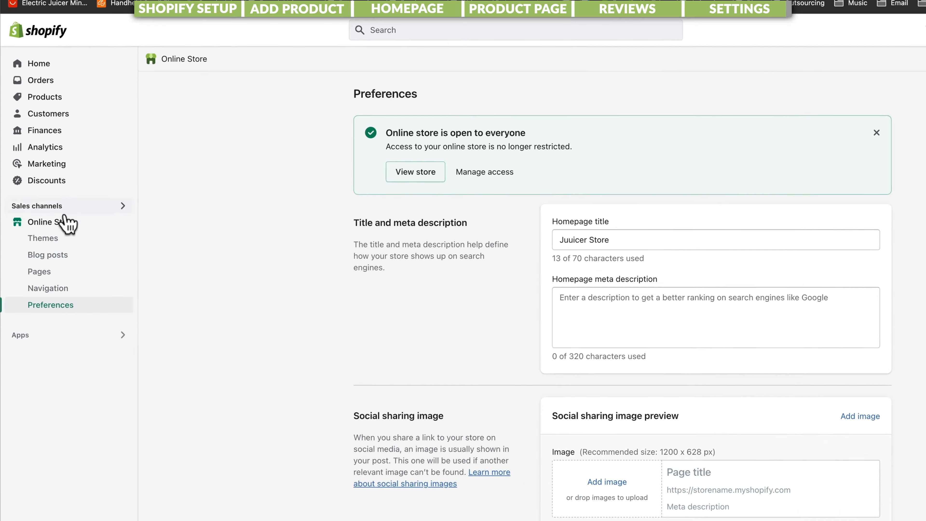
- View the live online store and look through its homepage
mouse_move(54, 234)
left_click(149, 213)
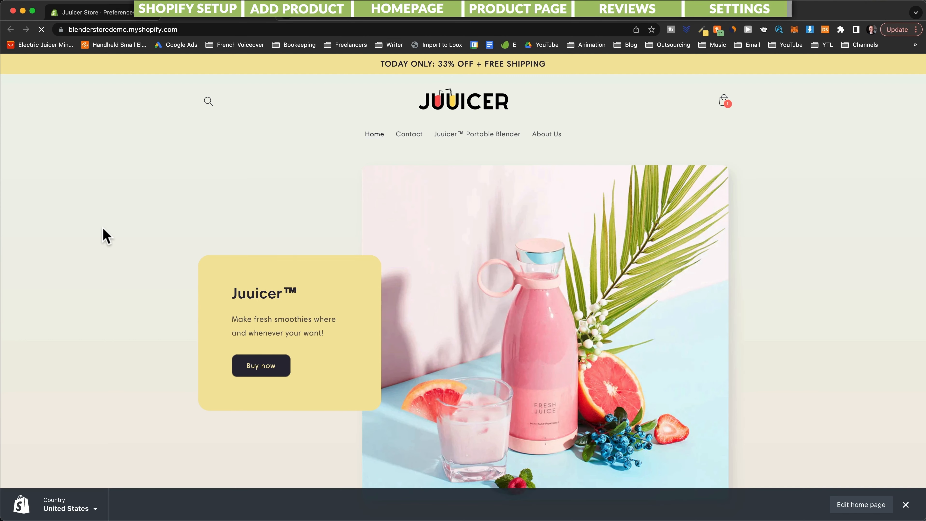
scroll(393, 246, "down", 6)
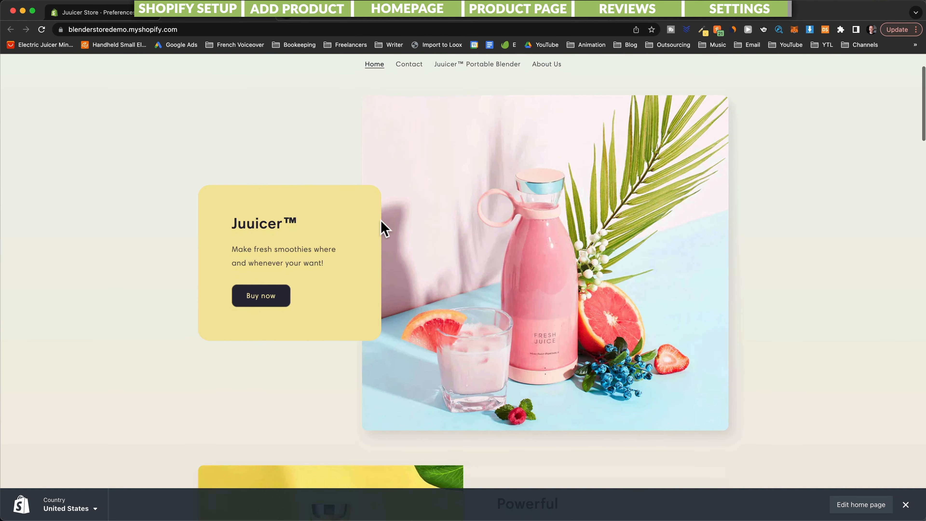
scroll(424, 289, "down", 7)
scroll(398, 274, "up", 13)
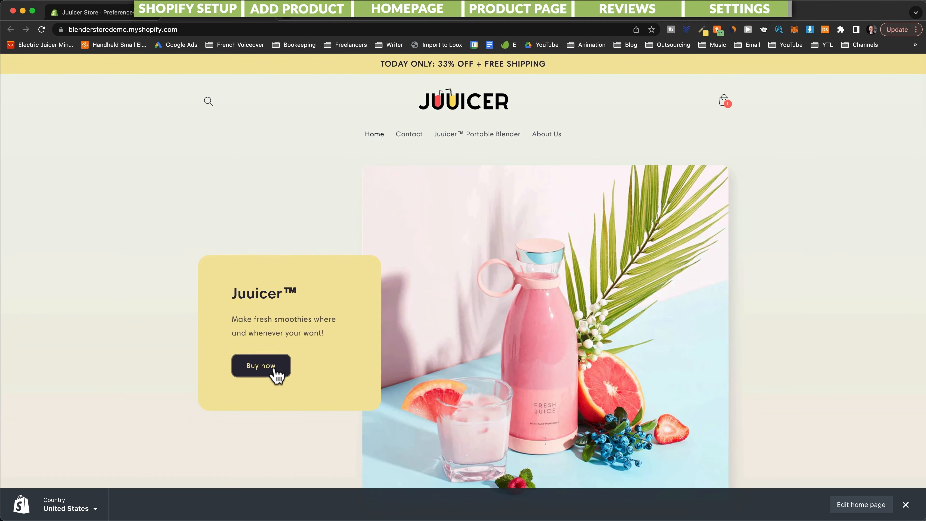
- Add one yellow Juuicer™ Portable Blender to the cart from its product page and proceed to checkout
left_click(274, 374)
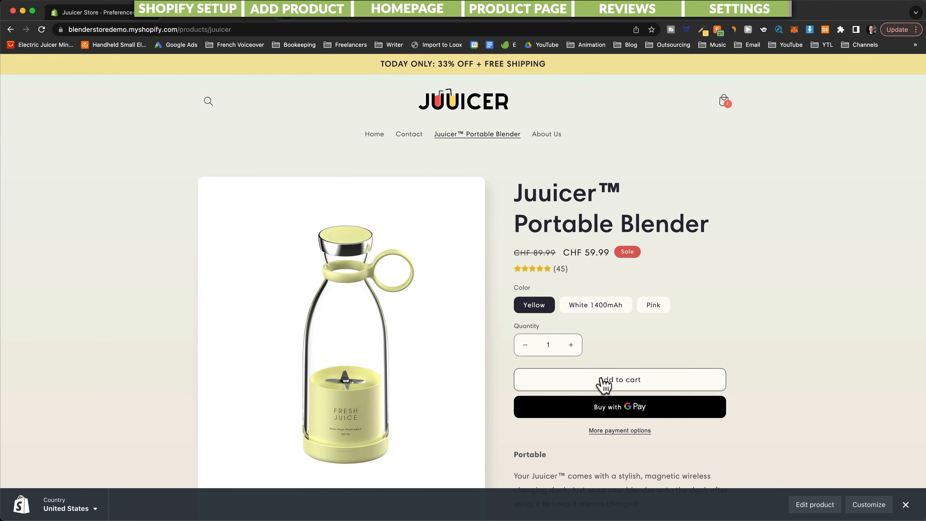
left_click(601, 383)
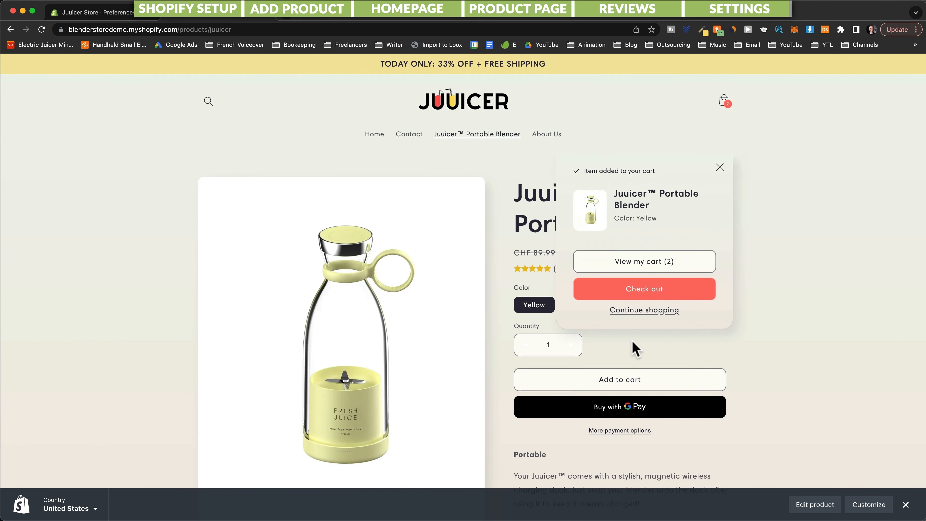
left_click(640, 299)
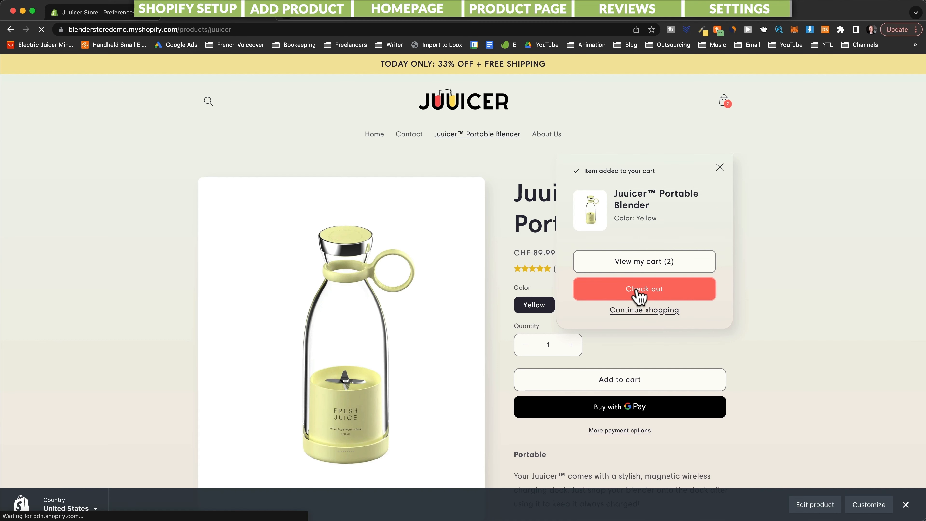